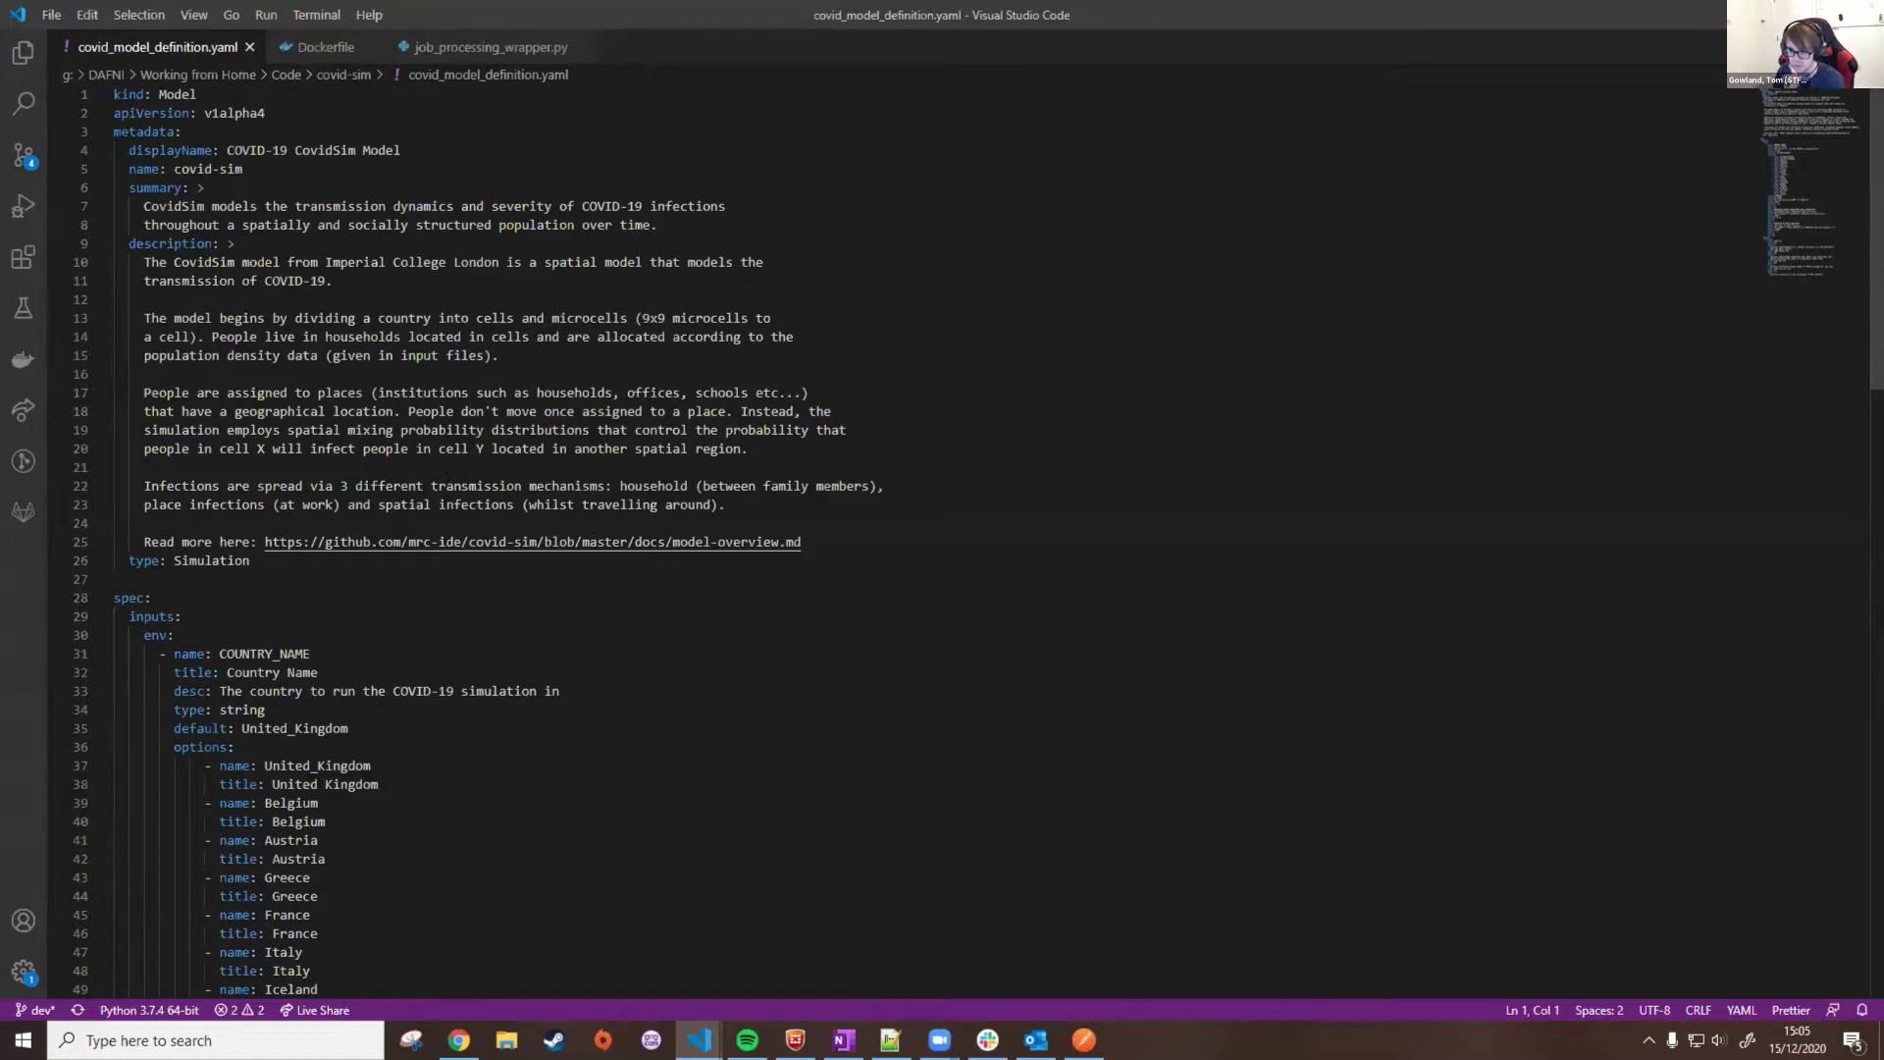
Step: Review the metadata, description and country options of the COVID-19 CovidSim Model in covid_model_definition.yaml
{"action": "left_click", "coordinate": [332, 262]}
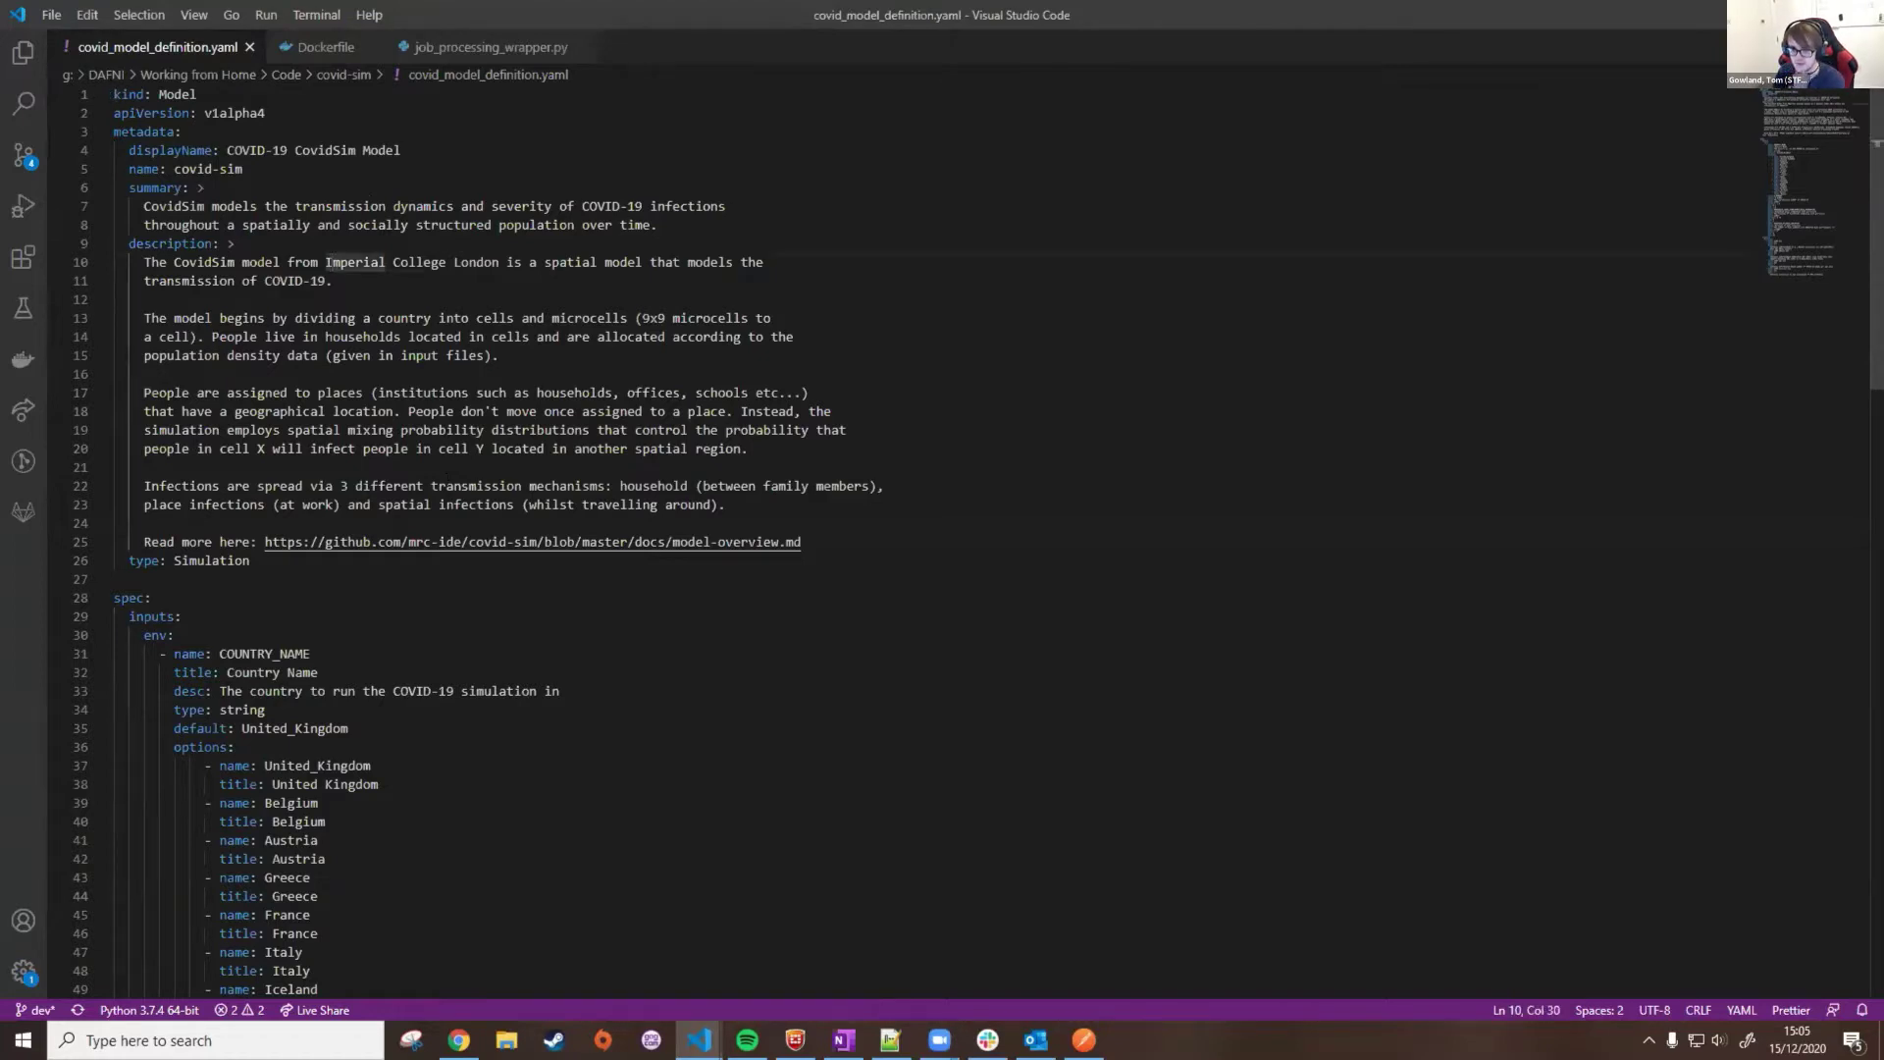
{"action": "left_click_drag", "start_coordinate": [114, 94], "coordinate": [115, 467]}
{"action": "left_click", "coordinate": [115, 468]}
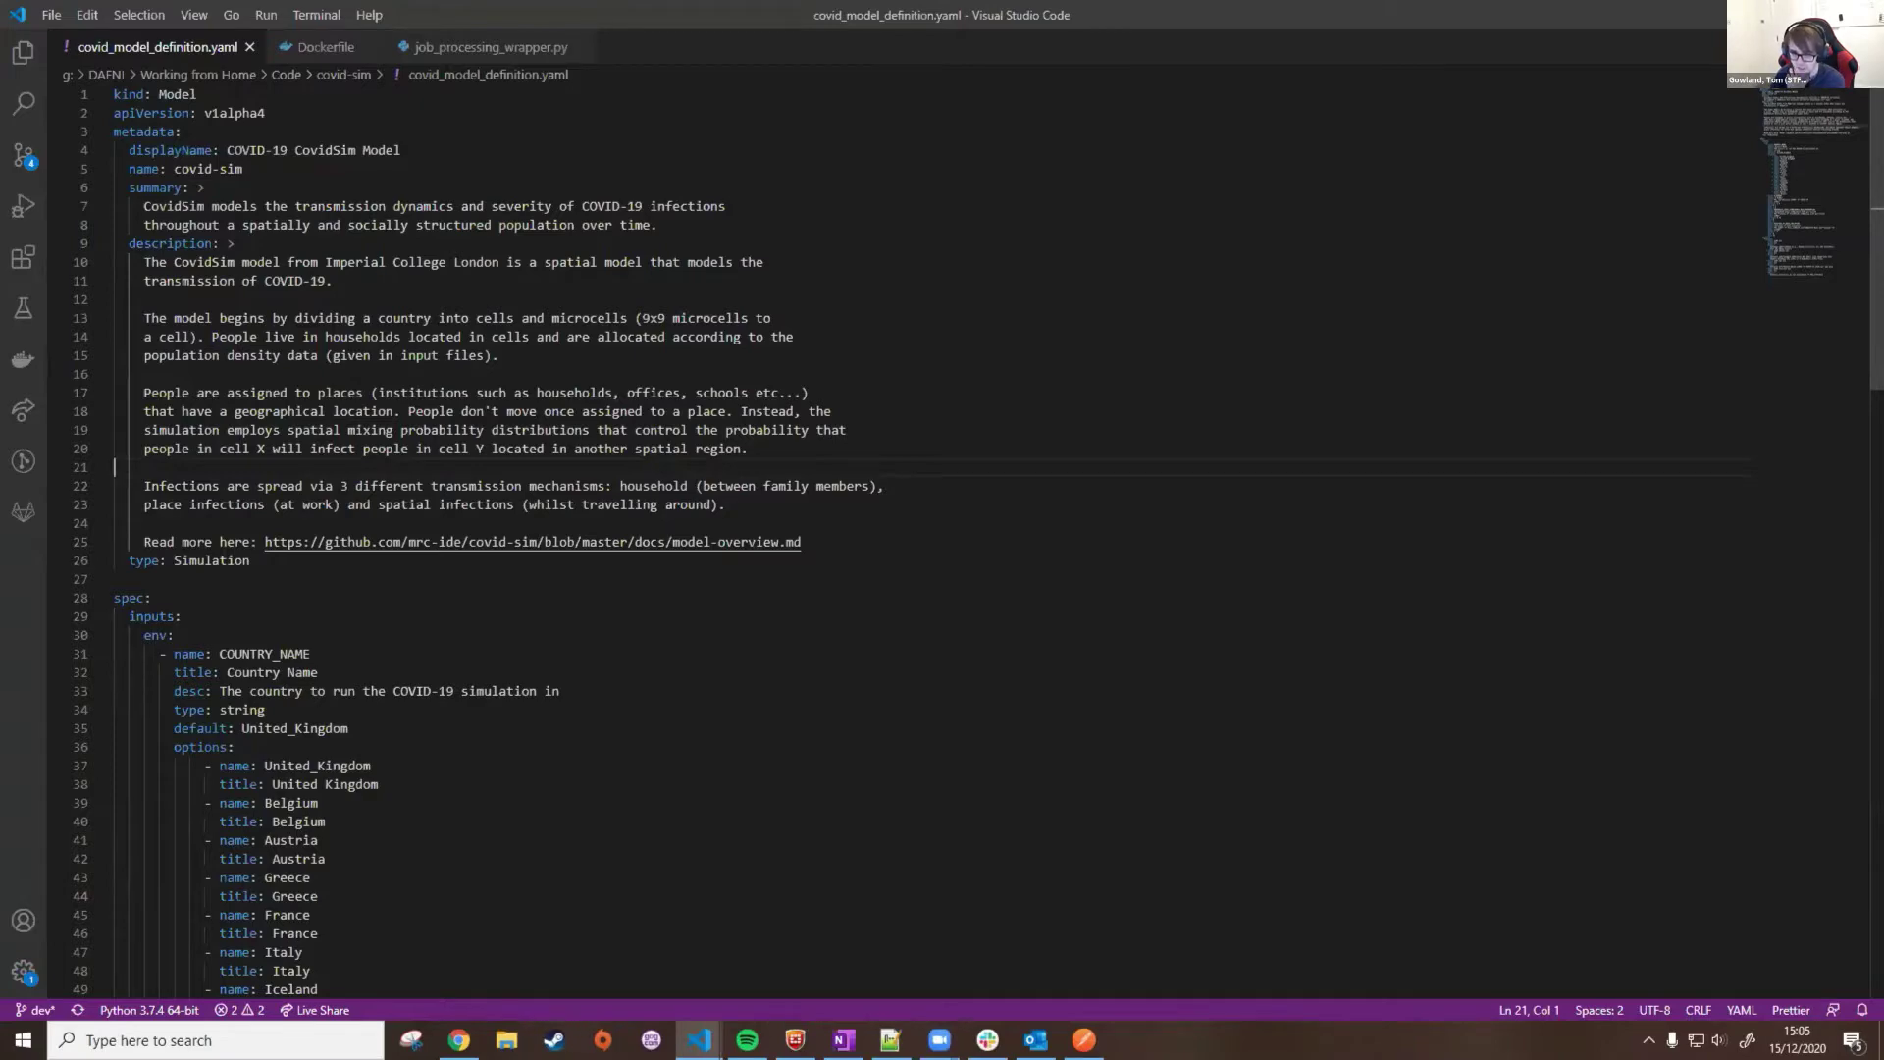
{"action": "scroll", "coordinate": [941, 540], "scroll_direction": "down", "scroll_amount": 3}
{"action": "scroll", "coordinate": [942, 540], "scroll_direction": "down", "scroll_amount": 3}
{"action": "left_click_drag", "start_coordinate": [144, 292], "coordinate": [310, 627]}
{"action": "left_click", "coordinate": [323, 702]}
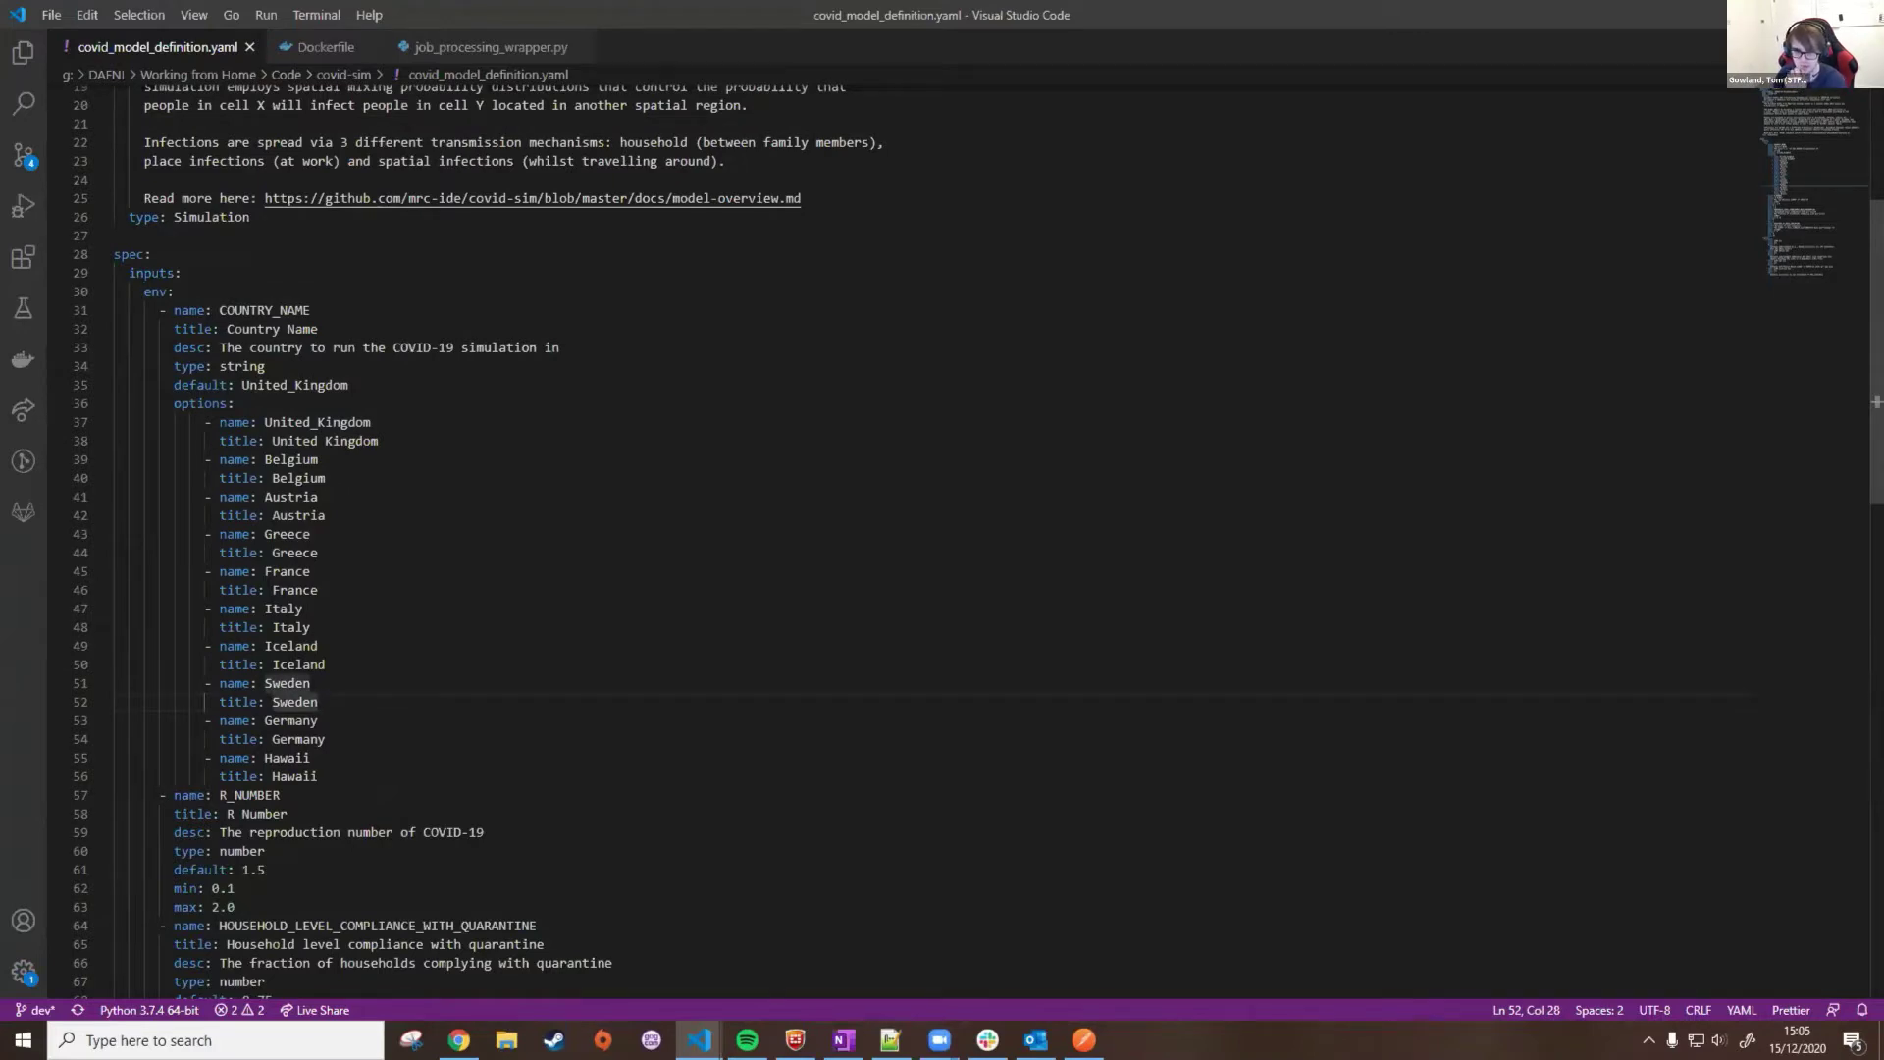
{"action": "double_click", "coordinate": [253, 329]}
{"action": "scroll", "coordinate": [253, 328], "scroll_direction": "up", "scroll_amount": 6}
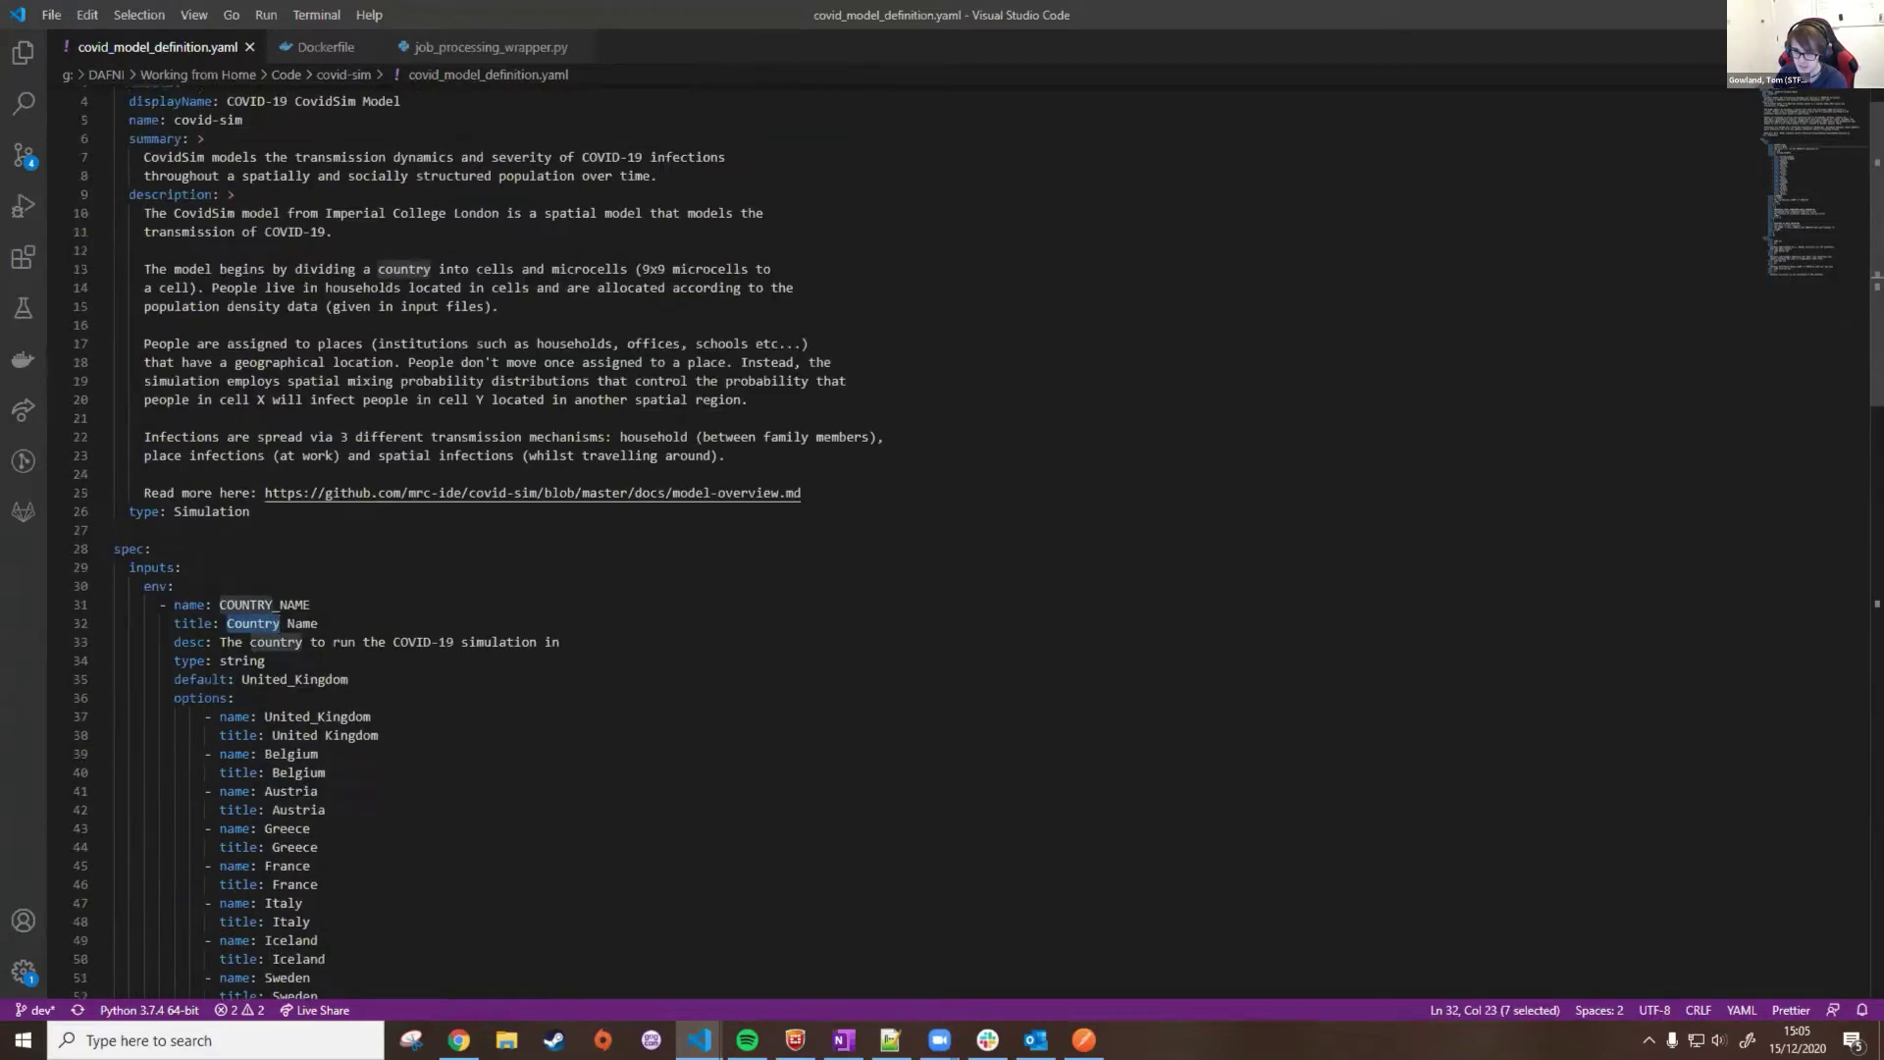
{"action": "left_click_drag", "start_coordinate": [400, 150], "coordinate": [225, 150]}
{"action": "left_click", "coordinate": [416, 412]}
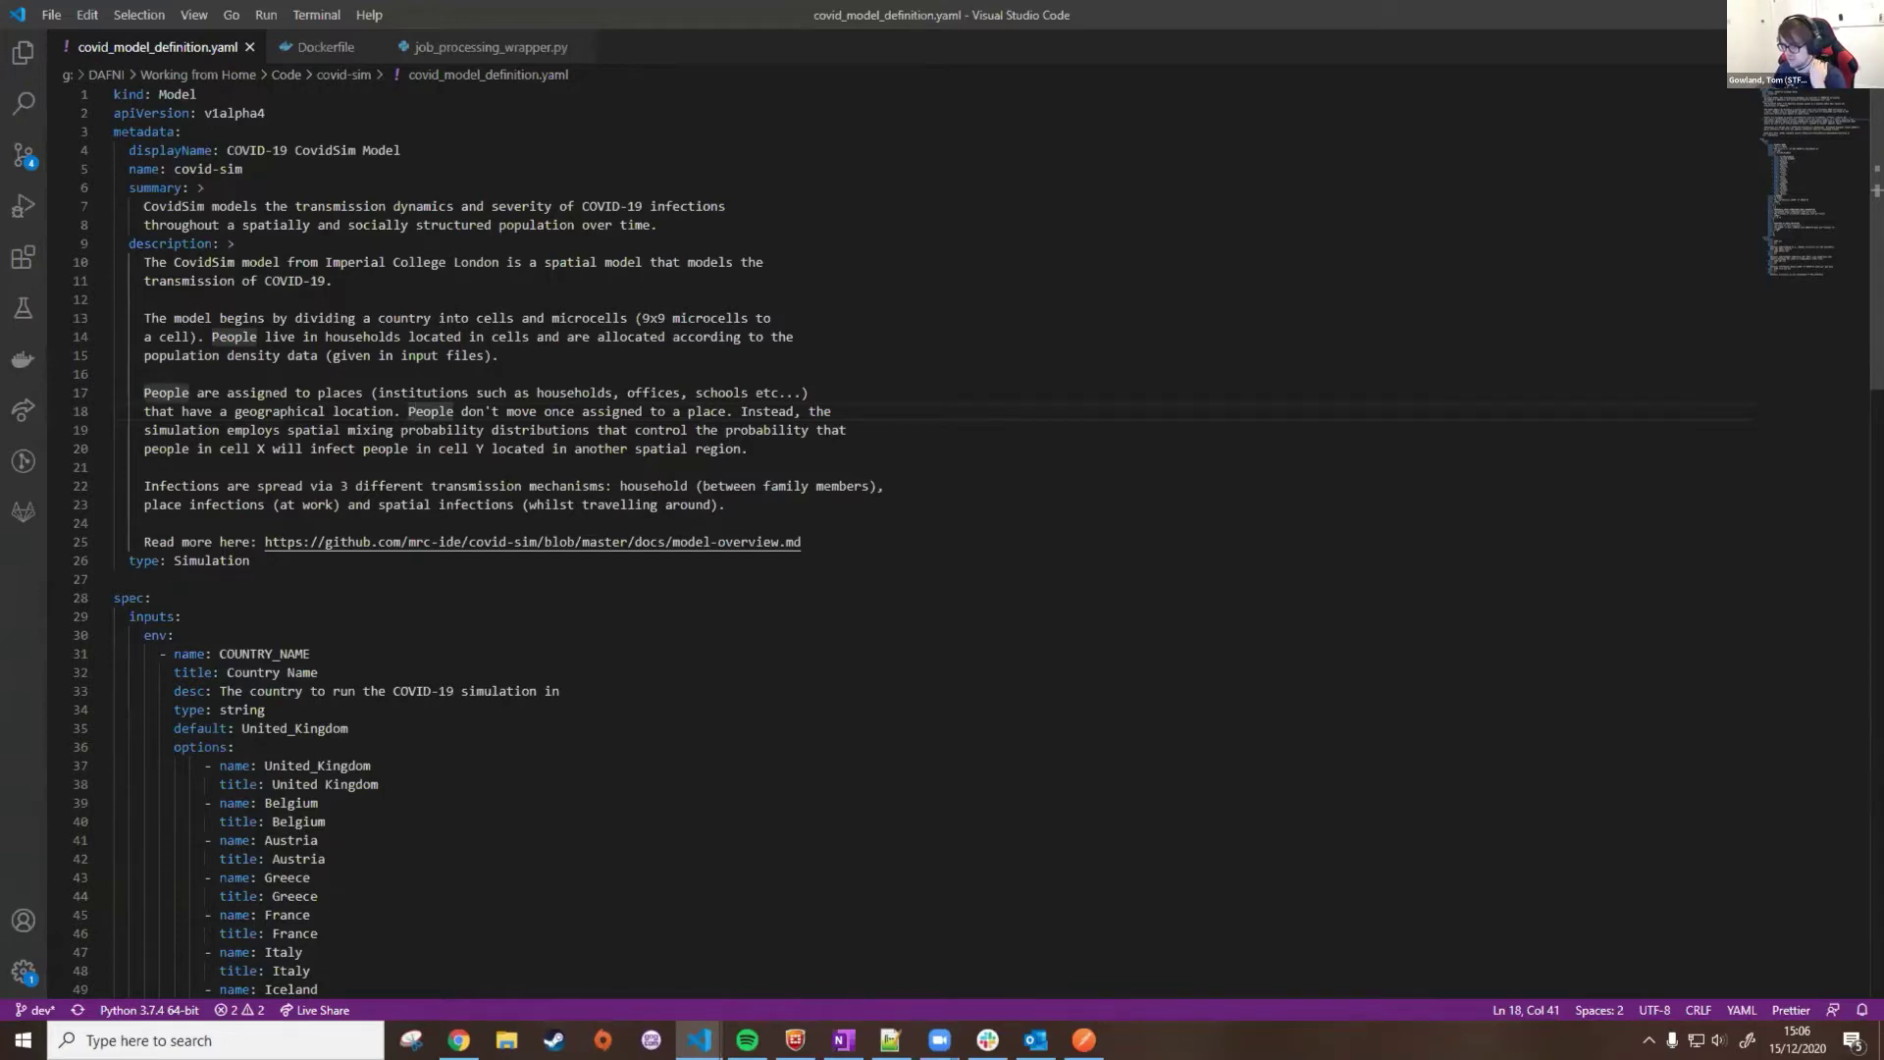
Step: Examine the environment-variable inputs in the spec section, from COUNTRY_NAME and R_NUMBER through DURATION_OF_CASE_ISOLATION
{"action": "scroll", "coordinate": [416, 761], "scroll_direction": "down", "scroll_amount": 5}
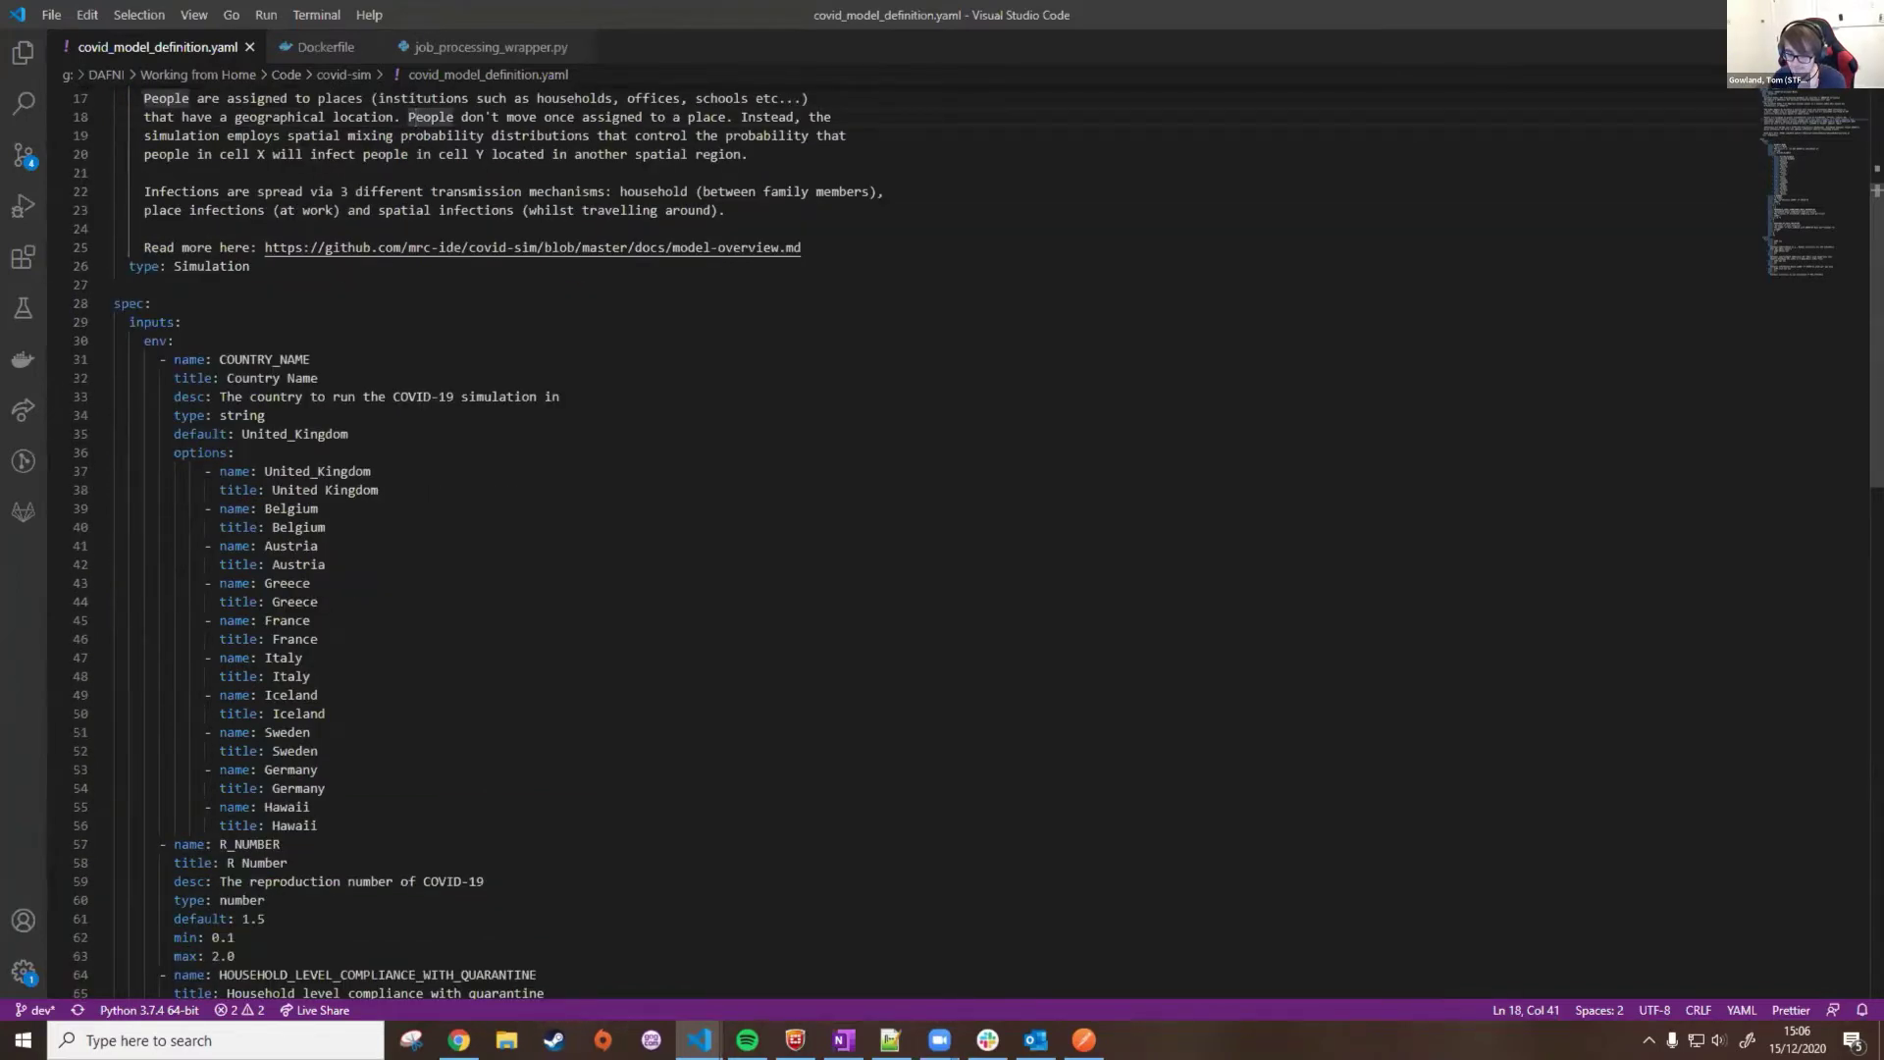
{"action": "left_click", "coordinate": [234, 415]}
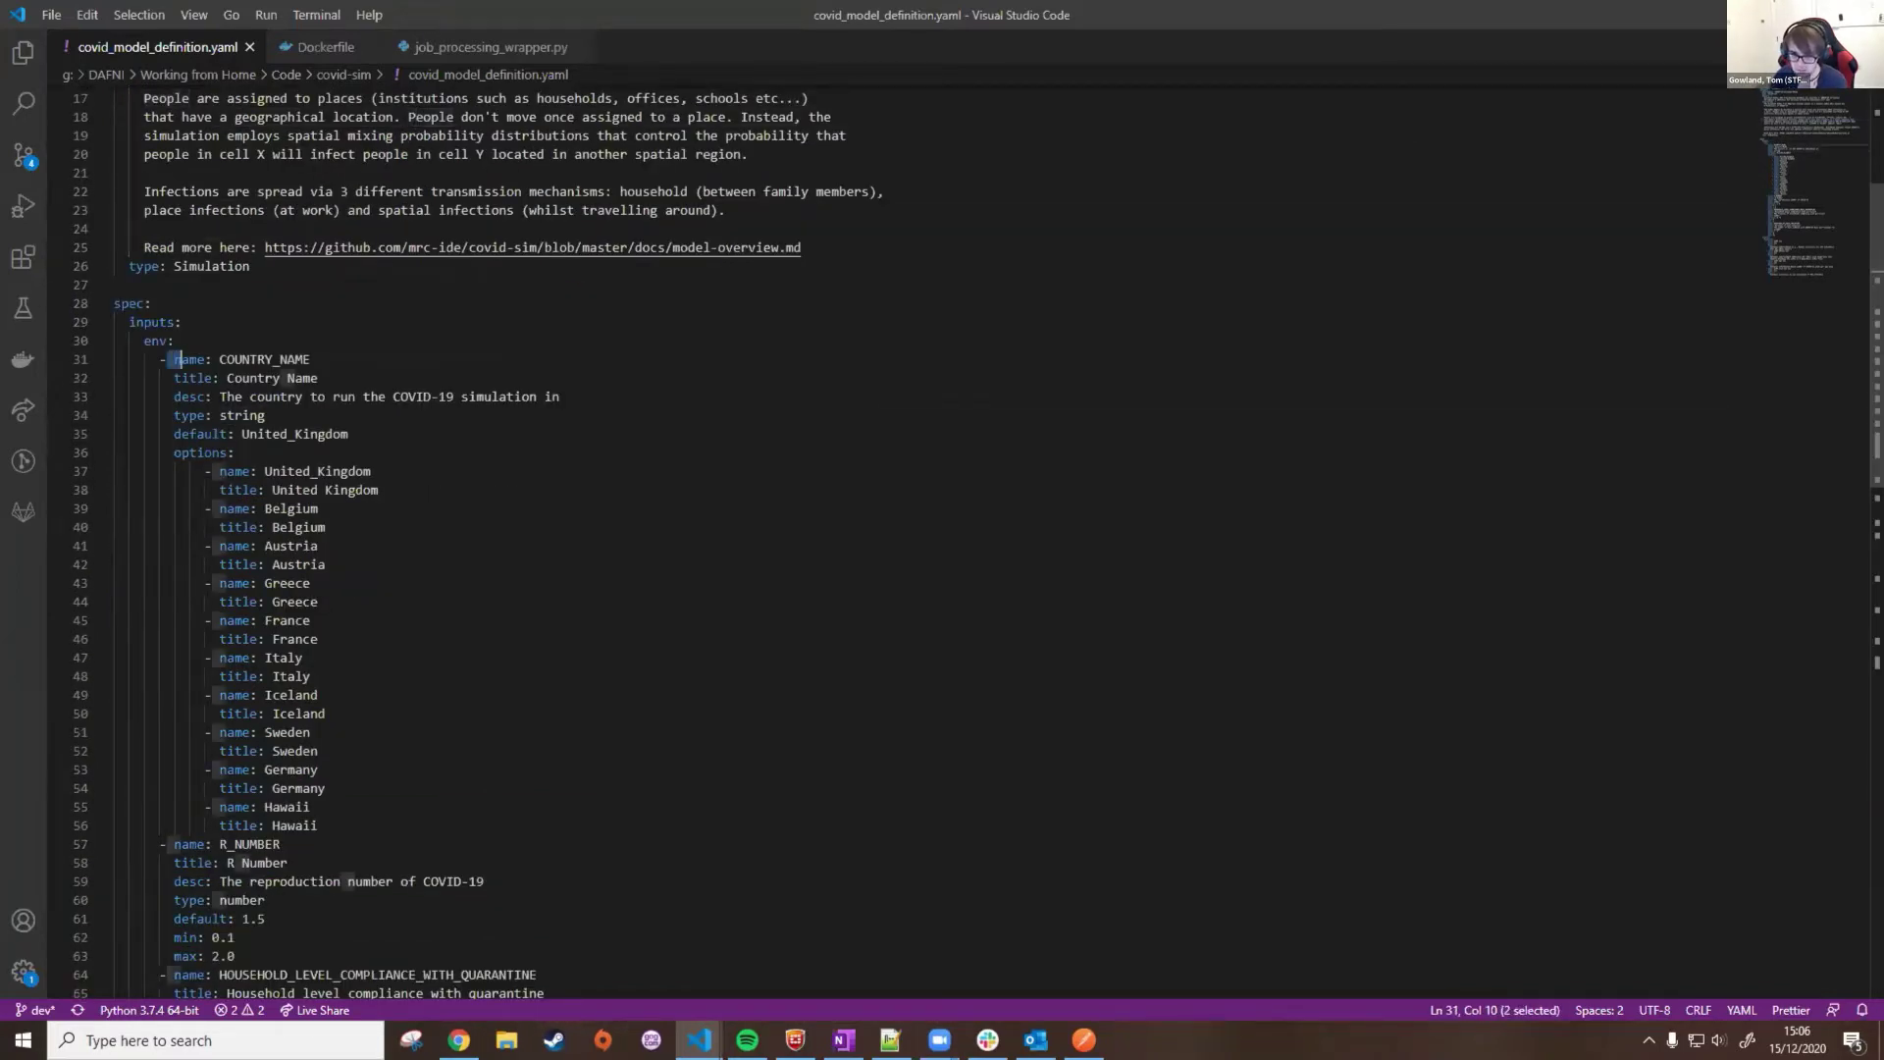
{"action": "double_click", "coordinate": [265, 359]}
{"action": "scroll", "coordinate": [883, 540], "scroll_direction": "down", "scroll_amount": 3}
{"action": "double_click", "coordinate": [251, 698]}
{"action": "scroll", "coordinate": [250, 698], "scroll_direction": "down", "scroll_amount": 5}
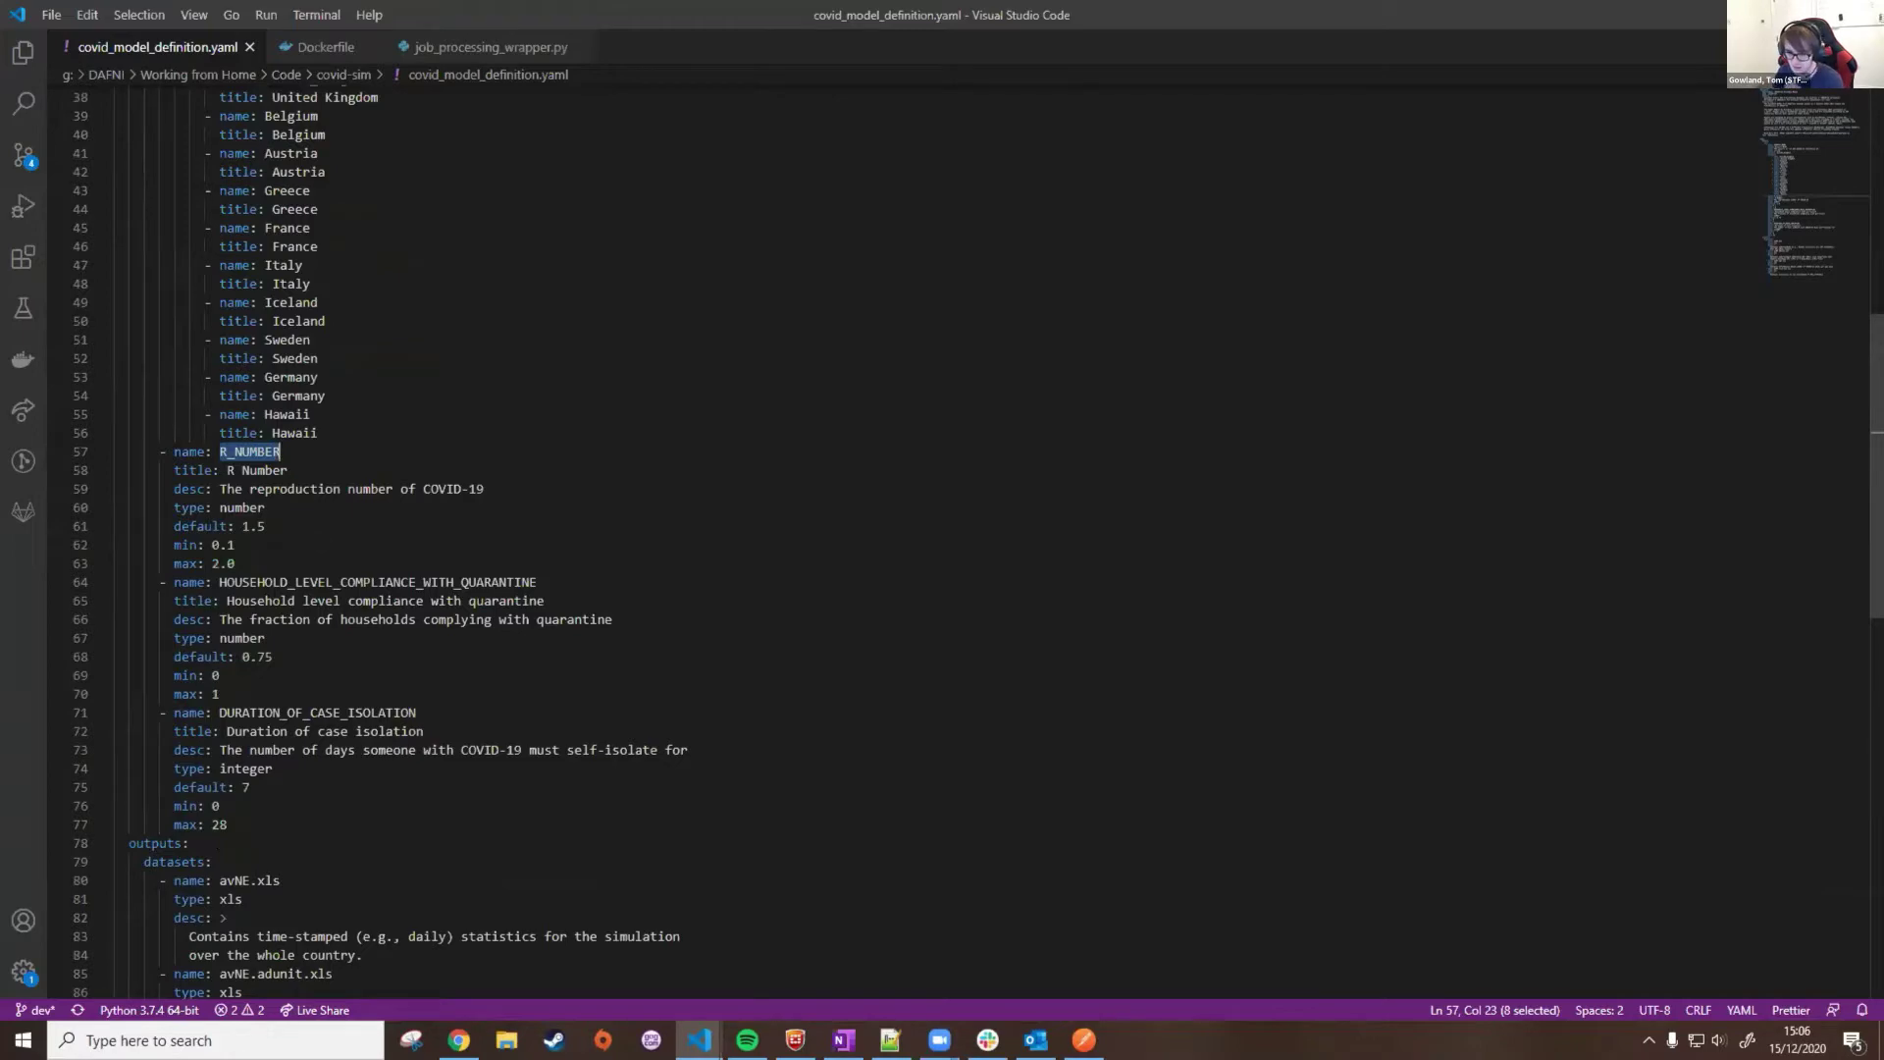
{"action": "scroll", "coordinate": [883, 539], "scroll_direction": "down", "scroll_amount": 2}
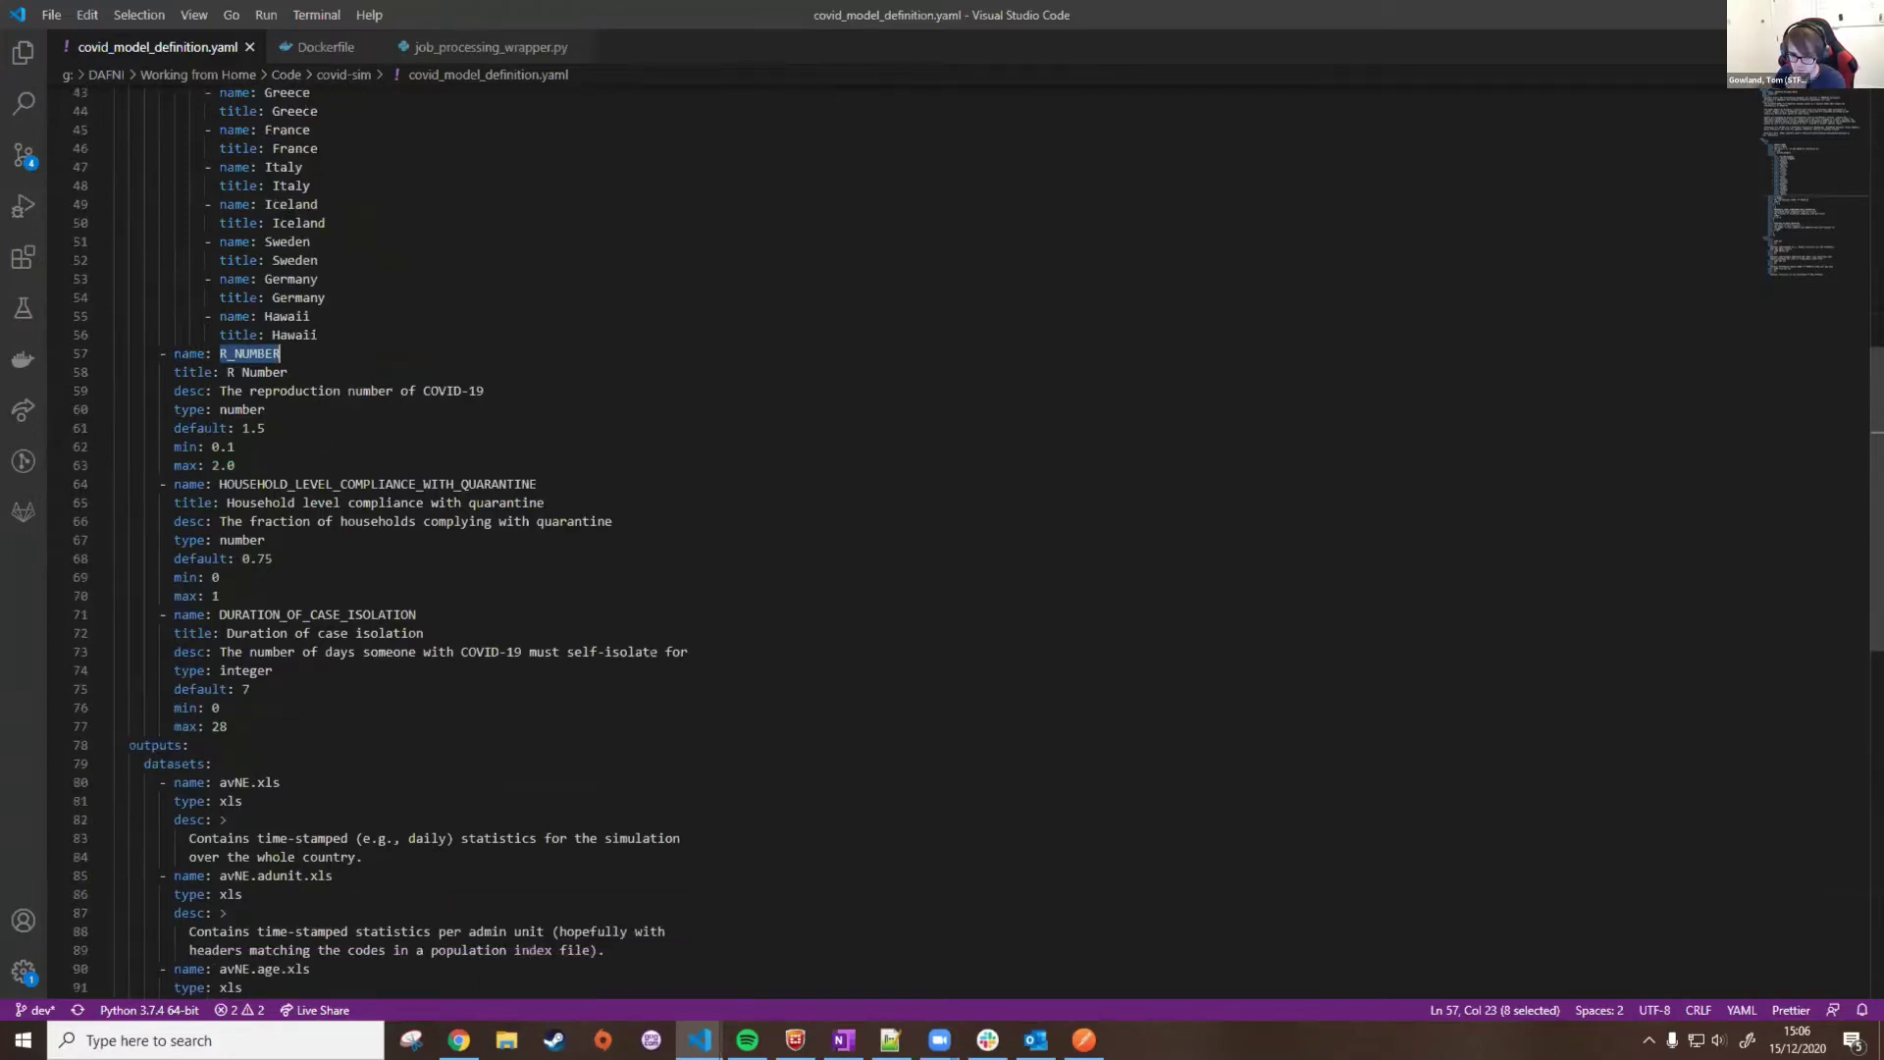
{"action": "scroll", "coordinate": [883, 539], "scroll_direction": "up", "scroll_amount": 2}
{"action": "left_click_drag", "start_coordinate": [220, 806], "coordinate": [204, 351]}
{"action": "left_click", "coordinate": [392, 687]}
Step: Highlight the outputs section with its avNE dataset entries to review it, and clear the selection
{"action": "scroll", "coordinate": [393, 687], "scroll_direction": "down", "scroll_amount": 8}
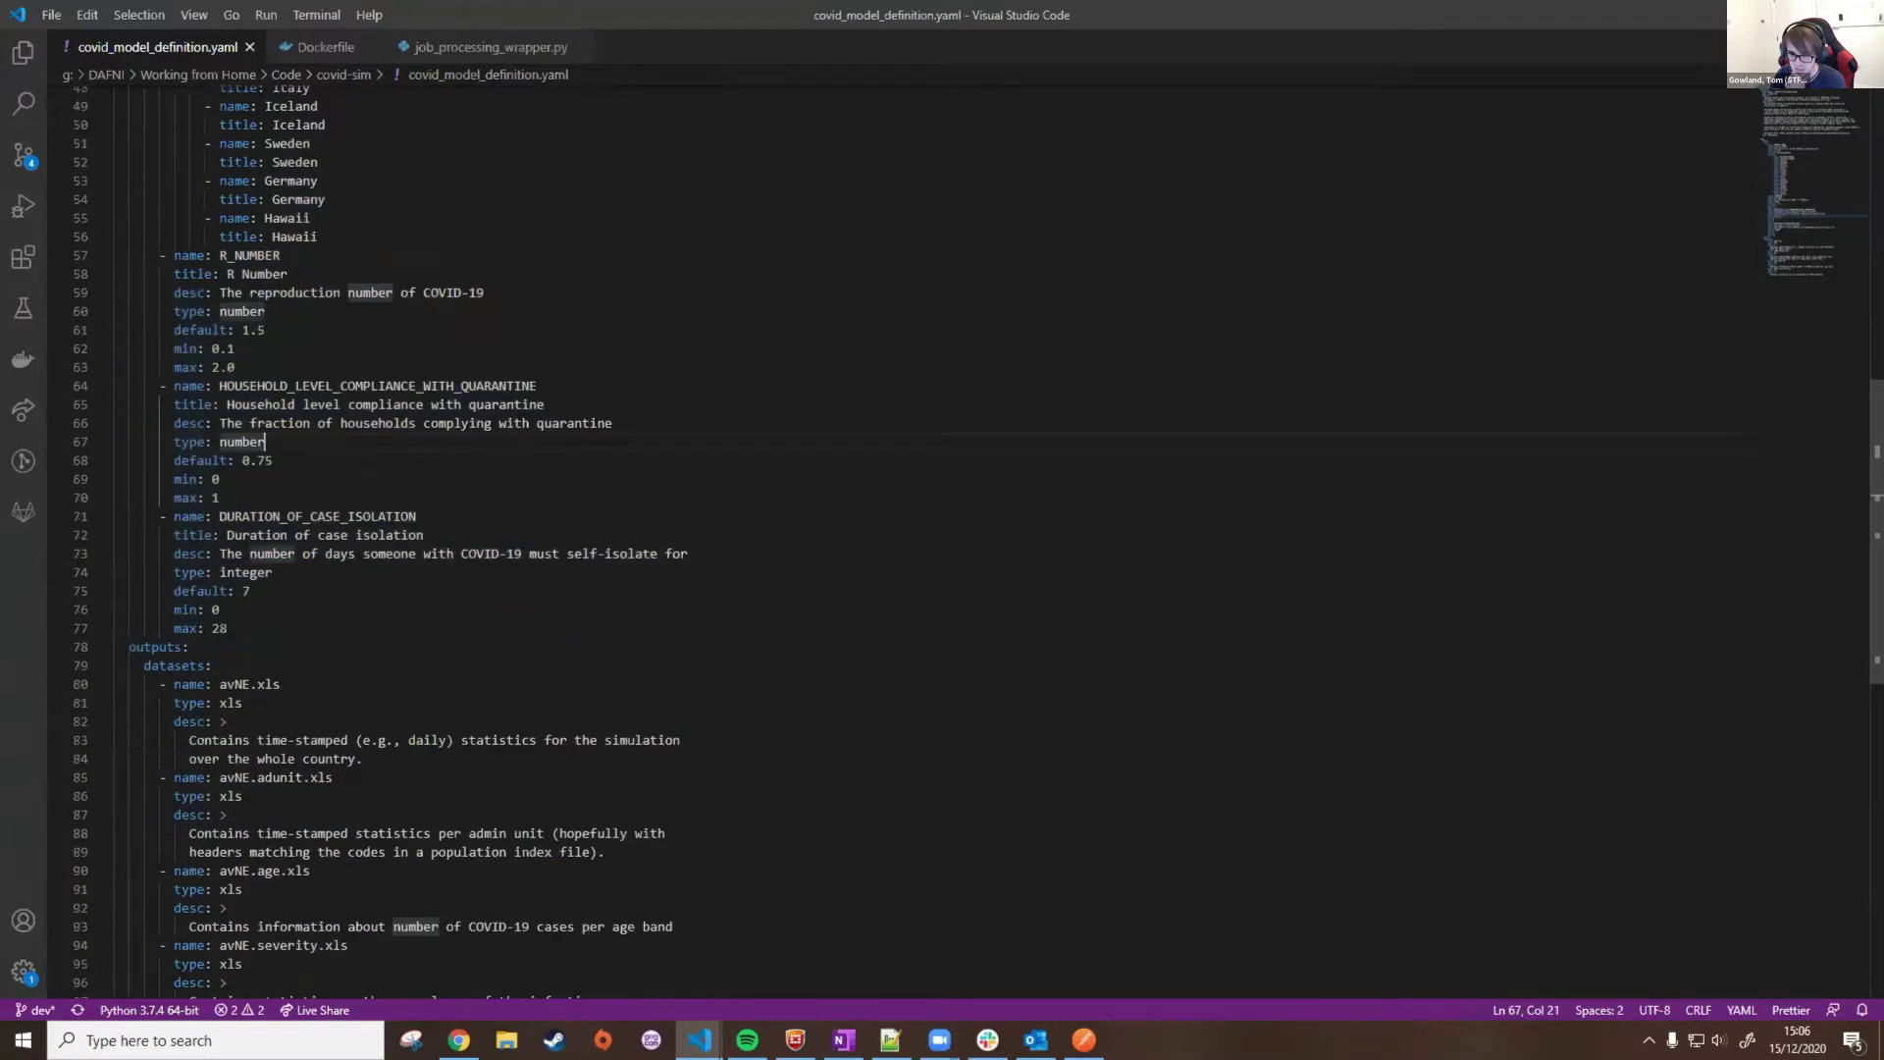
{"action": "left_click_drag", "start_coordinate": [129, 501], "coordinate": [441, 872]}
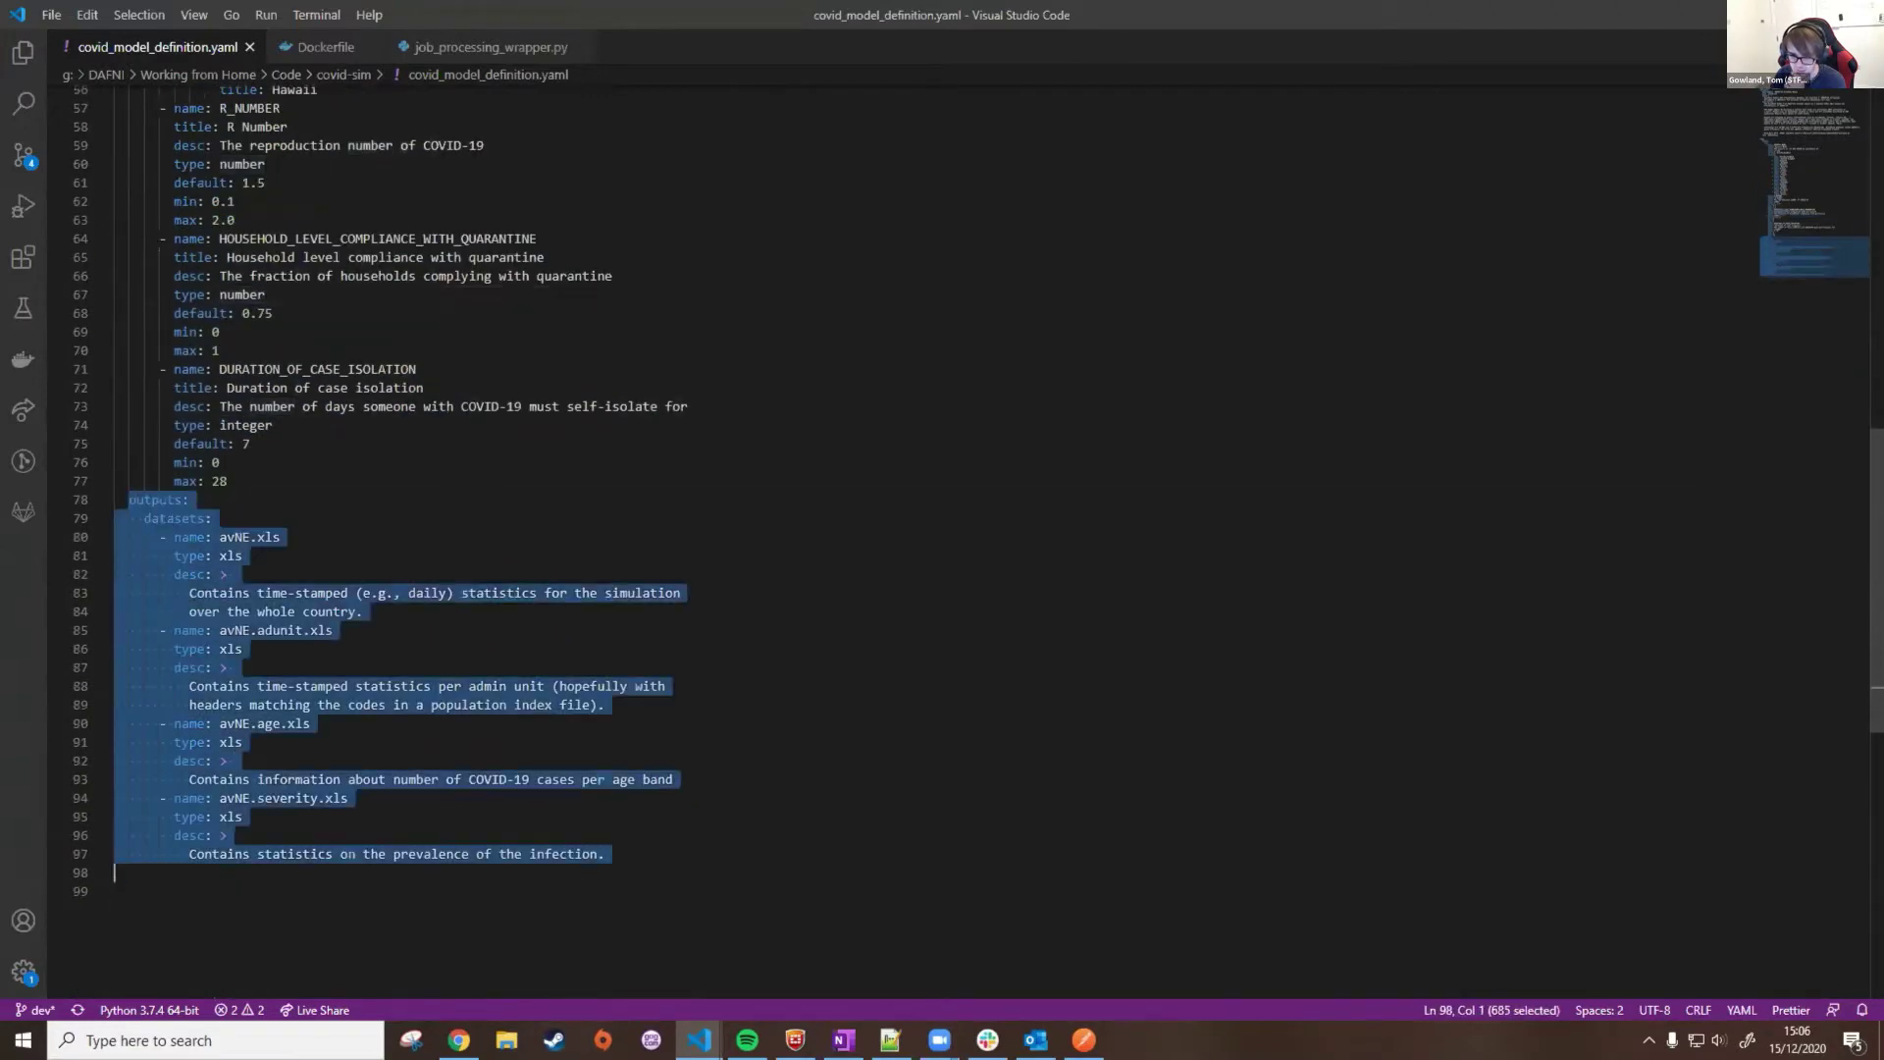
{"action": "left_click", "coordinate": [628, 922]}
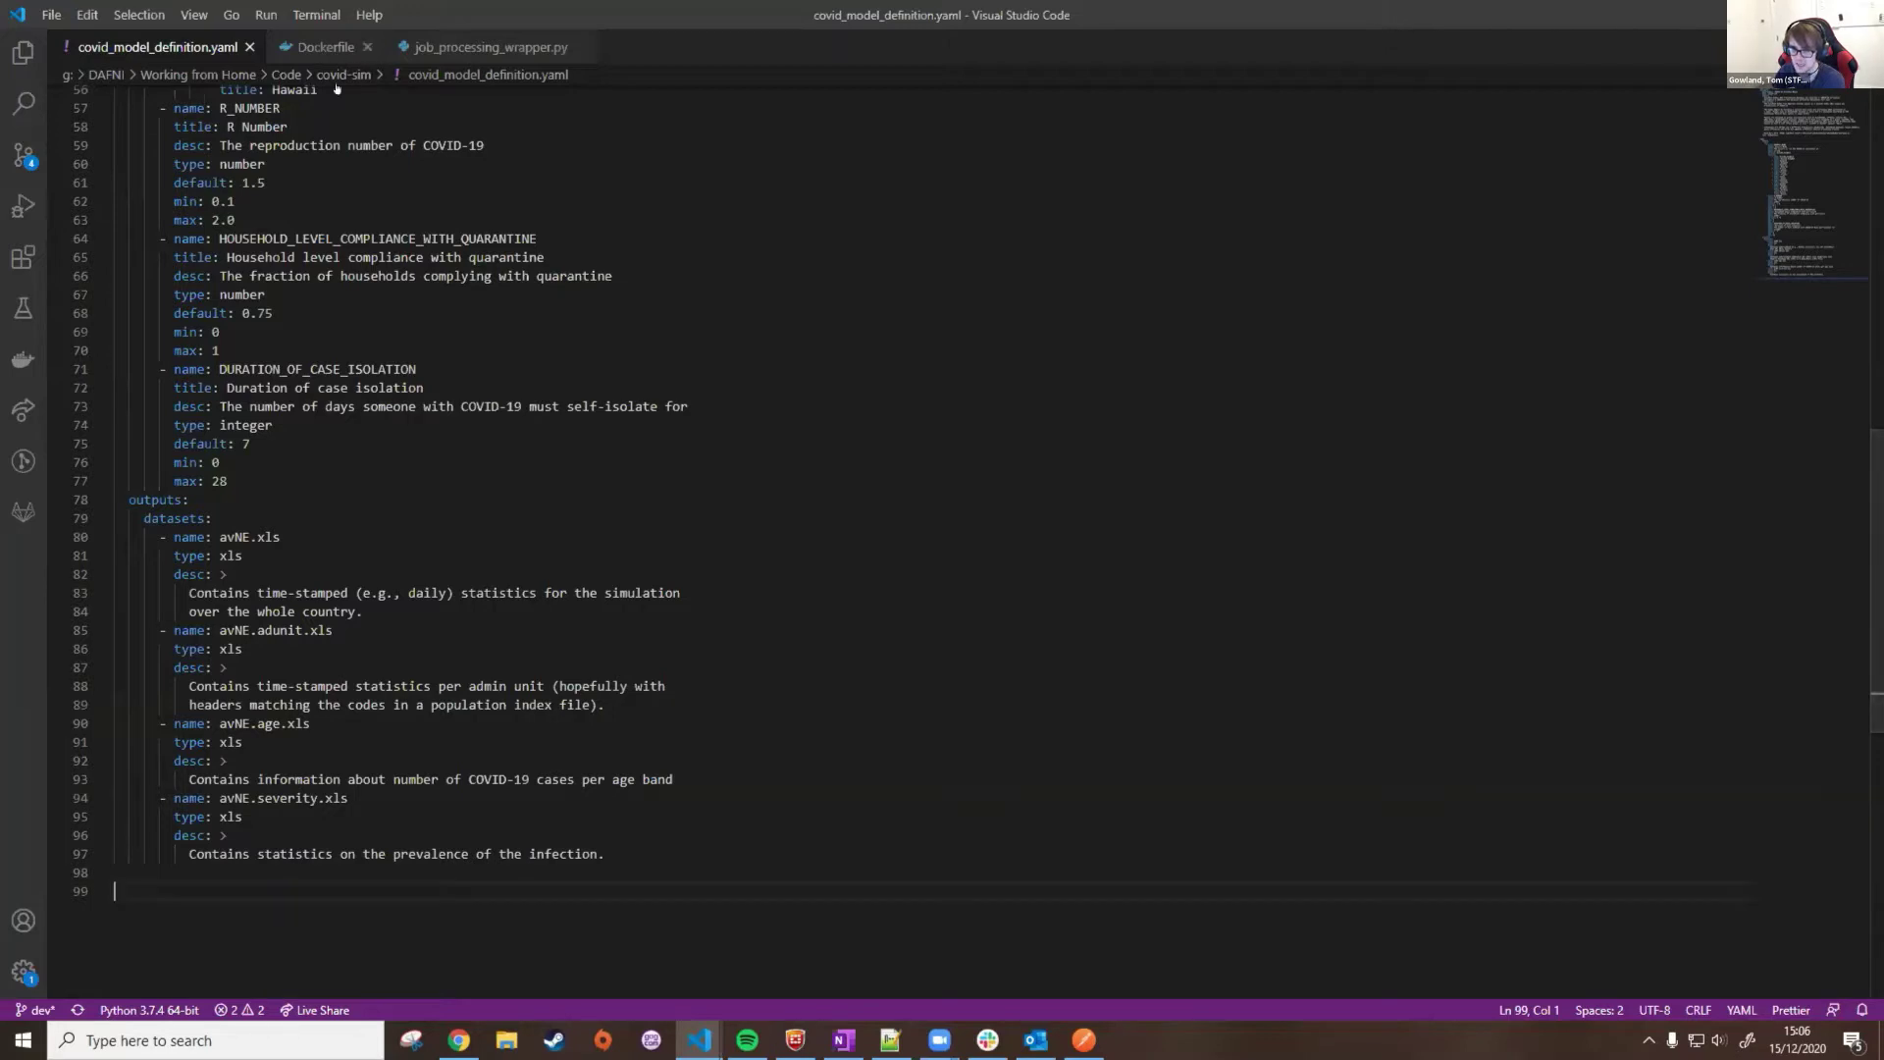
Step: Open the Dockerfile and inspect its git clone line and the closing command that runs job_processing_wrapper.py
{"action": "key", "text": "ctrl+Tab"}
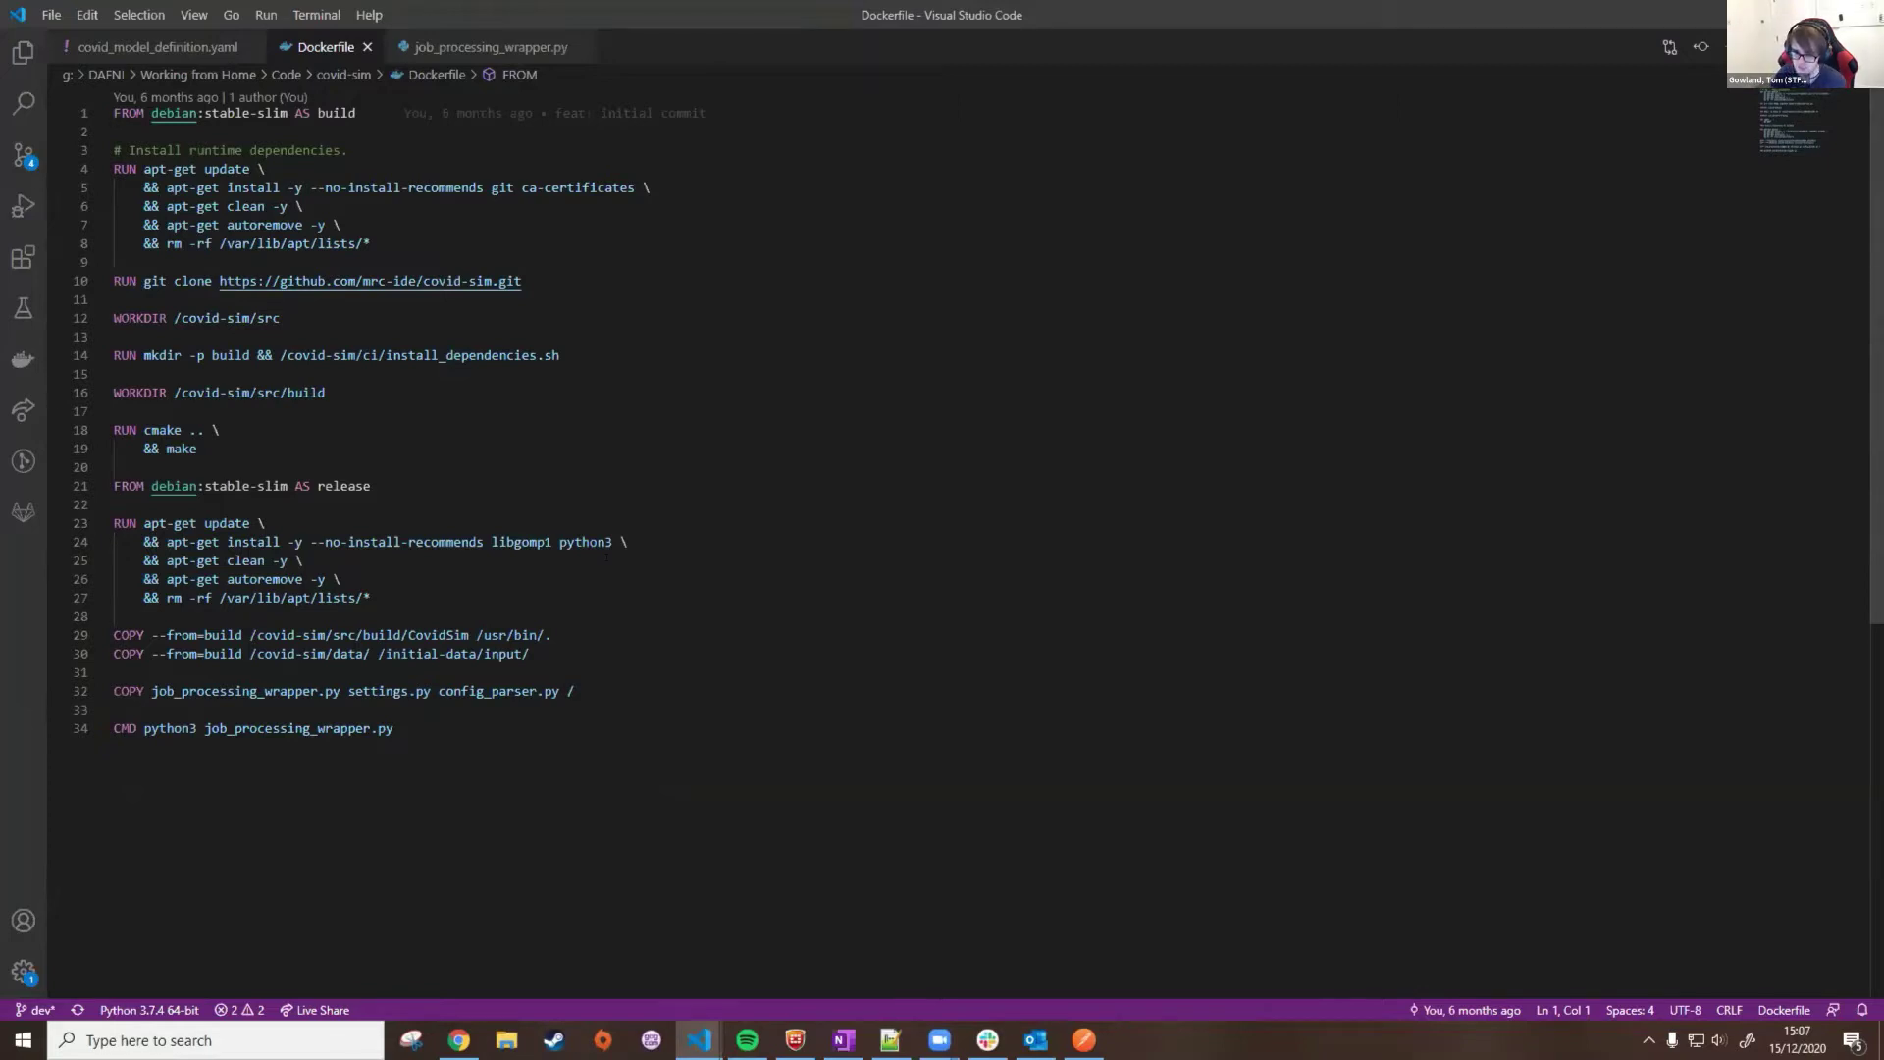
{"action": "left_click_drag", "start_coordinate": [522, 280], "coordinate": [144, 281]}
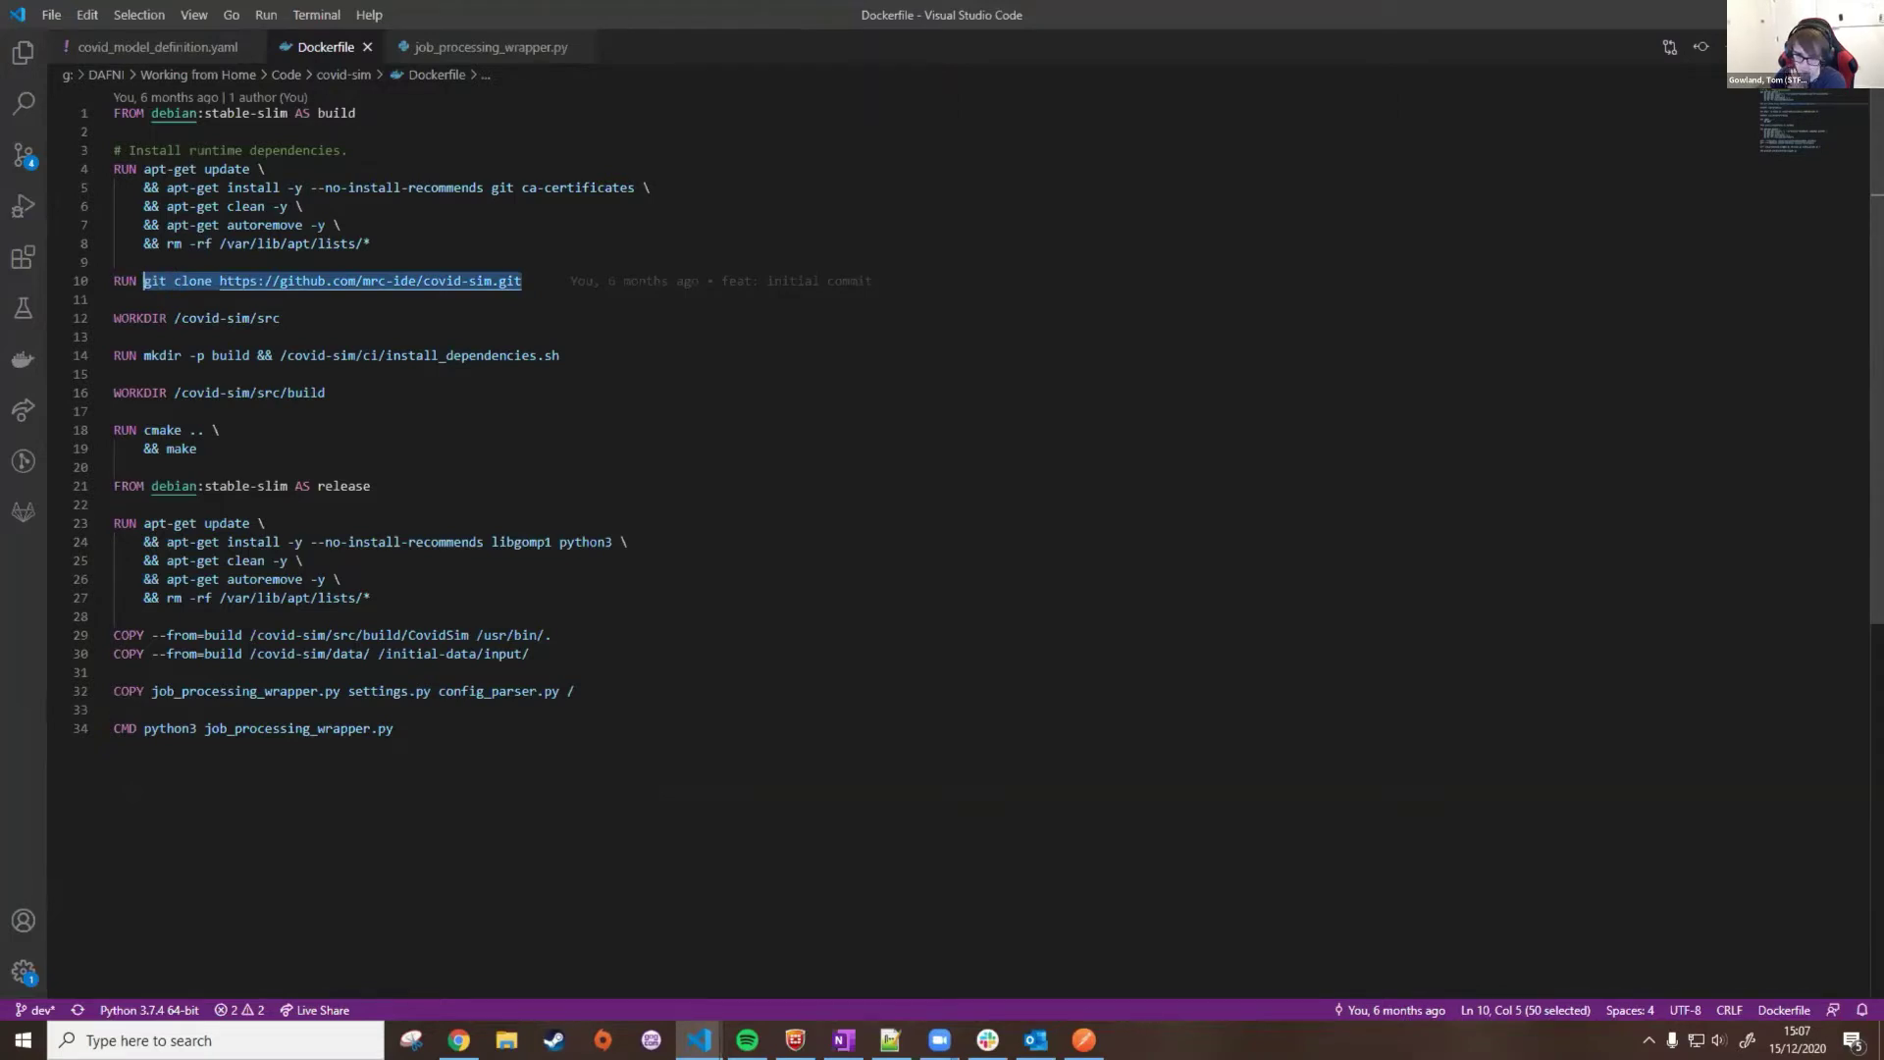
{"action": "left_click_drag", "start_coordinate": [393, 728], "coordinate": [115, 728]}
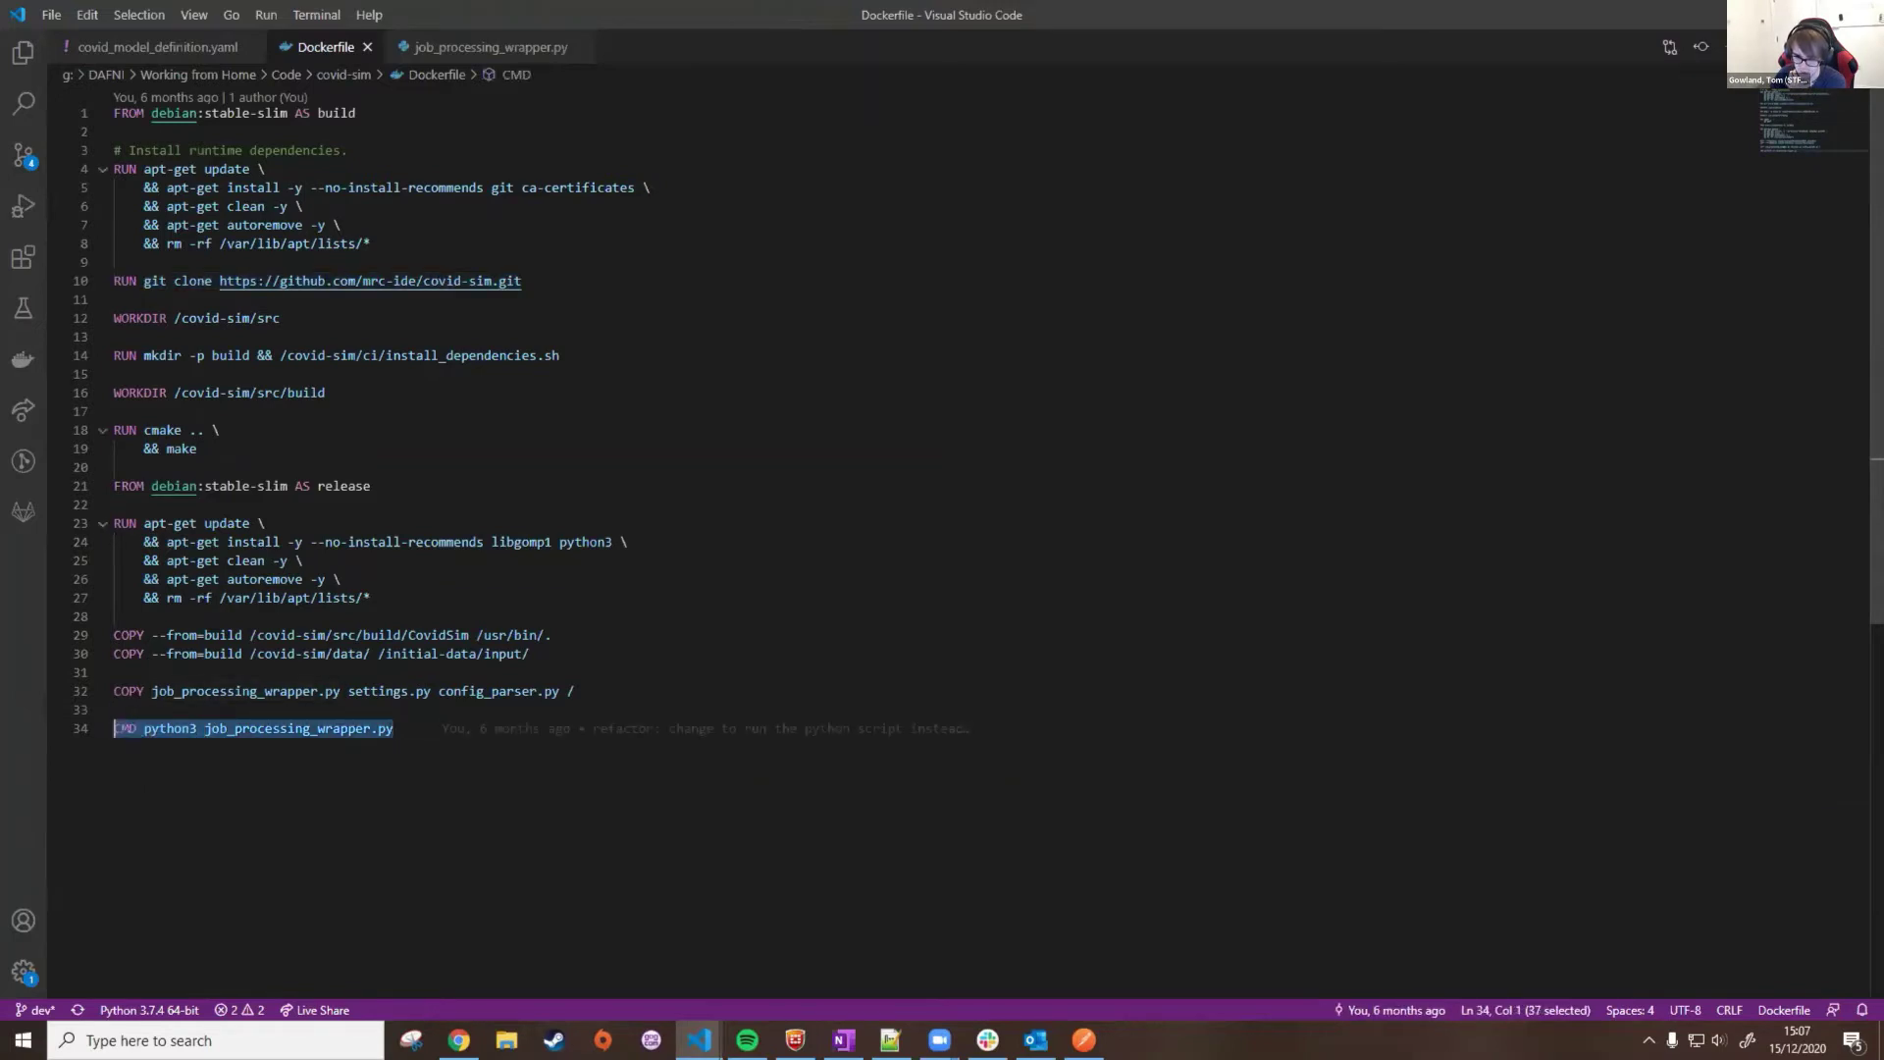
{"action": "left_click", "coordinate": [394, 728]}
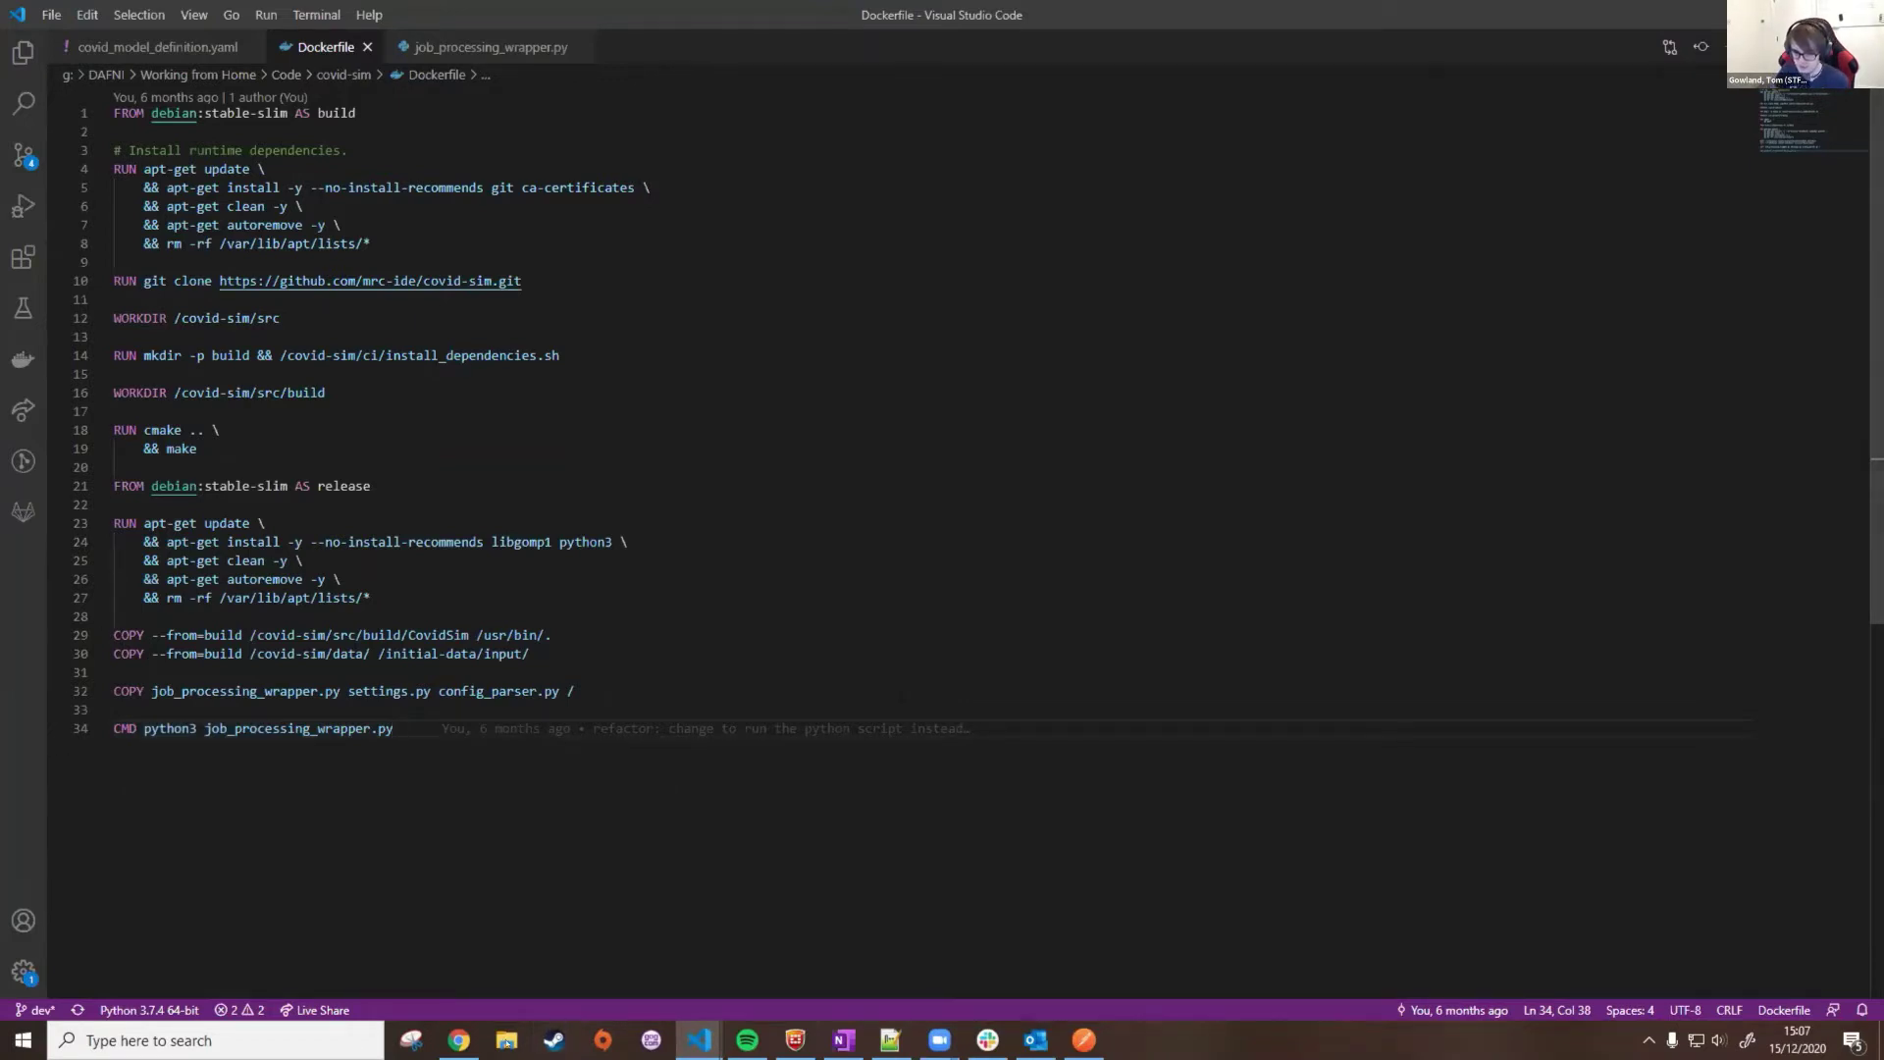
Step: Switch to Chrome and open the mrc-ide/covid-sim GitHub repository in a new tab
{"action": "mouse_move", "coordinate": [475, 1045]}
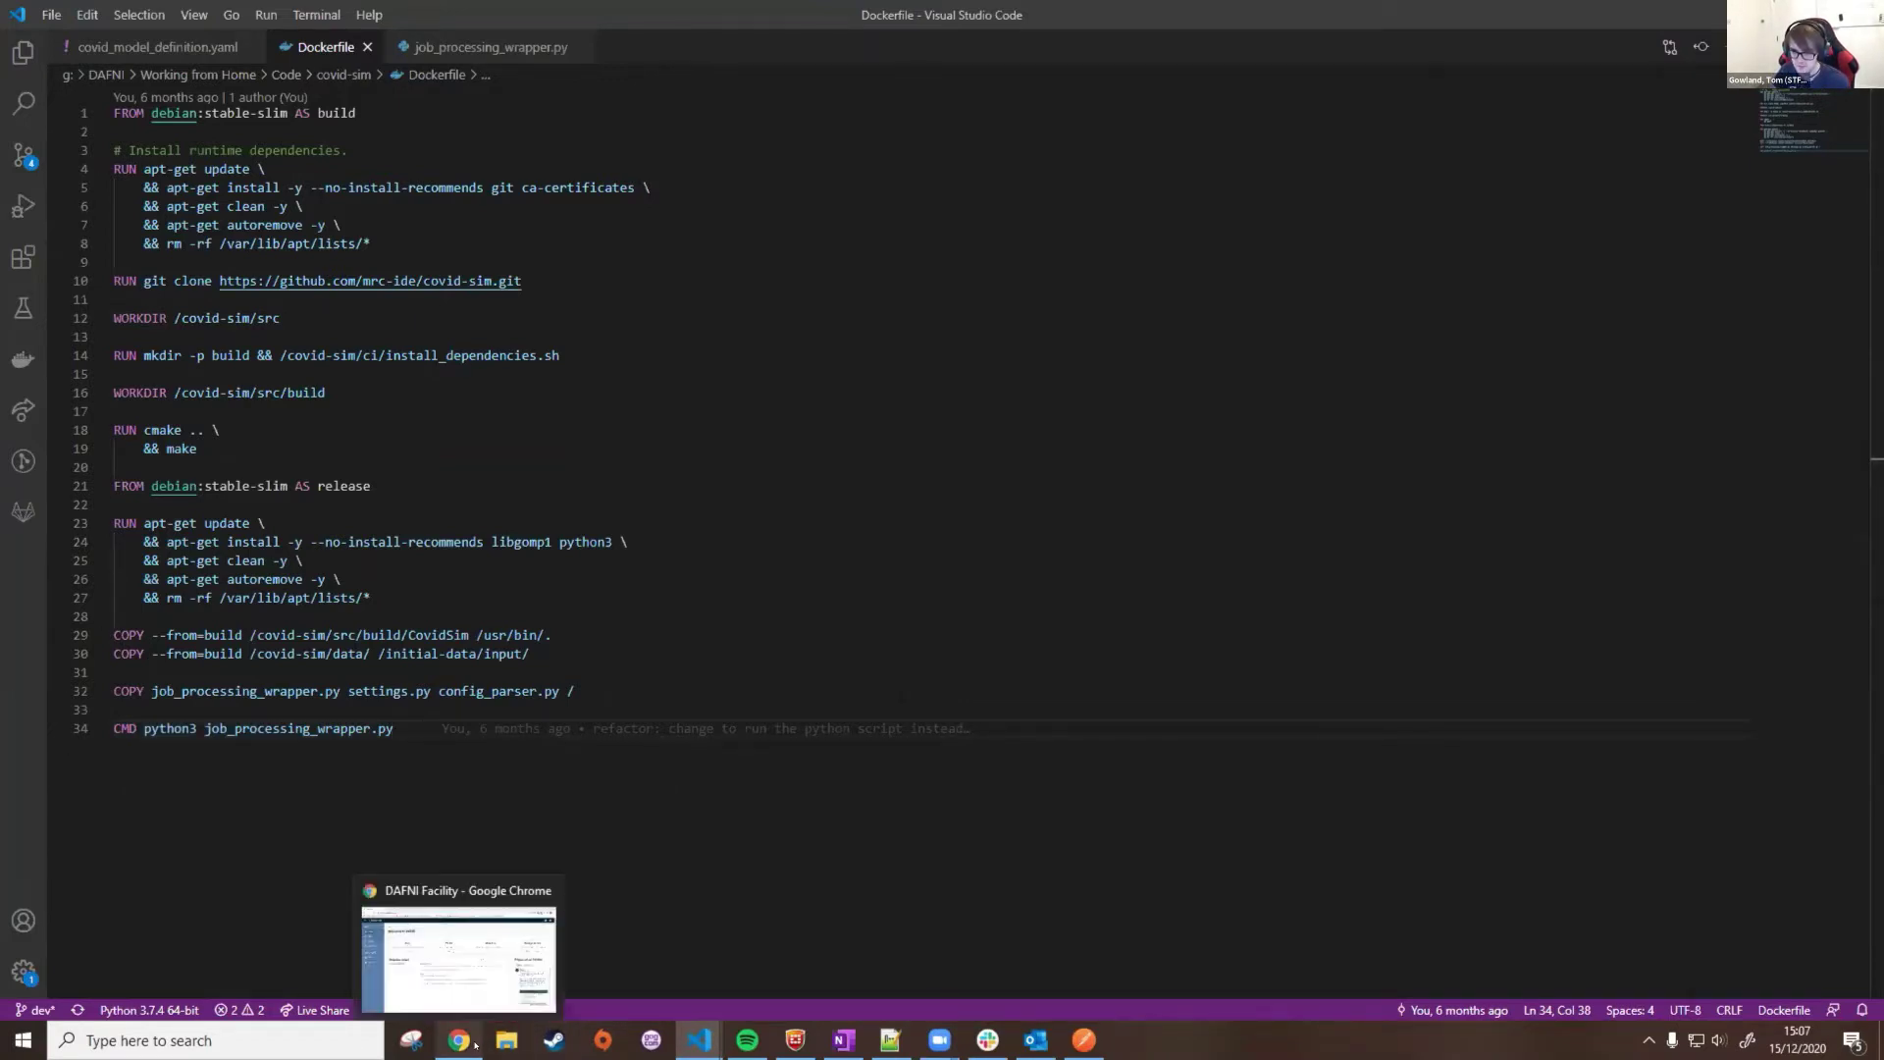
{"action": "left_click", "coordinate": [530, 966]}
{"action": "key", "text": "ctrl+t"}
{"action": "type", "text": "c"}
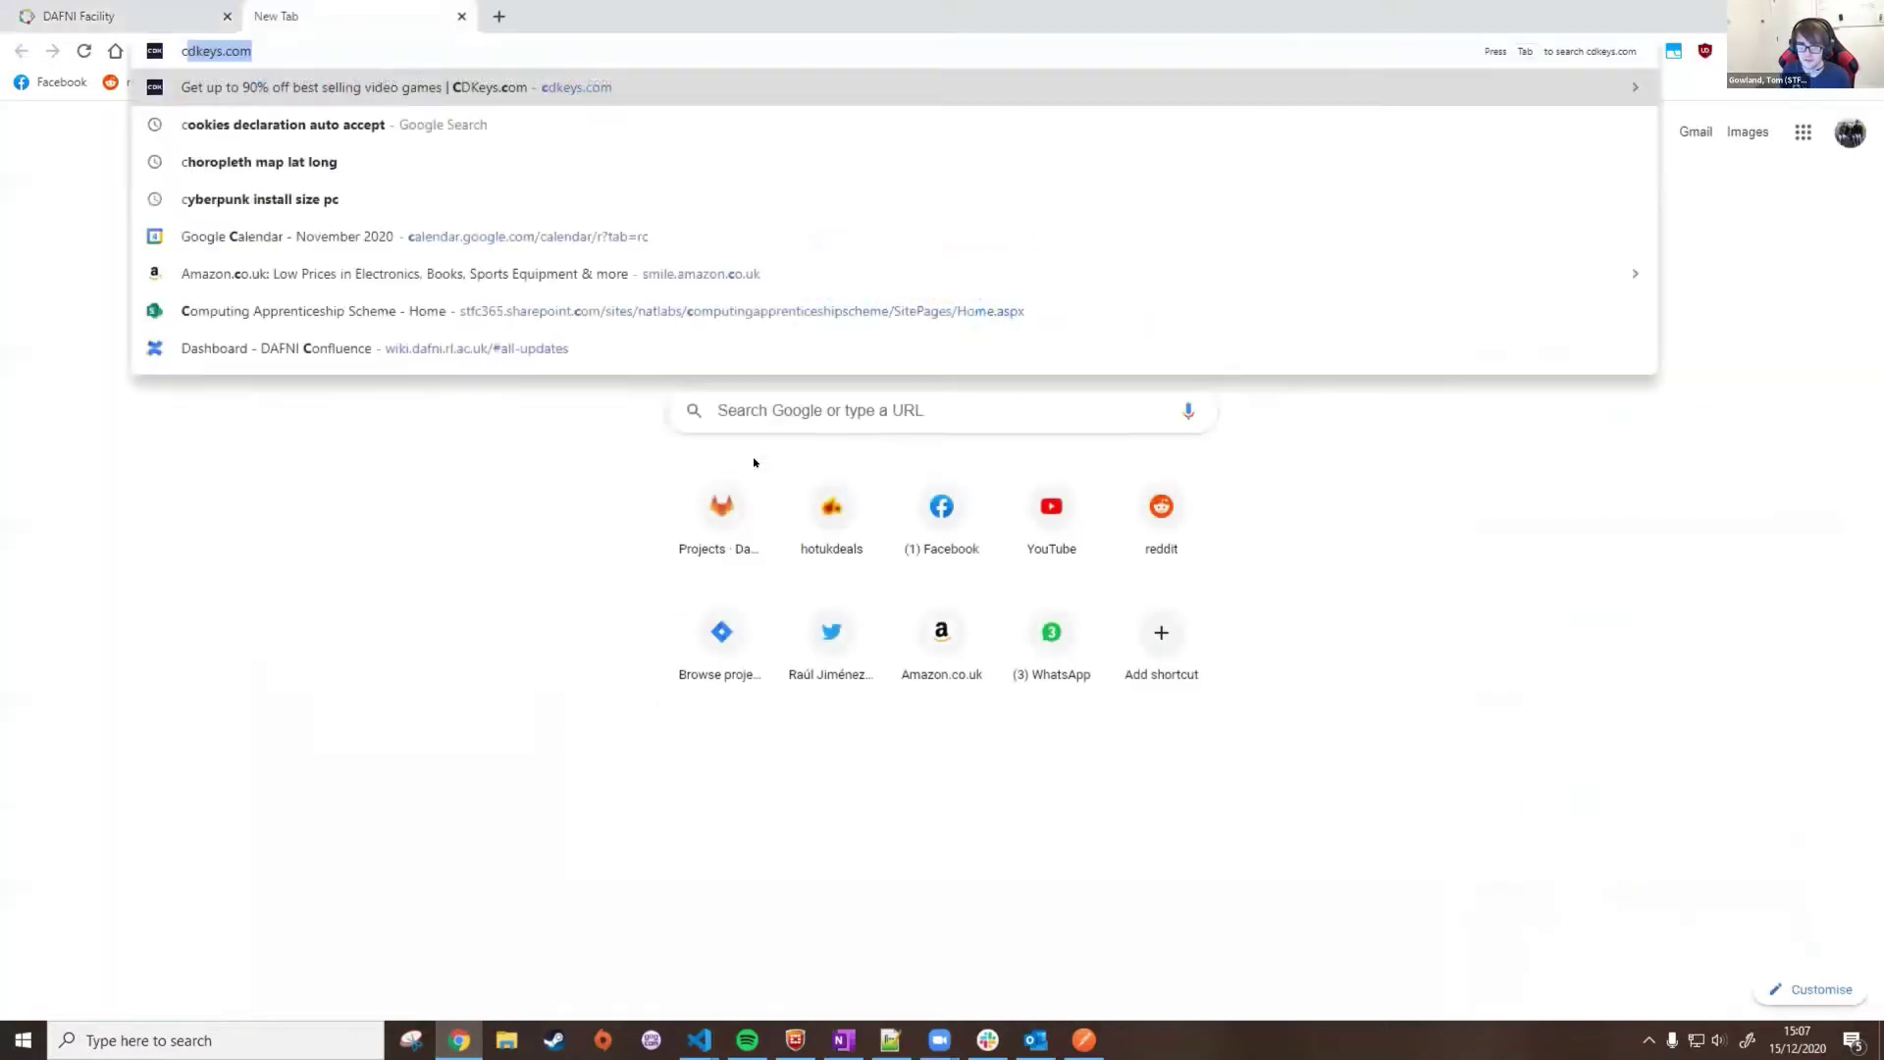
{"action": "type", "text": "ovid"}
{"action": "key", "text": "Down"}
{"action": "key", "text": "Down"}
{"action": "key", "text": "Down"}
{"action": "key", "text": "Down"}
{"action": "key", "text": "Down"}
{"action": "key", "text": "Return"}
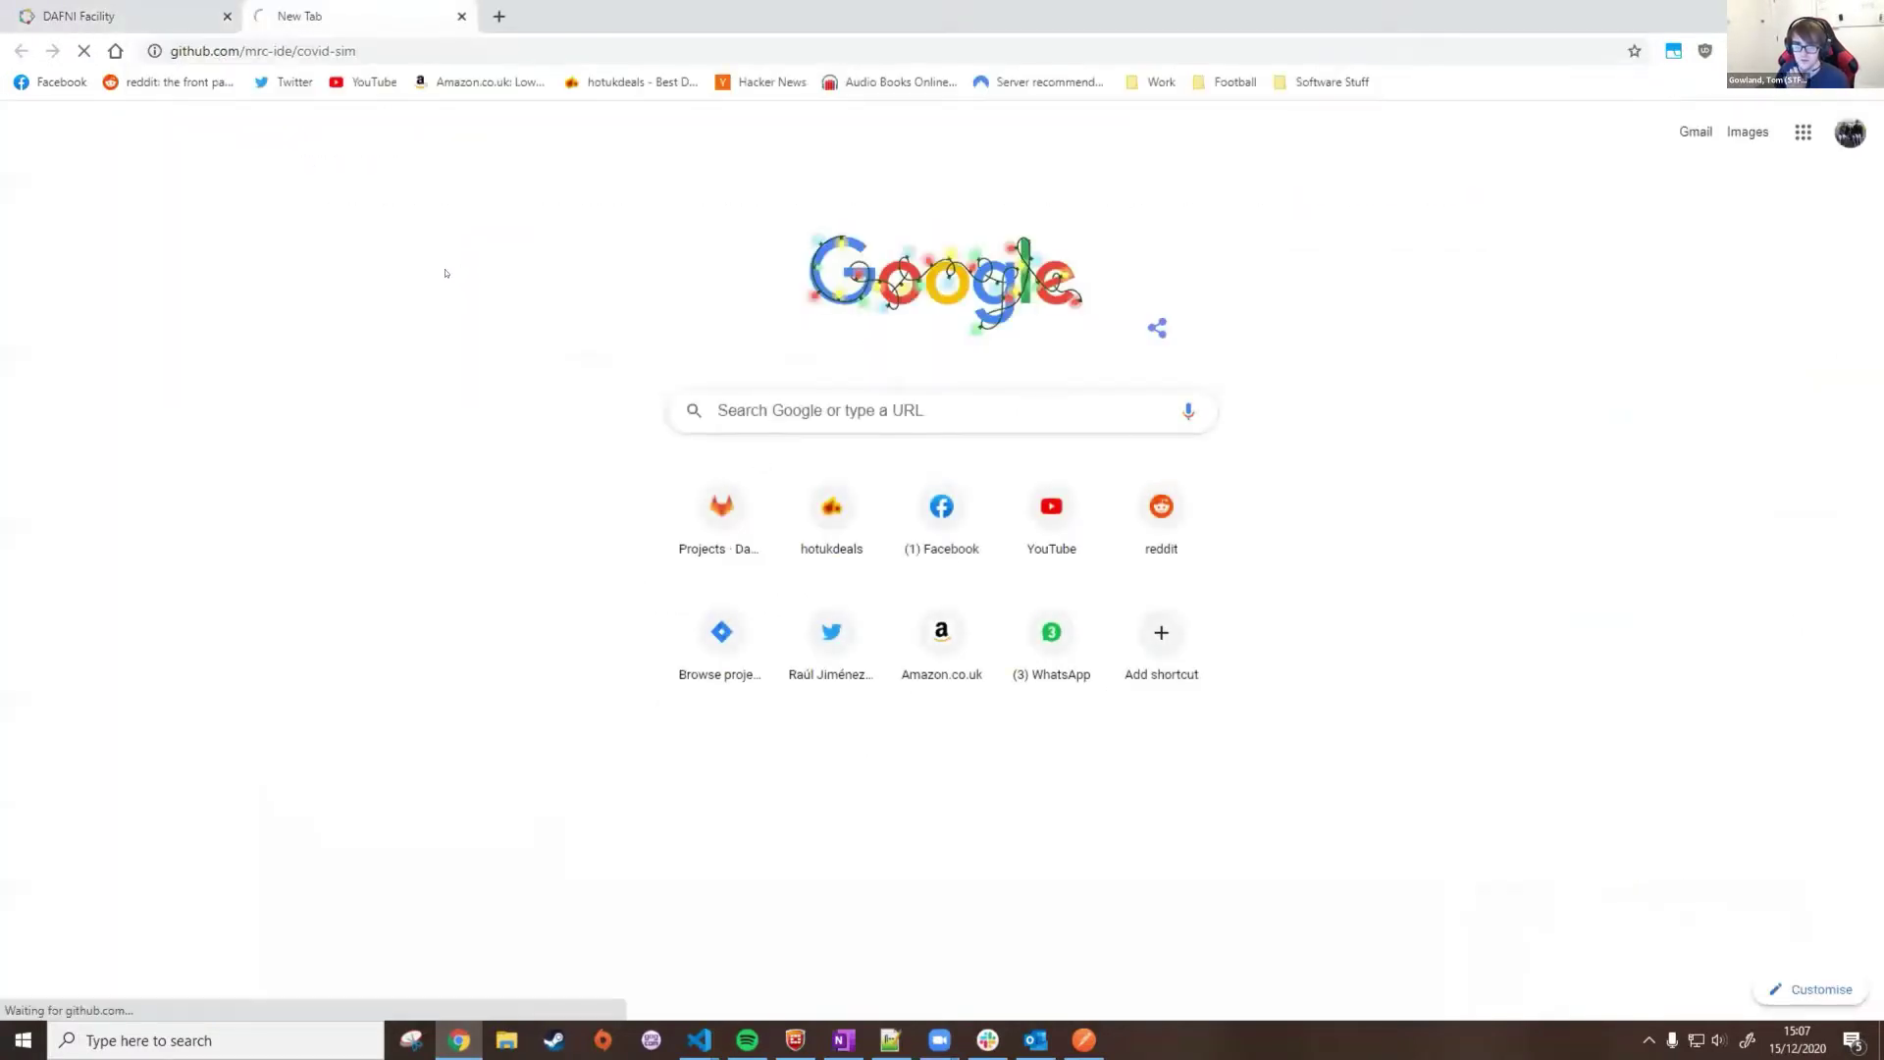
Step: Look through the covid-sim repository's folders and files on its master branch
{"action": "scroll", "coordinate": [252, 480], "scroll_direction": "down", "scroll_amount": 2}
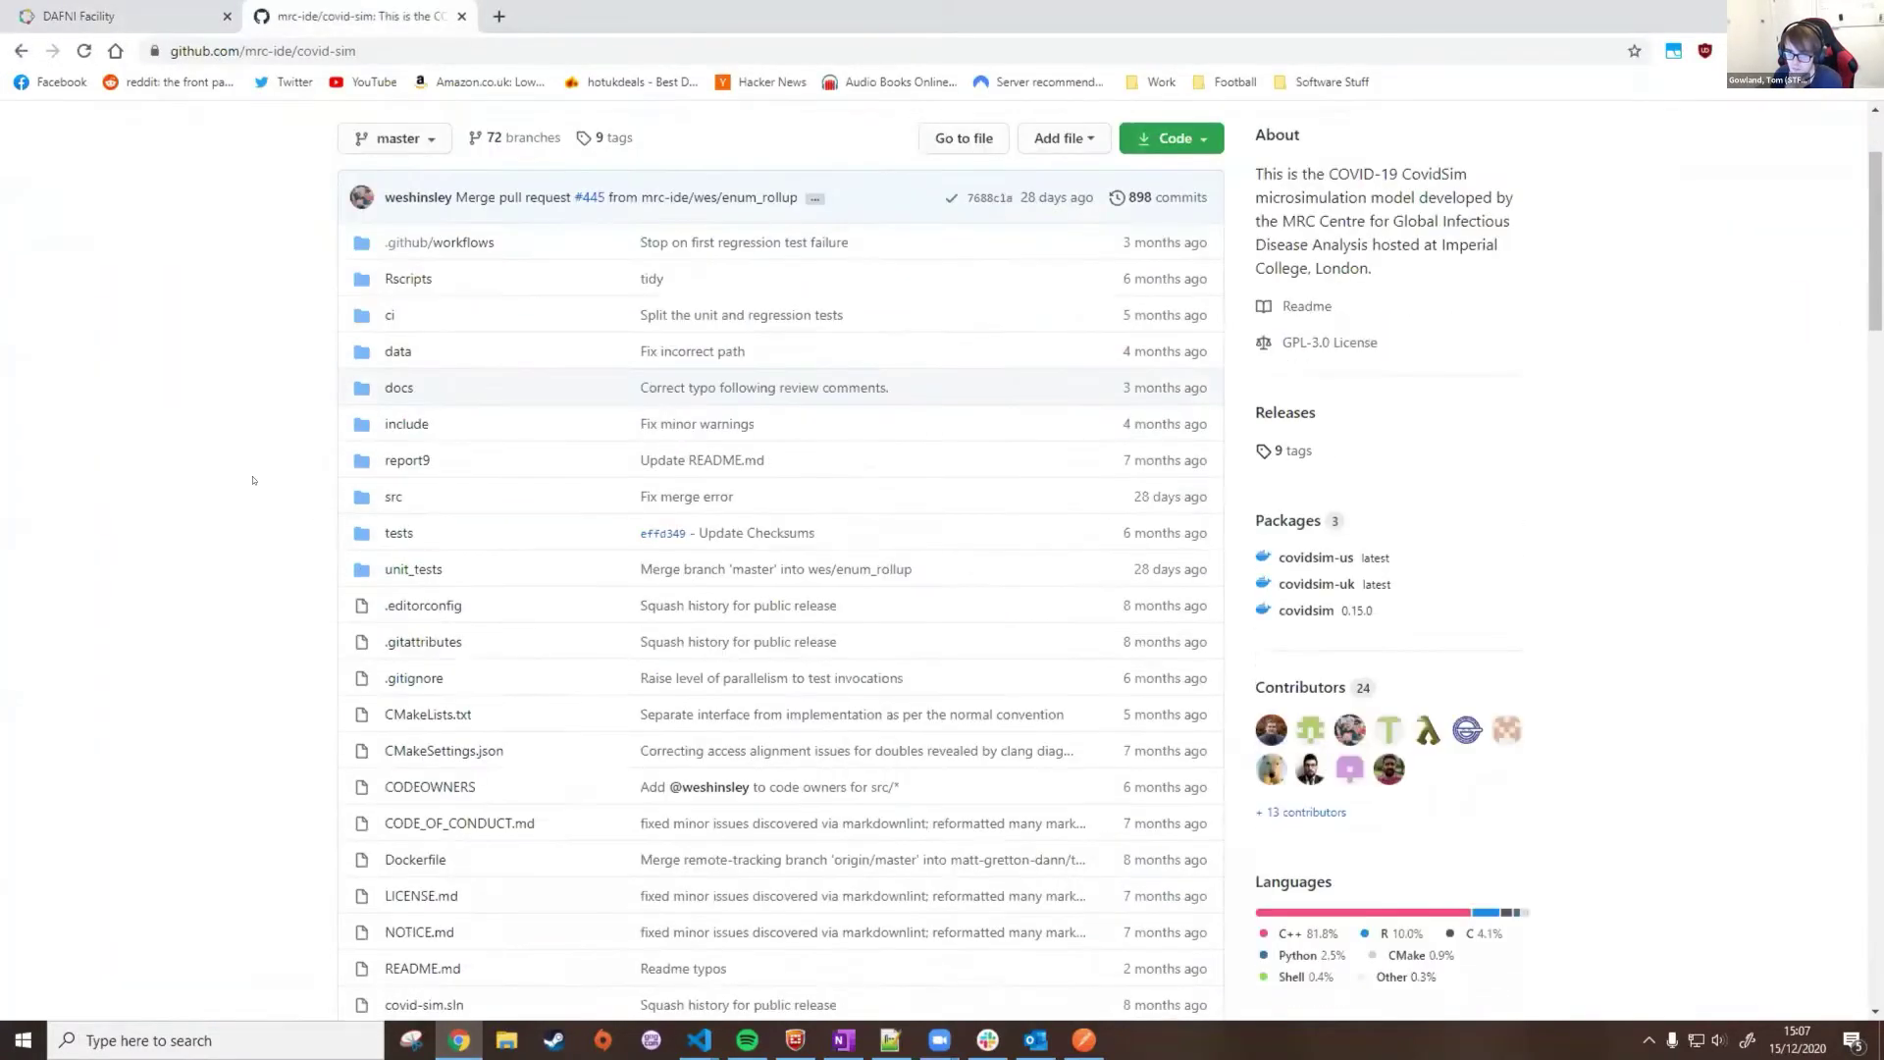
{"action": "scroll", "coordinate": [253, 479], "scroll_direction": "down", "scroll_amount": 3}
{"action": "scroll", "coordinate": [211, 554], "scroll_direction": "up", "scroll_amount": 5}
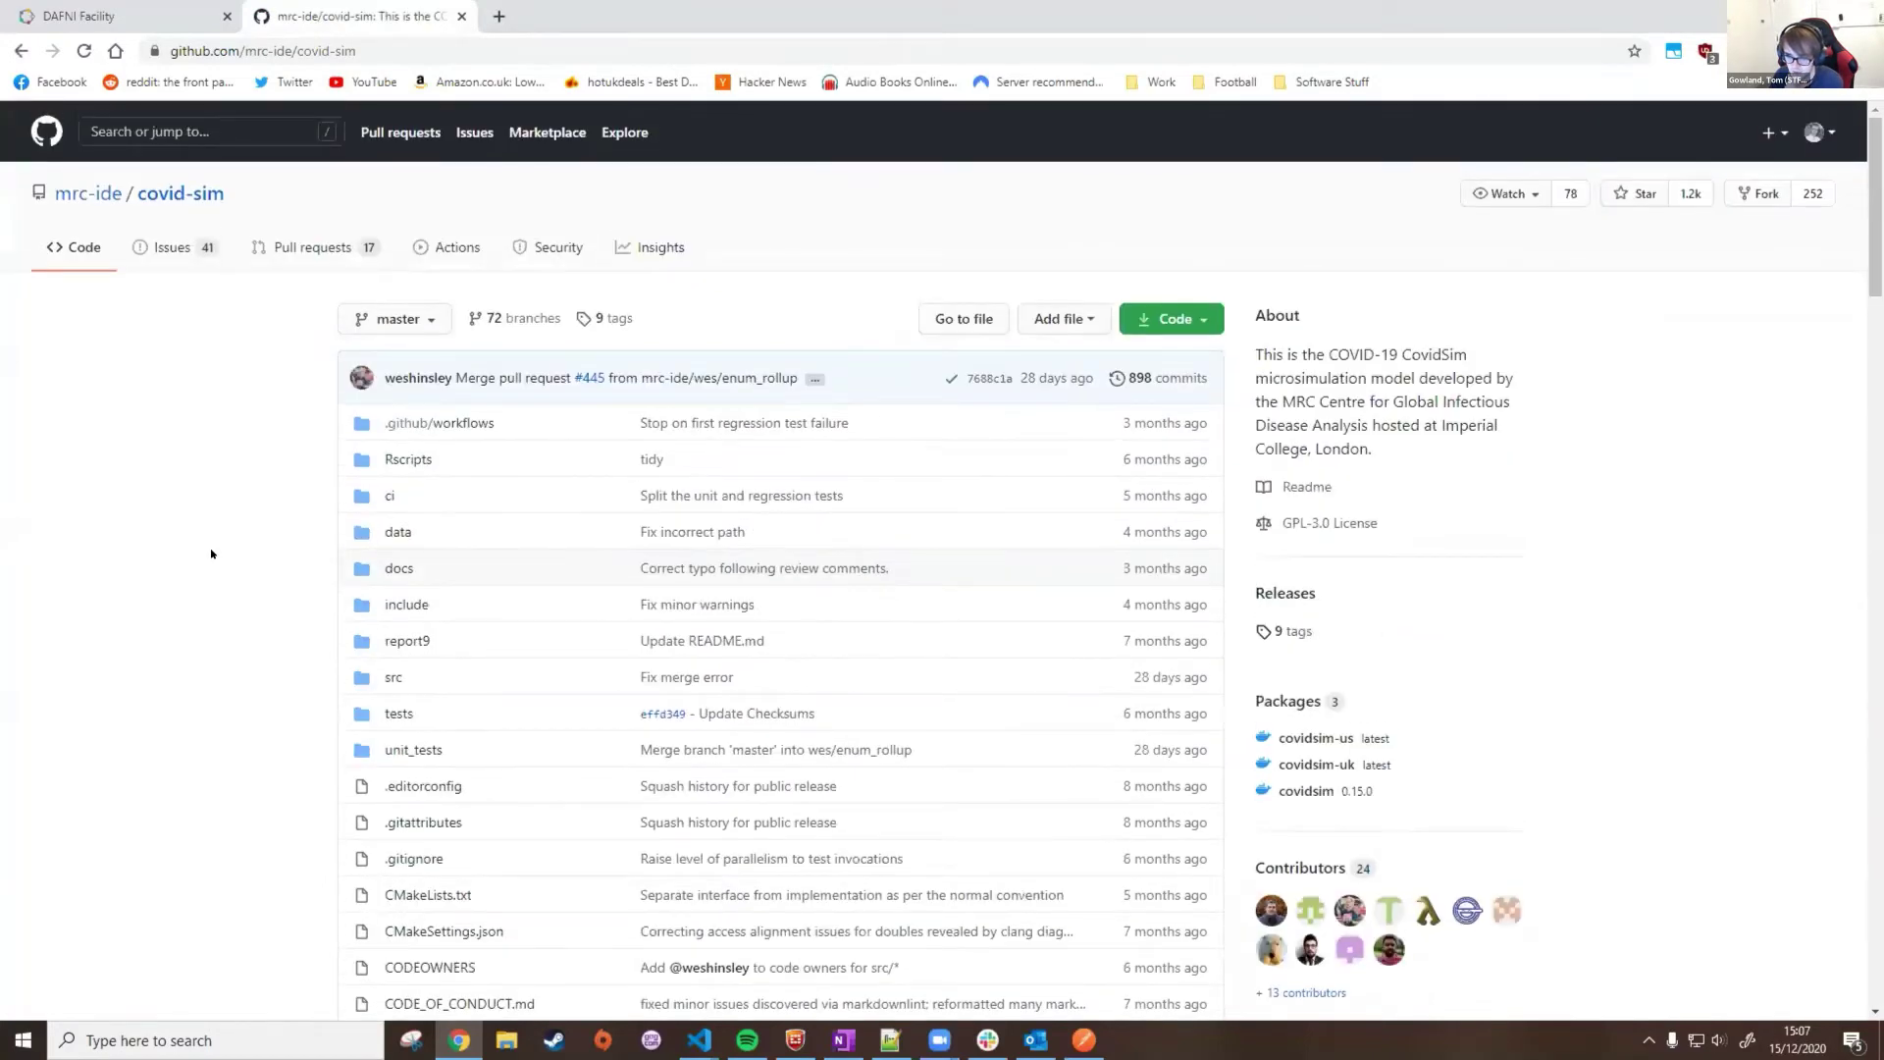
{"action": "scroll", "coordinate": [216, 540], "scroll_direction": "down", "scroll_amount": 5}
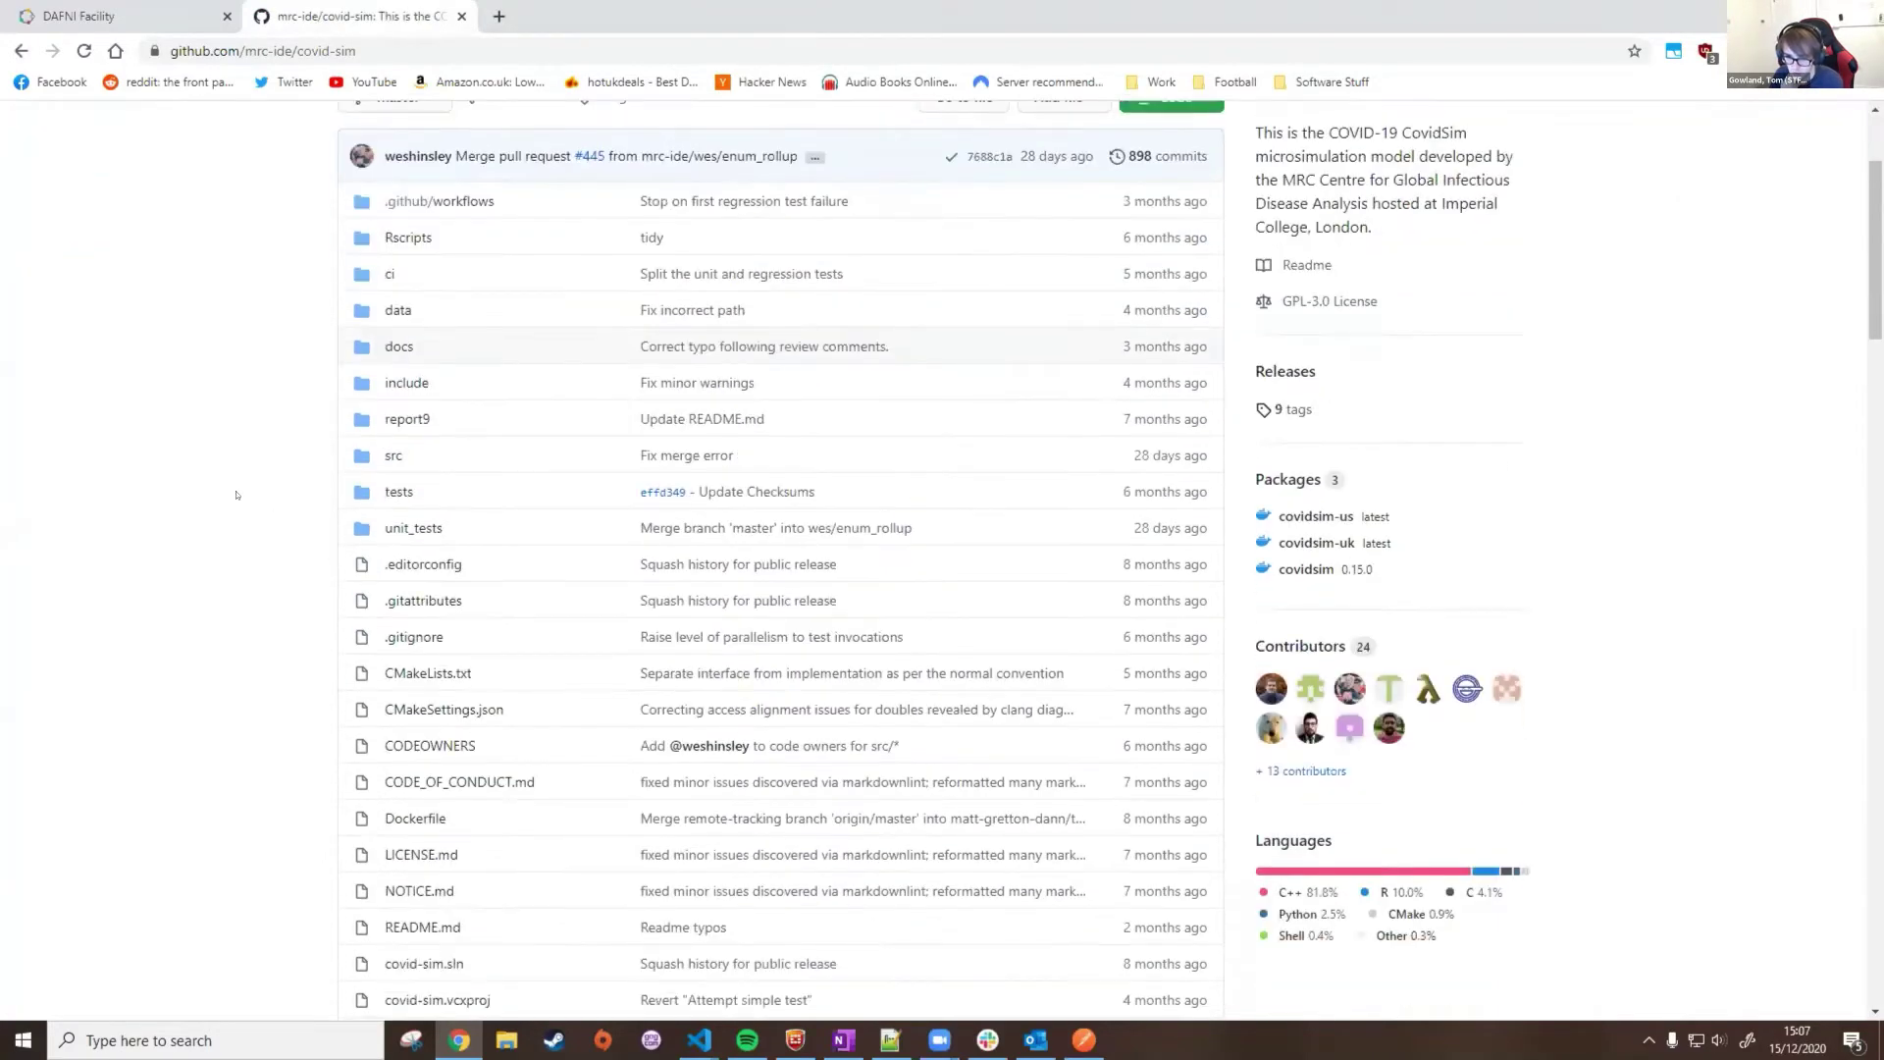
{"action": "scroll", "coordinate": [421, 530], "scroll_direction": "up", "scroll_amount": 5}
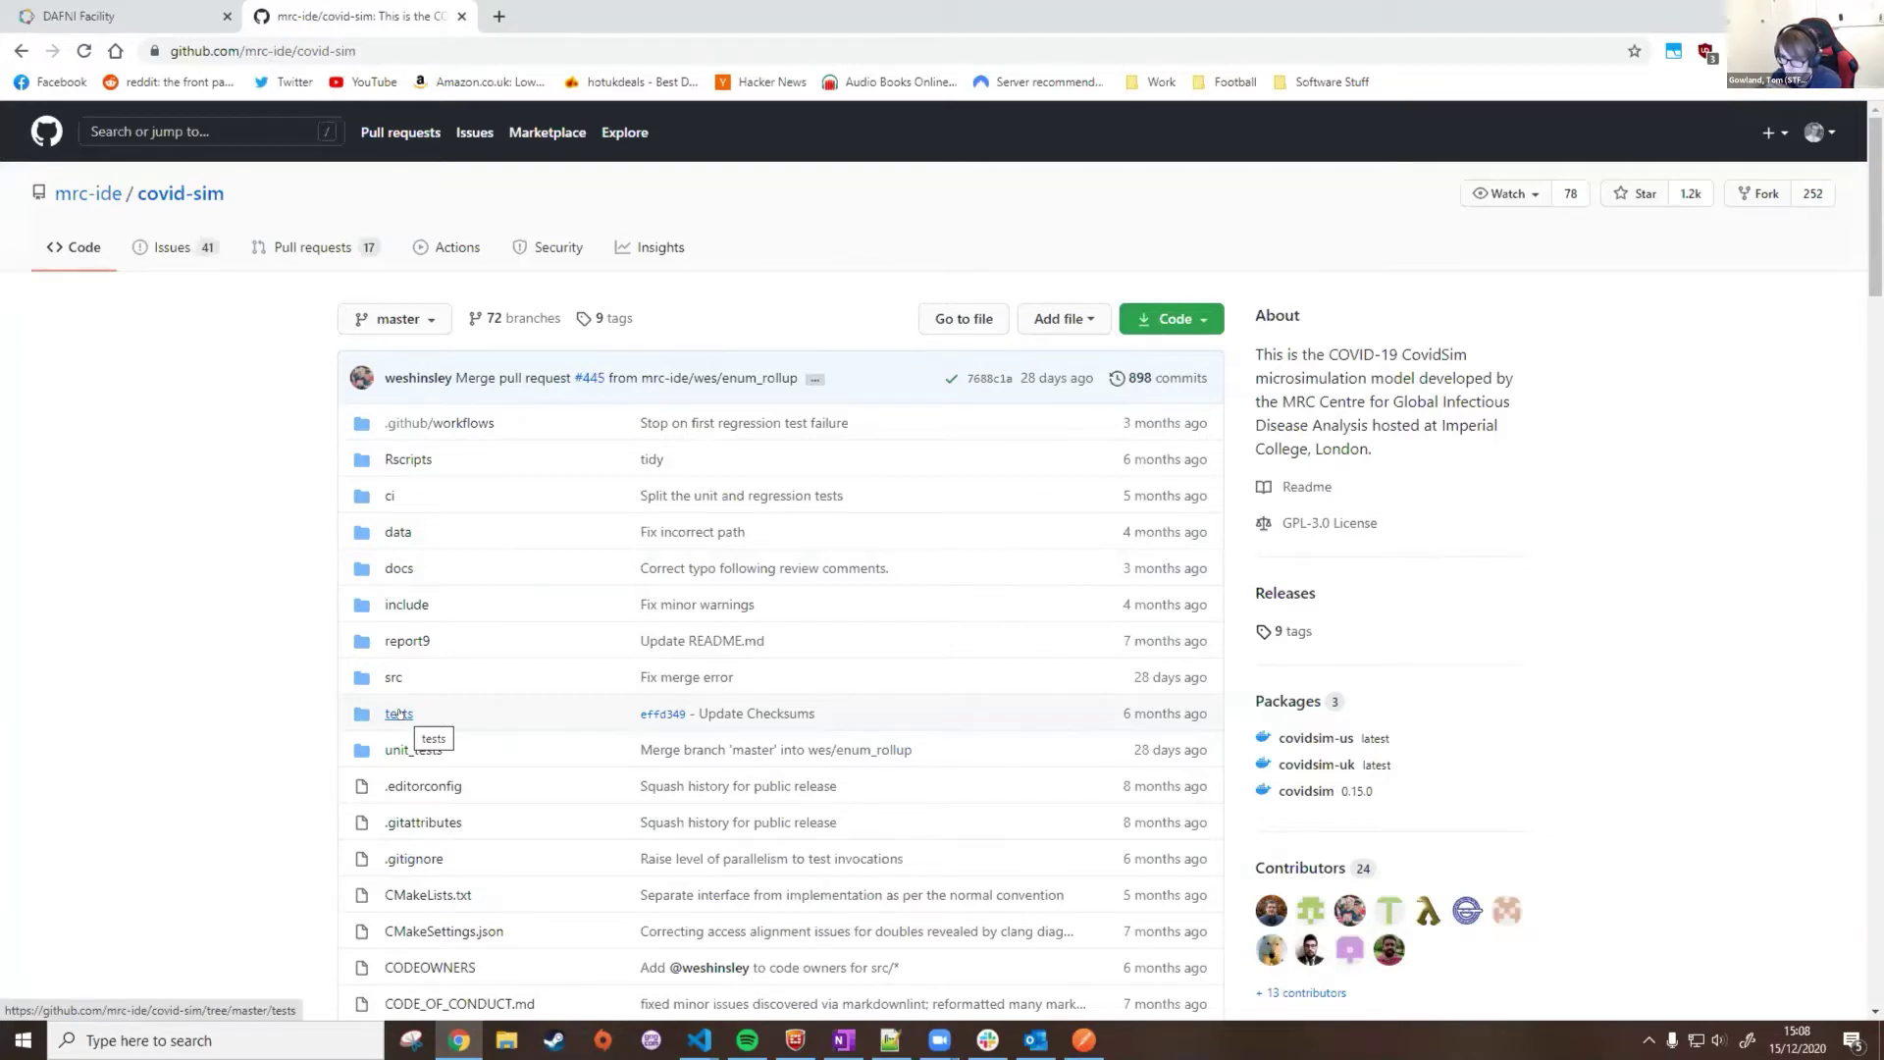
Step: Return to the DAFNI site, show it full screen, and open the Add Model page from the model catalogue
{"action": "left_click", "coordinate": [147, 17]}
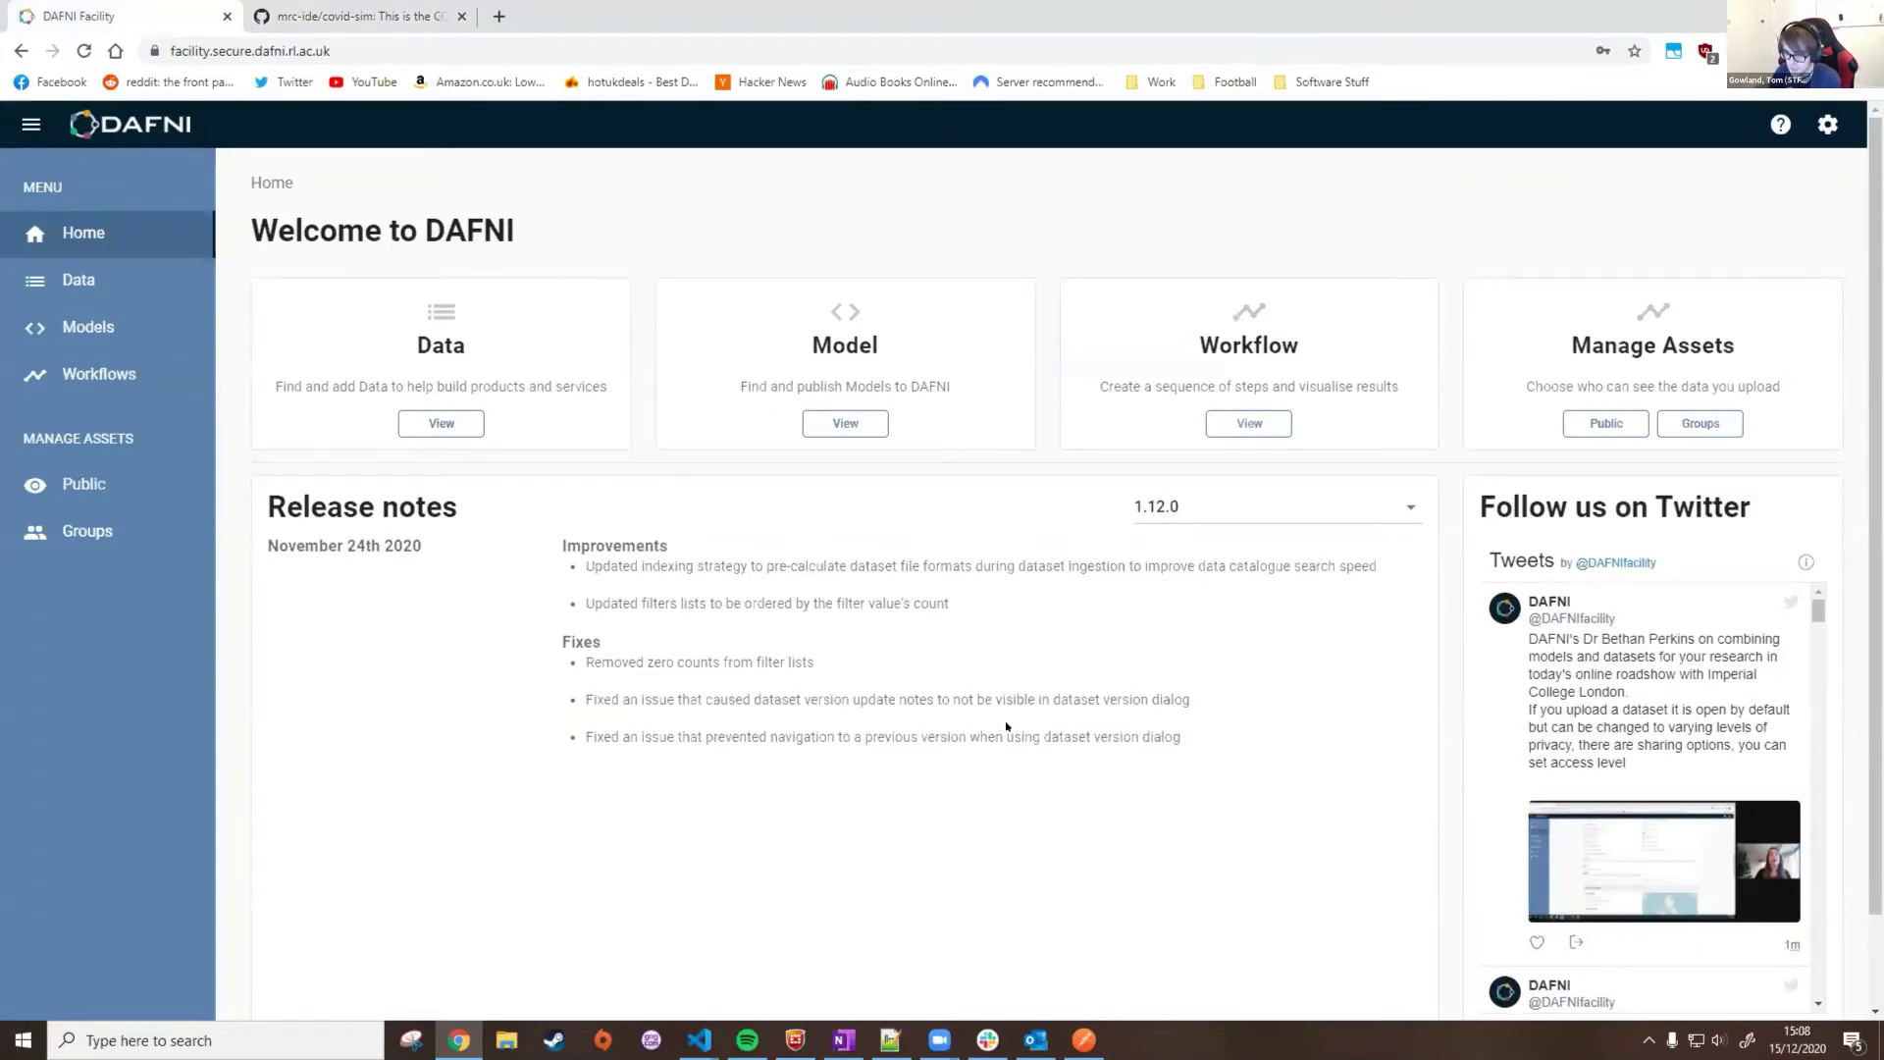
{"action": "key", "text": "F11"}
{"action": "left_click", "coordinate": [855, 320]}
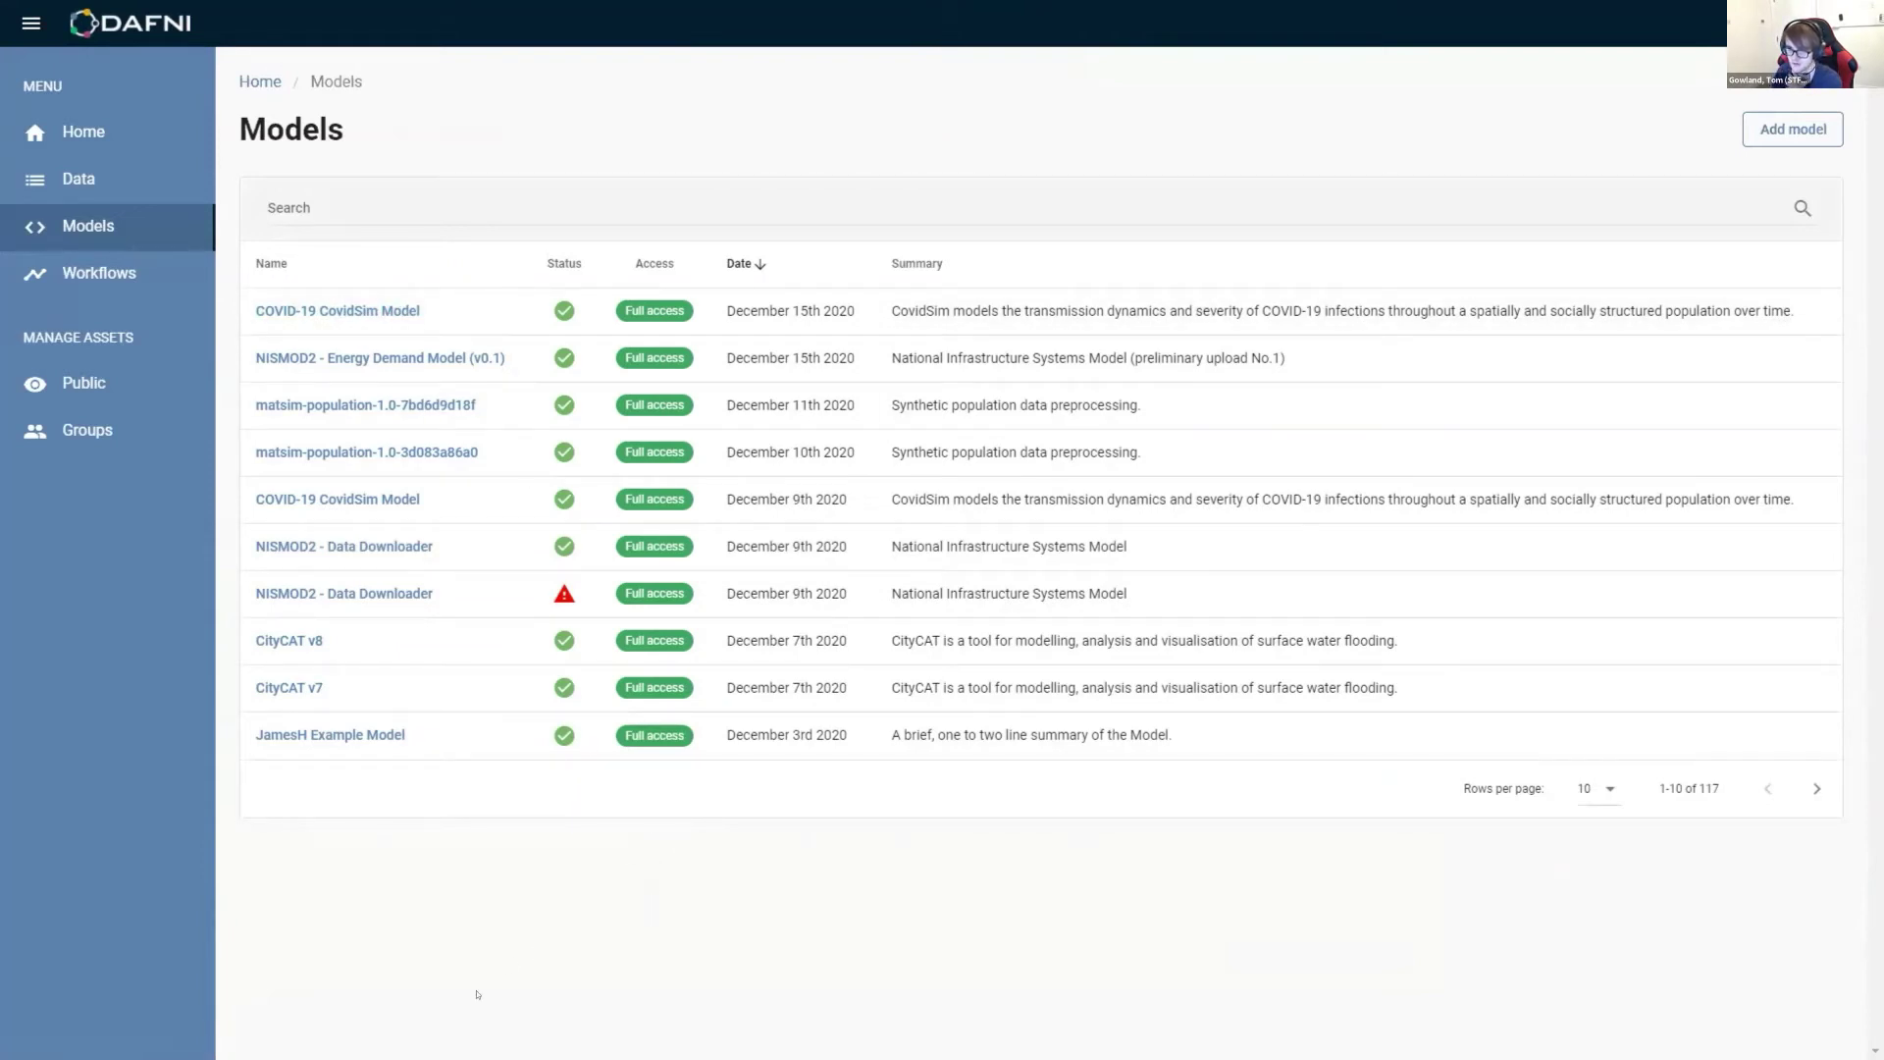
{"action": "left_click", "coordinate": [1792, 132]}
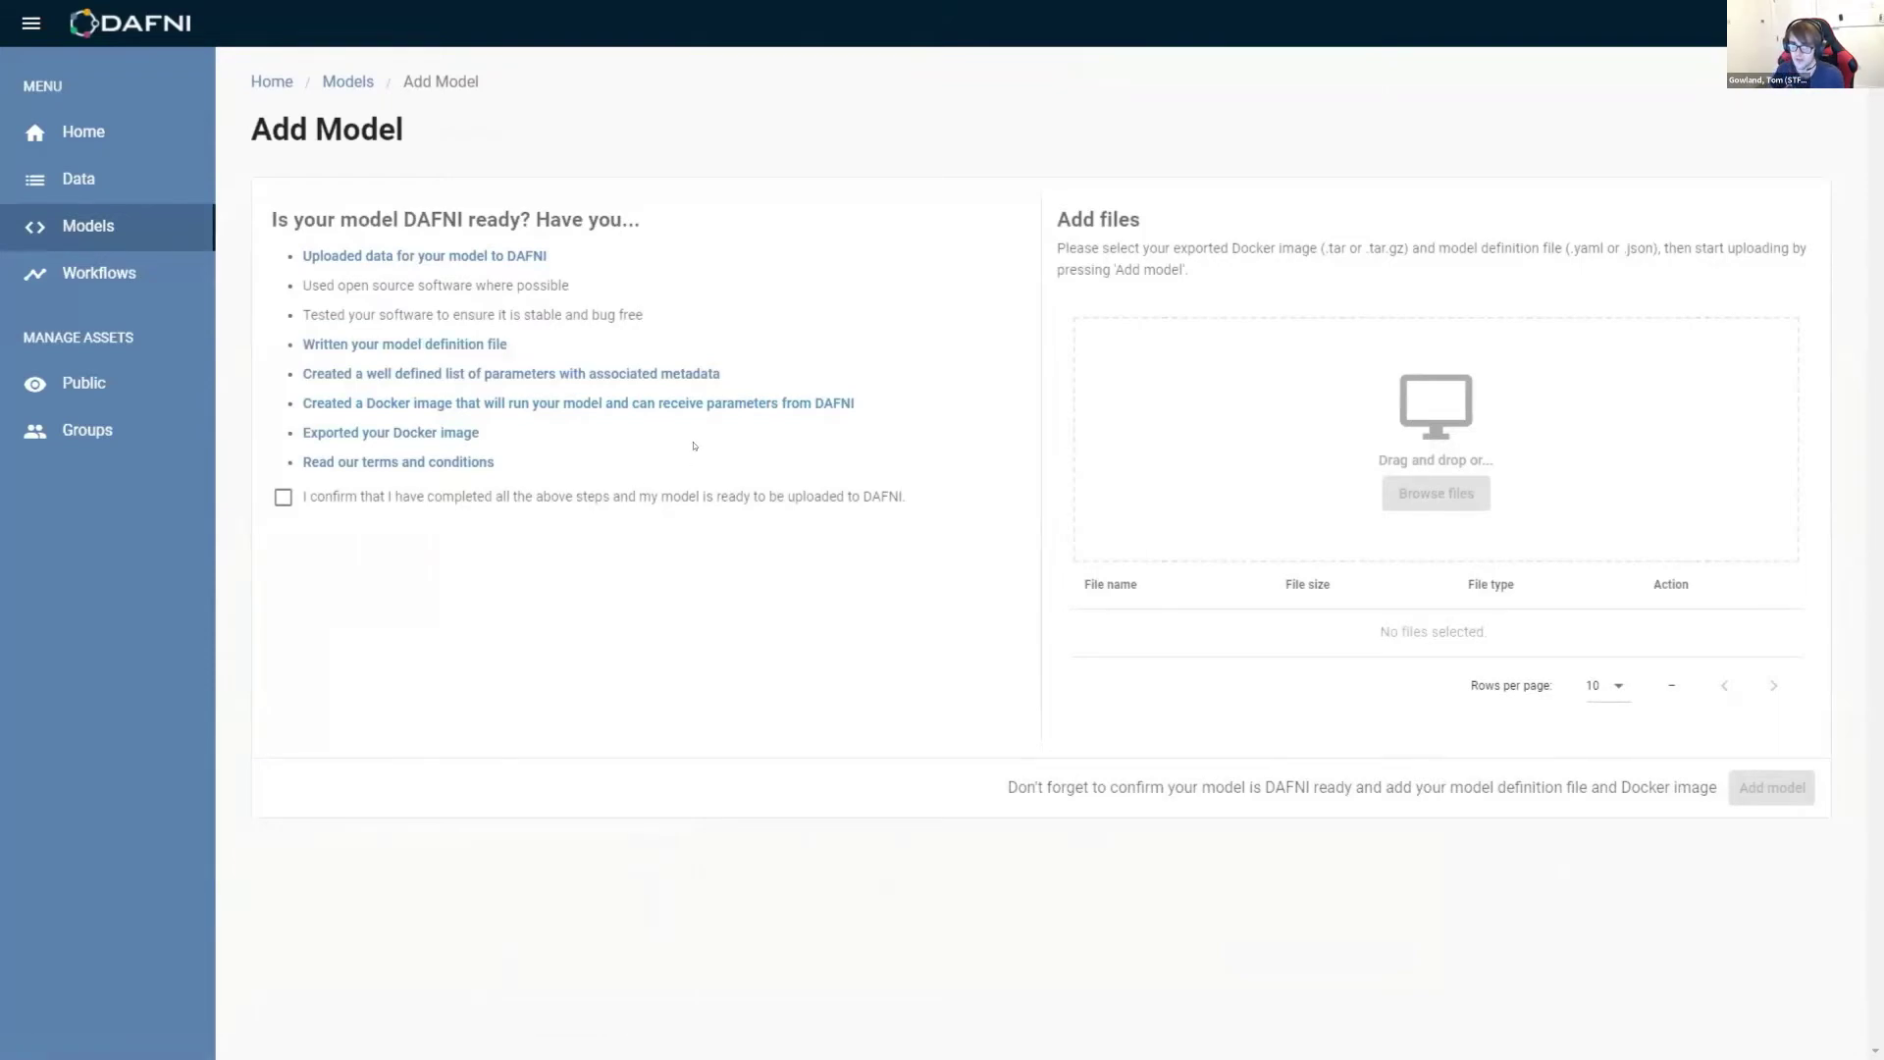
Step: Read the DAFNI documentation guides on writing a model definition file and creating a DAFNI-ready model
{"action": "key", "text": "ctrl+Tab"}
{"action": "key", "text": "ctrl+Tab"}
{"action": "scroll", "coordinate": [694, 445], "scroll_direction": "down", "scroll_amount": 12}
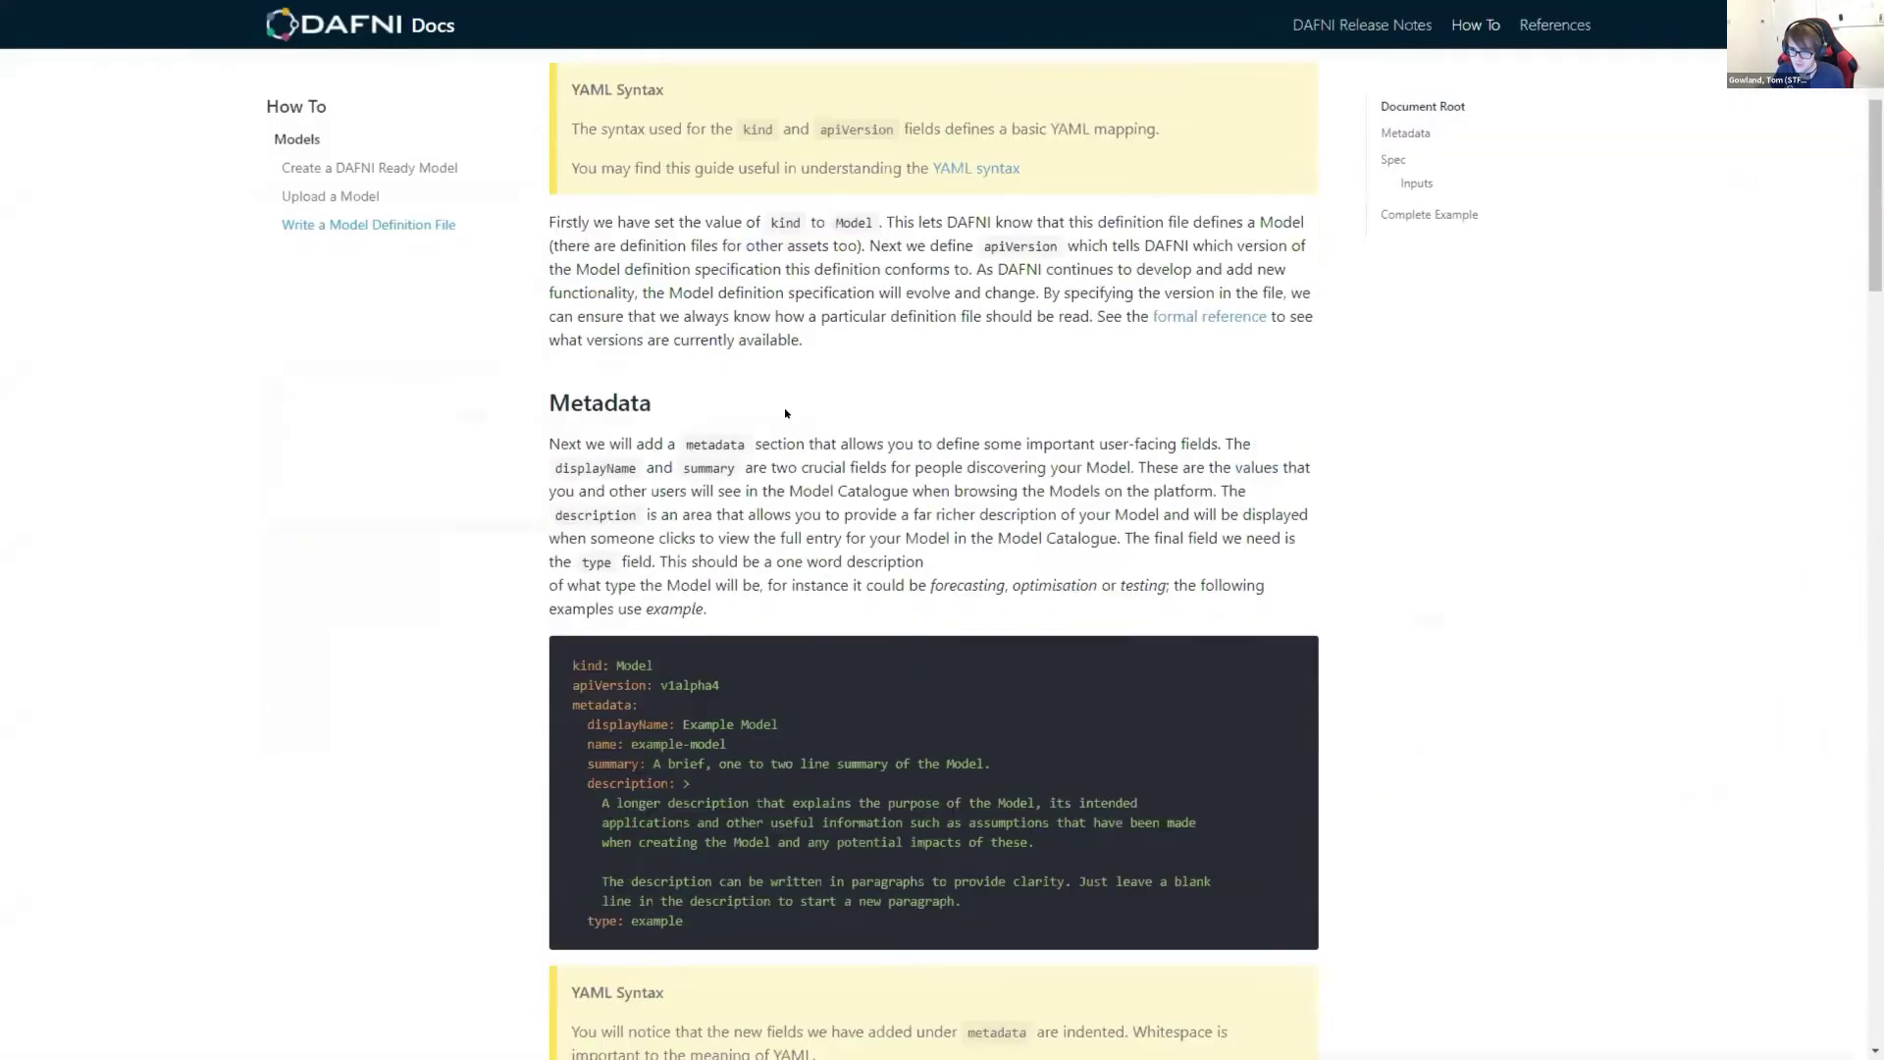
{"action": "scroll", "coordinate": [656, 415], "scroll_direction": "down", "scroll_amount": 5}
{"action": "scroll", "coordinate": [589, 344], "scroll_direction": "up", "scroll_amount": 15}
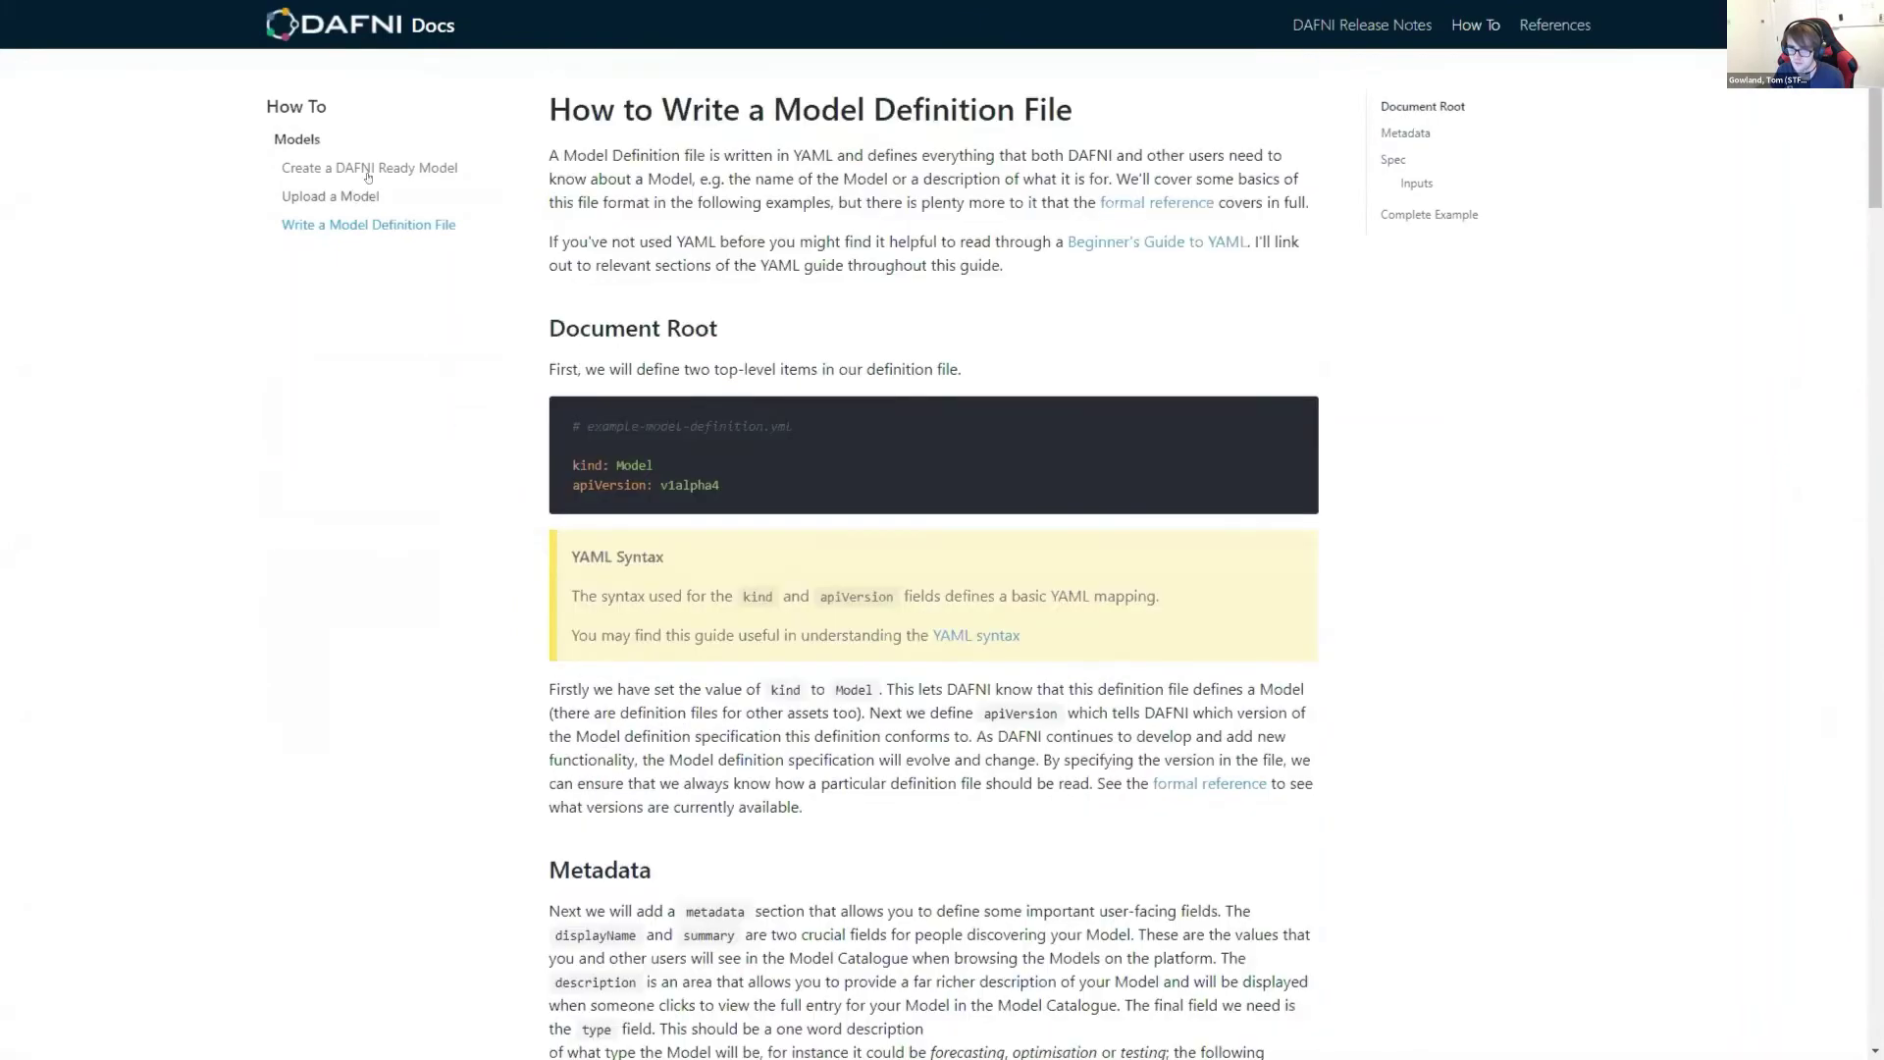
{"action": "left_click", "coordinate": [368, 169]}
{"action": "scroll", "coordinate": [570, 527], "scroll_direction": "down", "scroll_amount": 15}
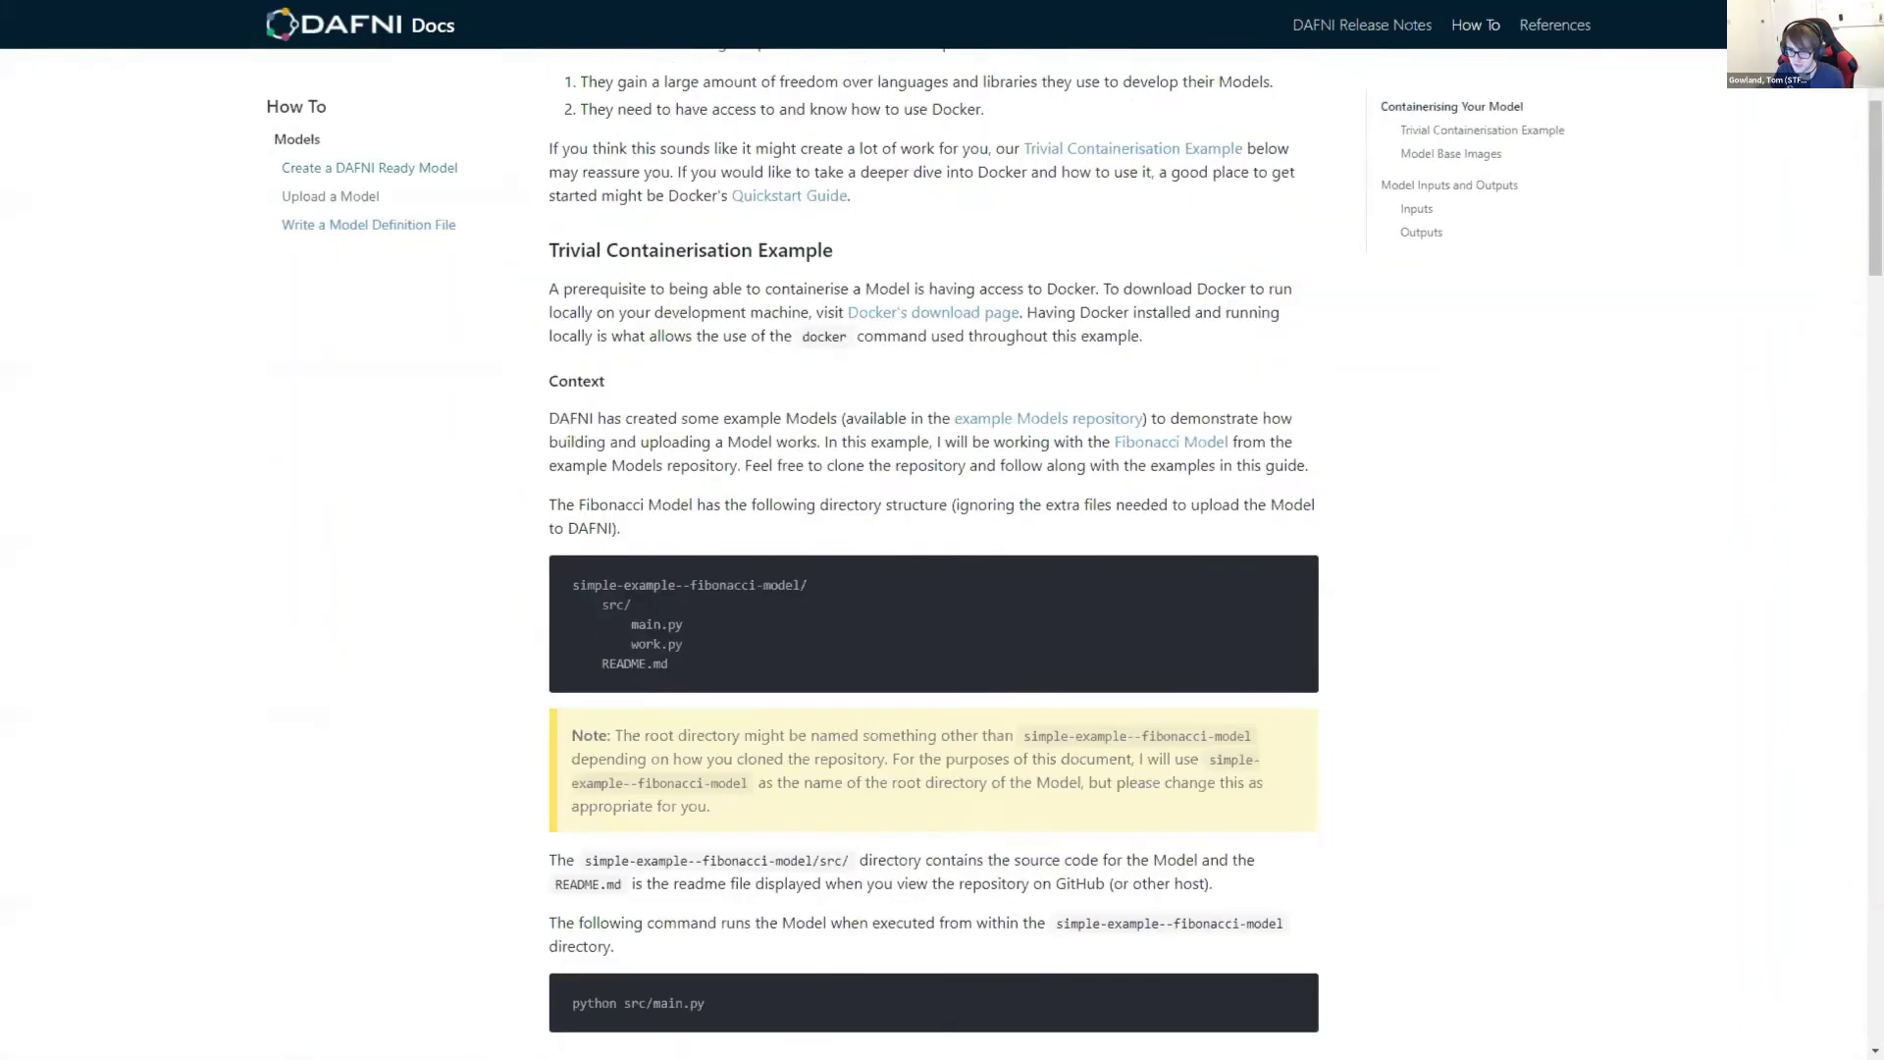
{"action": "scroll", "coordinate": [570, 527], "scroll_direction": "down", "scroll_amount": 20}
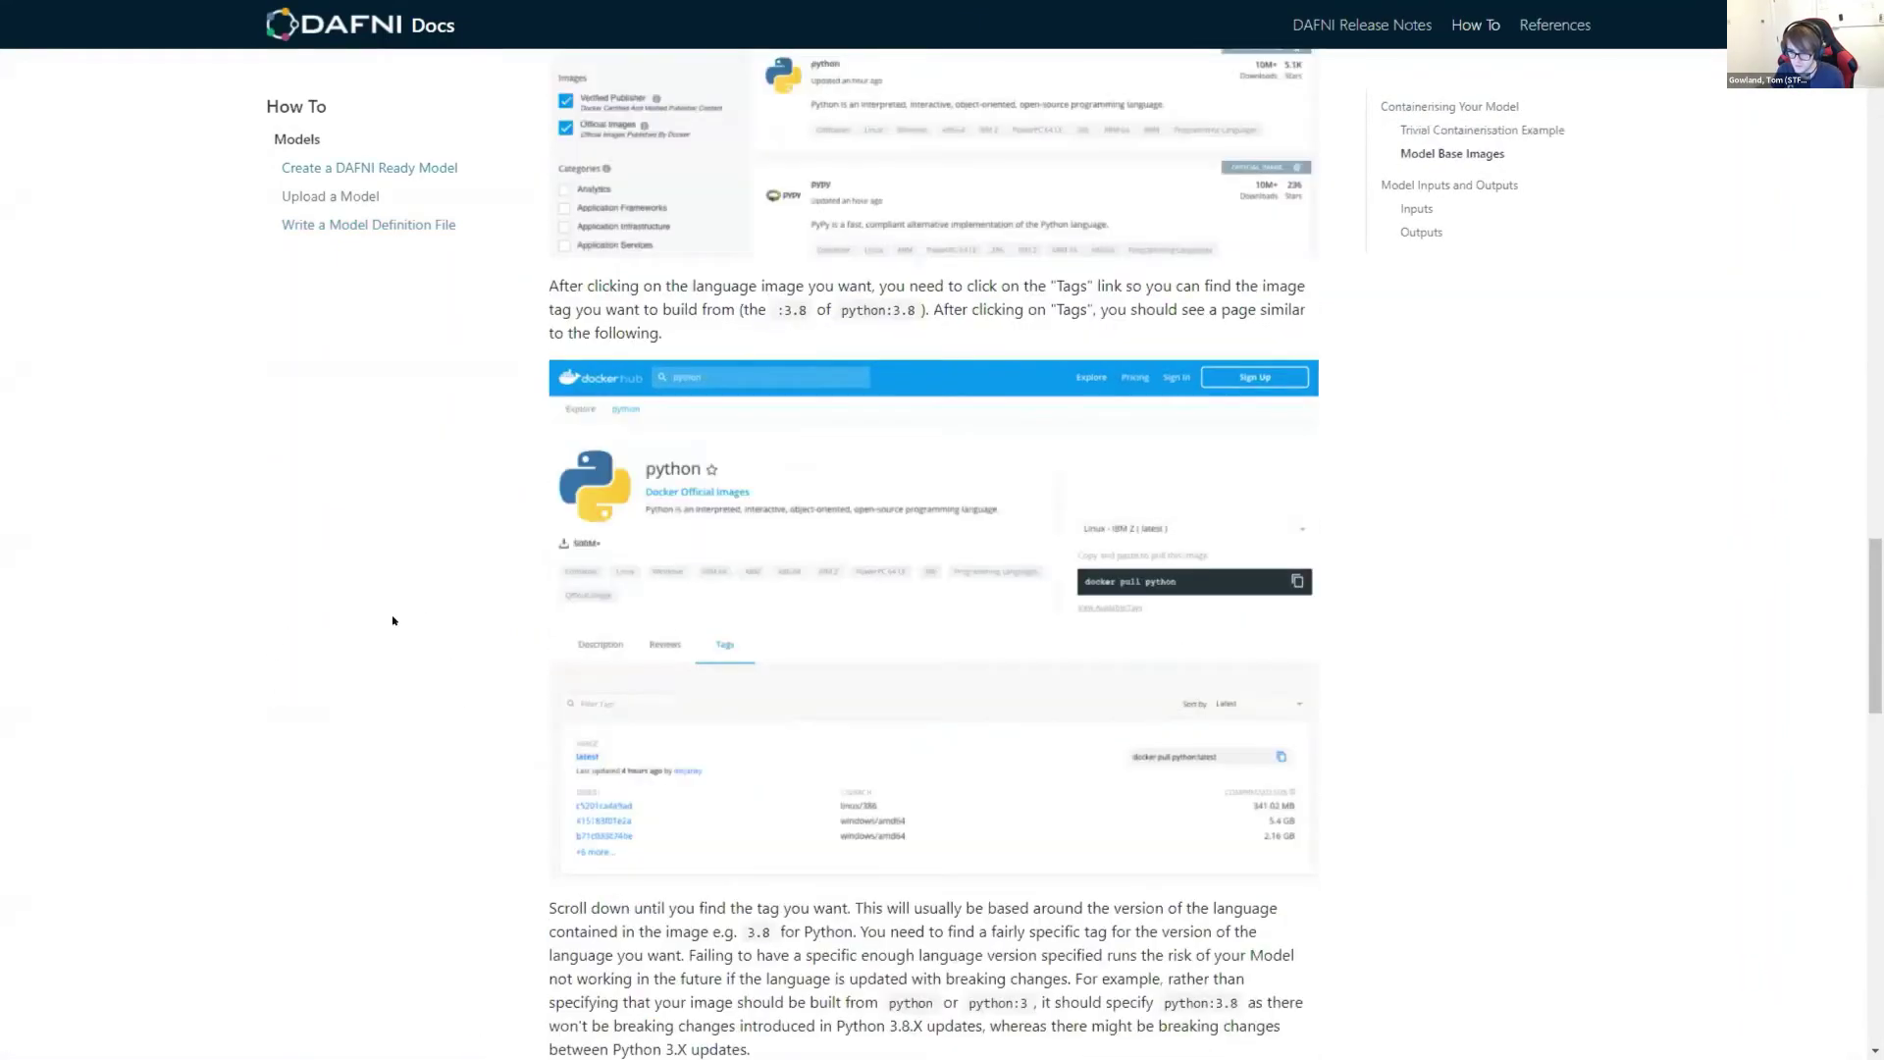
{"action": "scroll", "coordinate": [383, 589], "scroll_direction": "down", "scroll_amount": 2}
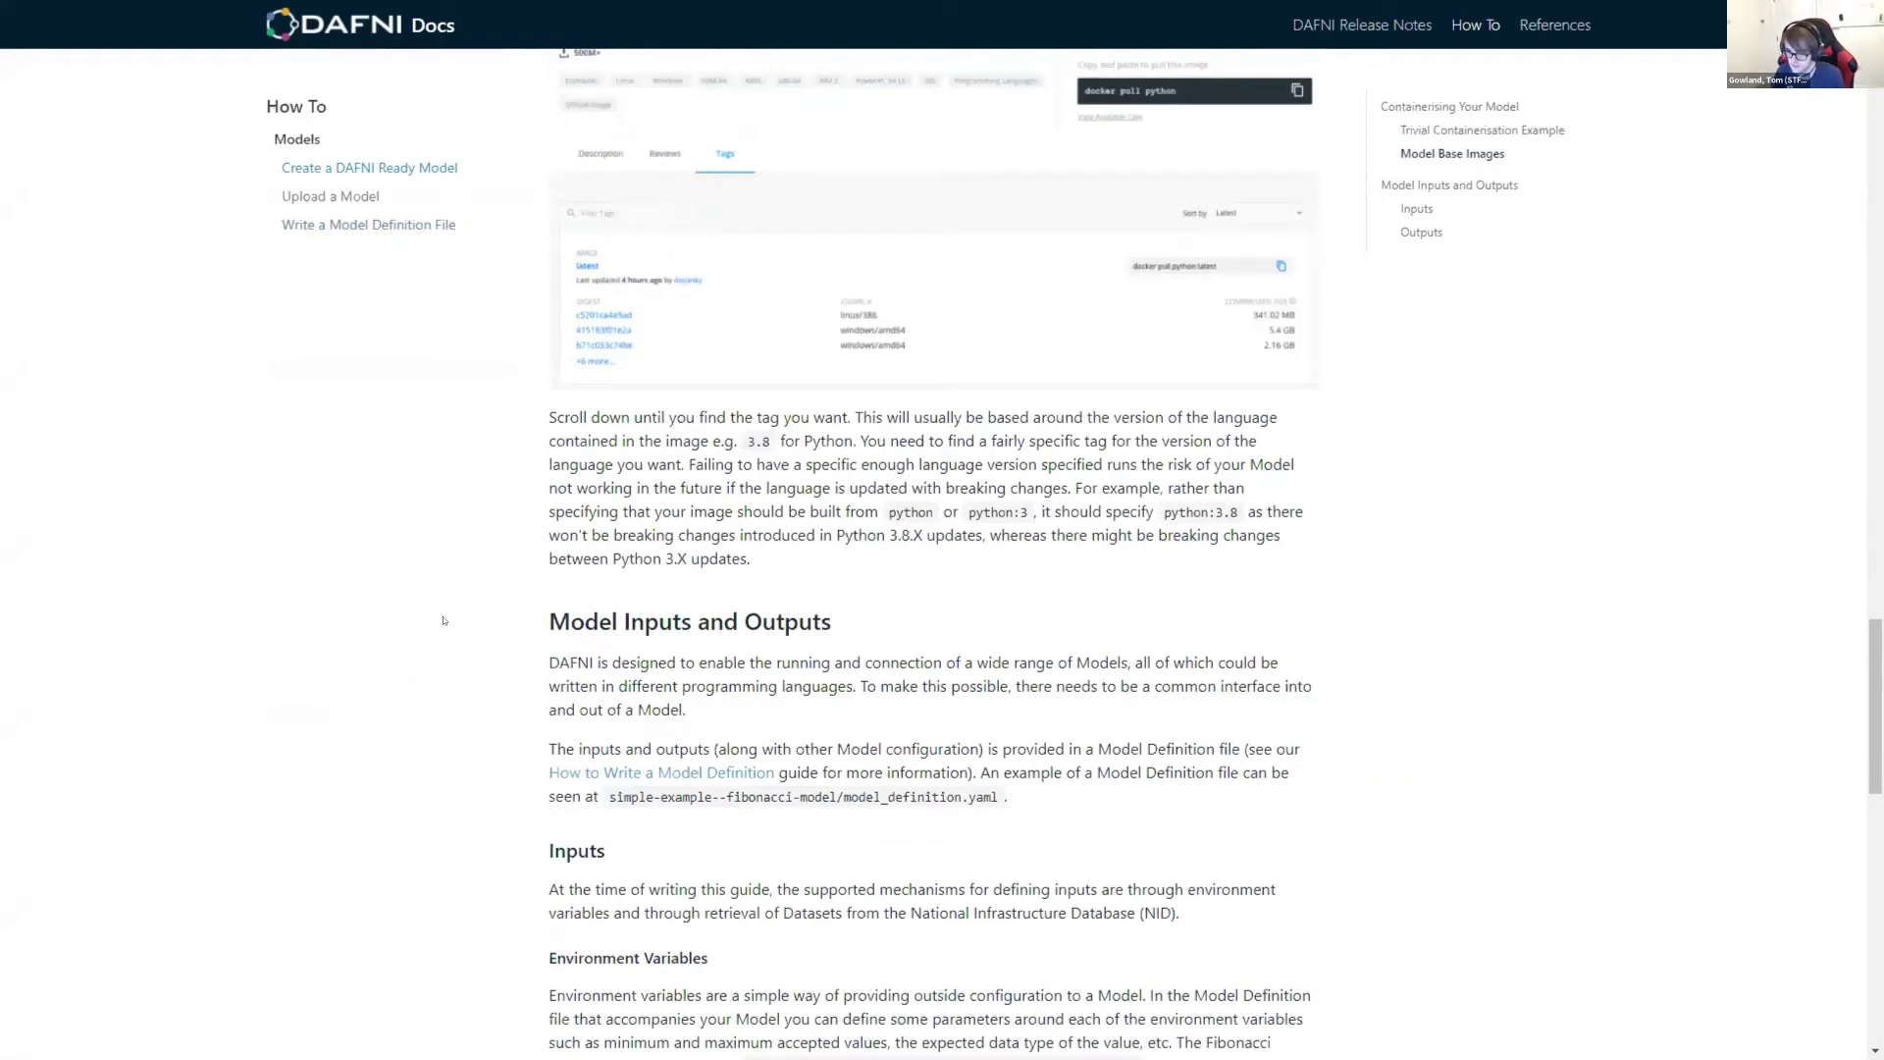
Step: Return to the Add Model page, confirm the model is ready for upload, and add covid_model_definition.yaml and covid_tar_ball.tar.gz
{"action": "key", "text": "alt+Tab"}
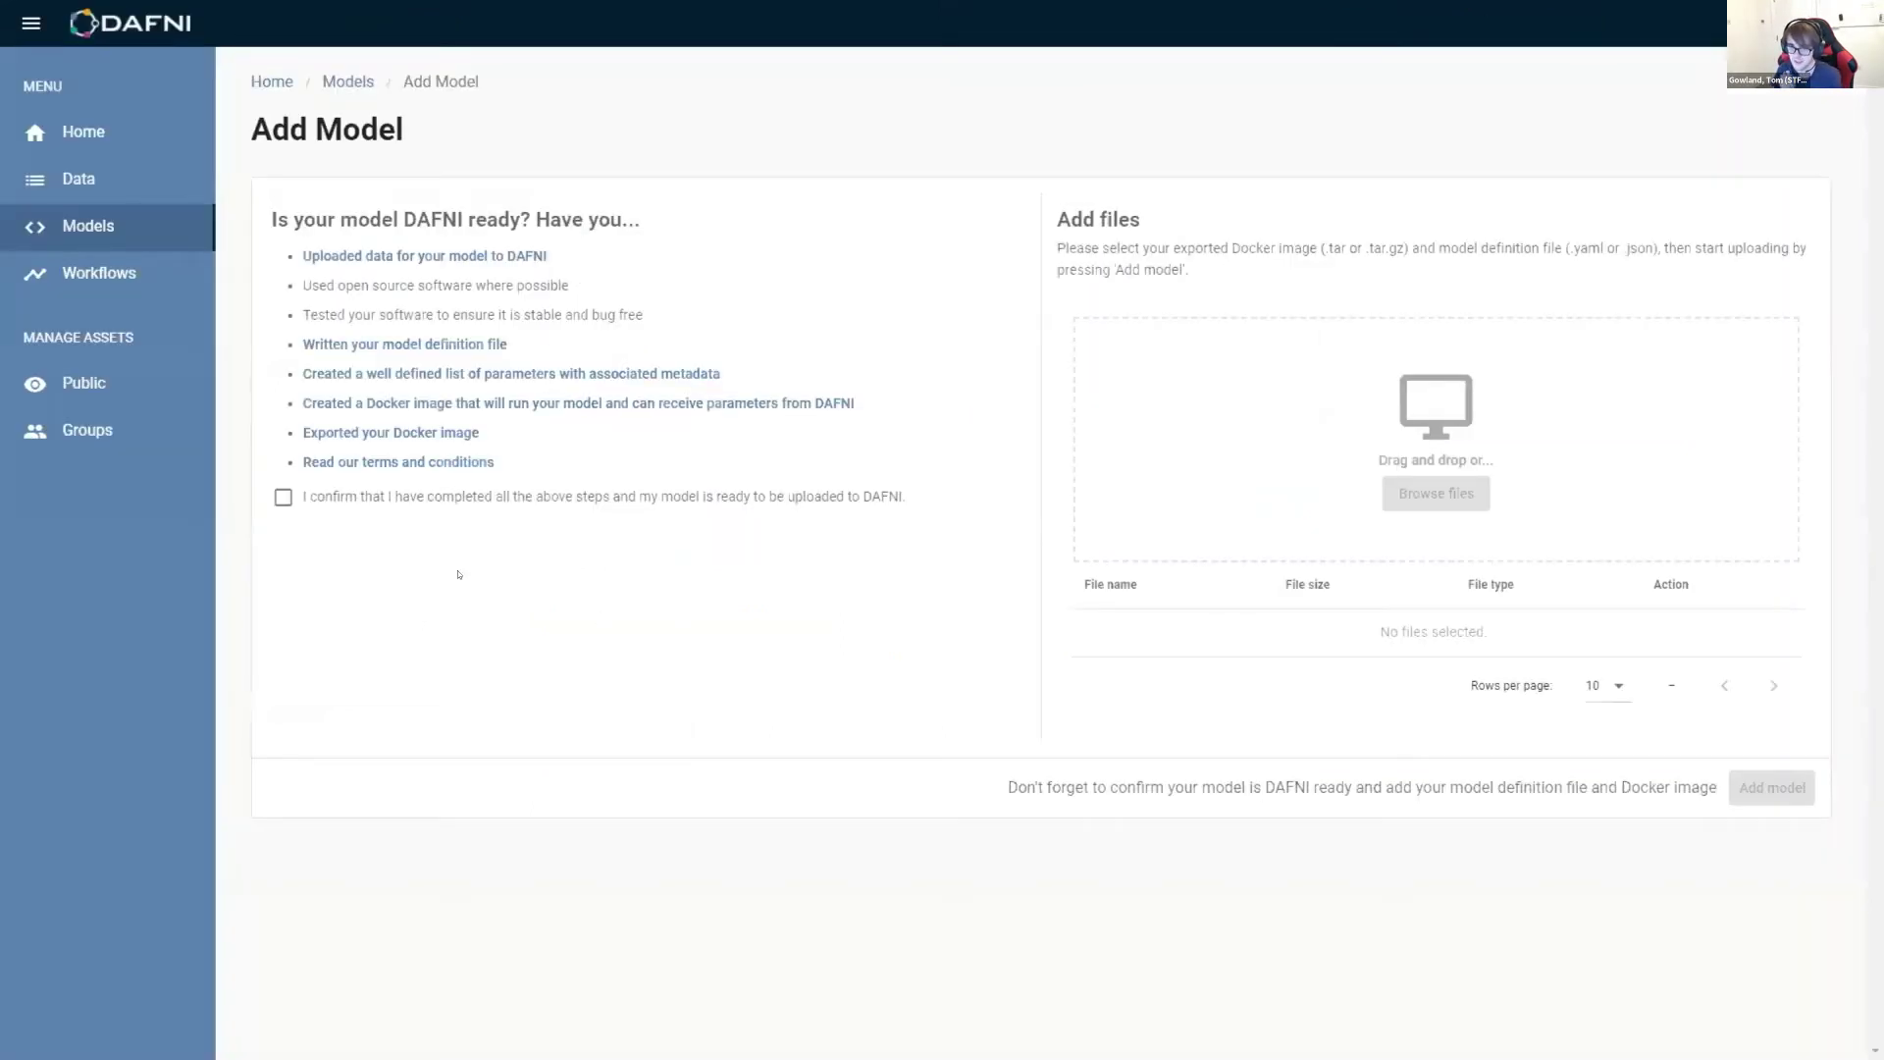
{"action": "left_click", "coordinate": [461, 499]}
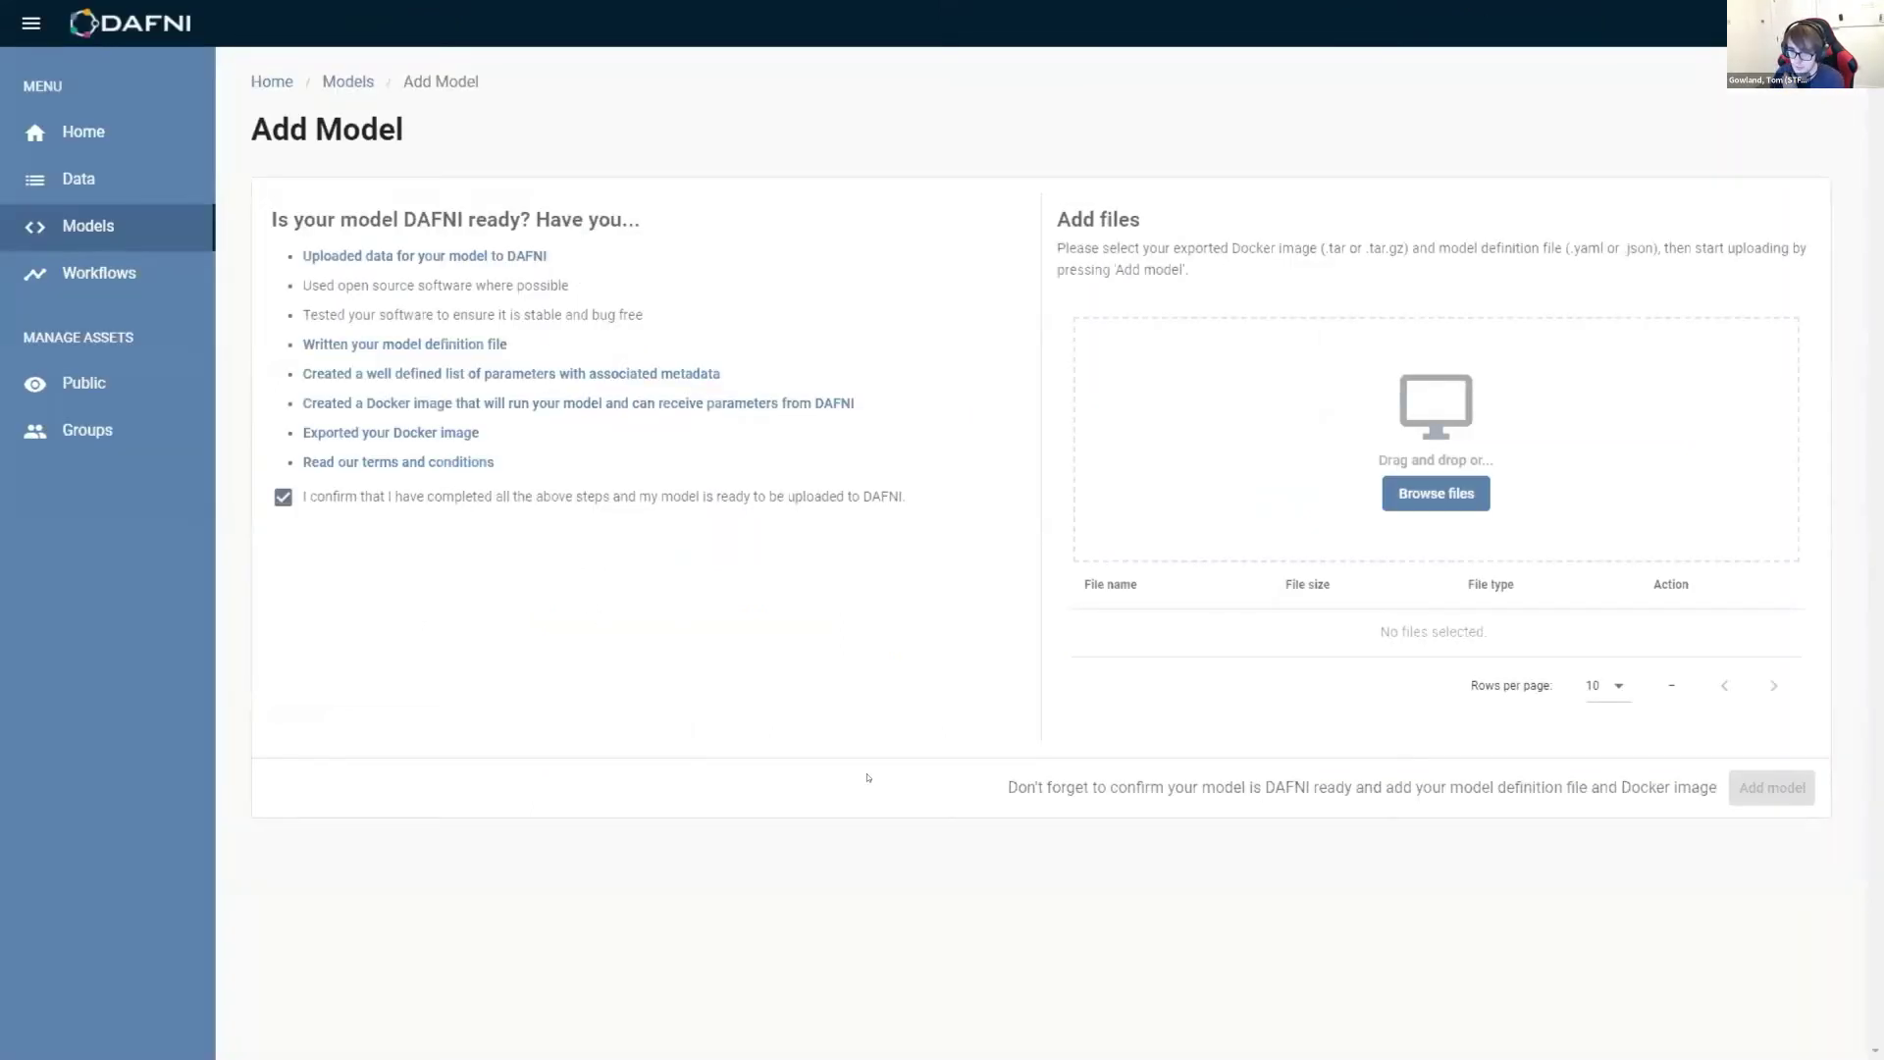
{"action": "left_click", "coordinate": [1452, 493]}
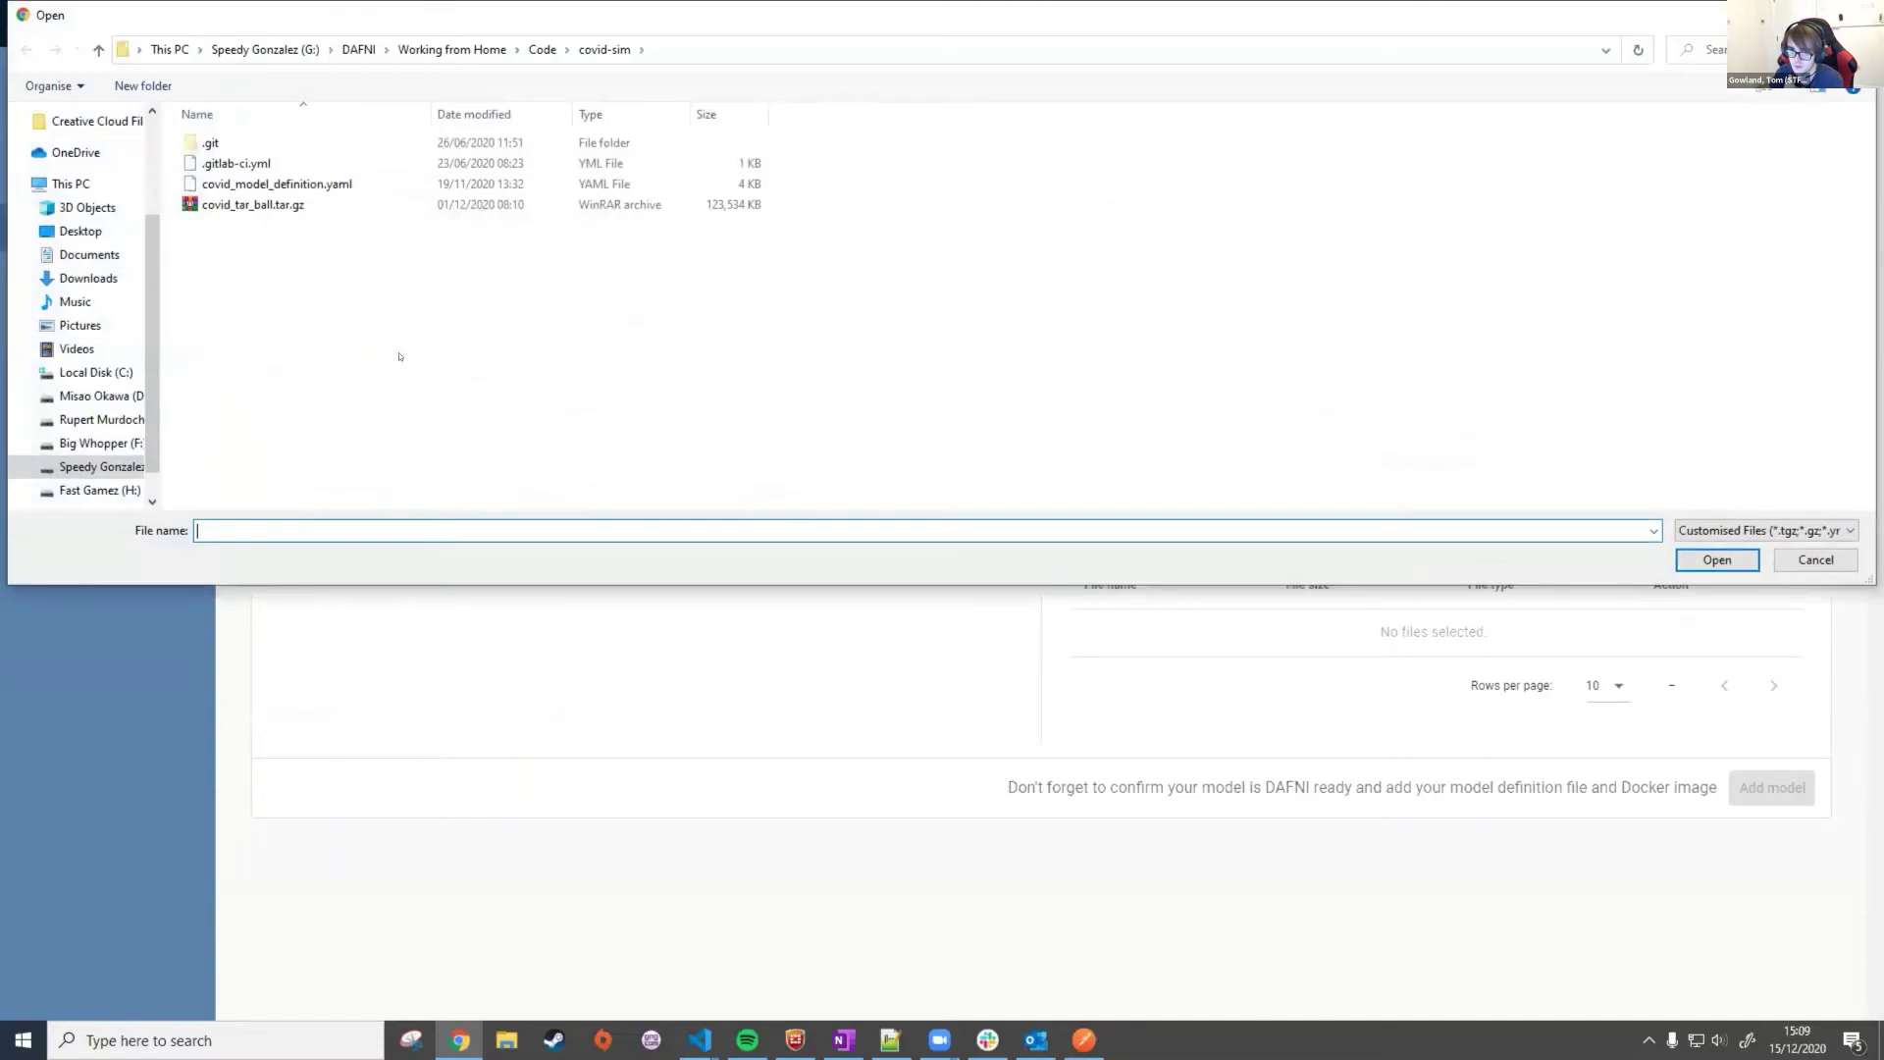
{"action": "left_click", "coordinate": [306, 189]}
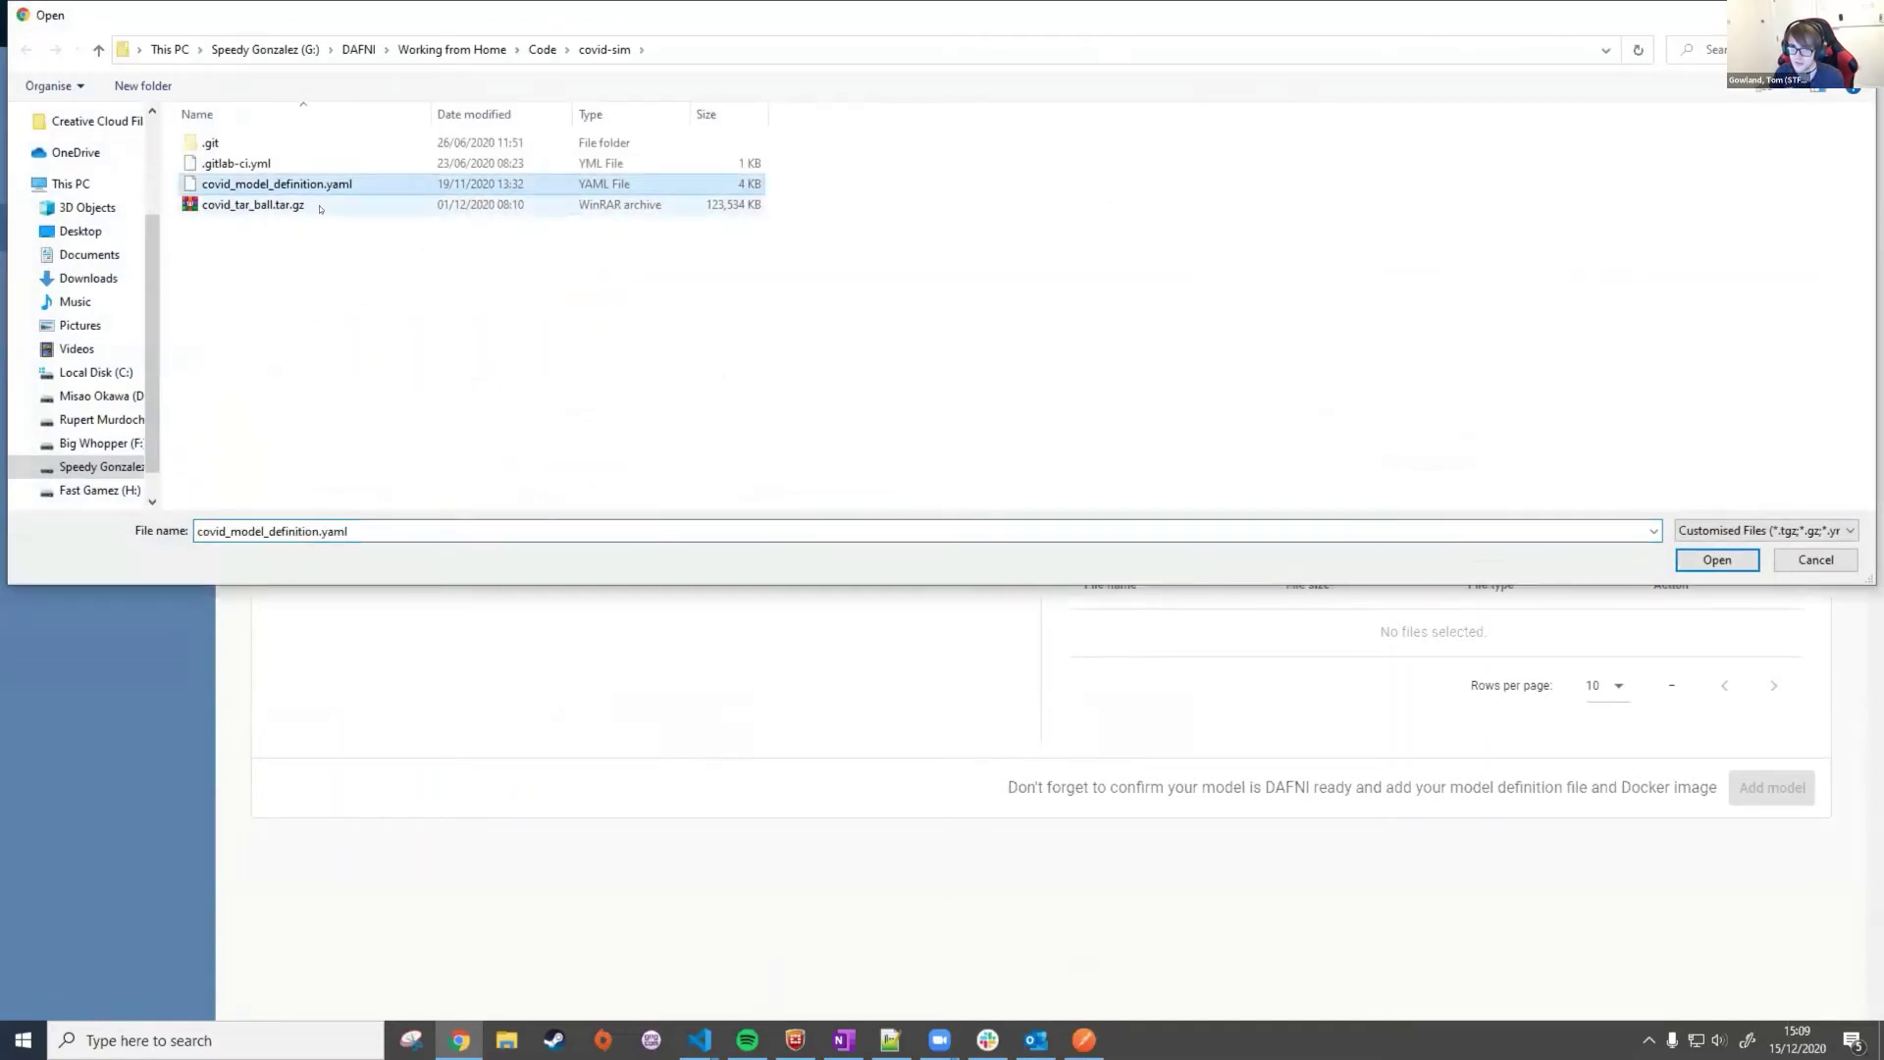
{"action": "left_click", "coordinate": [314, 206], "text": "ctrl"}
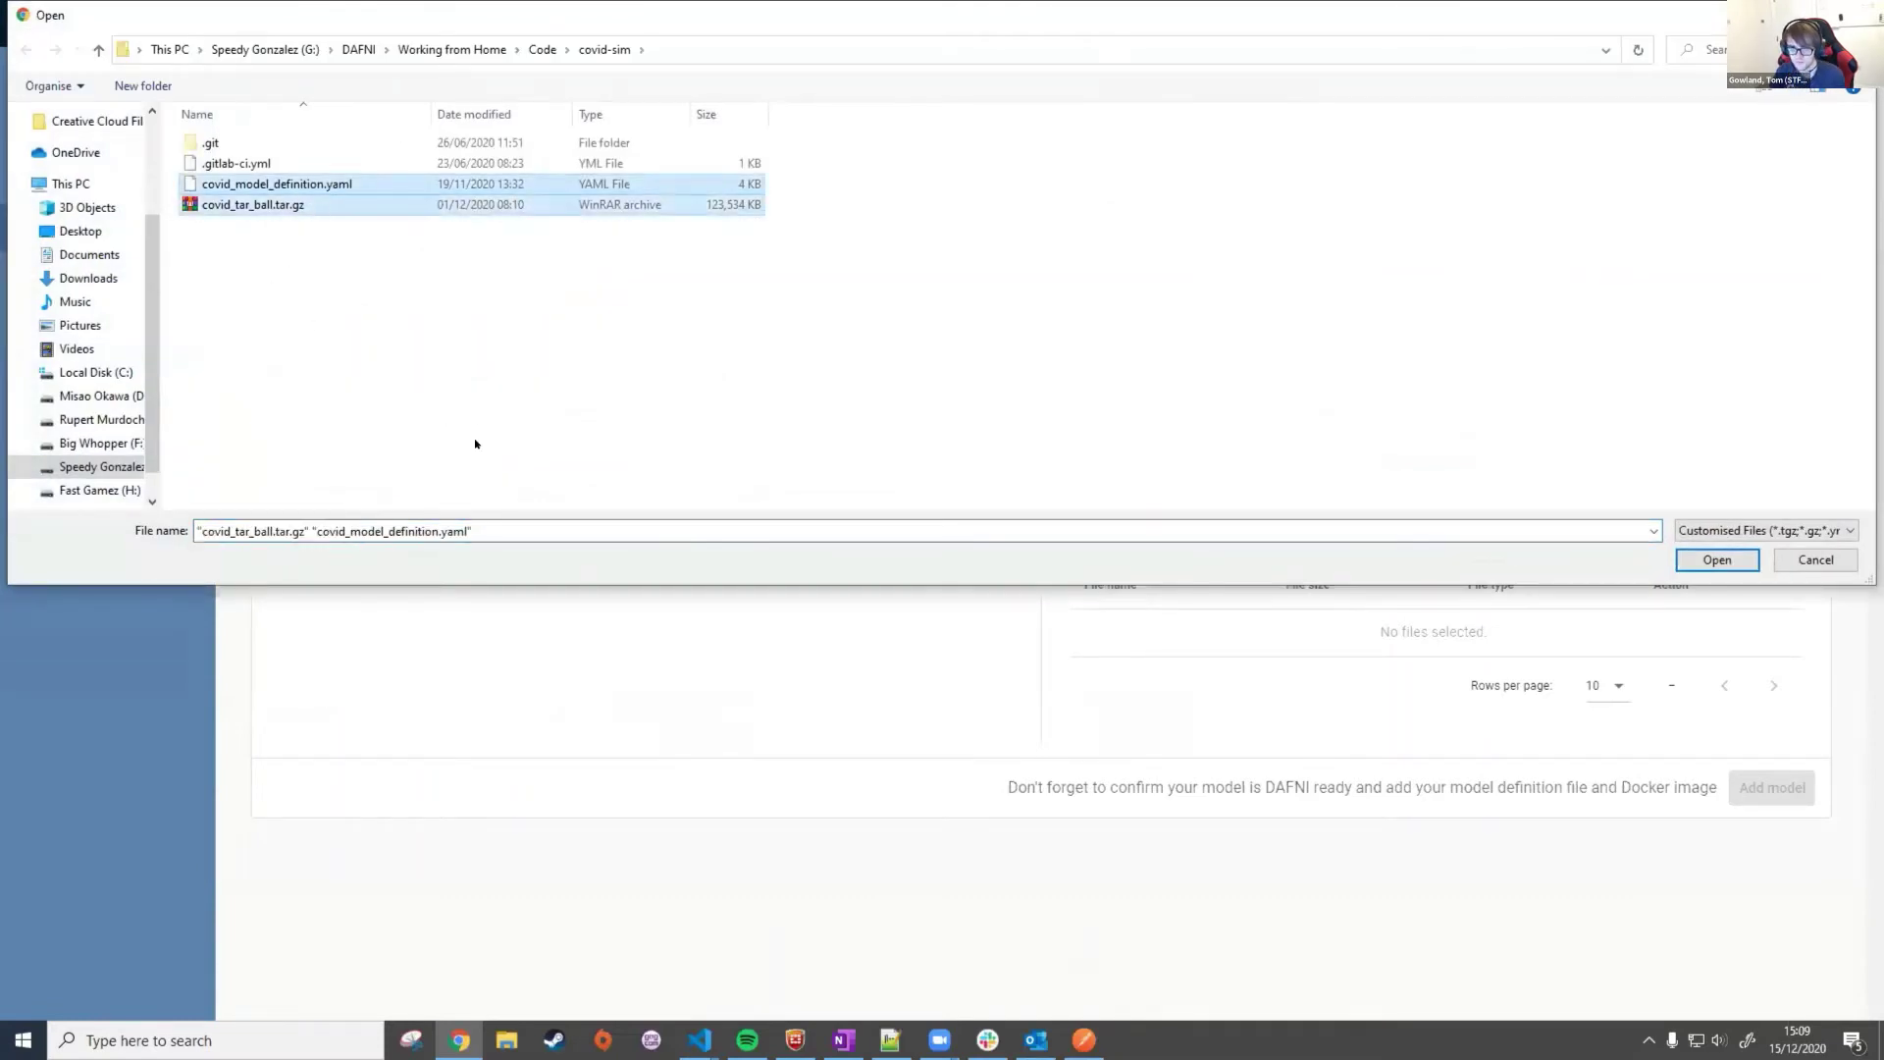
{"action": "left_click", "coordinate": [1717, 559]}
Step: Start uploading the CovidSim definition file and image, and cancel the upload
{"action": "left_click", "coordinate": [1772, 834]}
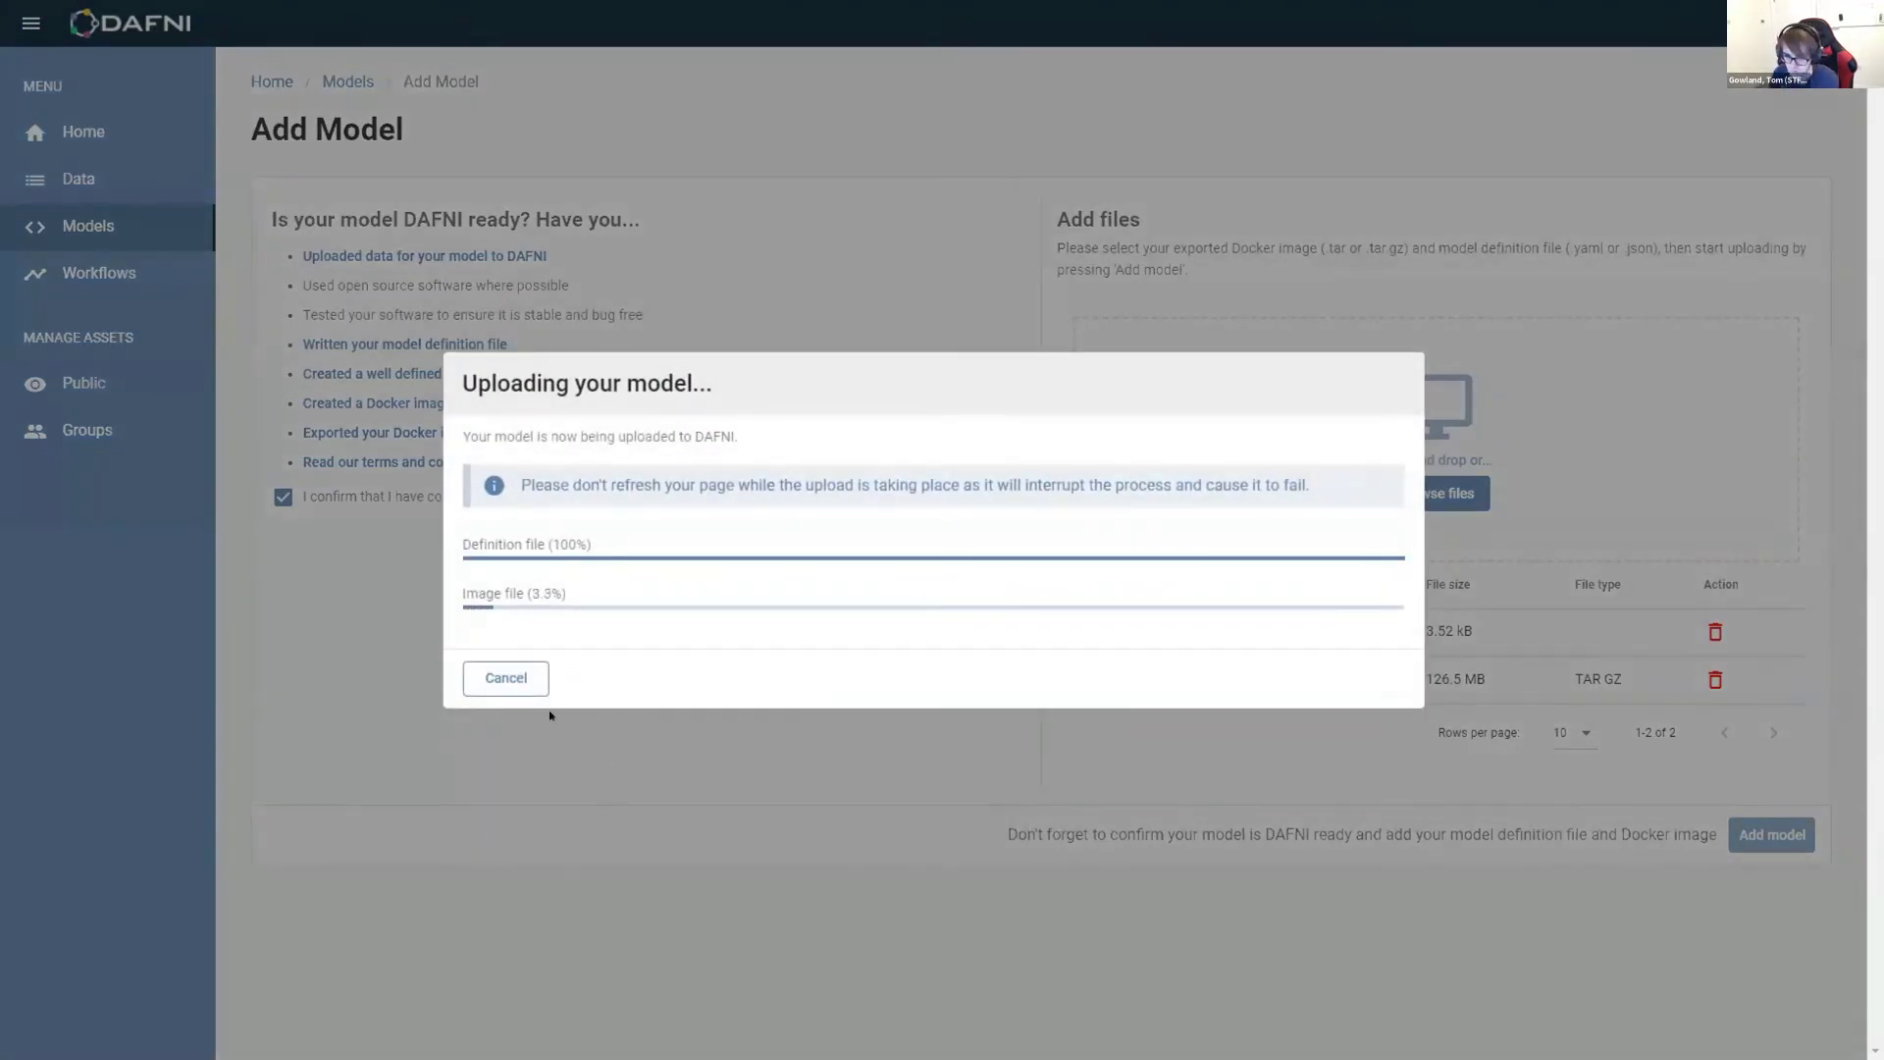
{"action": "left_click", "coordinate": [527, 686]}
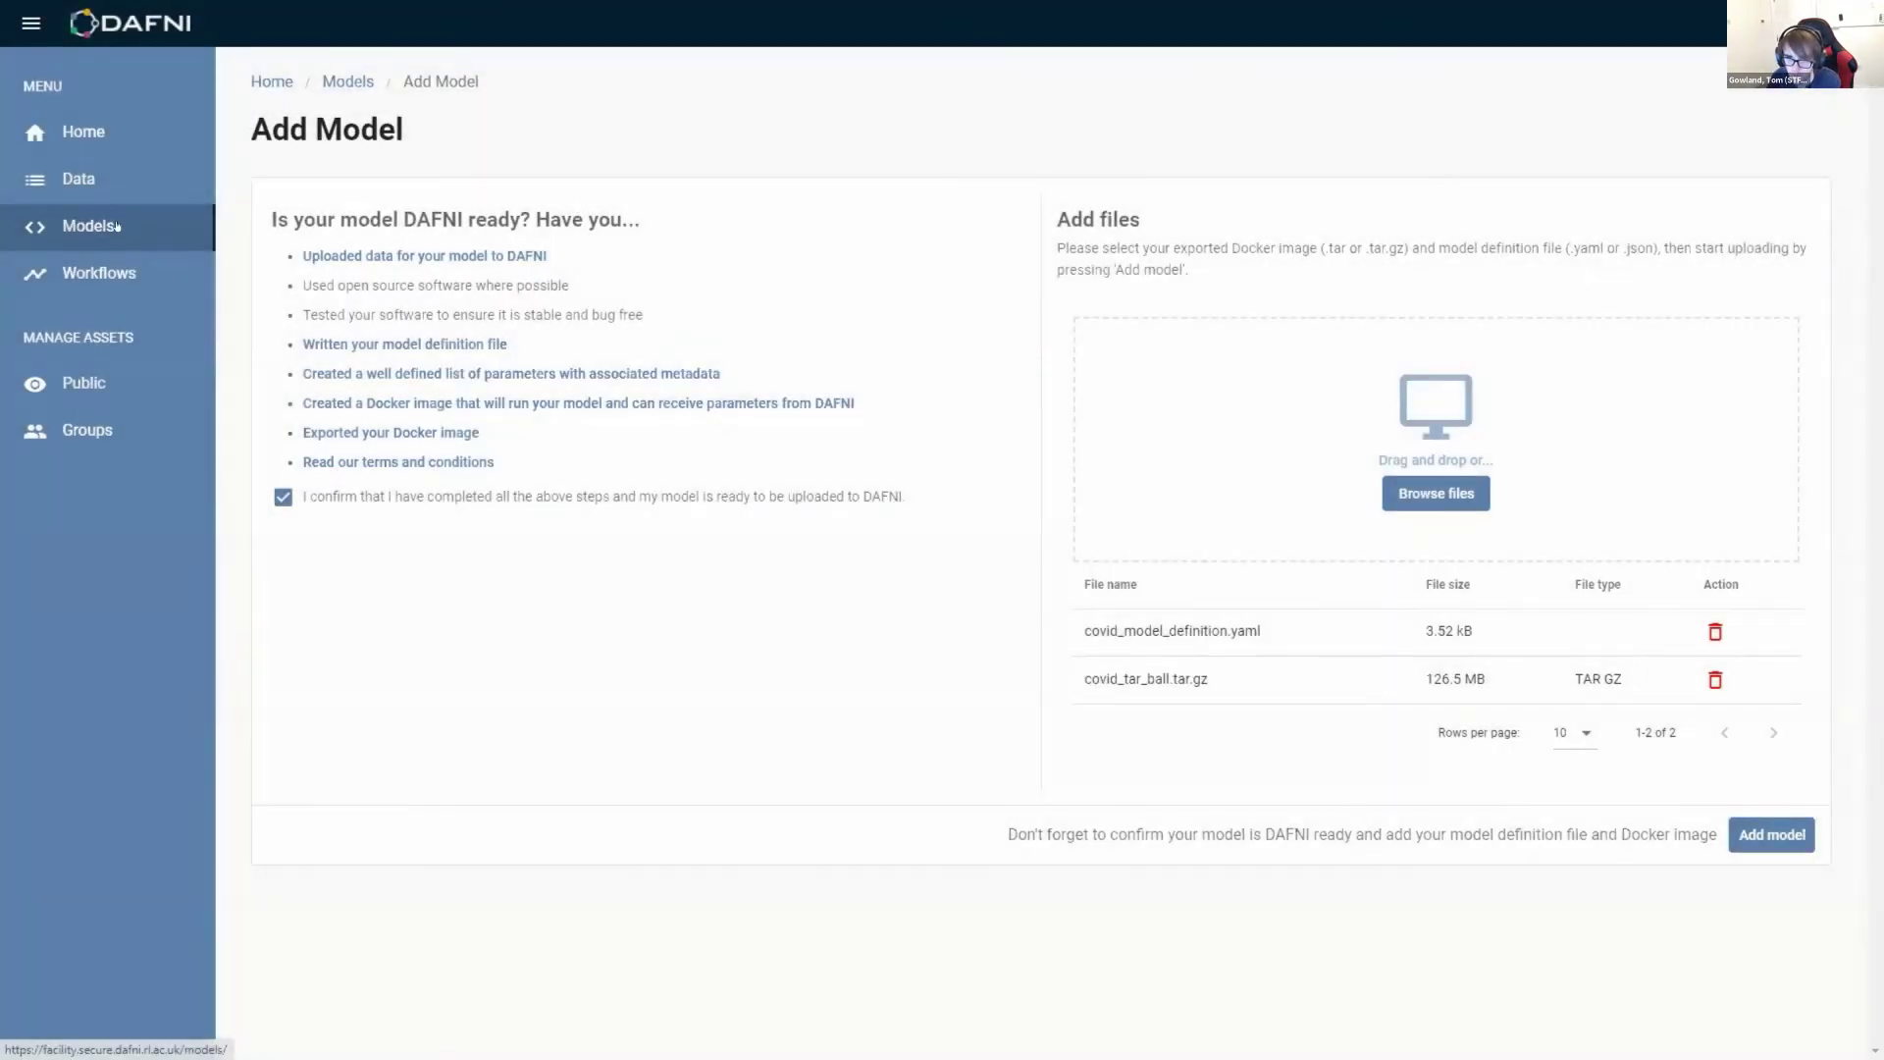
Step: Open the December 15th 2020 COVID-19 CovidSim Model, review its description, input parameters and output files, and return to the model catalogue
{"action": "left_click", "coordinate": [116, 227]}
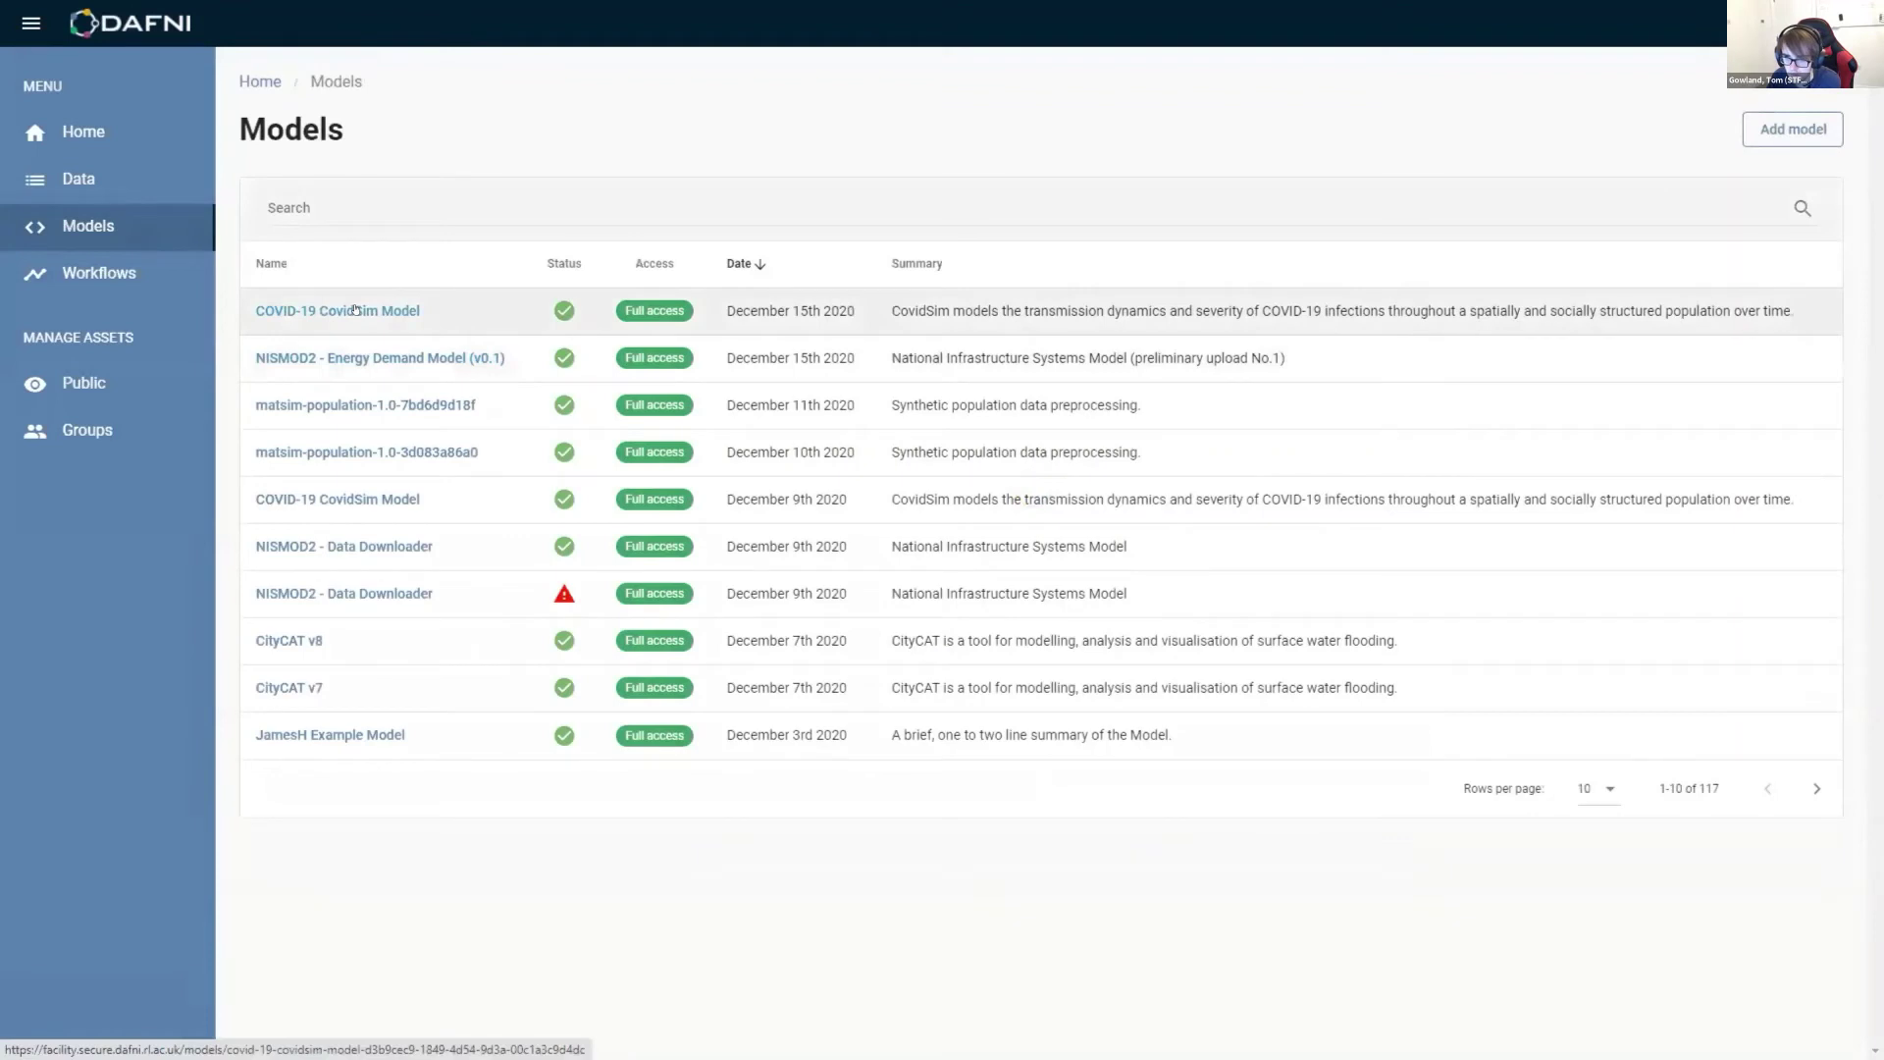
{"action": "left_click", "coordinate": [355, 310]}
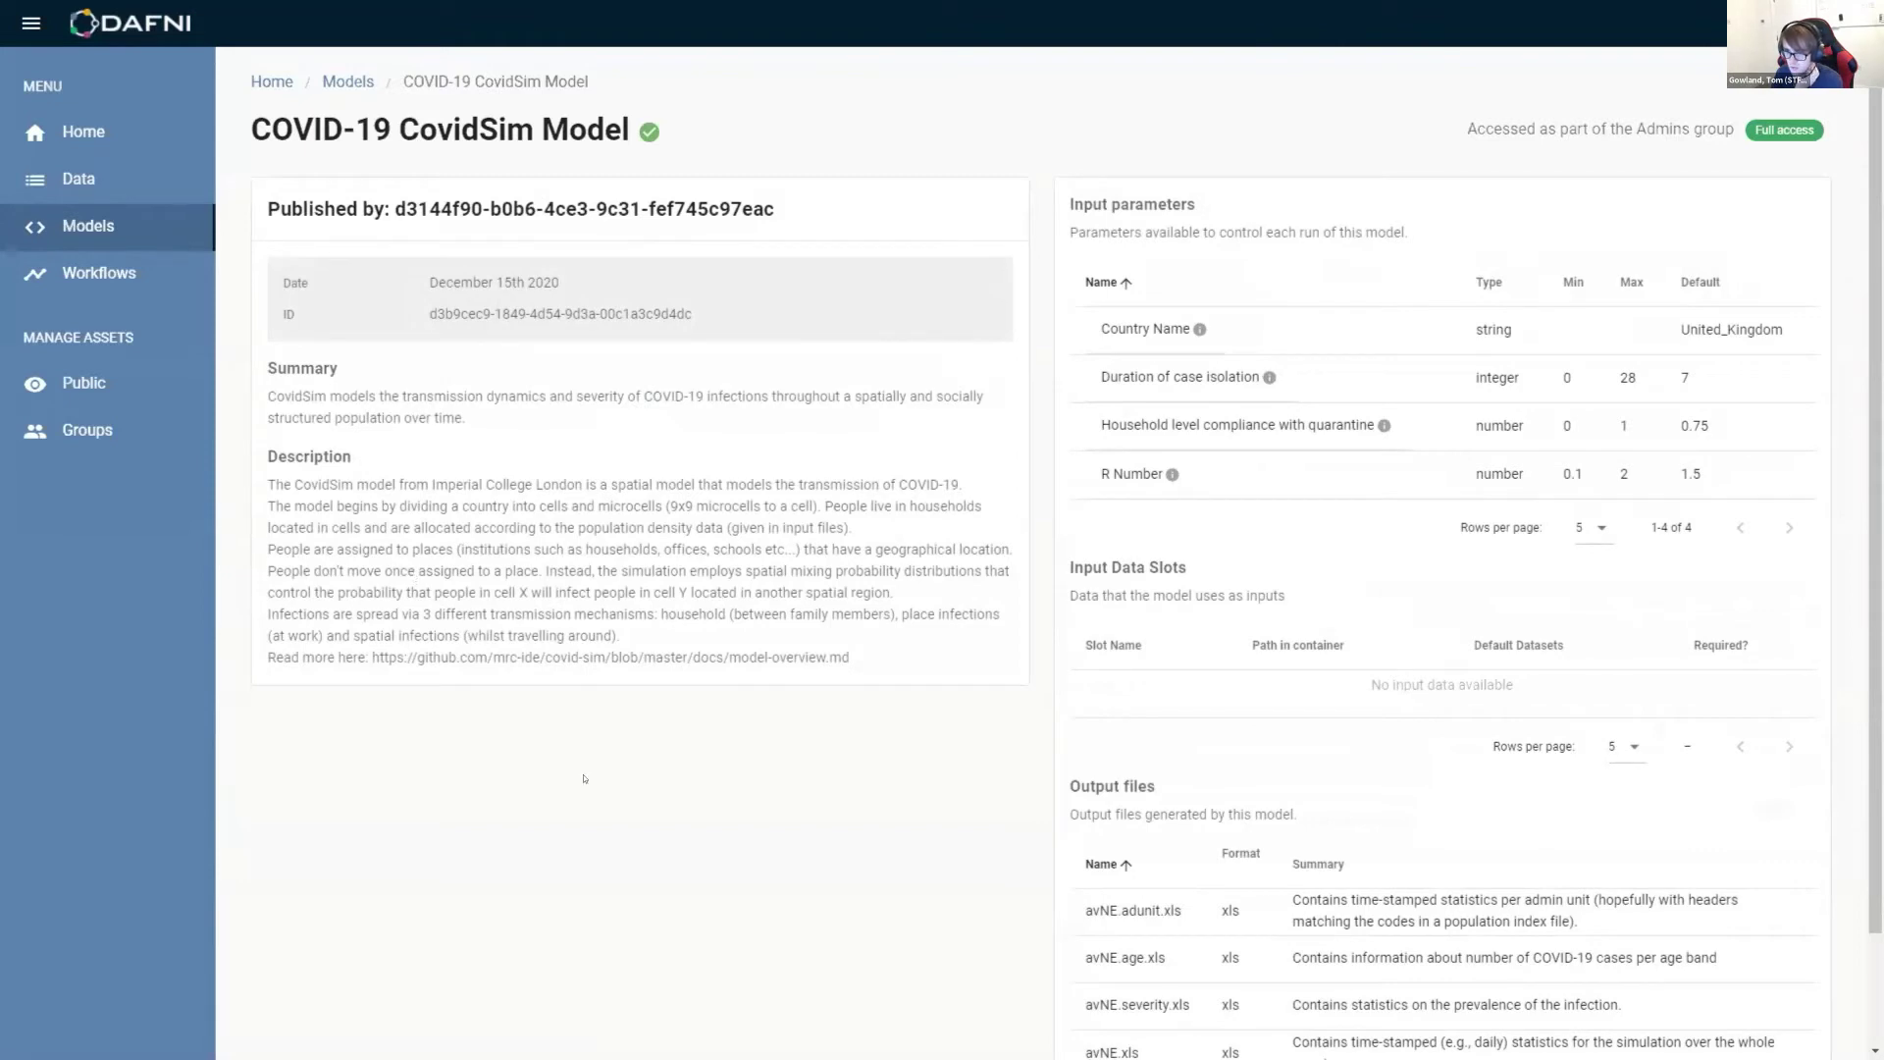
{"action": "left_click_drag", "start_coordinate": [260, 353], "coordinate": [881, 695]}
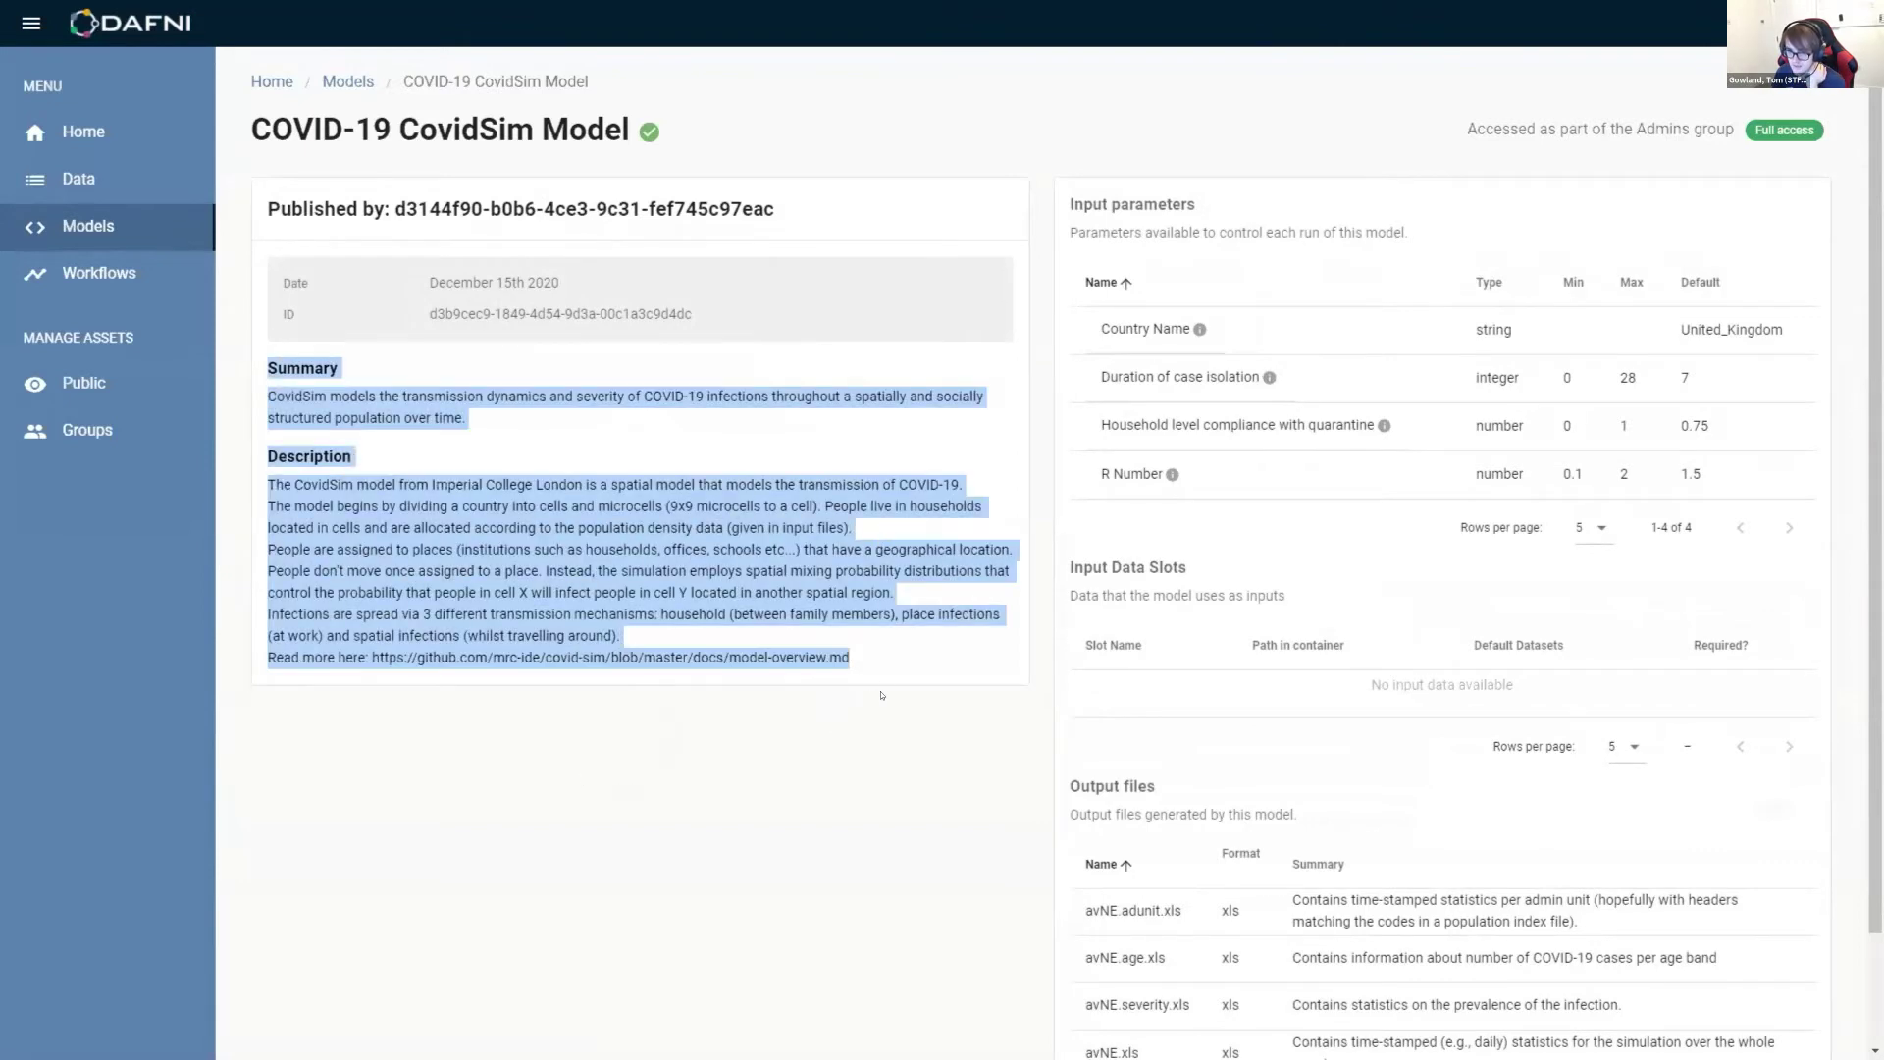
{"action": "left_click", "coordinate": [671, 652]}
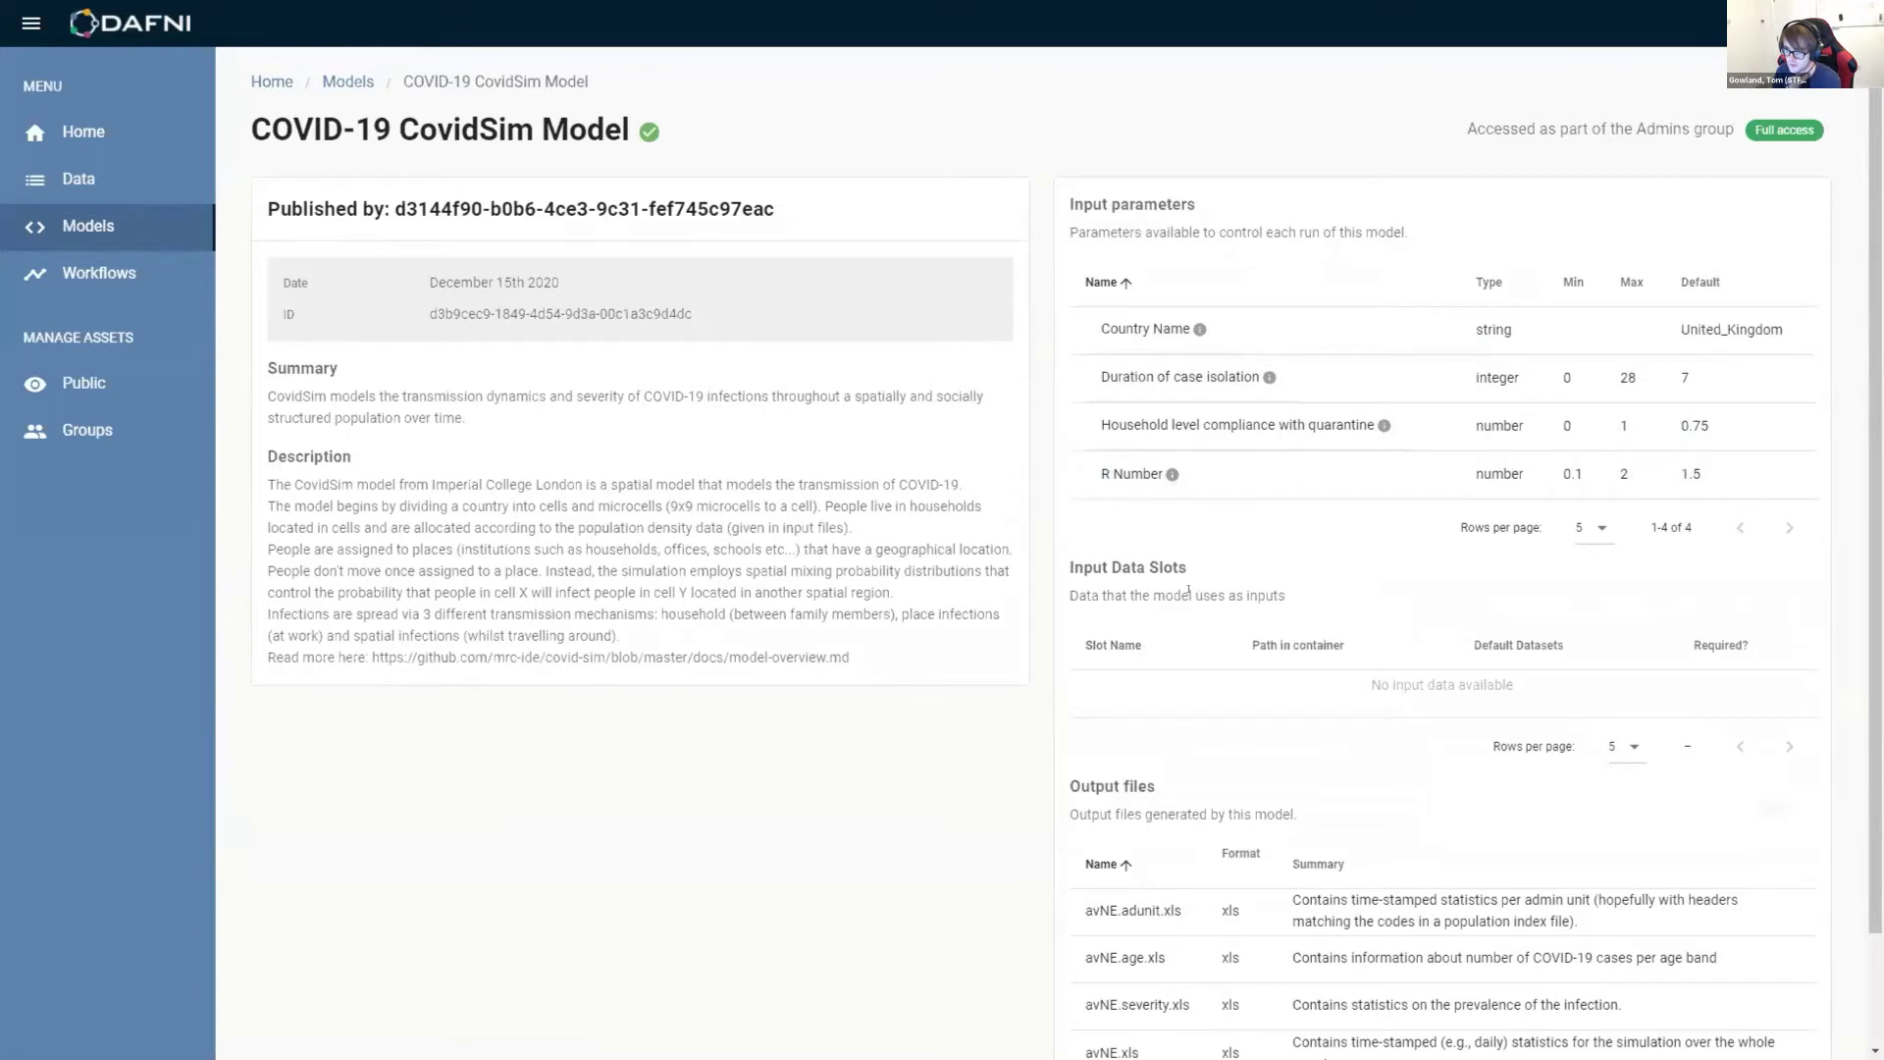
{"action": "scroll", "coordinate": [1187, 572], "scroll_direction": "down", "scroll_amount": 1}
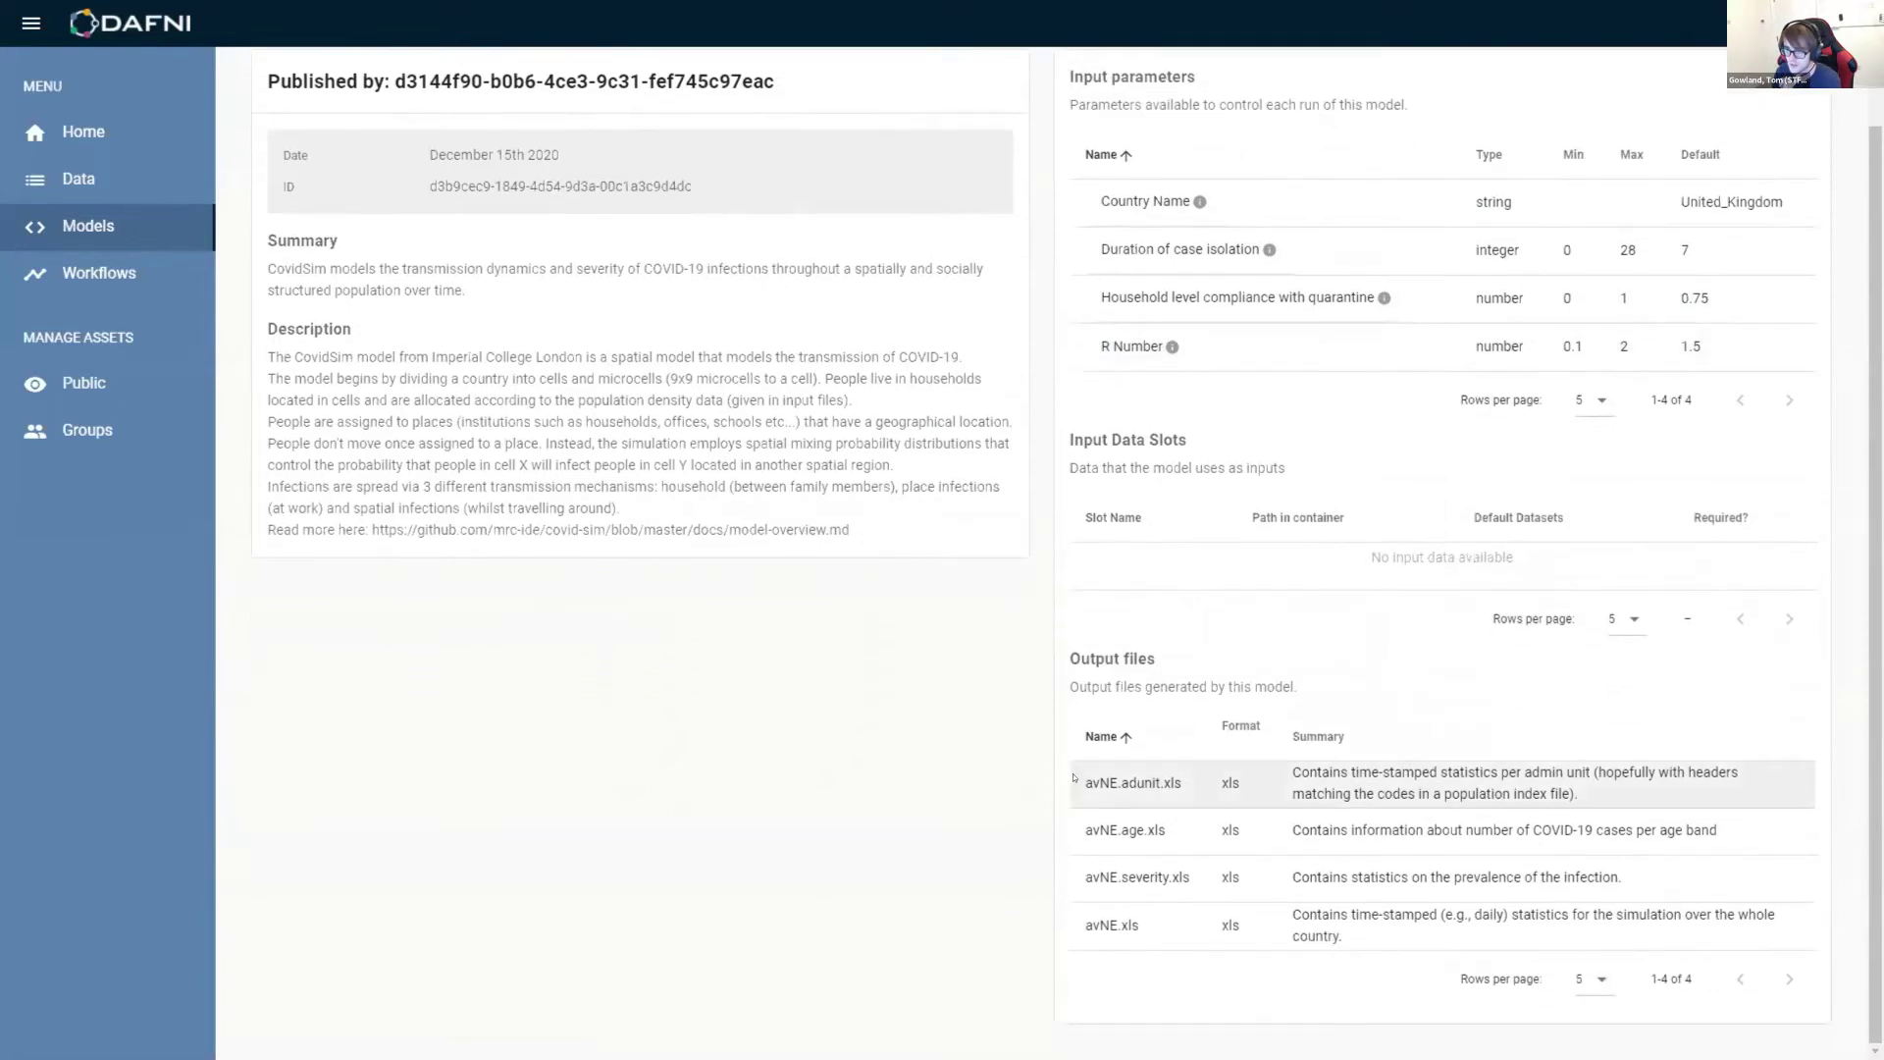
{"action": "left_click_drag", "start_coordinate": [1080, 780], "coordinate": [1750, 935]}
{"action": "left_click", "coordinate": [794, 828]}
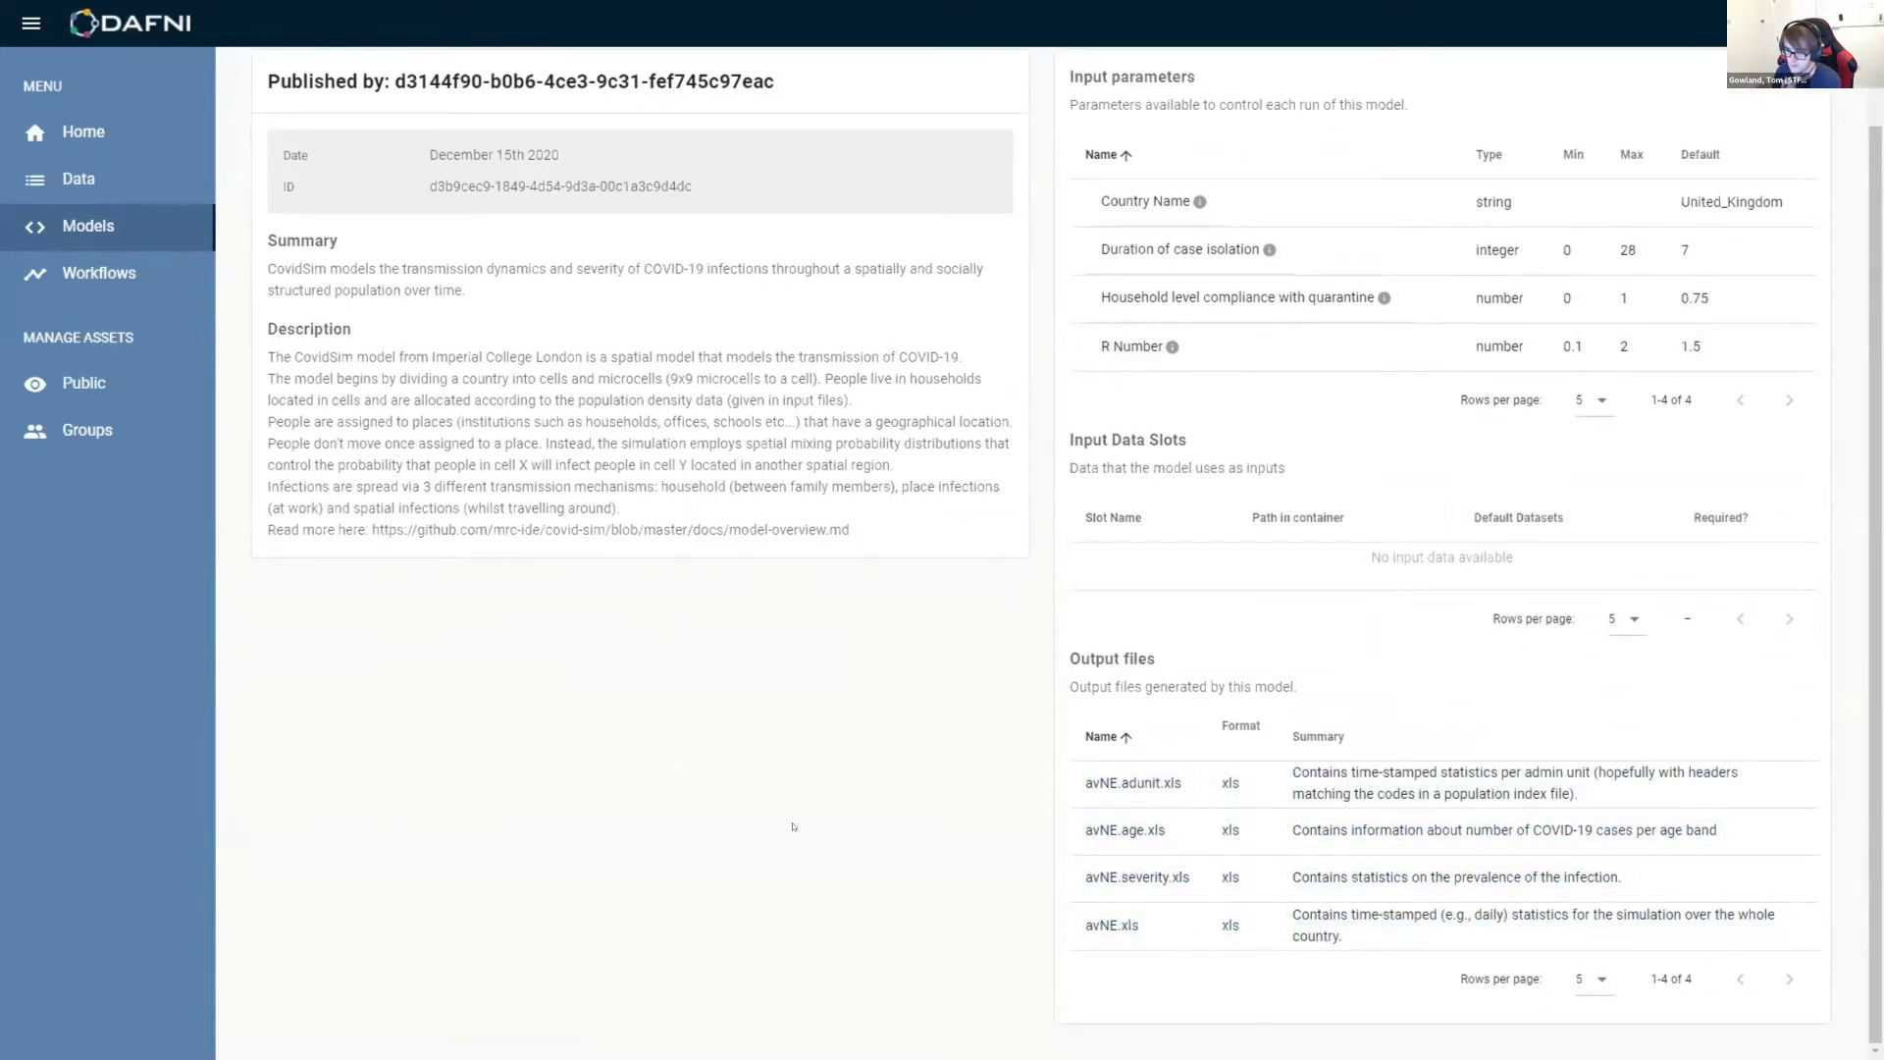
{"action": "scroll", "coordinate": [791, 806], "scroll_direction": "up", "scroll_amount": 1}
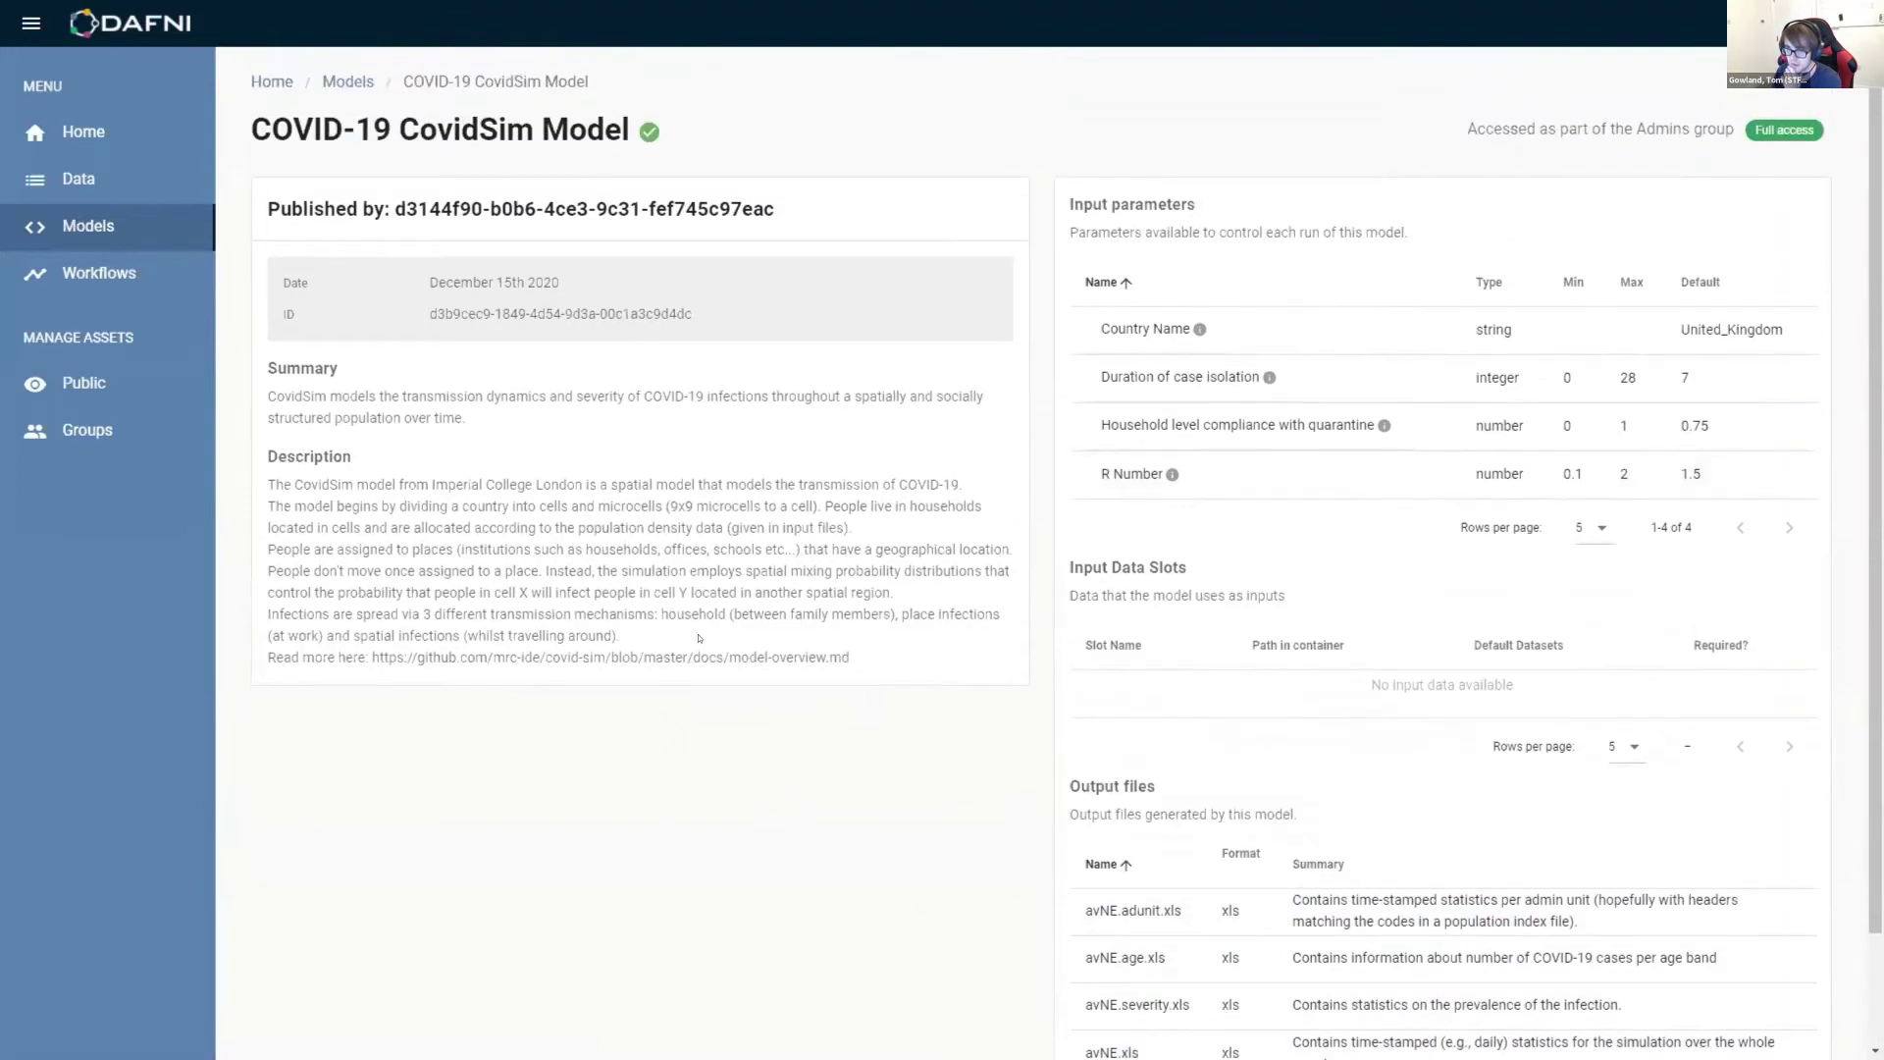
{"action": "left_click", "coordinate": [88, 226]}
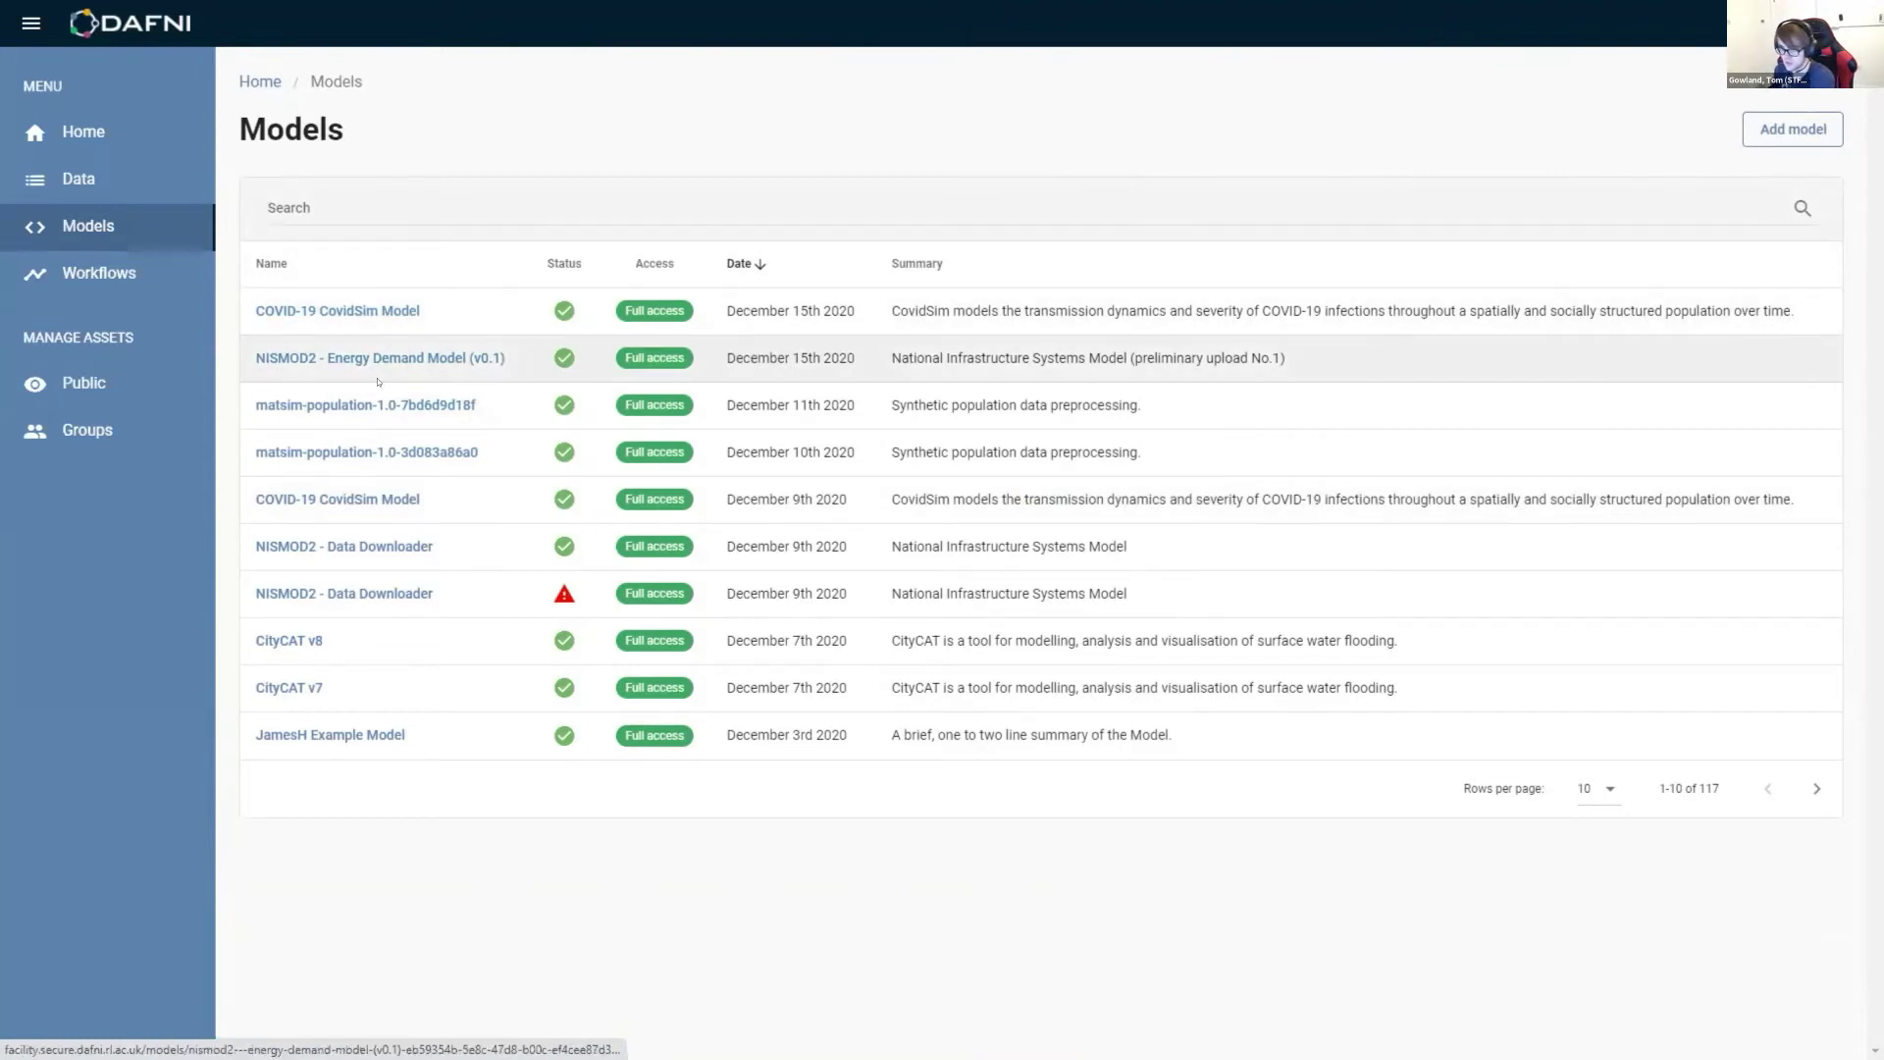
Step: Create a new workflow with its workflow name, display name, type, summary and description all set to test, and open it for building
{"action": "left_click", "coordinate": [130, 273]}
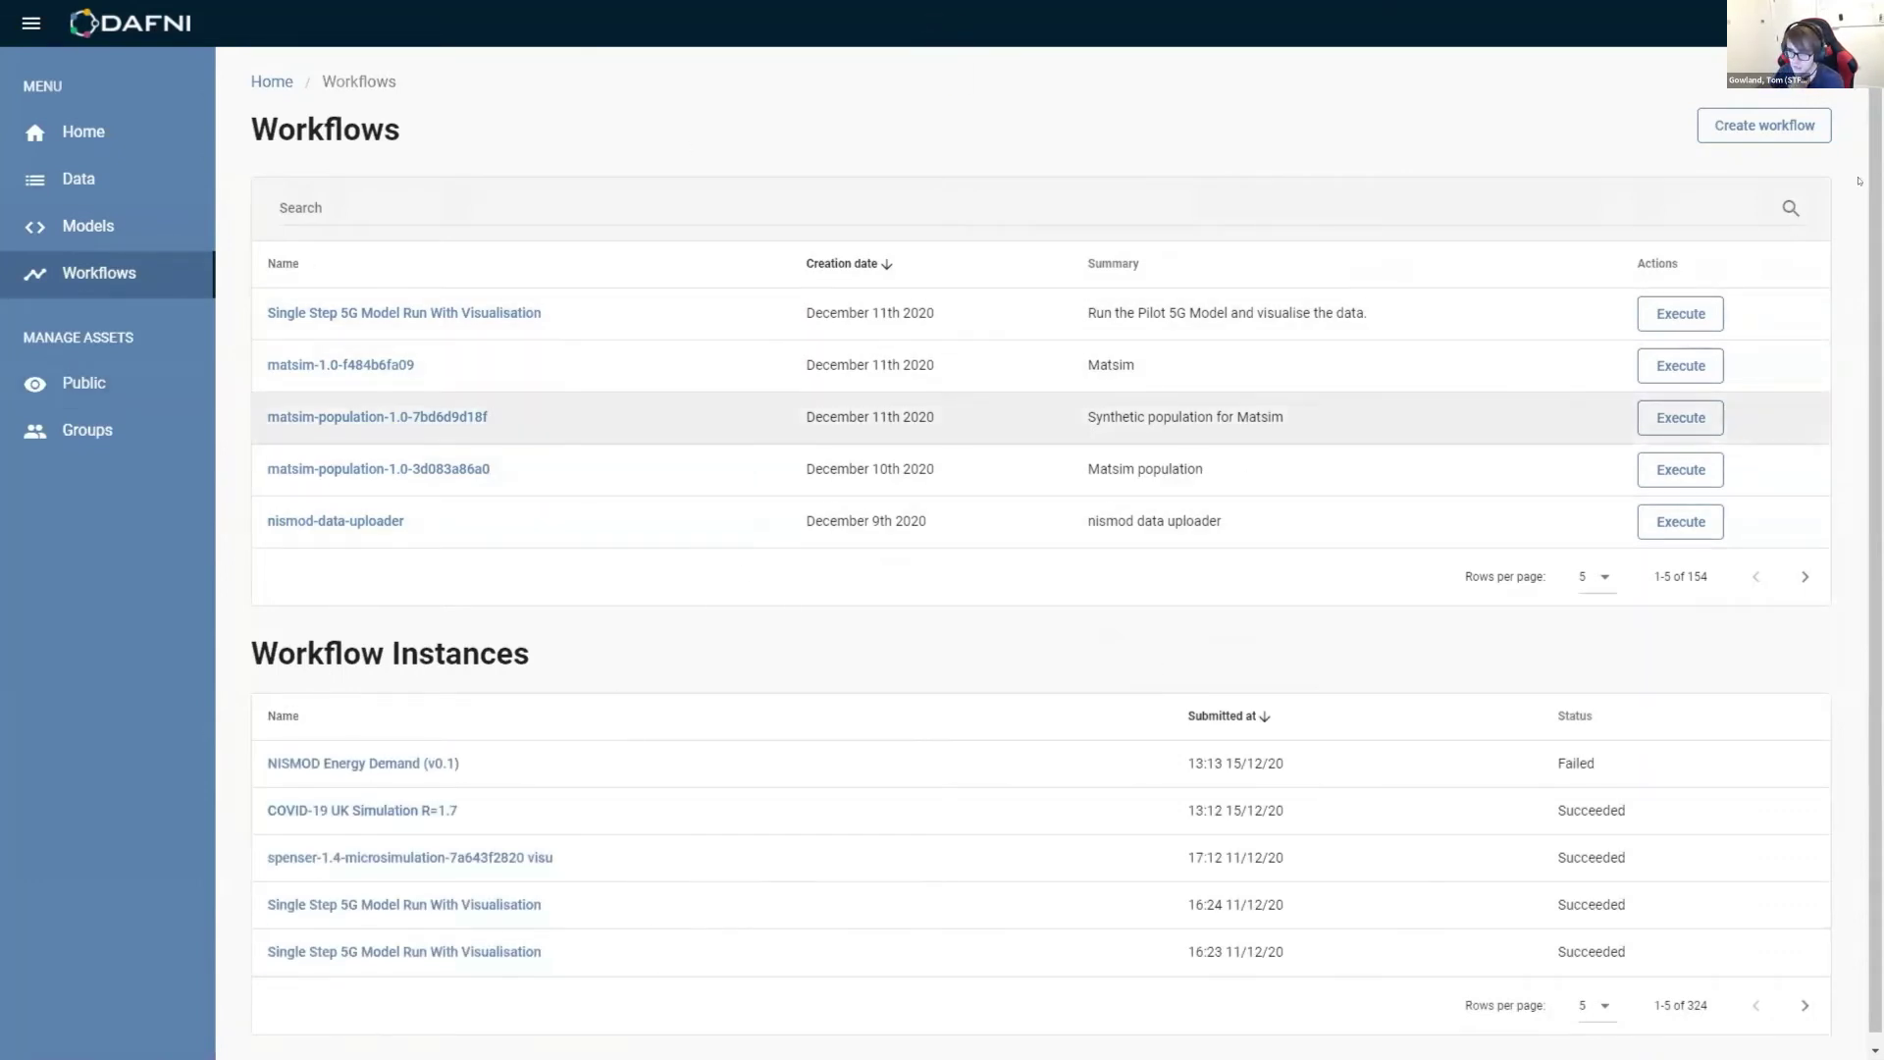
{"action": "left_click", "coordinate": [1749, 134]}
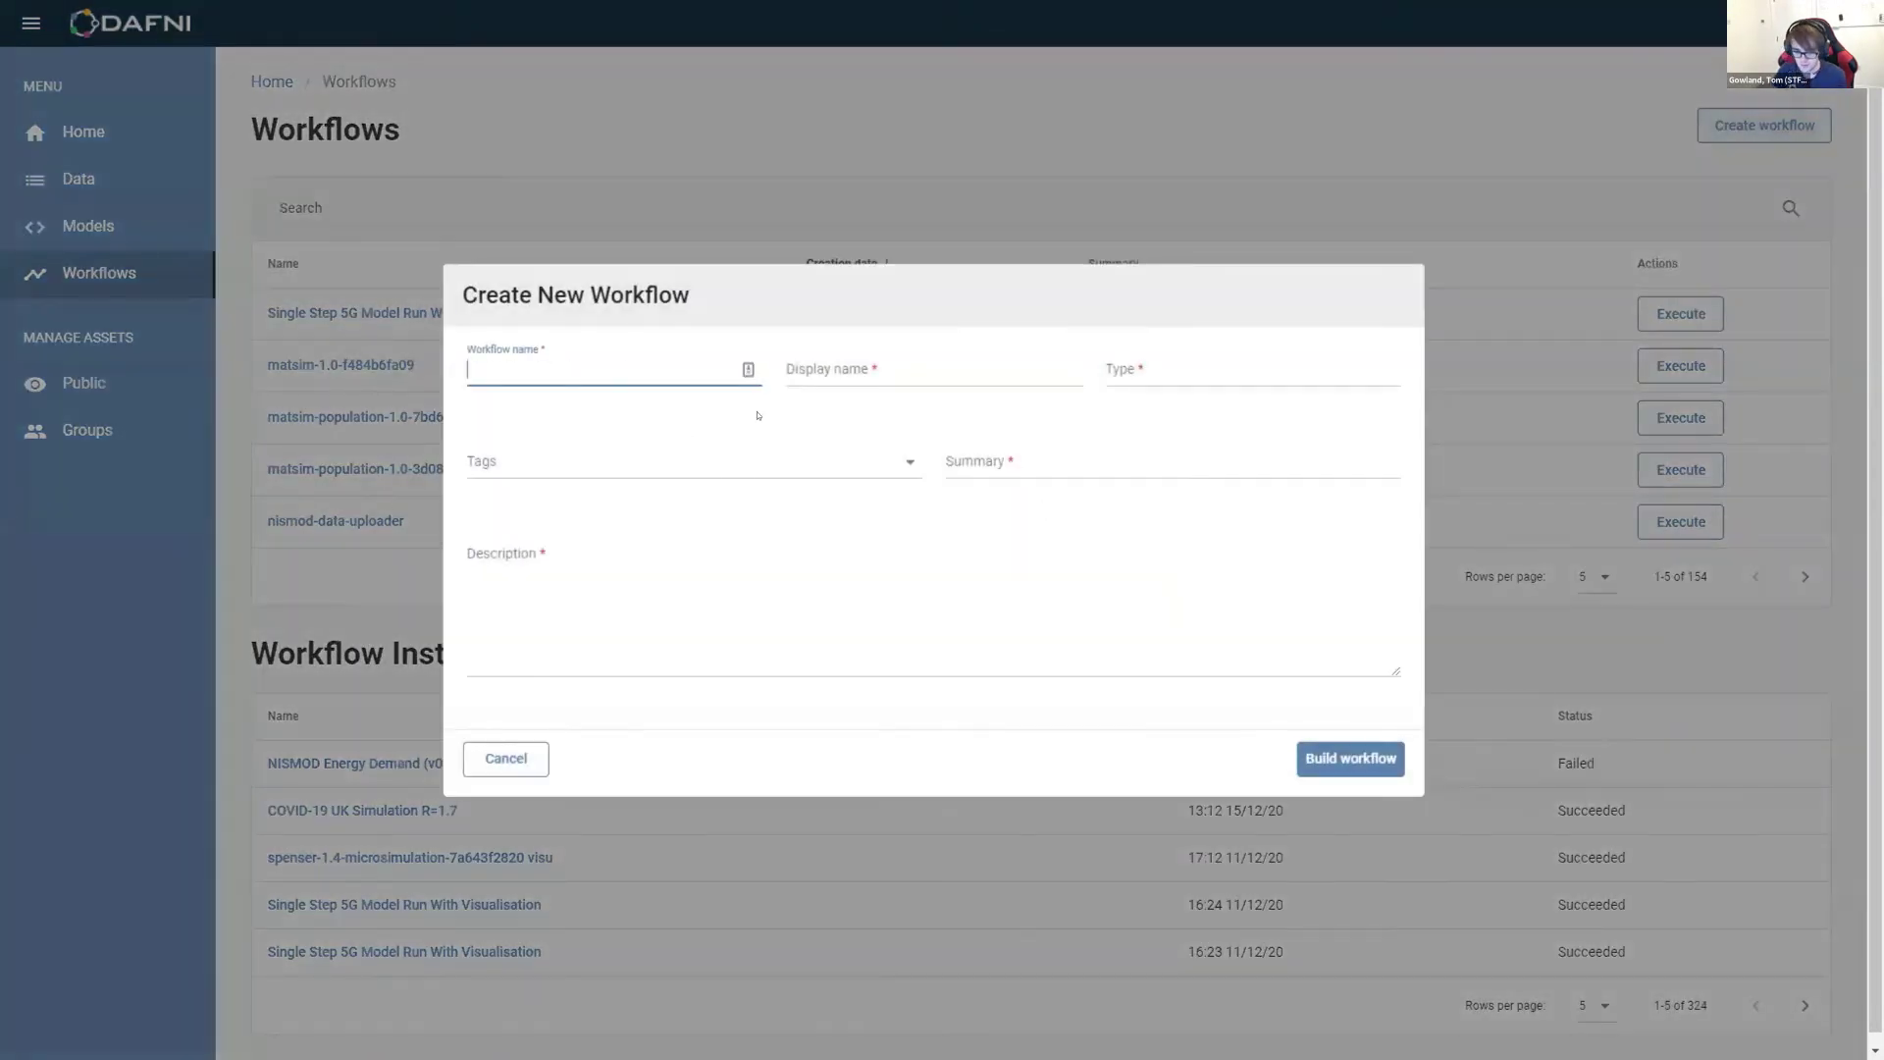
{"action": "type", "text": "test"}
{"action": "key", "text": "Tab"}
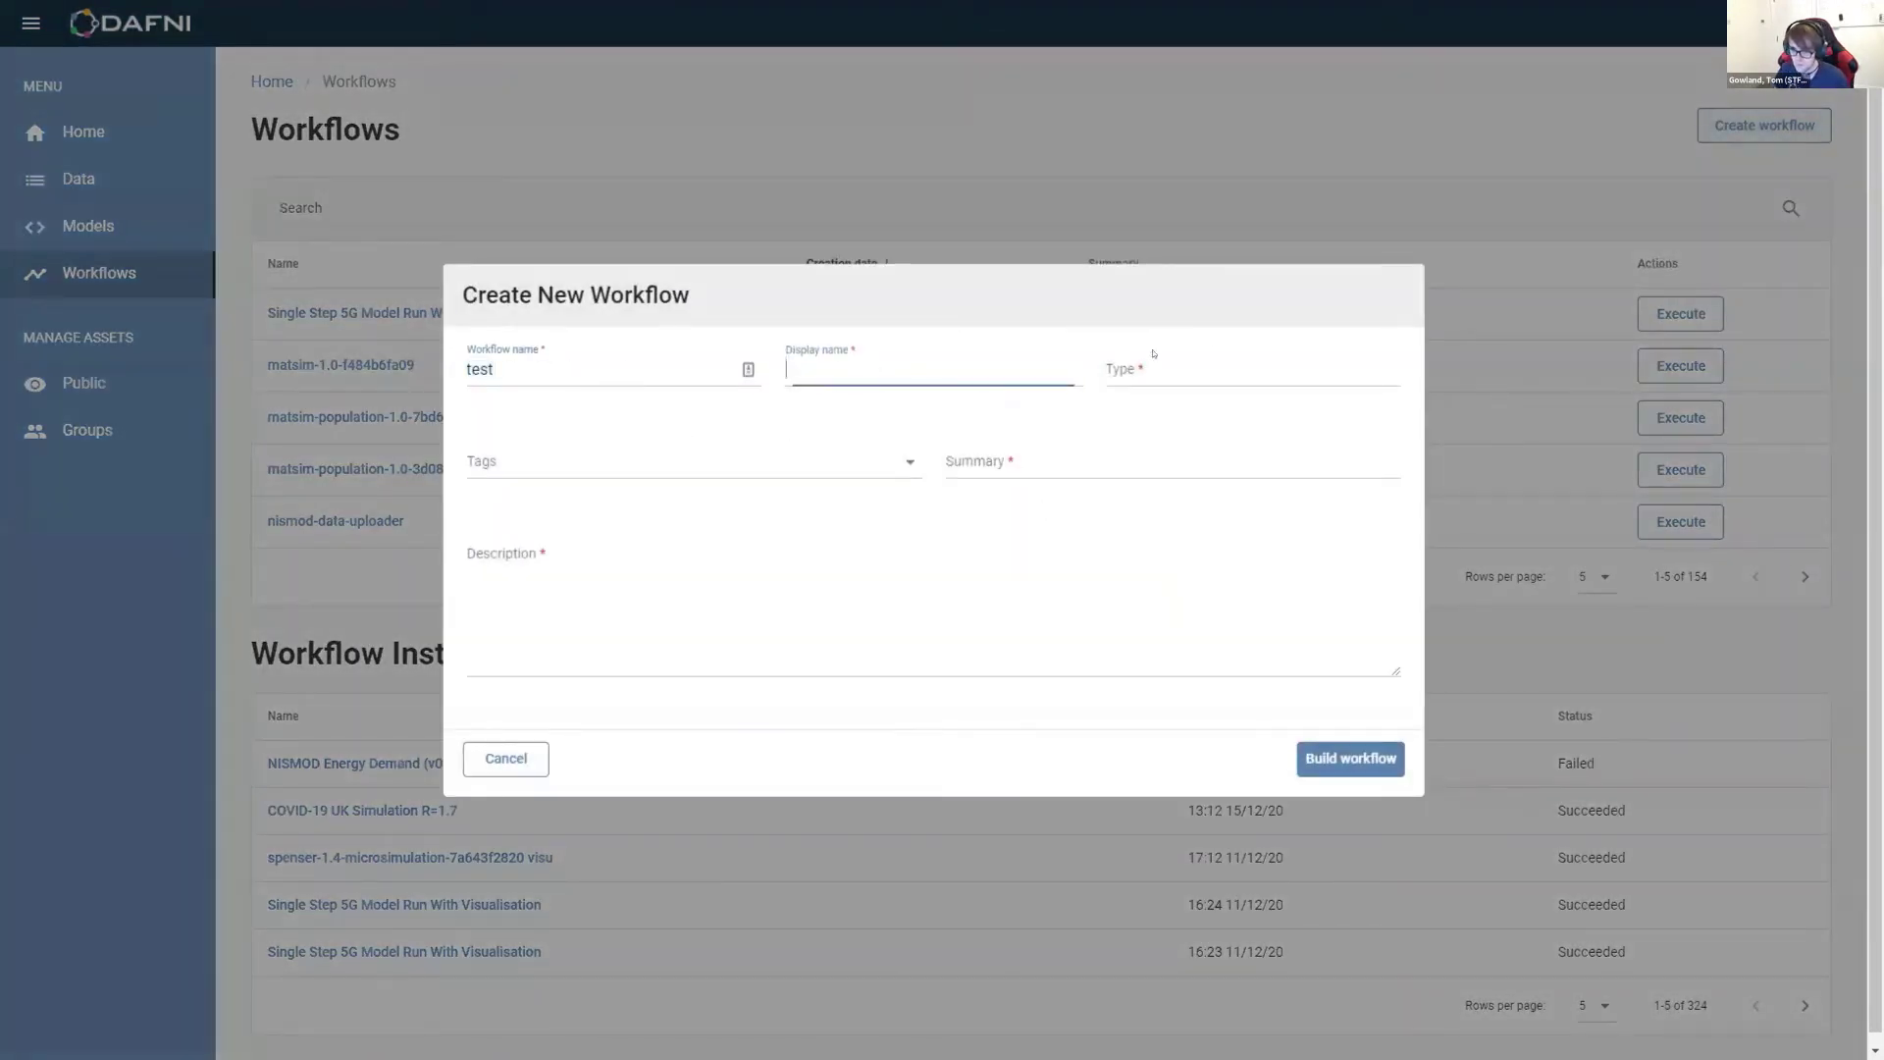
{"action": "type", "text": "test"}
{"action": "key", "text": "Tab"}
{"action": "type", "text": "test"}
{"action": "key", "text": "Tab"}
{"action": "key", "text": "Tab"}
{"action": "type", "text": "test"}
{"action": "key", "text": "Tab"}
{"action": "type", "text": "test"}
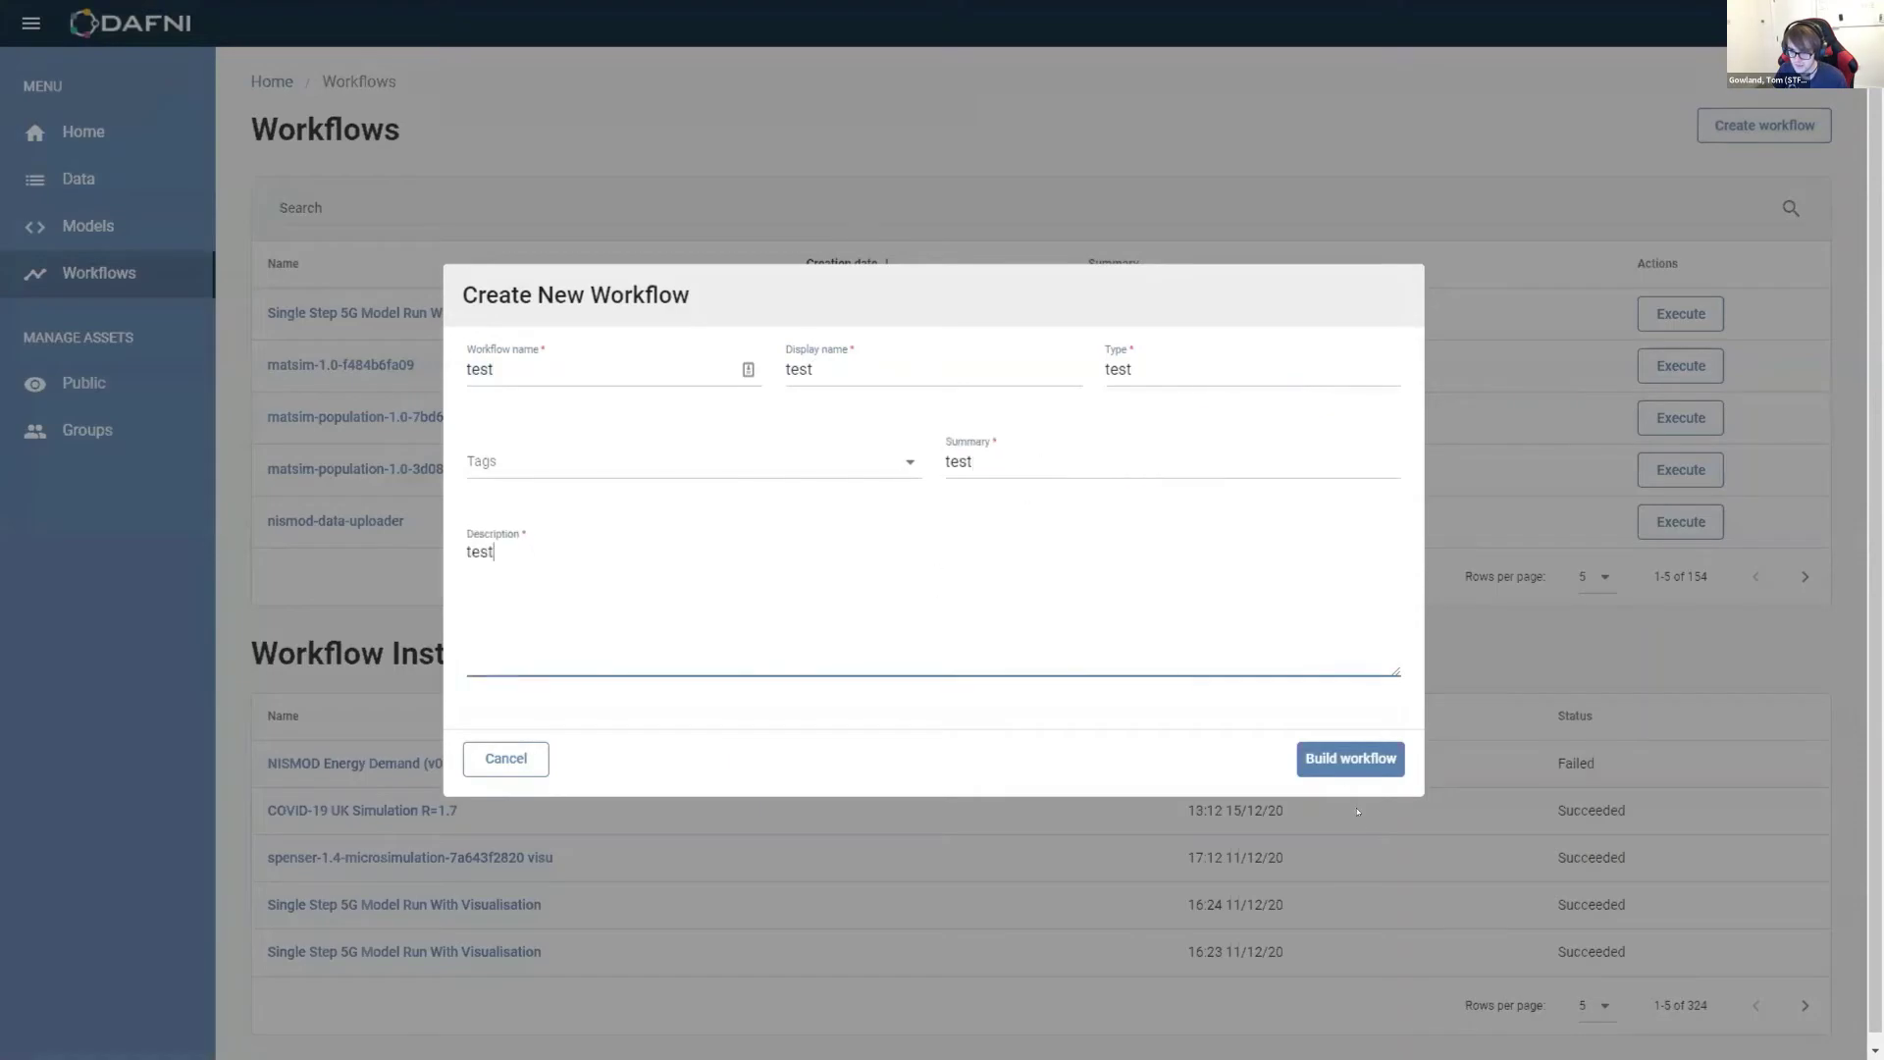
{"action": "left_click", "coordinate": [1350, 757]}
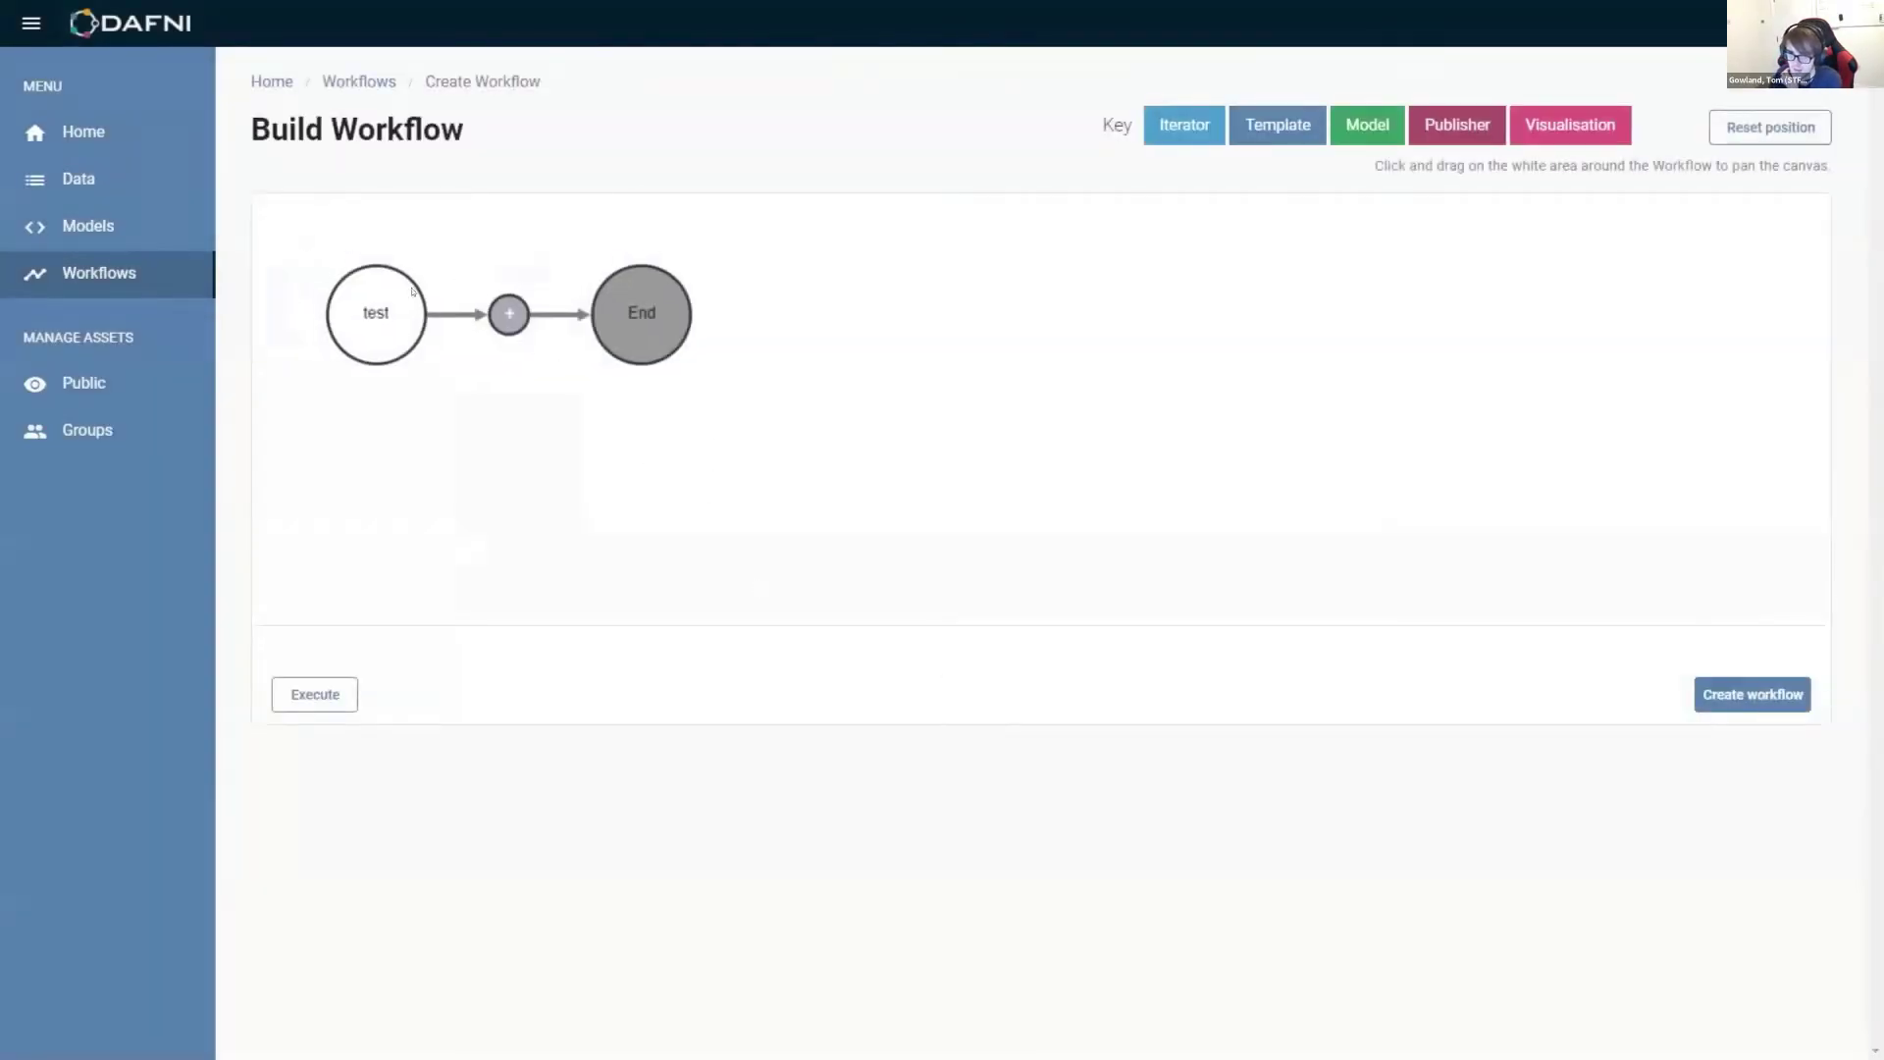
Step: View the details held in the test start node and deselect it
{"action": "left_click", "coordinate": [368, 339]}
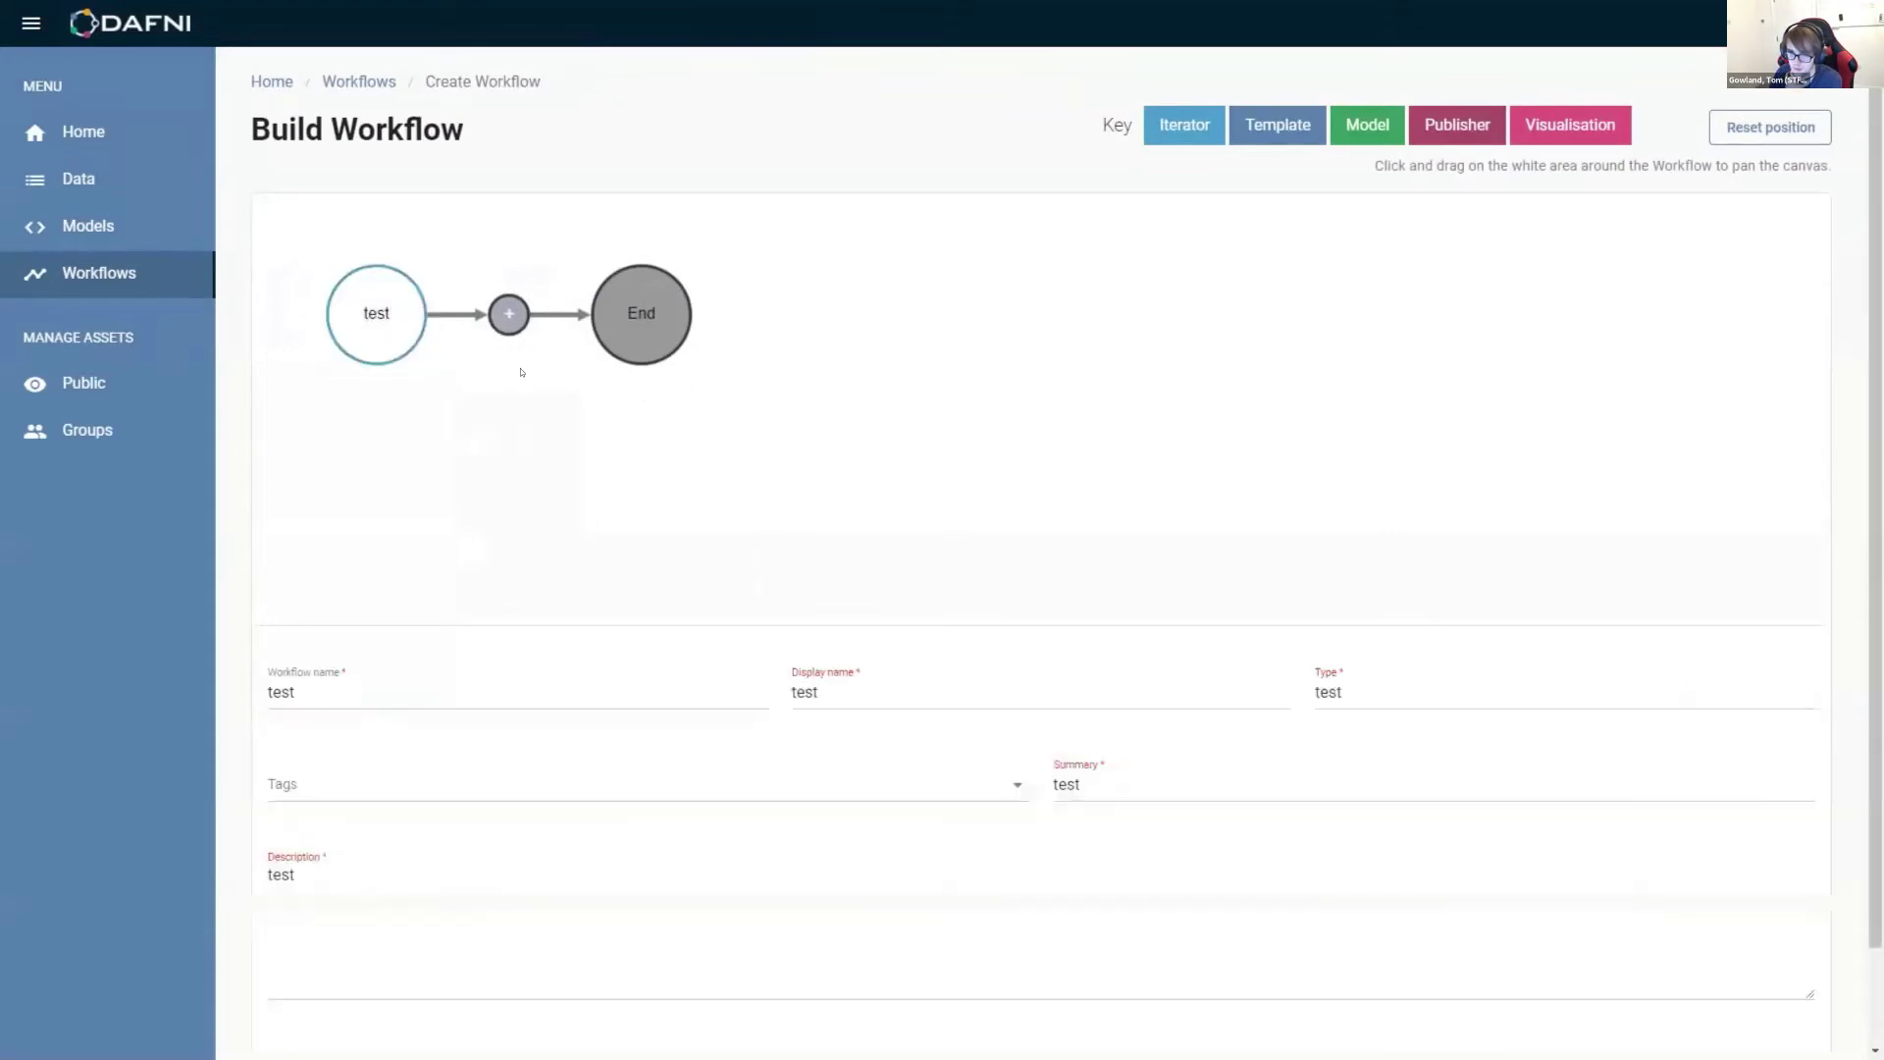
{"action": "left_click", "coordinate": [540, 387]}
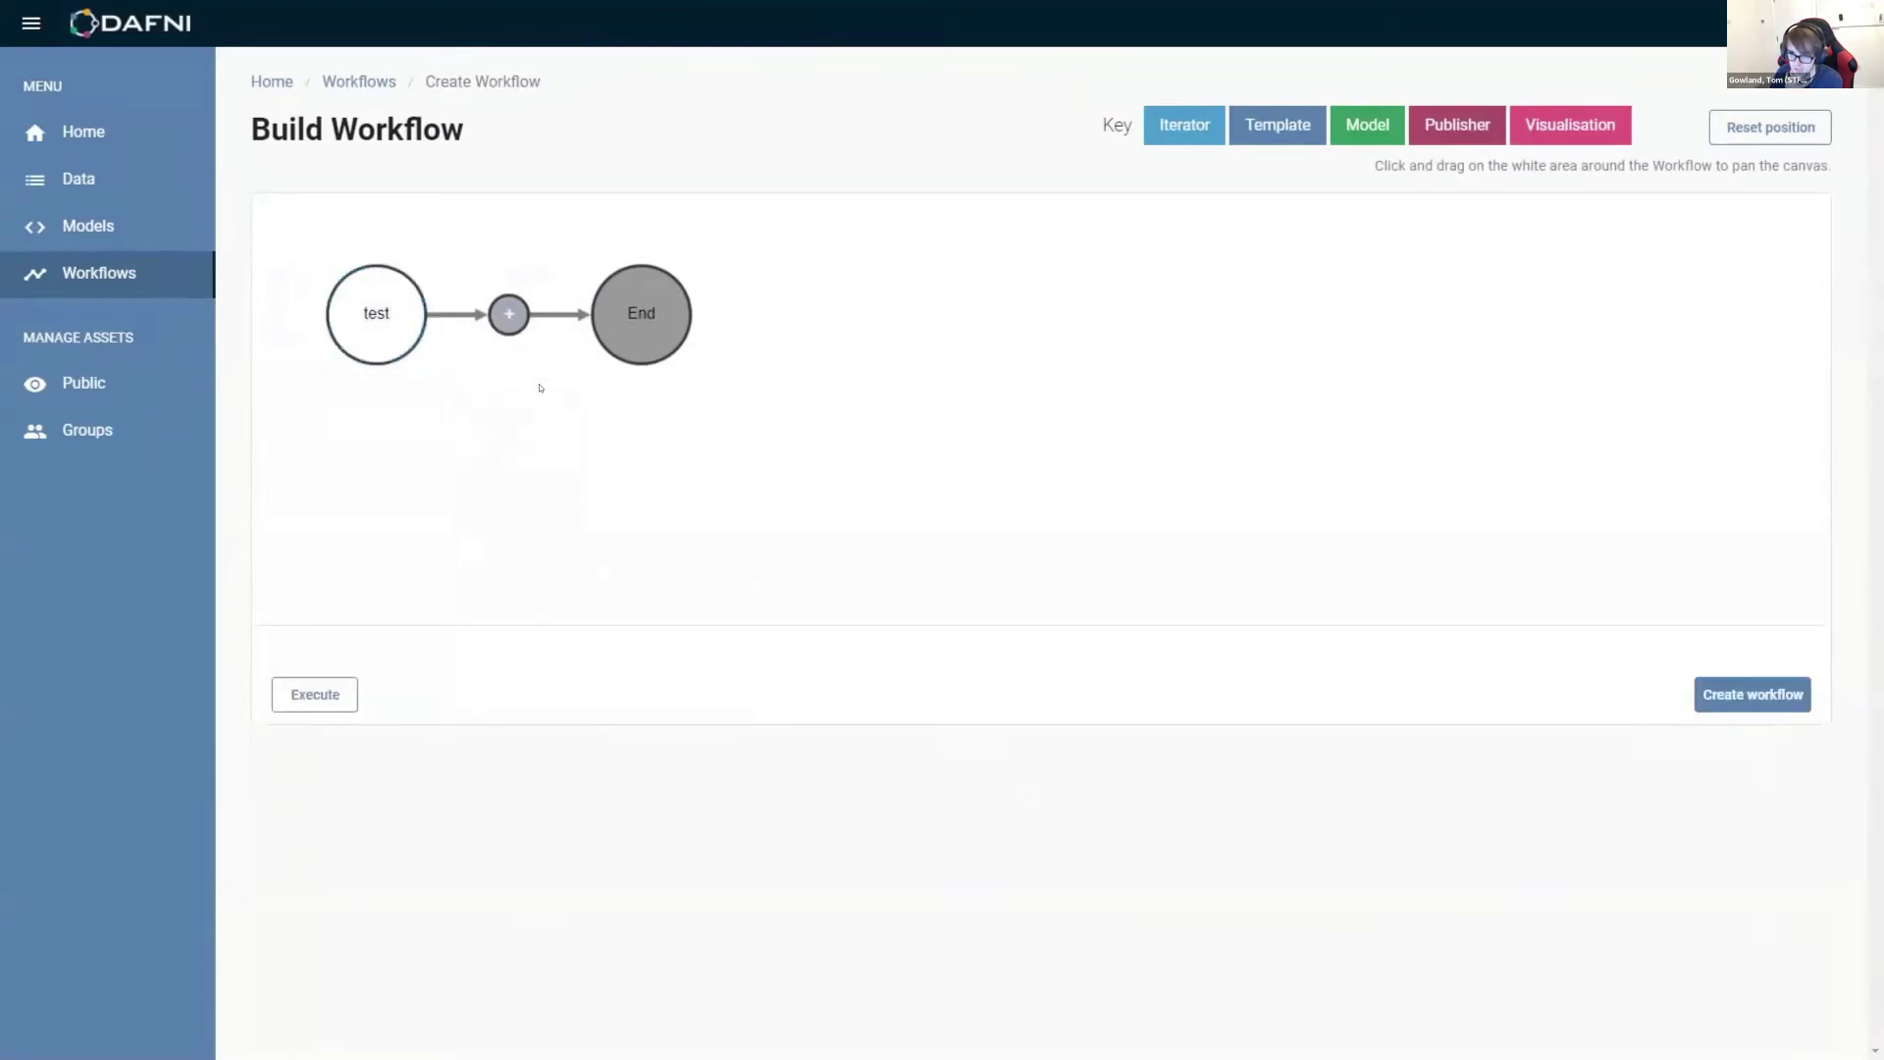
{"action": "left_click", "coordinate": [403, 309]}
{"action": "left_click", "coordinate": [521, 539]}
Step: Begin a new step between the test and End nodes and view the Iterator step settings
{"action": "left_click", "coordinate": [508, 314]}
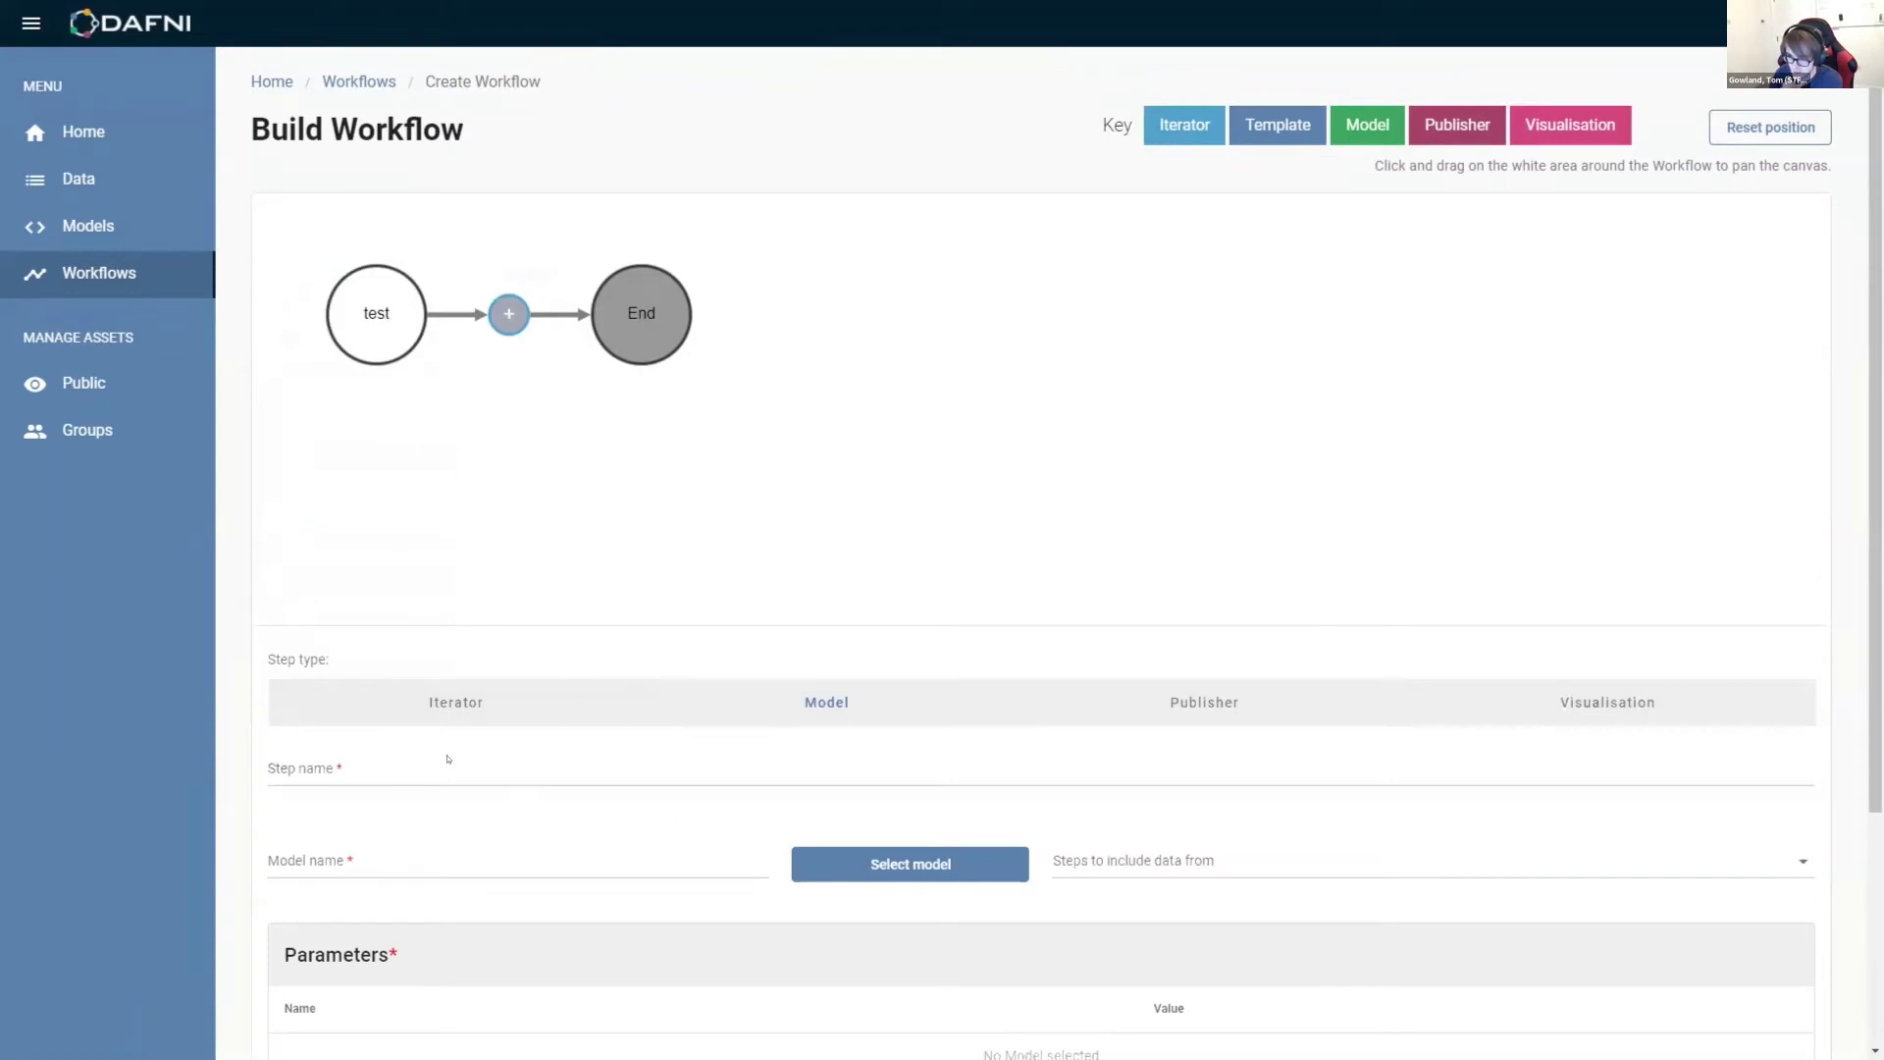
{"action": "left_click", "coordinate": [544, 715]}
{"action": "scroll", "coordinate": [666, 858], "scroll_direction": "down", "scroll_amount": 3}
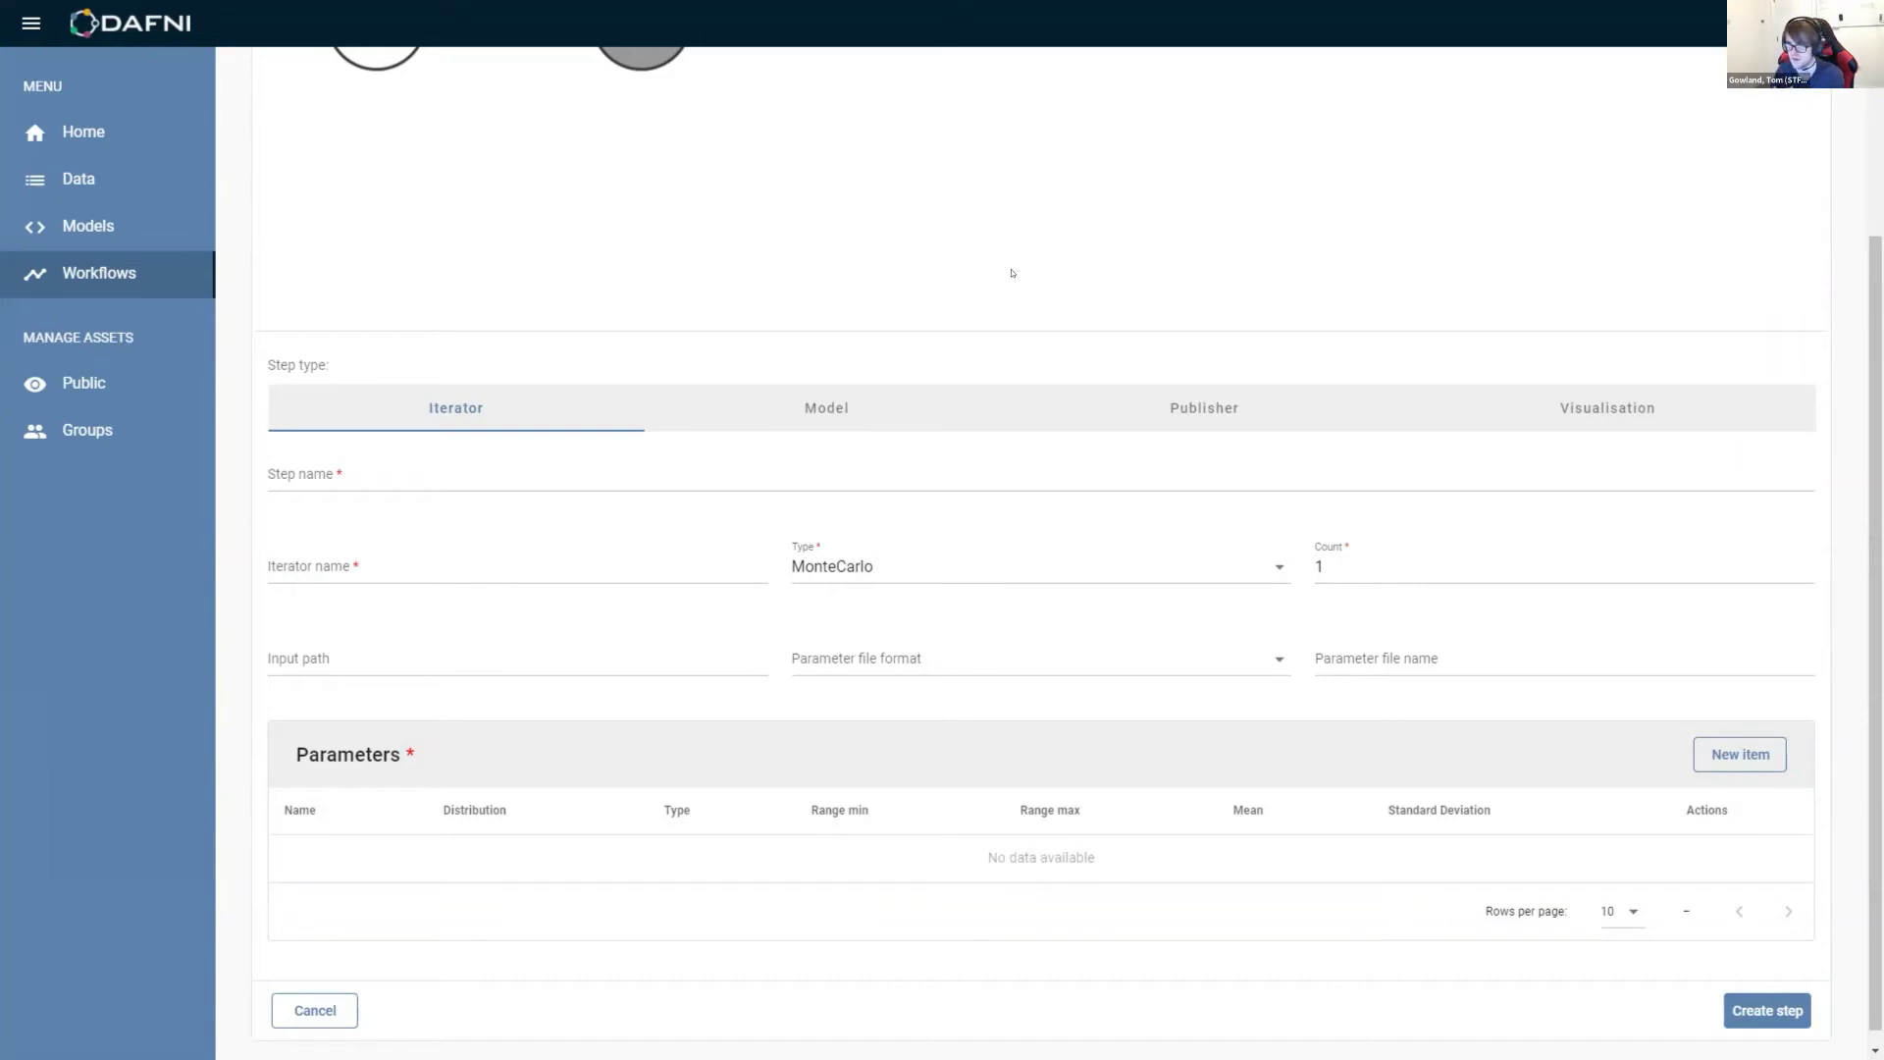
Step: Make the new step a Model step named covid that uses the December 15th 2020 COVID-19 CovidSim Model
{"action": "left_click", "coordinate": [850, 409]}
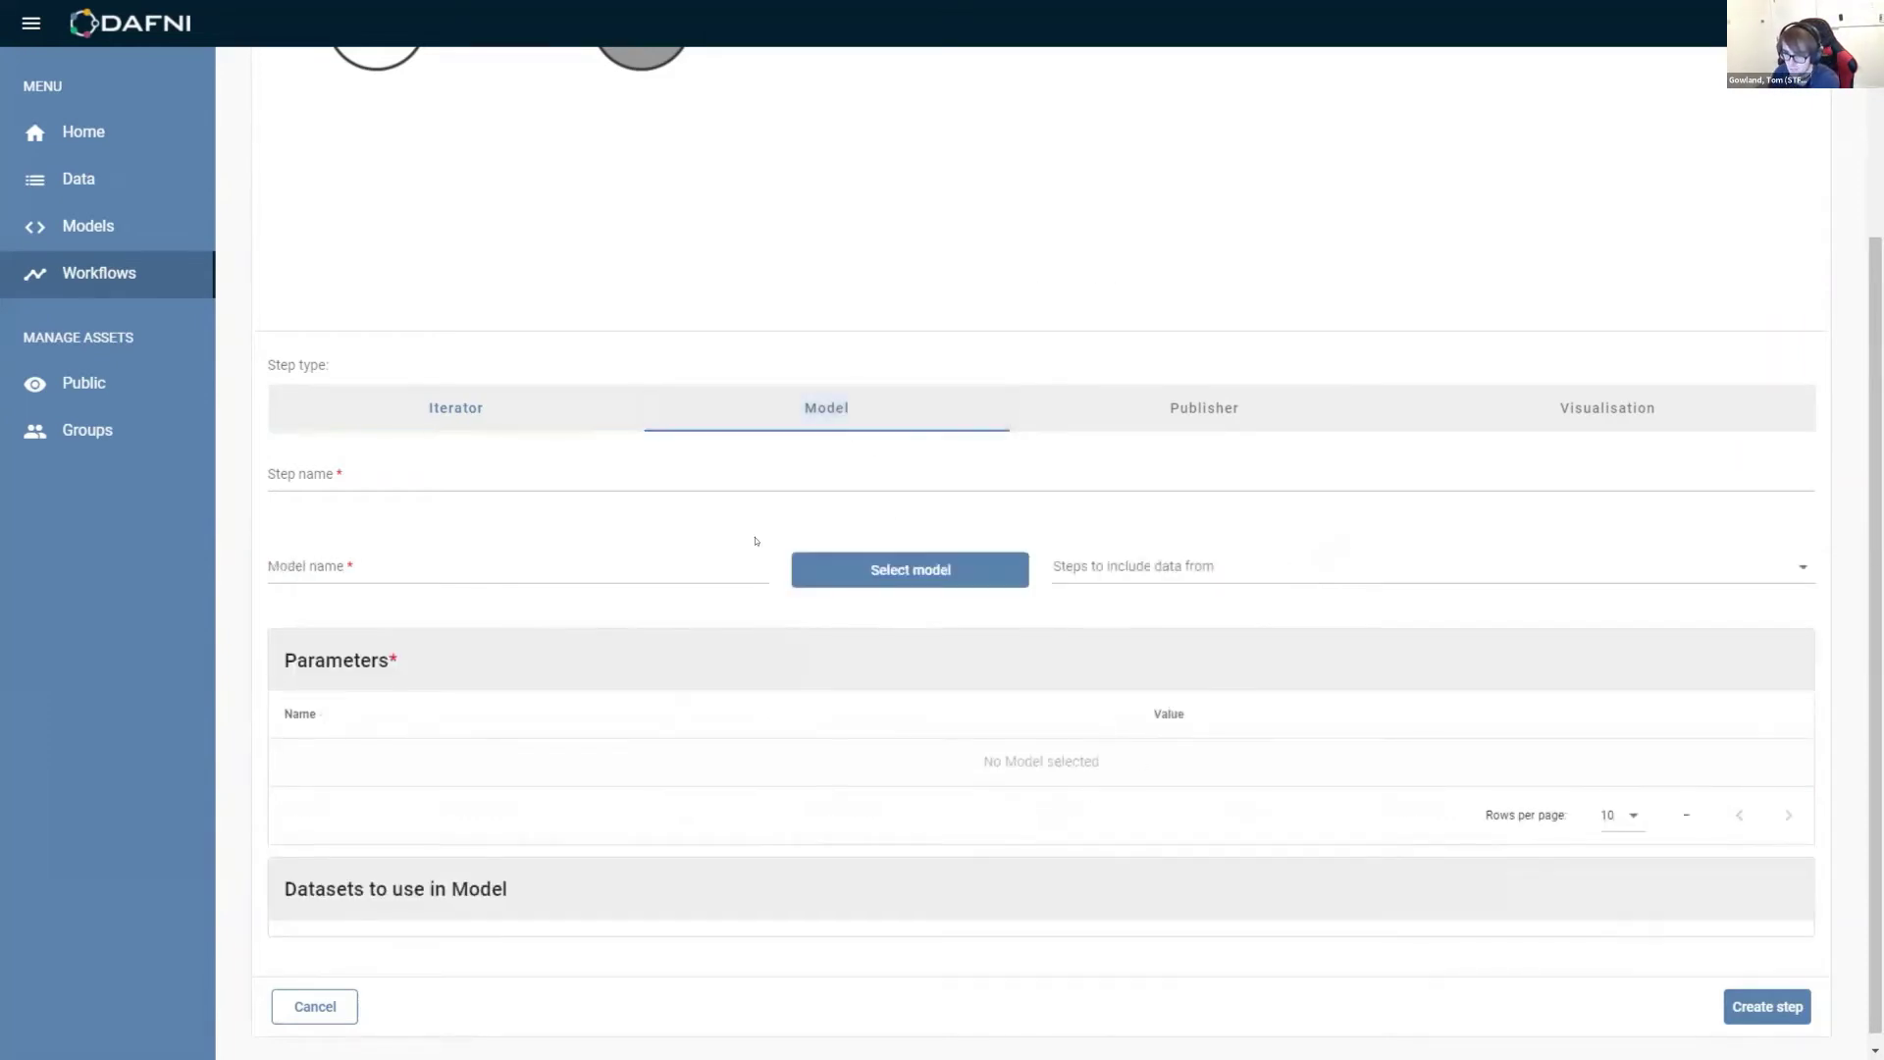
{"action": "left_click", "coordinate": [619, 475]}
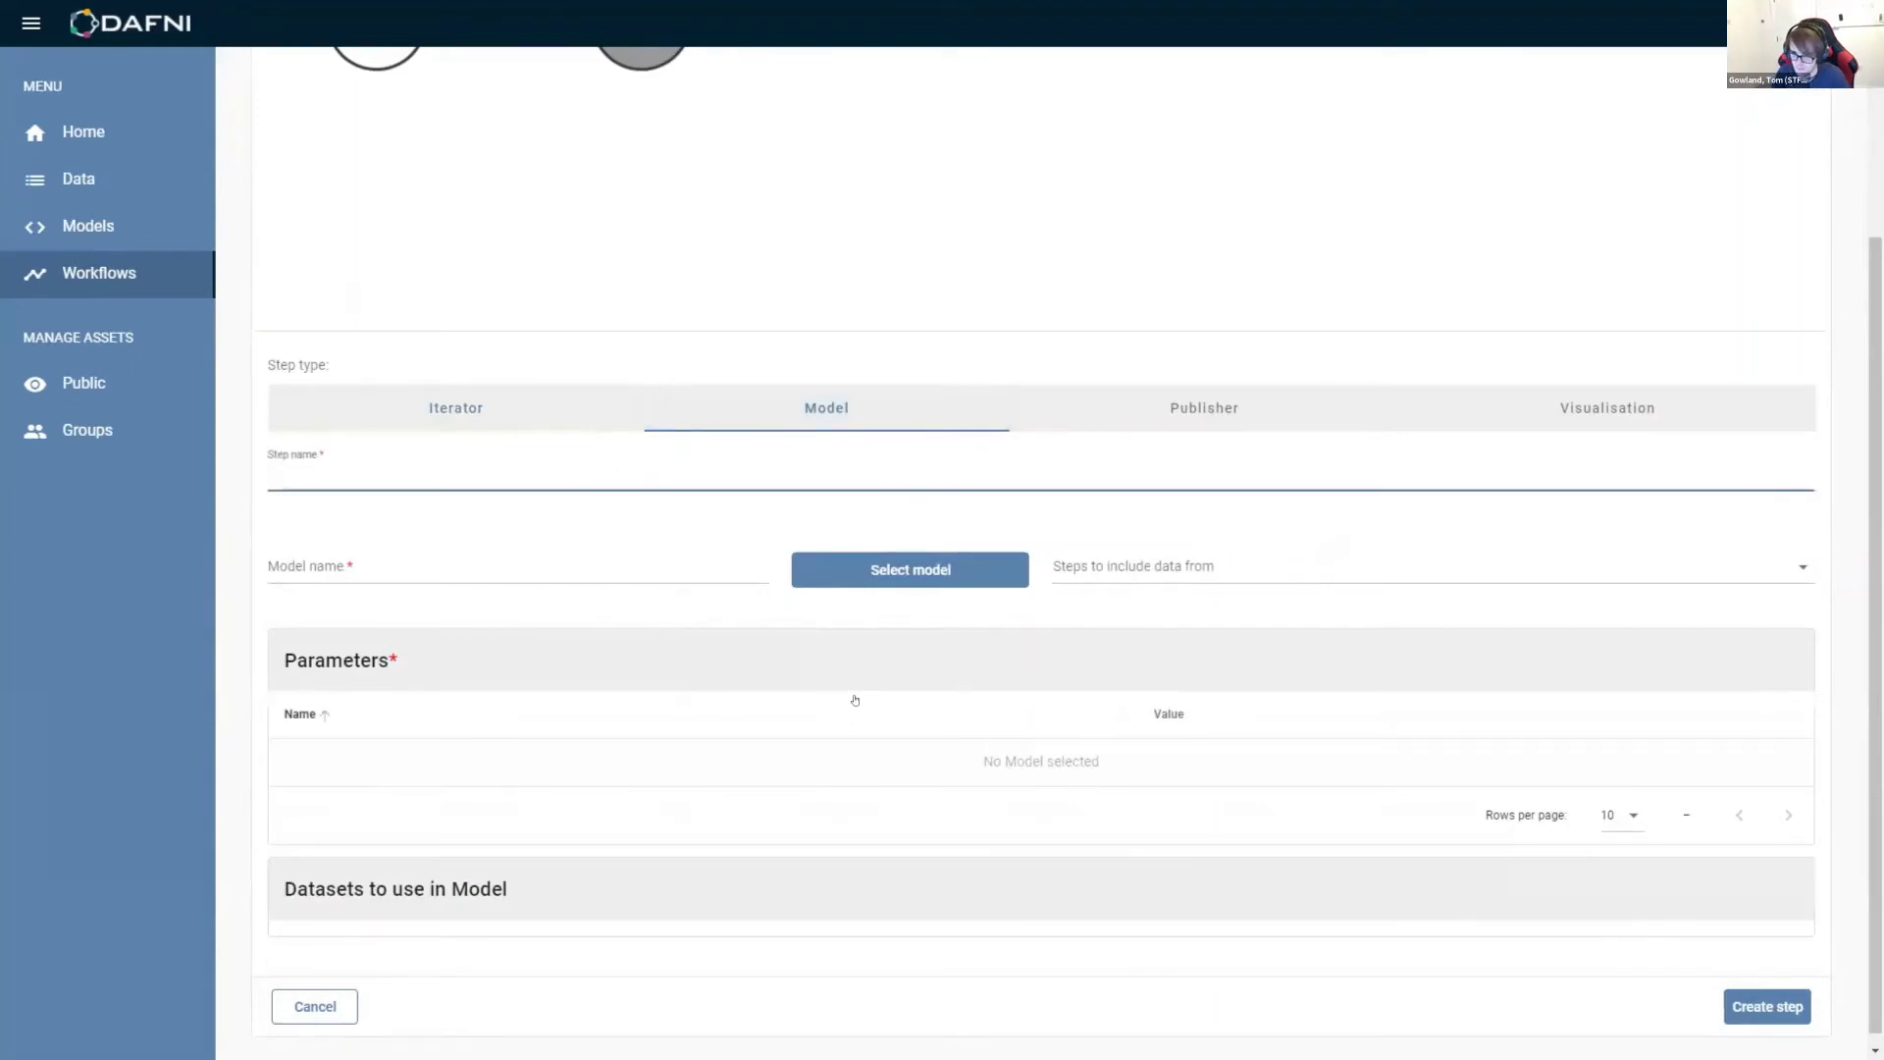
{"action": "type", "text": "covid"}
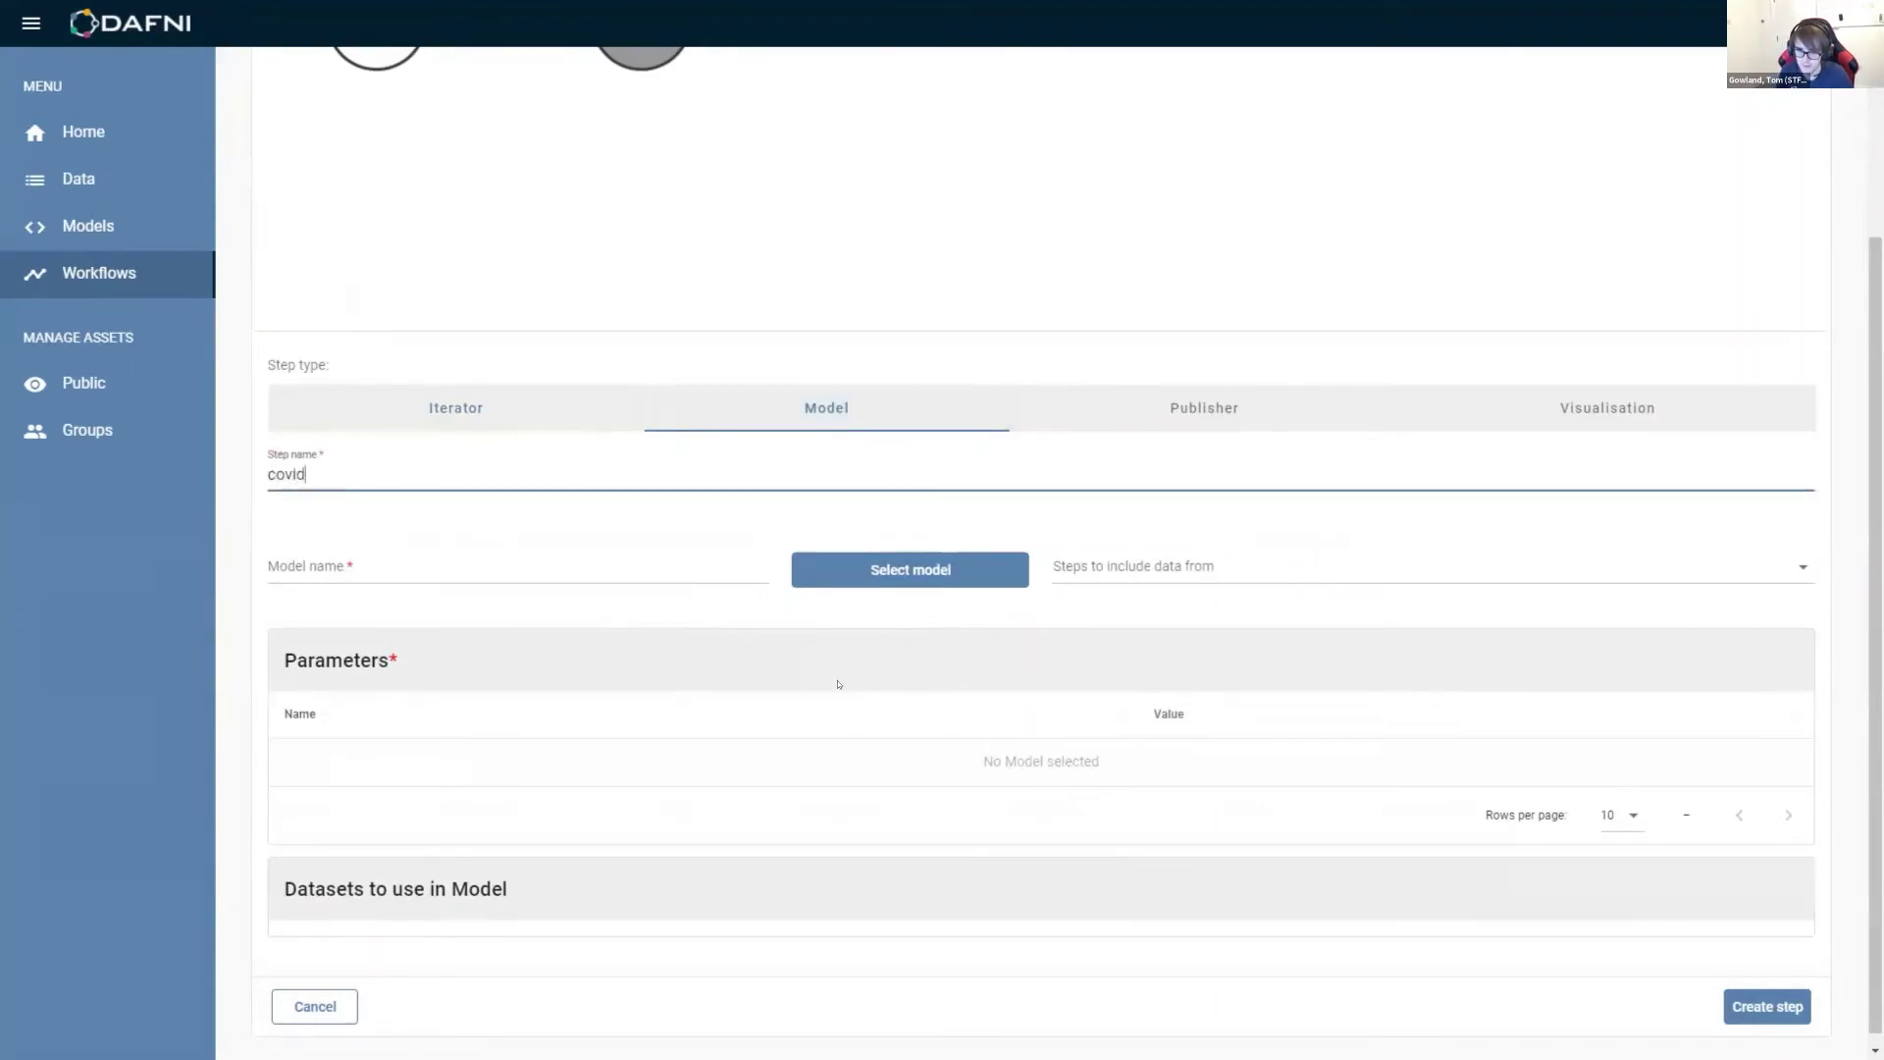
{"action": "left_click", "coordinate": [893, 570]}
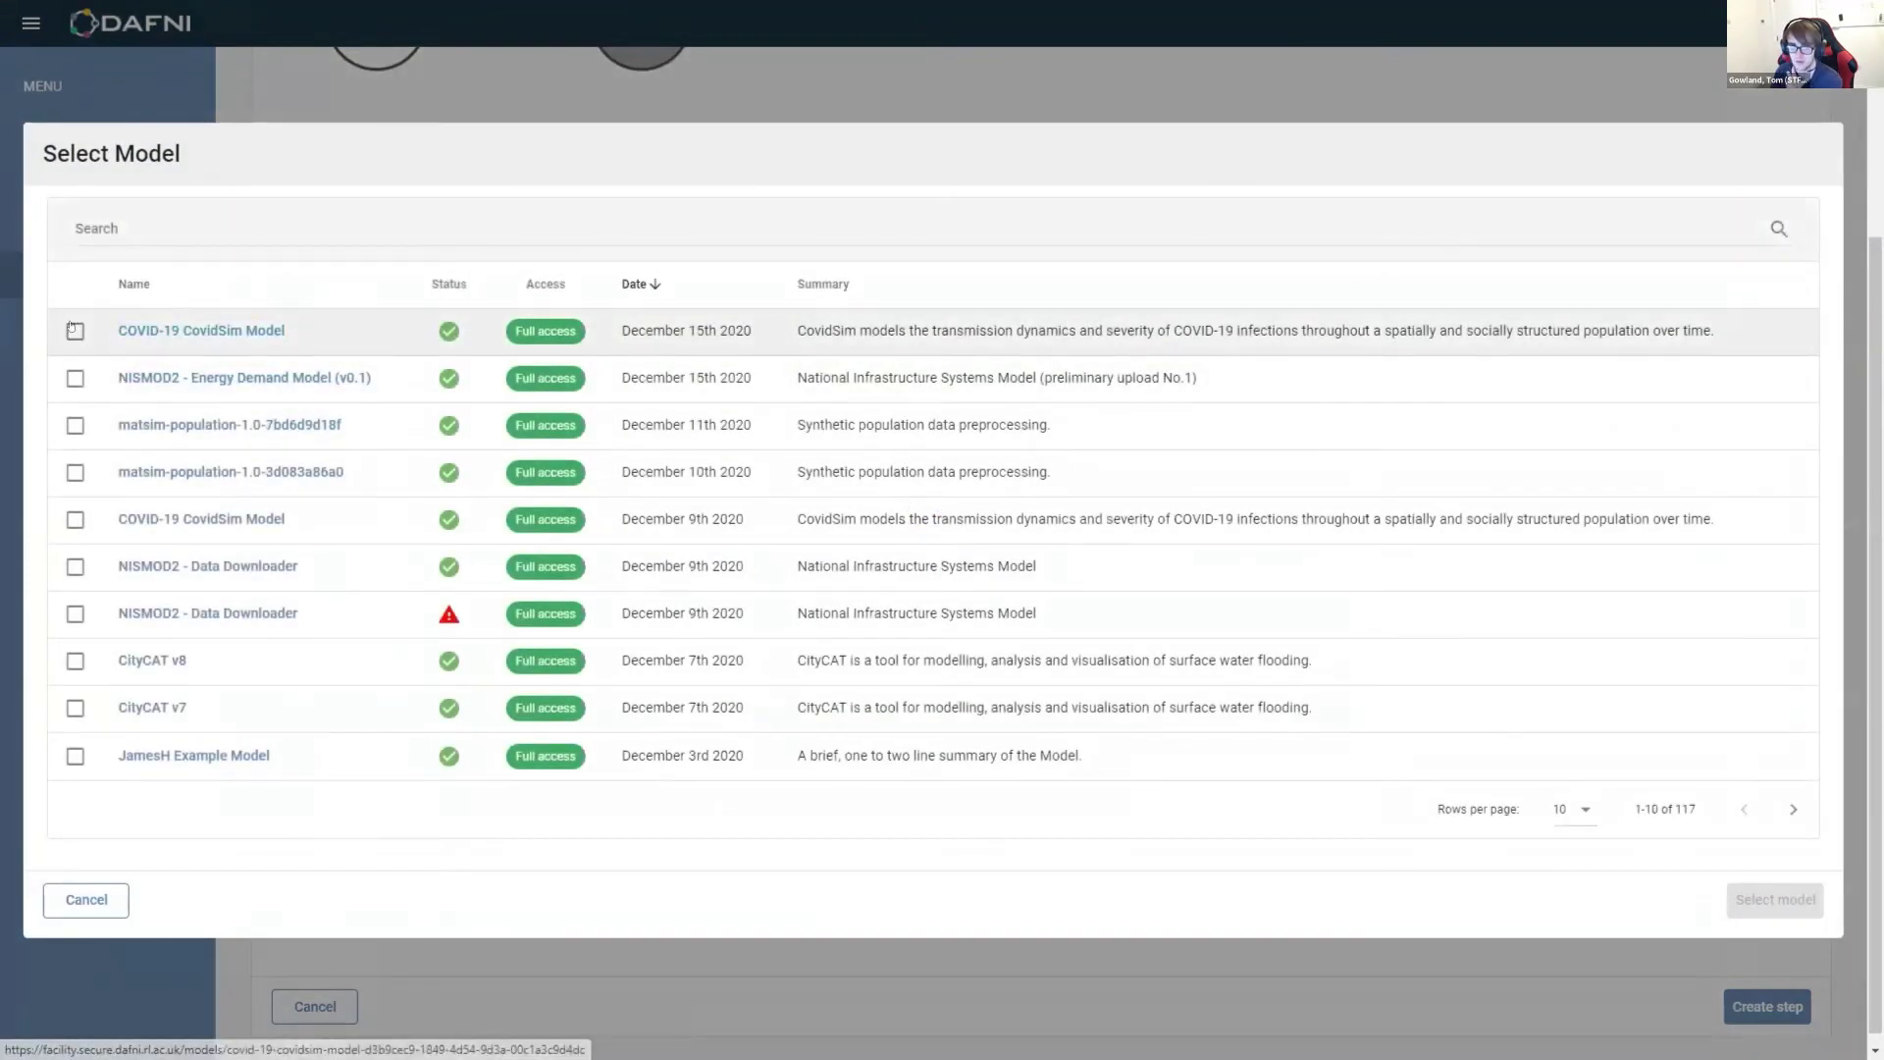
{"action": "left_click", "coordinate": [202, 331]}
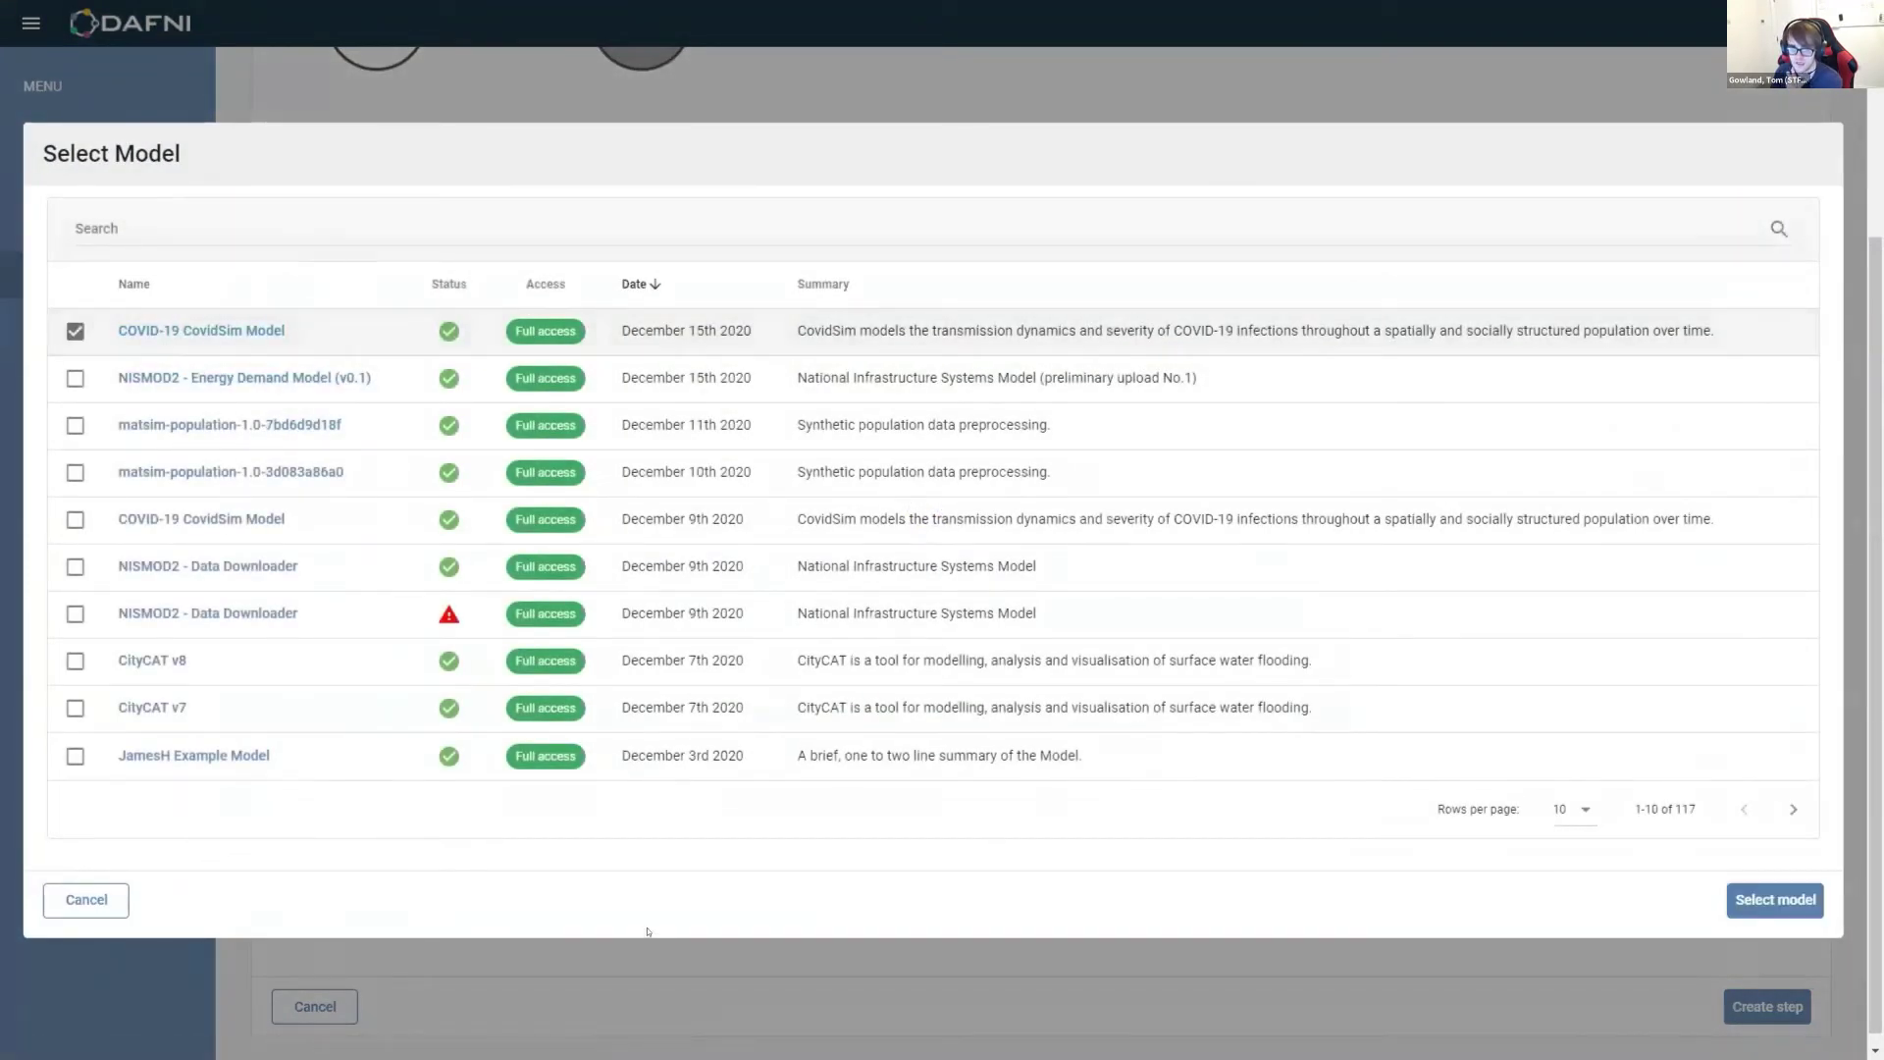
{"action": "left_click", "coordinate": [1784, 903]}
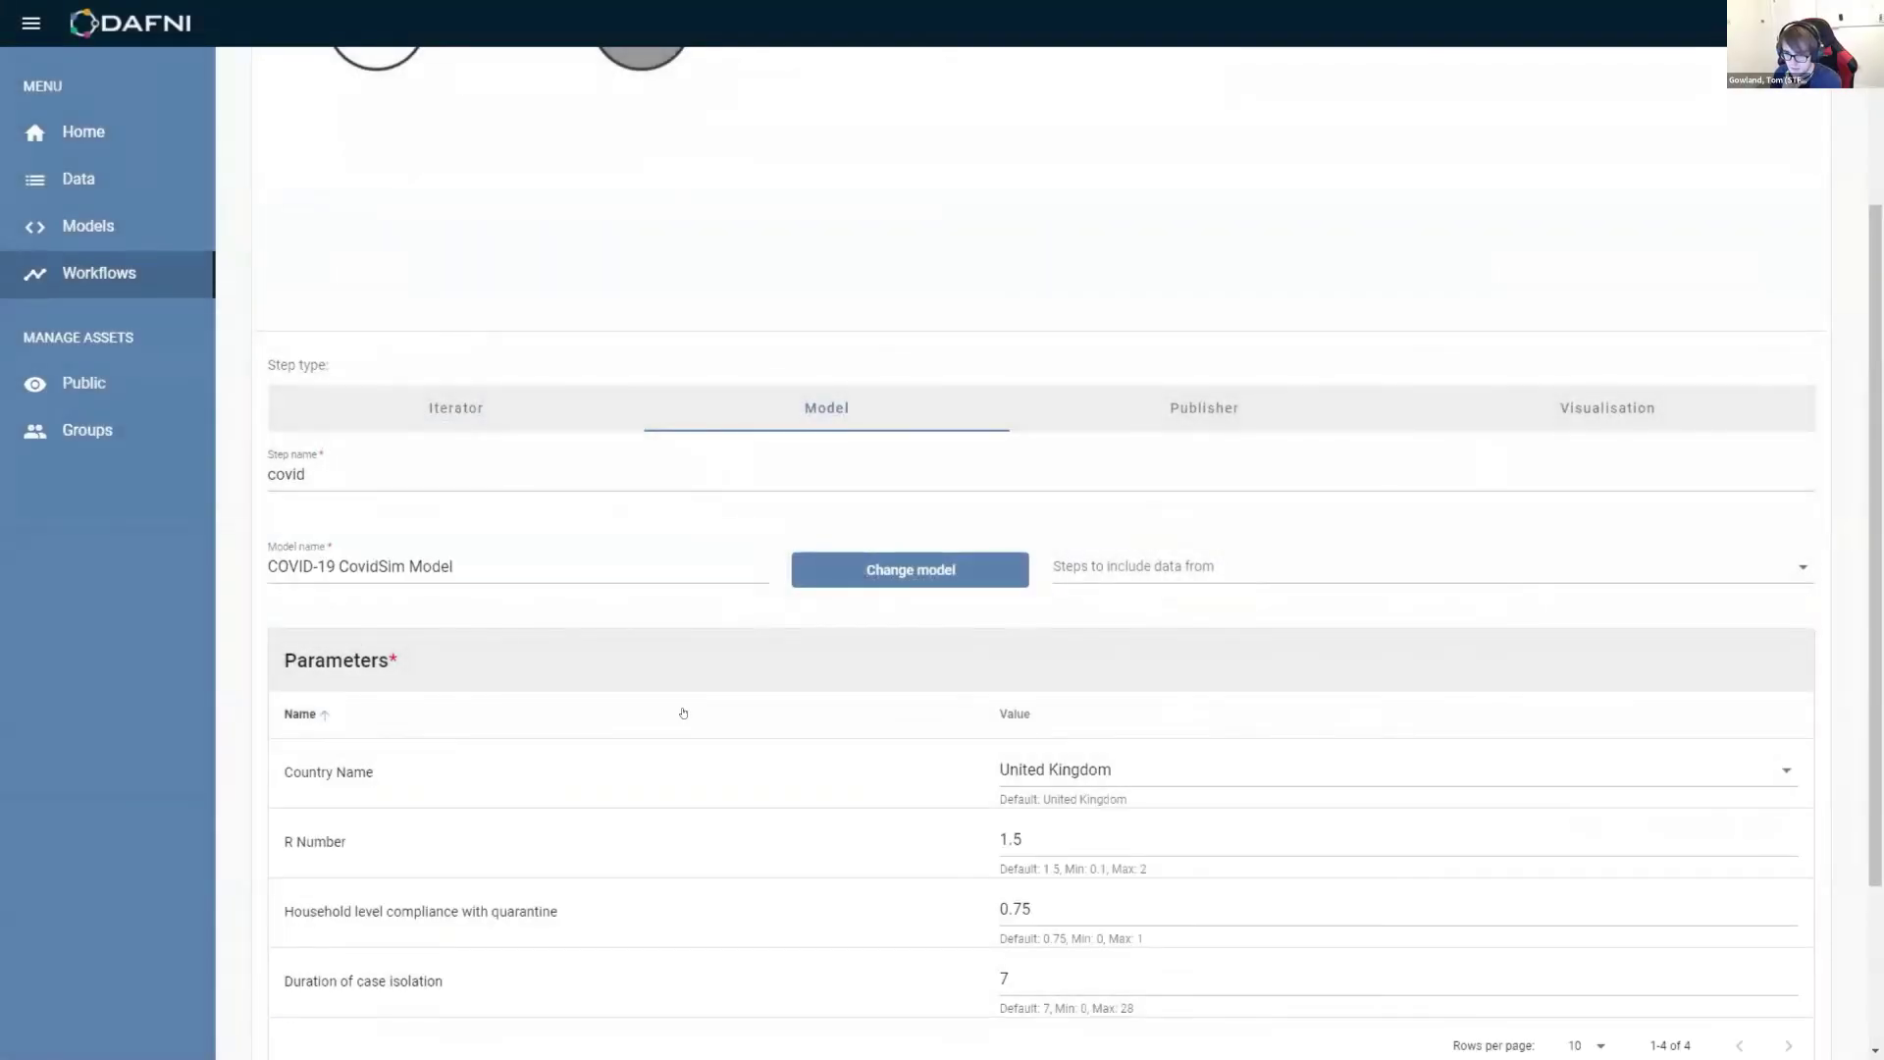
Step: Choose United Kingdom as the covid step's Country Name and set its R Number to 1.8
{"action": "scroll", "coordinate": [683, 706], "scroll_direction": "down", "scroll_amount": 1}
{"action": "scroll", "coordinate": [683, 701], "scroll_direction": "down", "scroll_amount": 2}
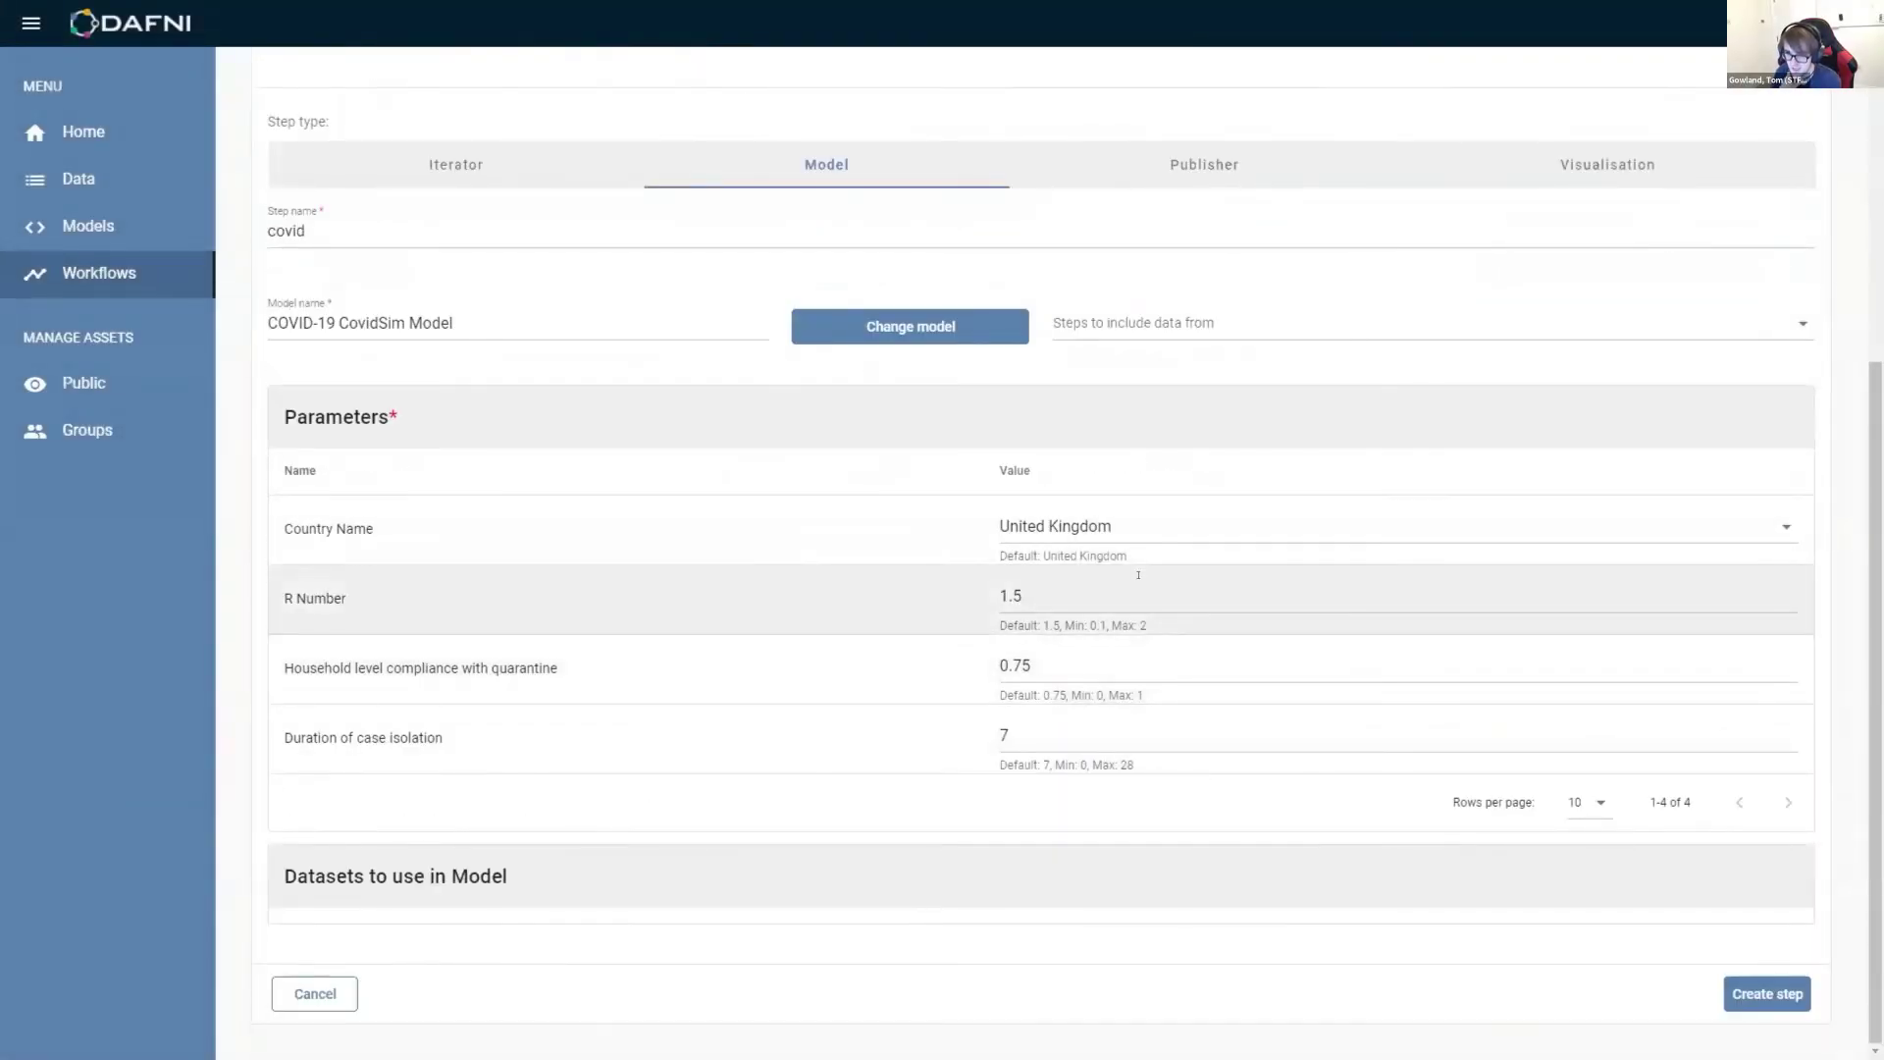
{"action": "scroll", "coordinate": [1107, 620], "scroll_direction": "up", "scroll_amount": 1}
{"action": "left_click", "coordinate": [1107, 622]}
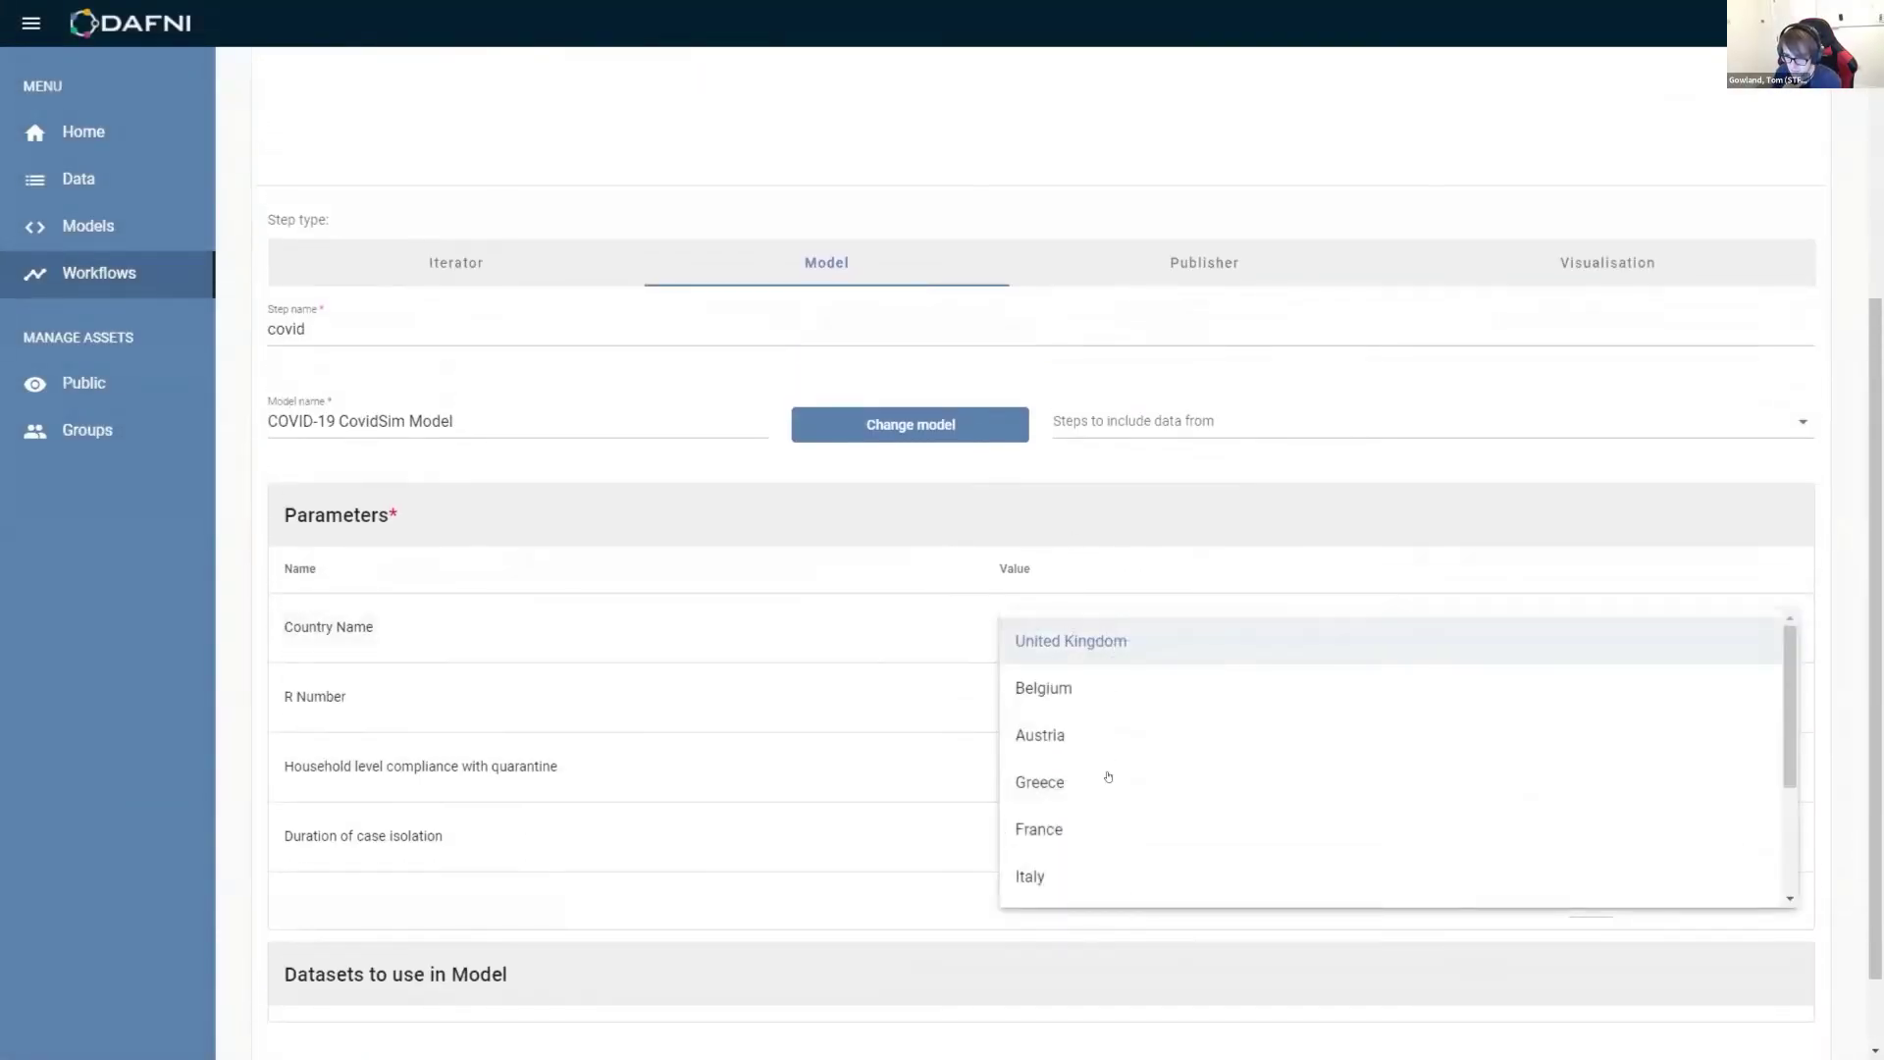
{"action": "scroll", "coordinate": [1108, 777], "scroll_direction": "down", "scroll_amount": 2}
{"action": "scroll", "coordinate": [1108, 776], "scroll_direction": "up", "scroll_amount": 2}
{"action": "left_click", "coordinate": [1089, 645]}
{"action": "double_click", "coordinate": [1012, 695]}
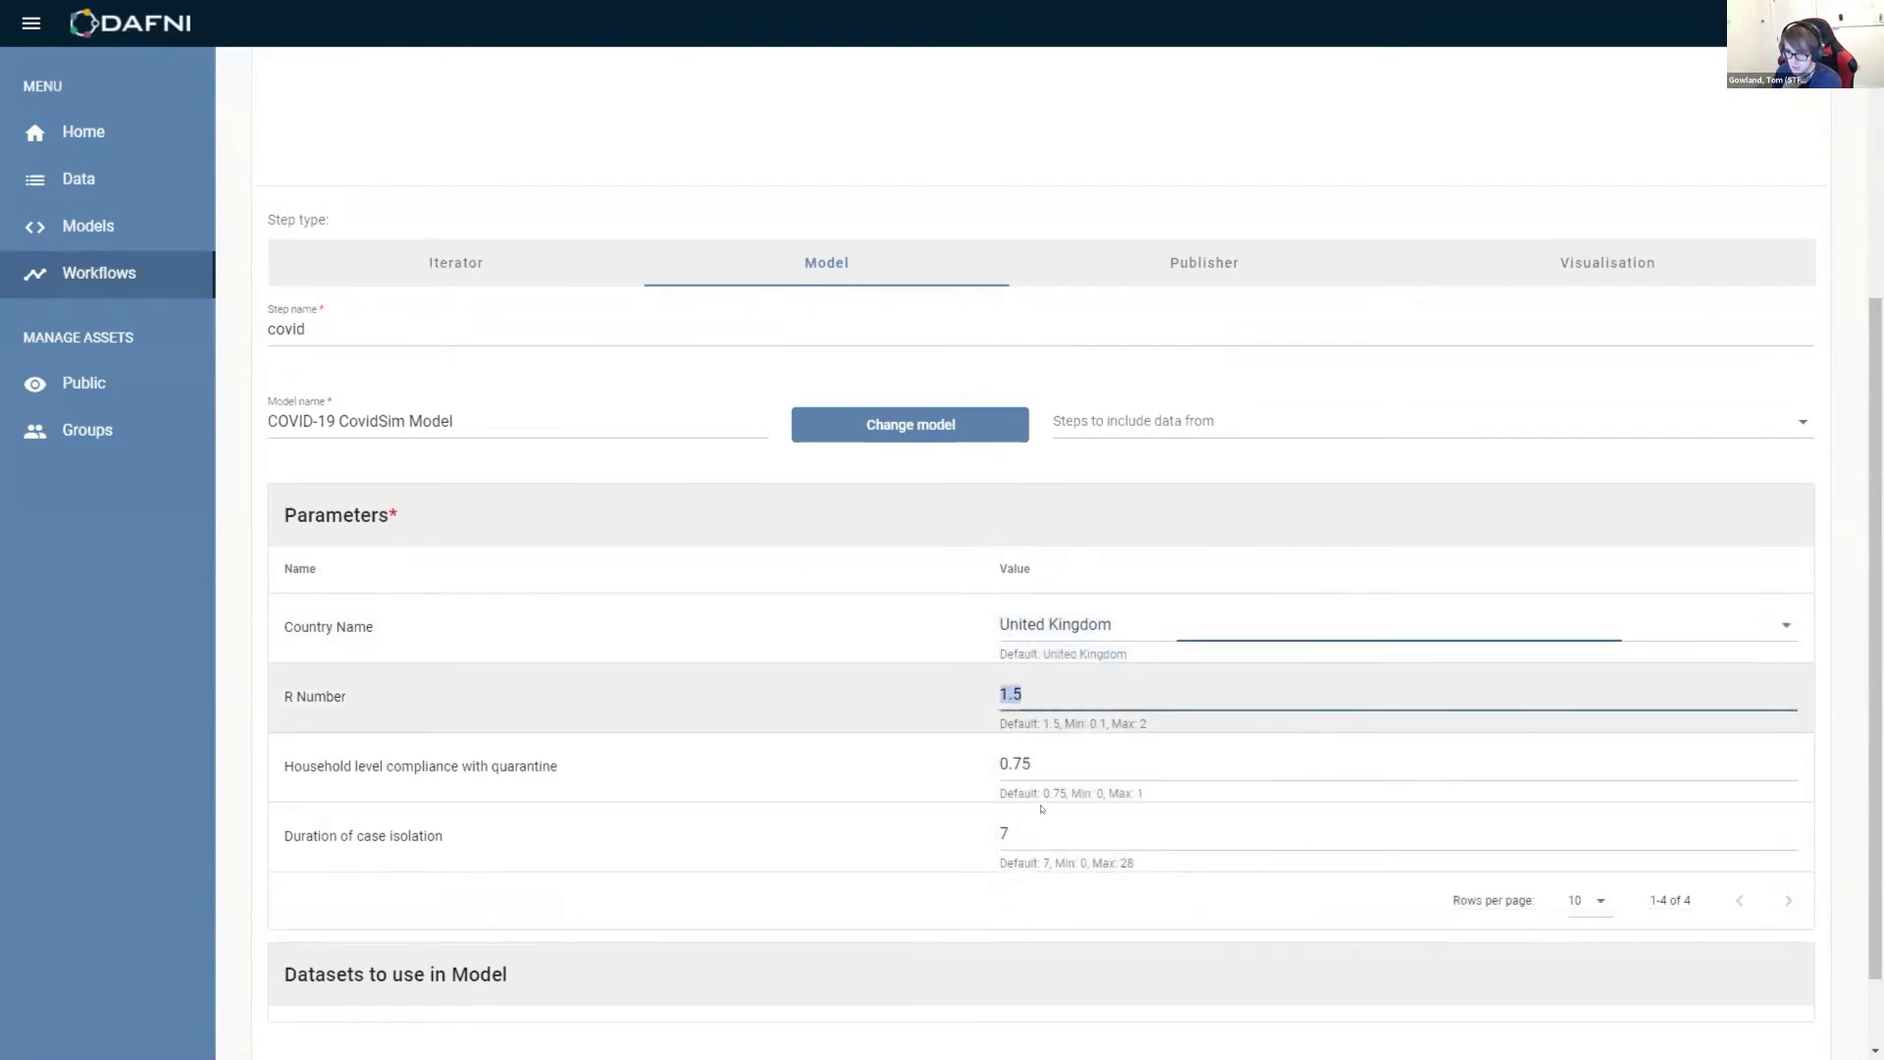
{"action": "type", "text": "1.8"}
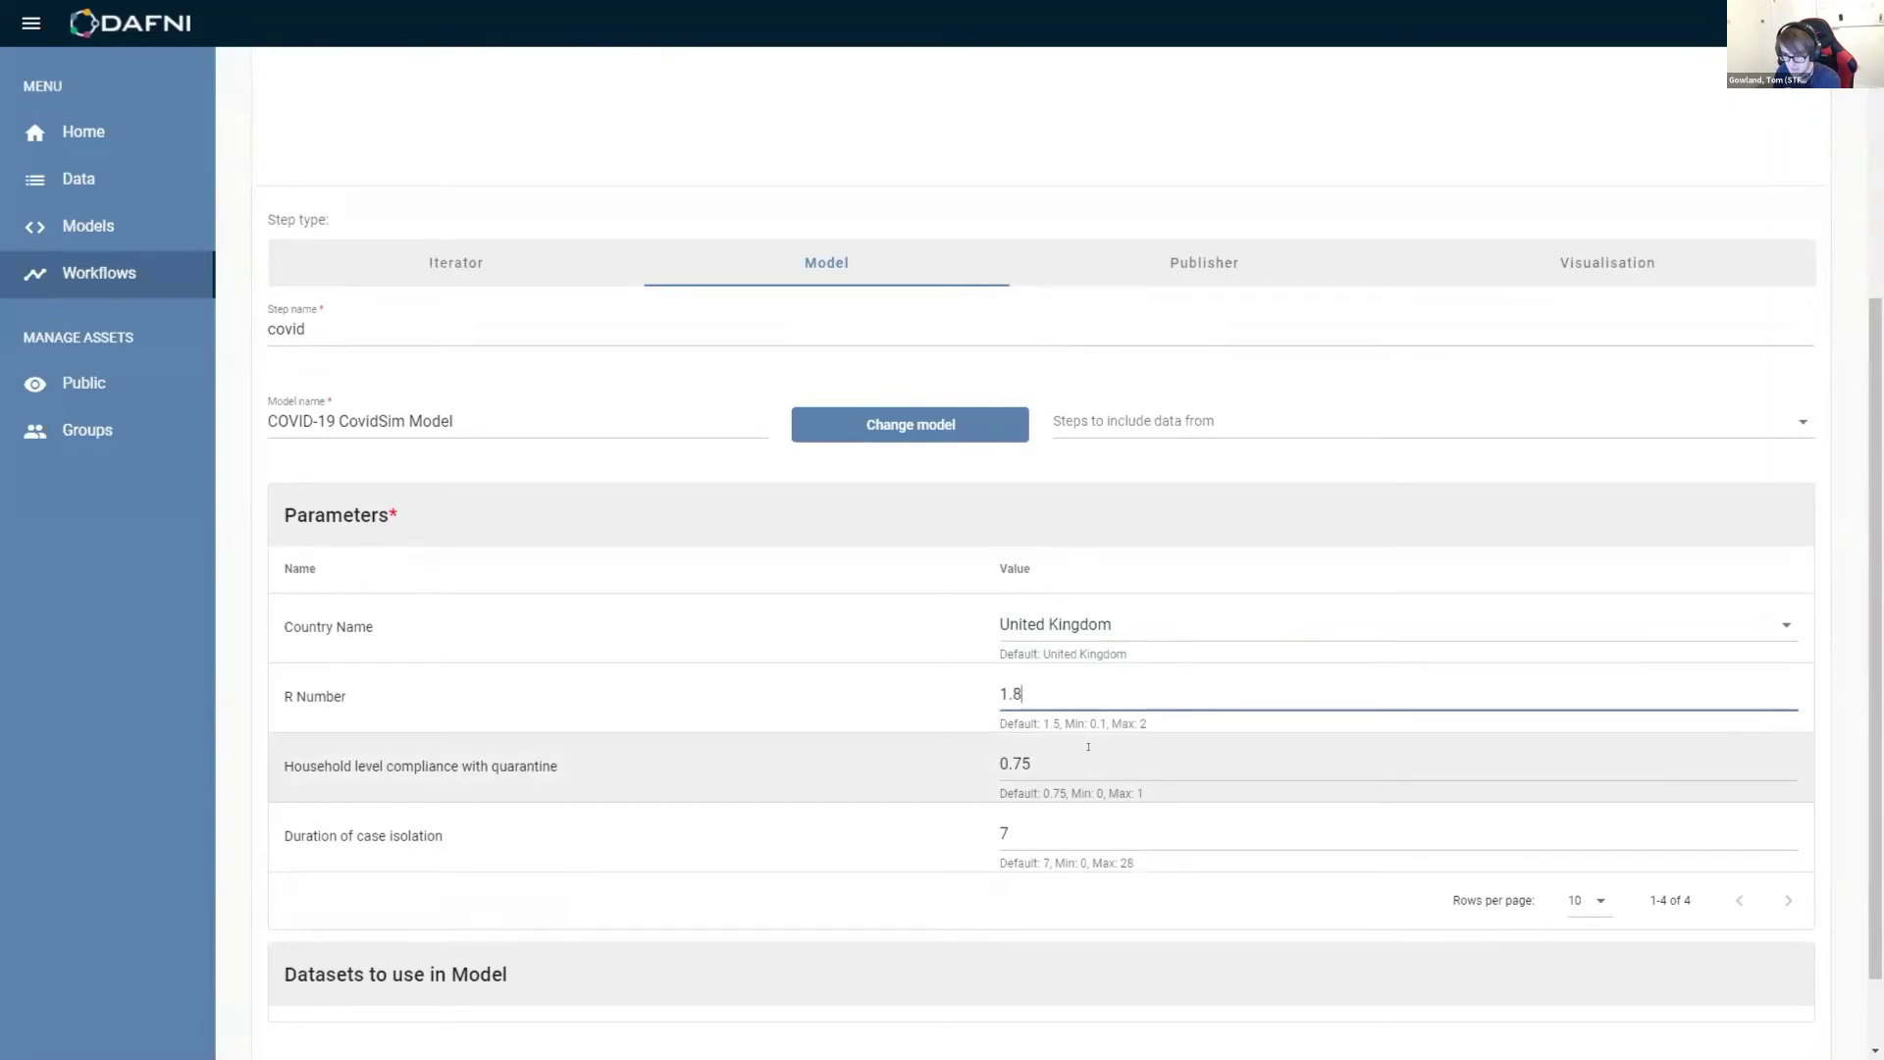
{"action": "key", "text": "Tab"}
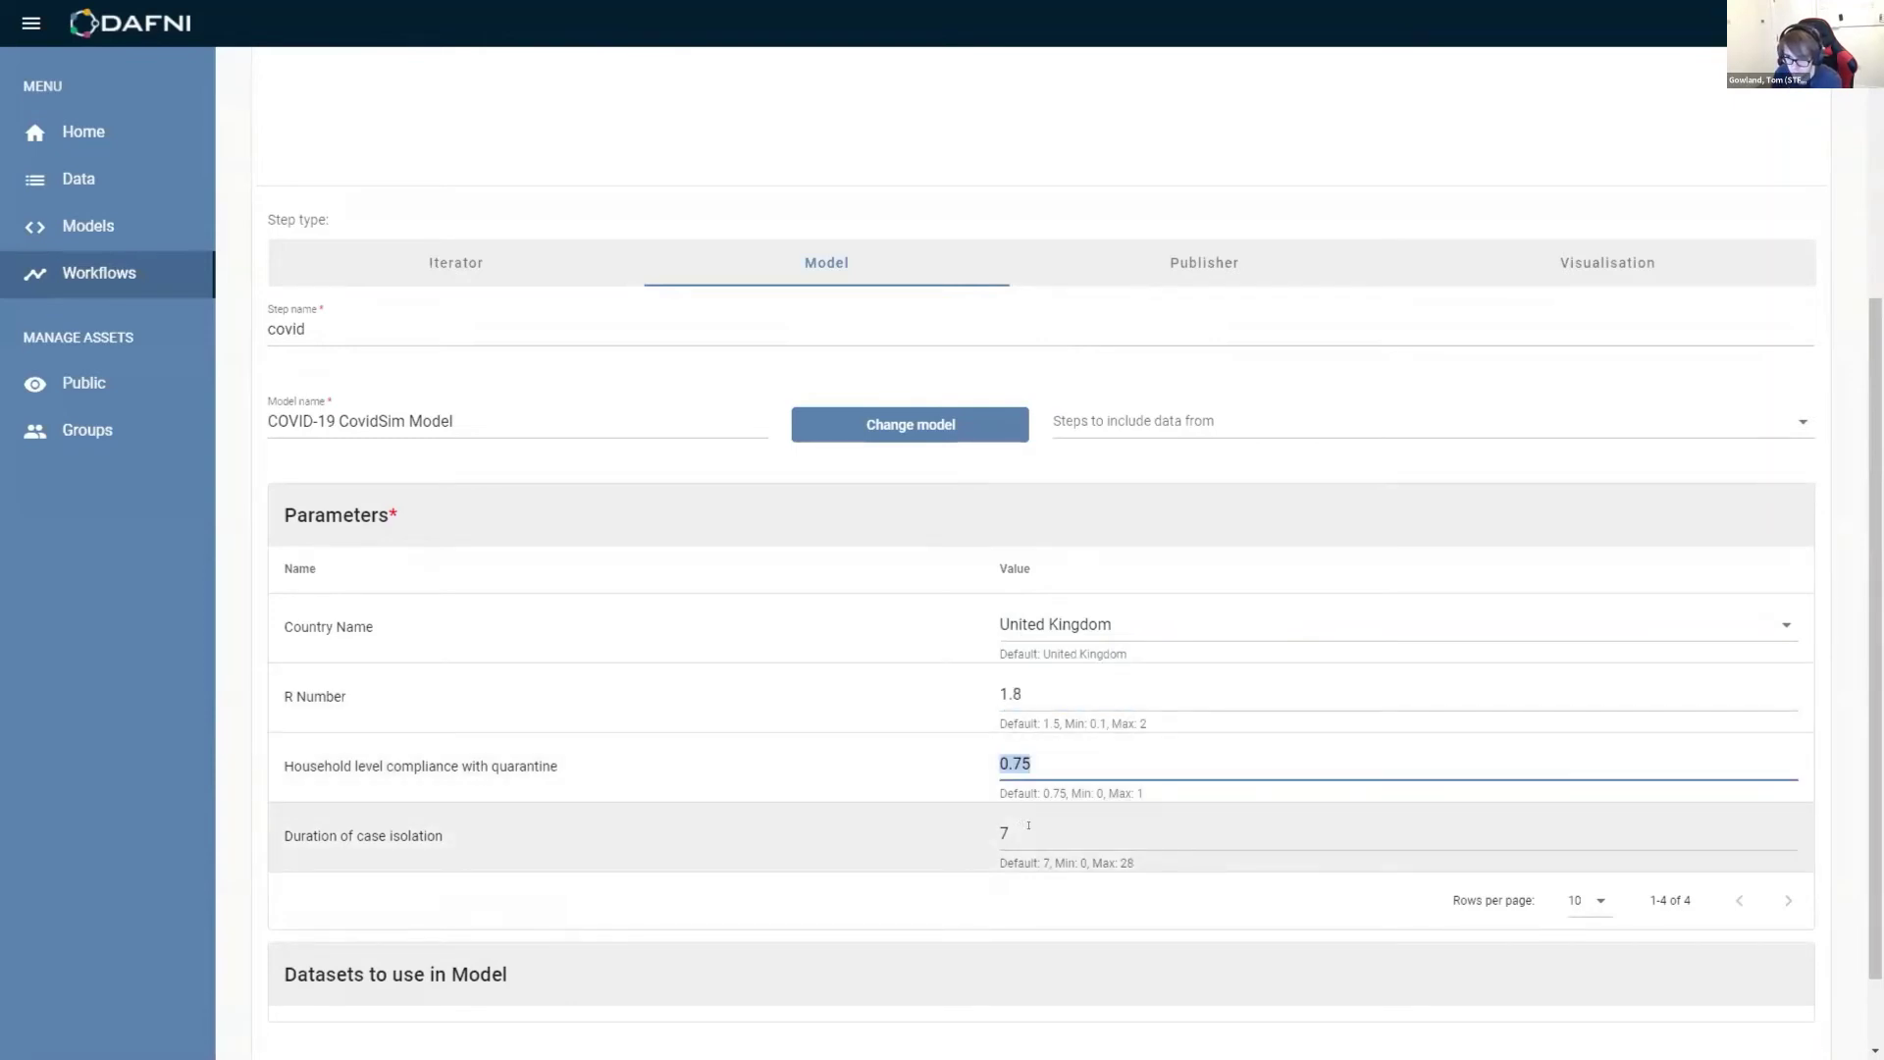
Step: Keep the default household quarantine compliance and case isolation duration, and create the covid step
{"action": "key", "text": "Tab"}
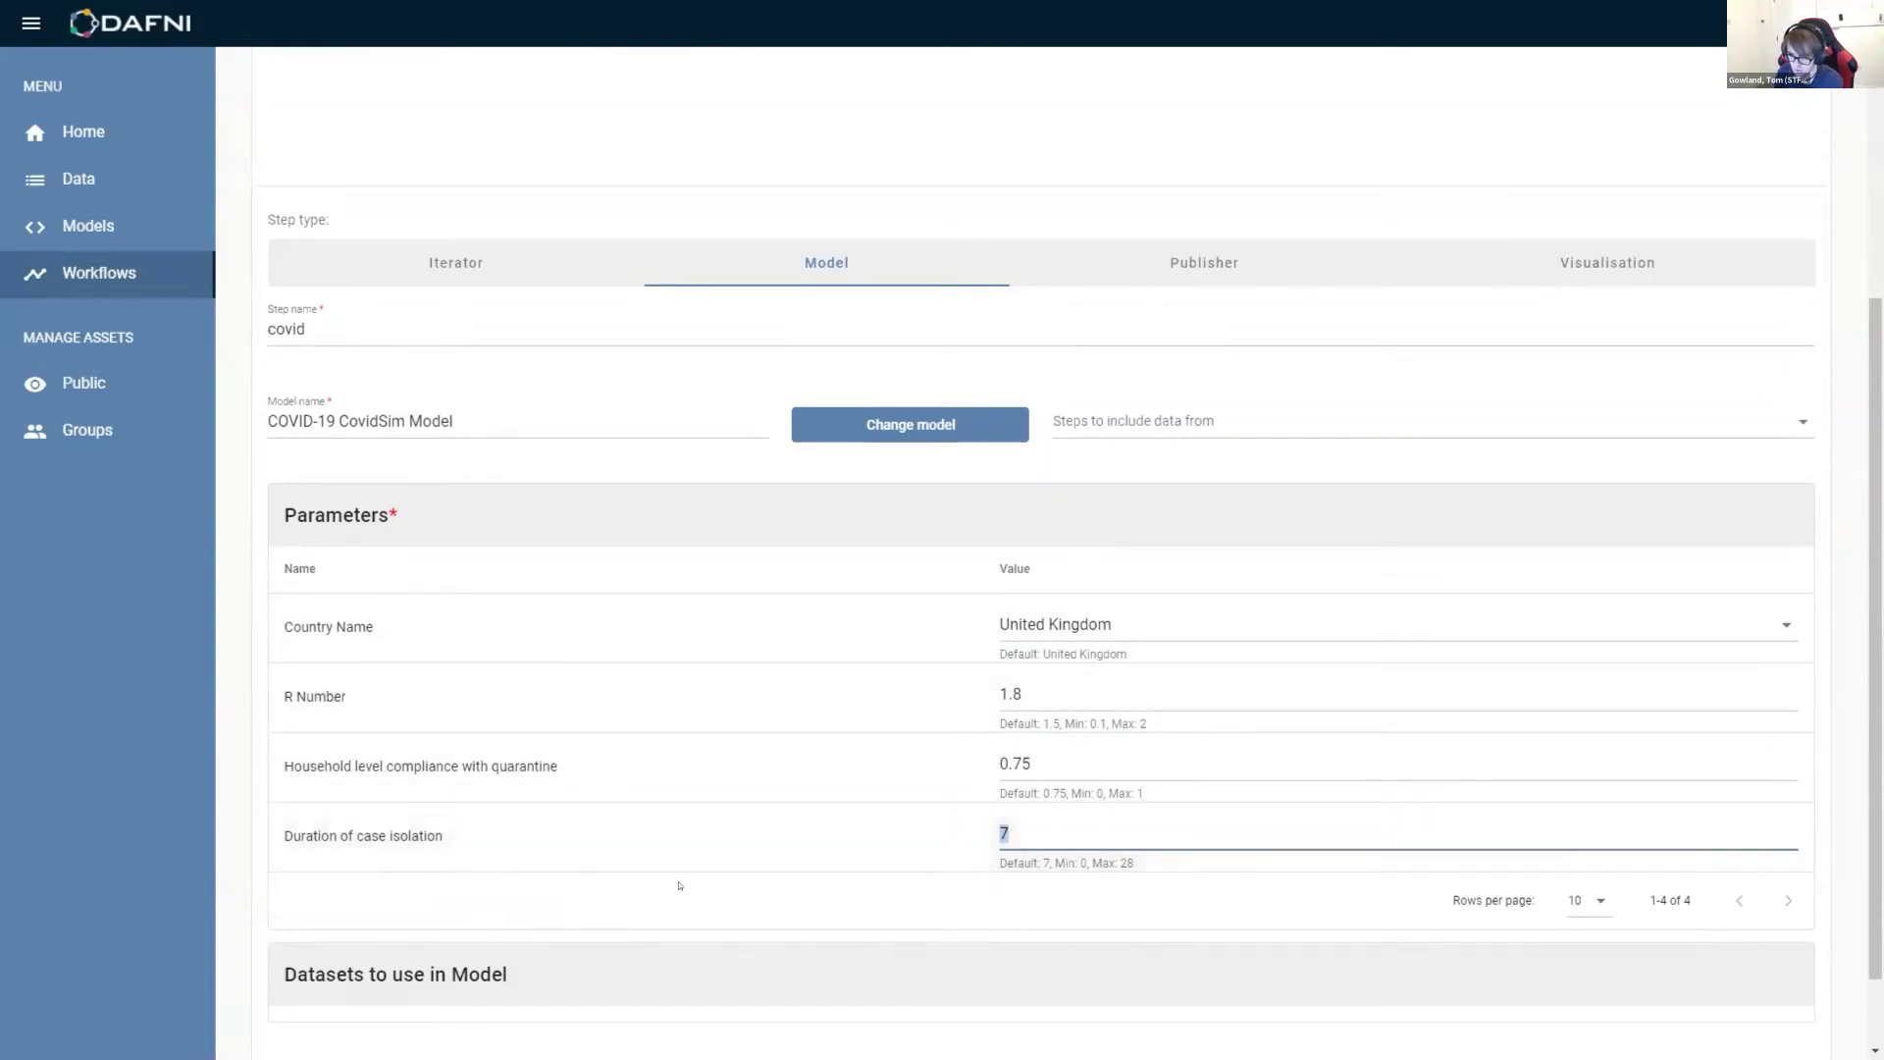
{"action": "scroll", "coordinate": [713, 843], "scroll_direction": "down", "scroll_amount": 1}
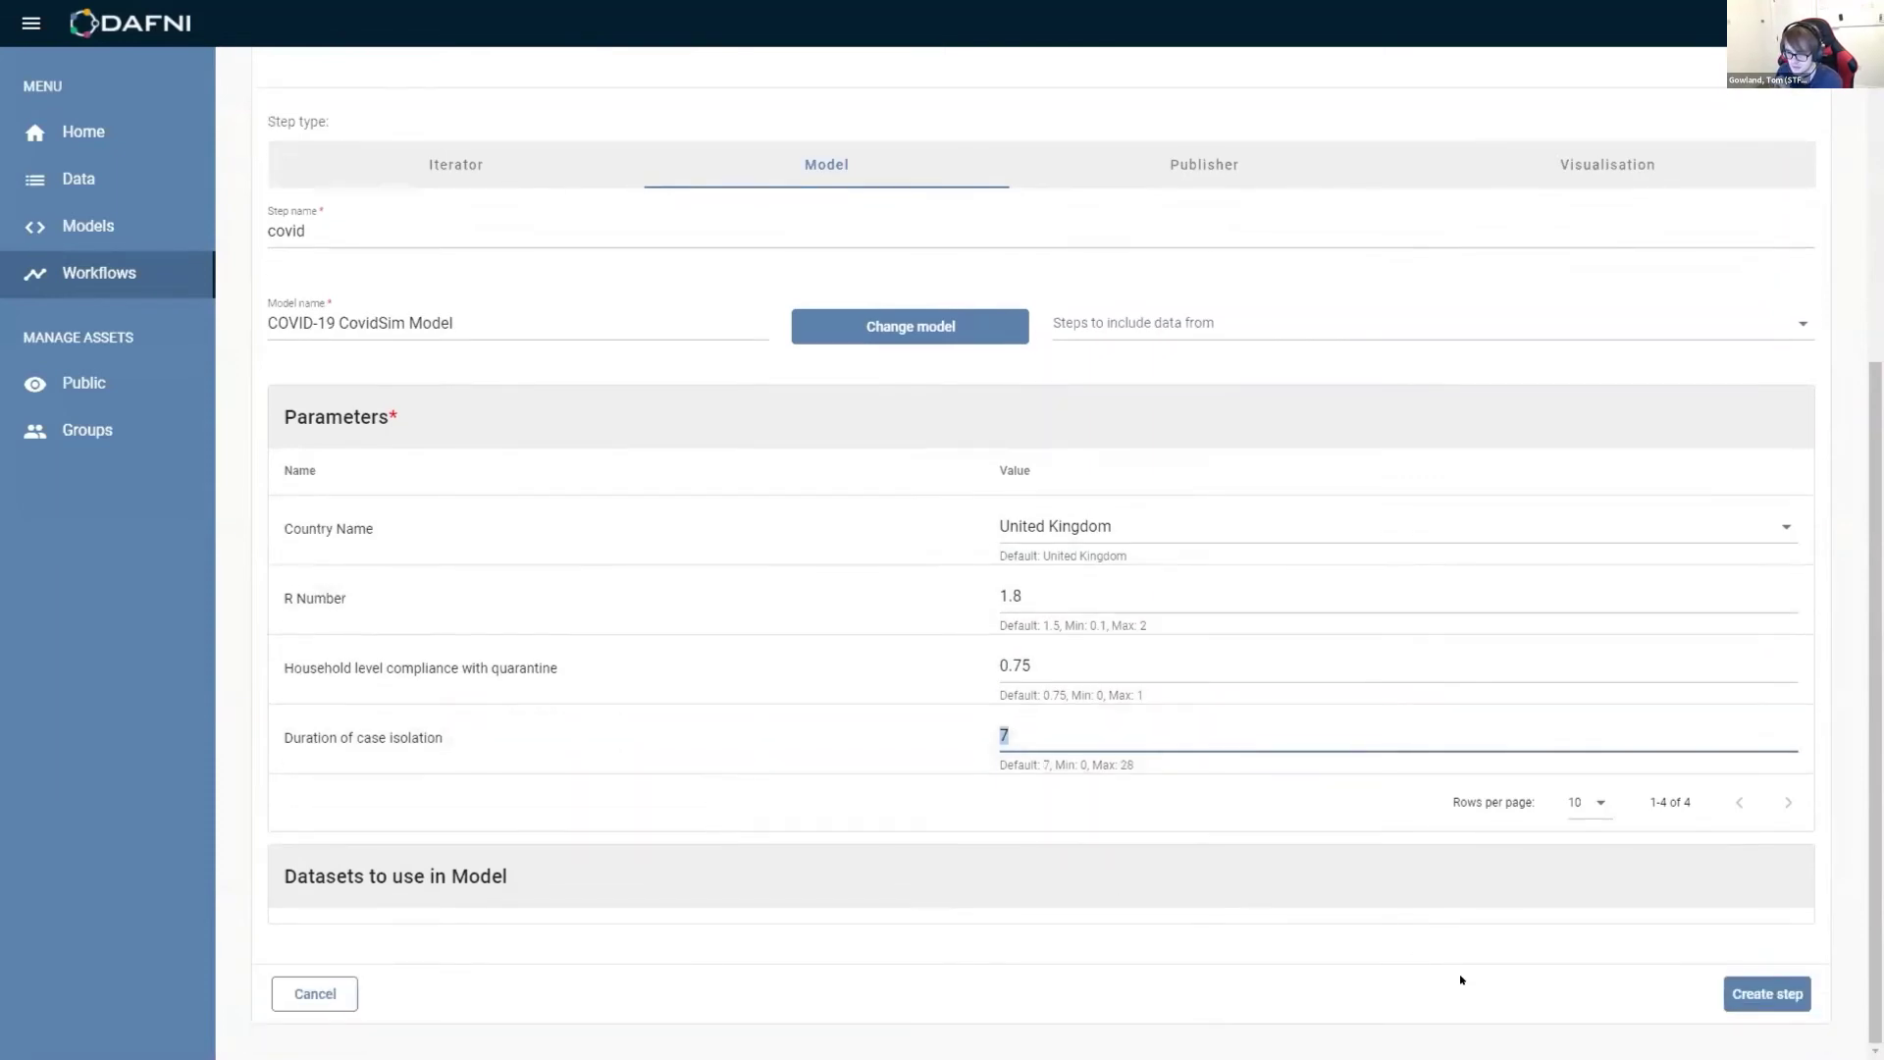
{"action": "left_click", "coordinate": [1782, 987]}
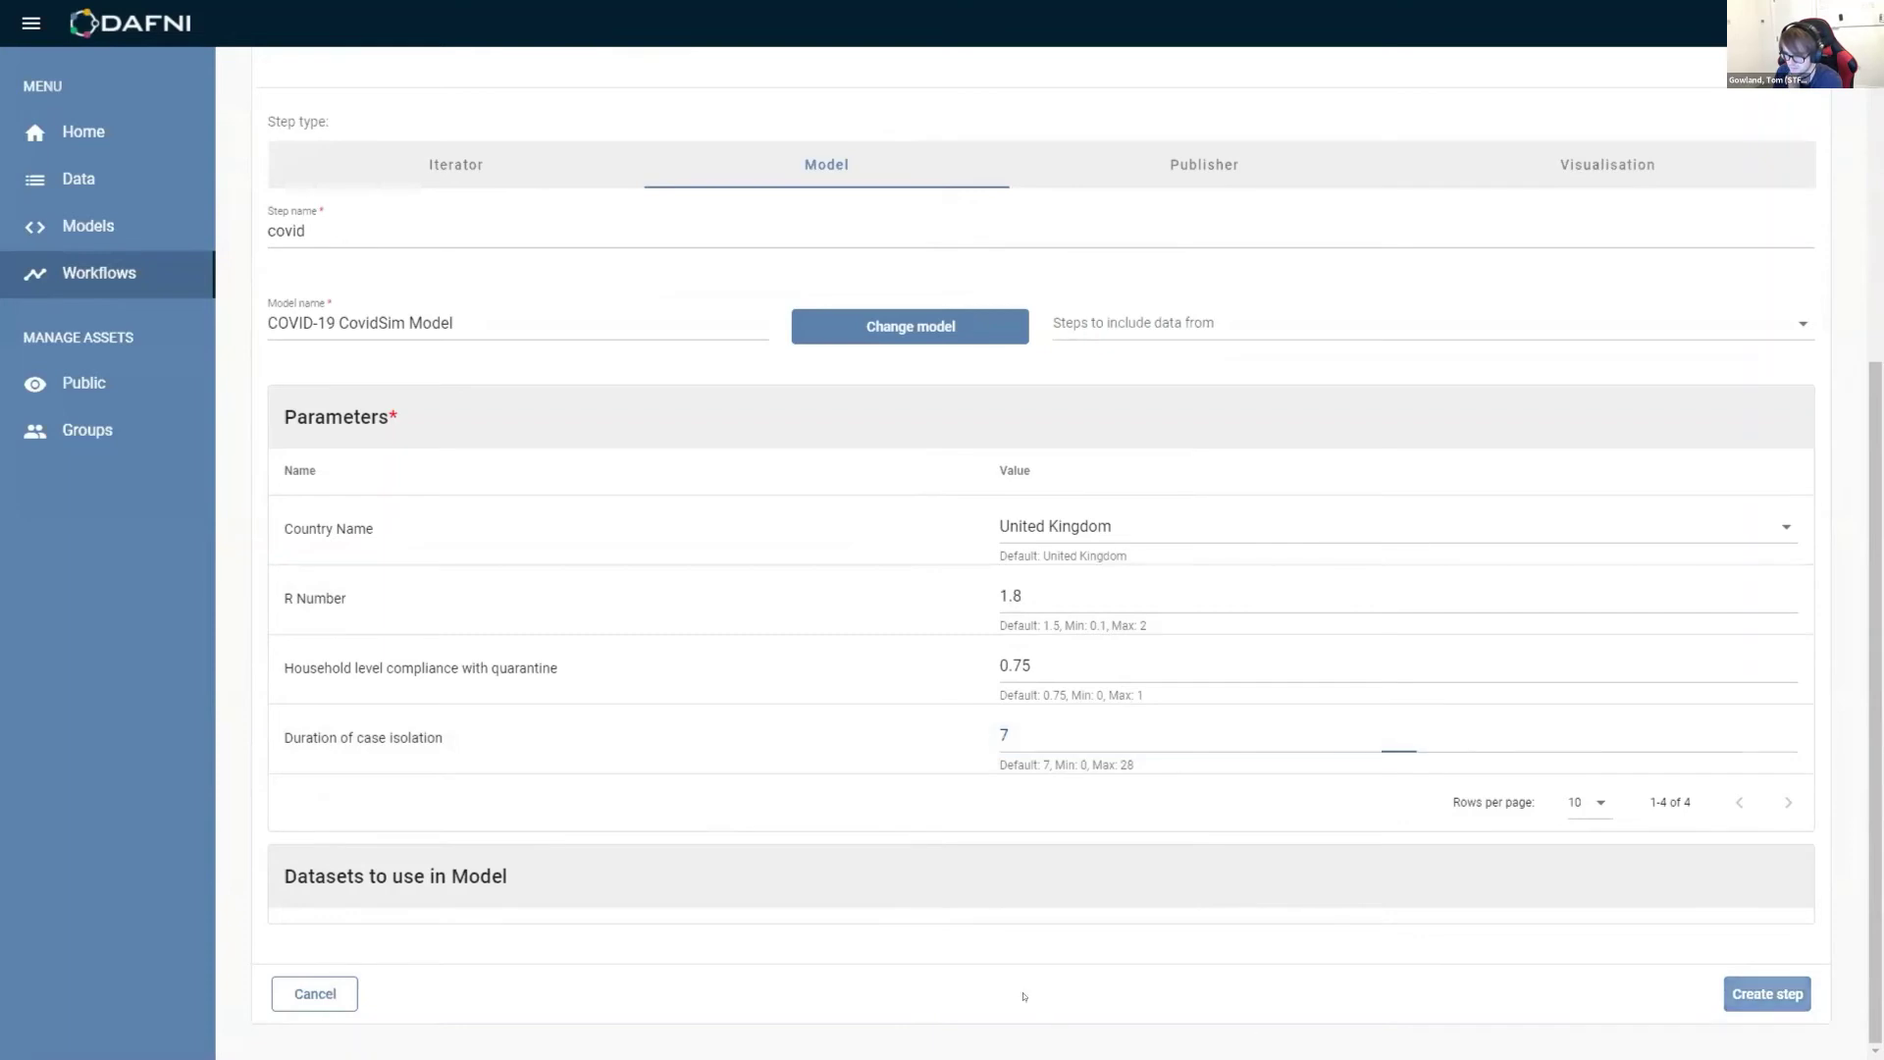
Step: Check the created covid step, and view the Publisher settings for a new step between covid and End
{"action": "left_click", "coordinate": [718, 313]}
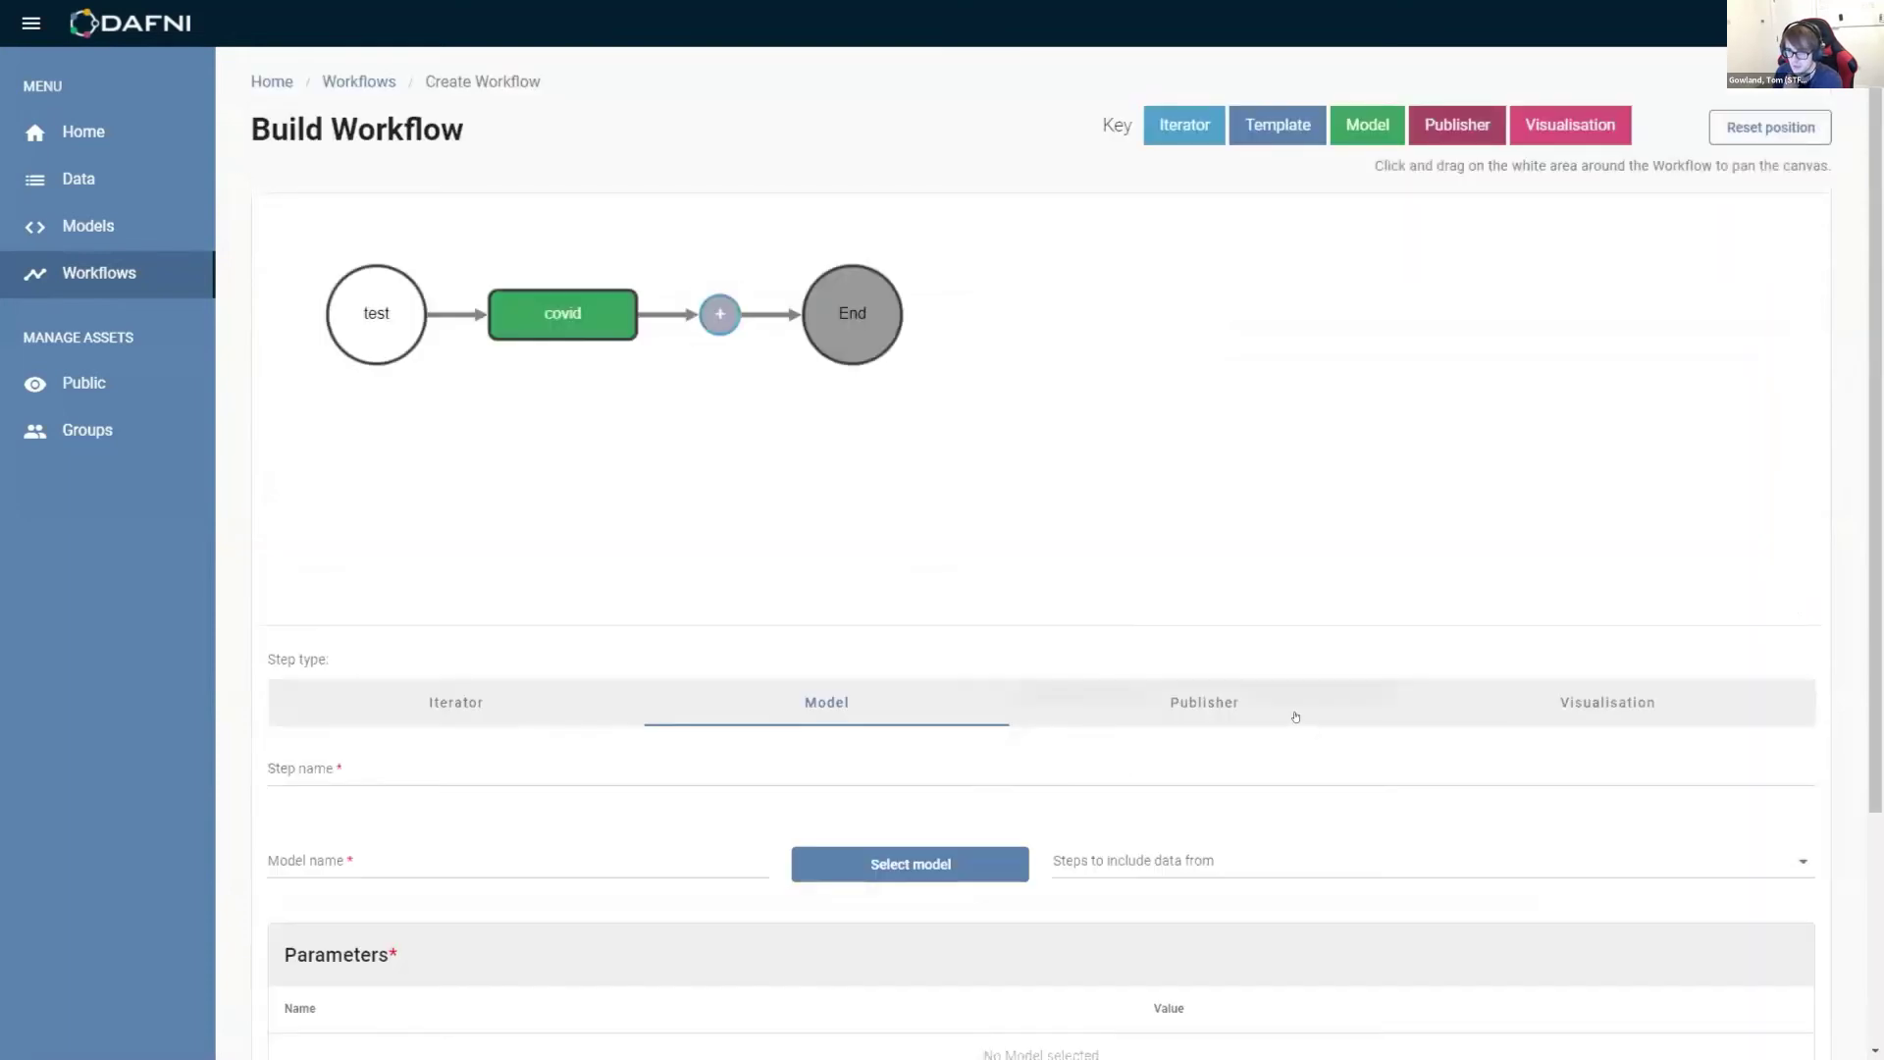
{"action": "left_click", "coordinate": [556, 323]}
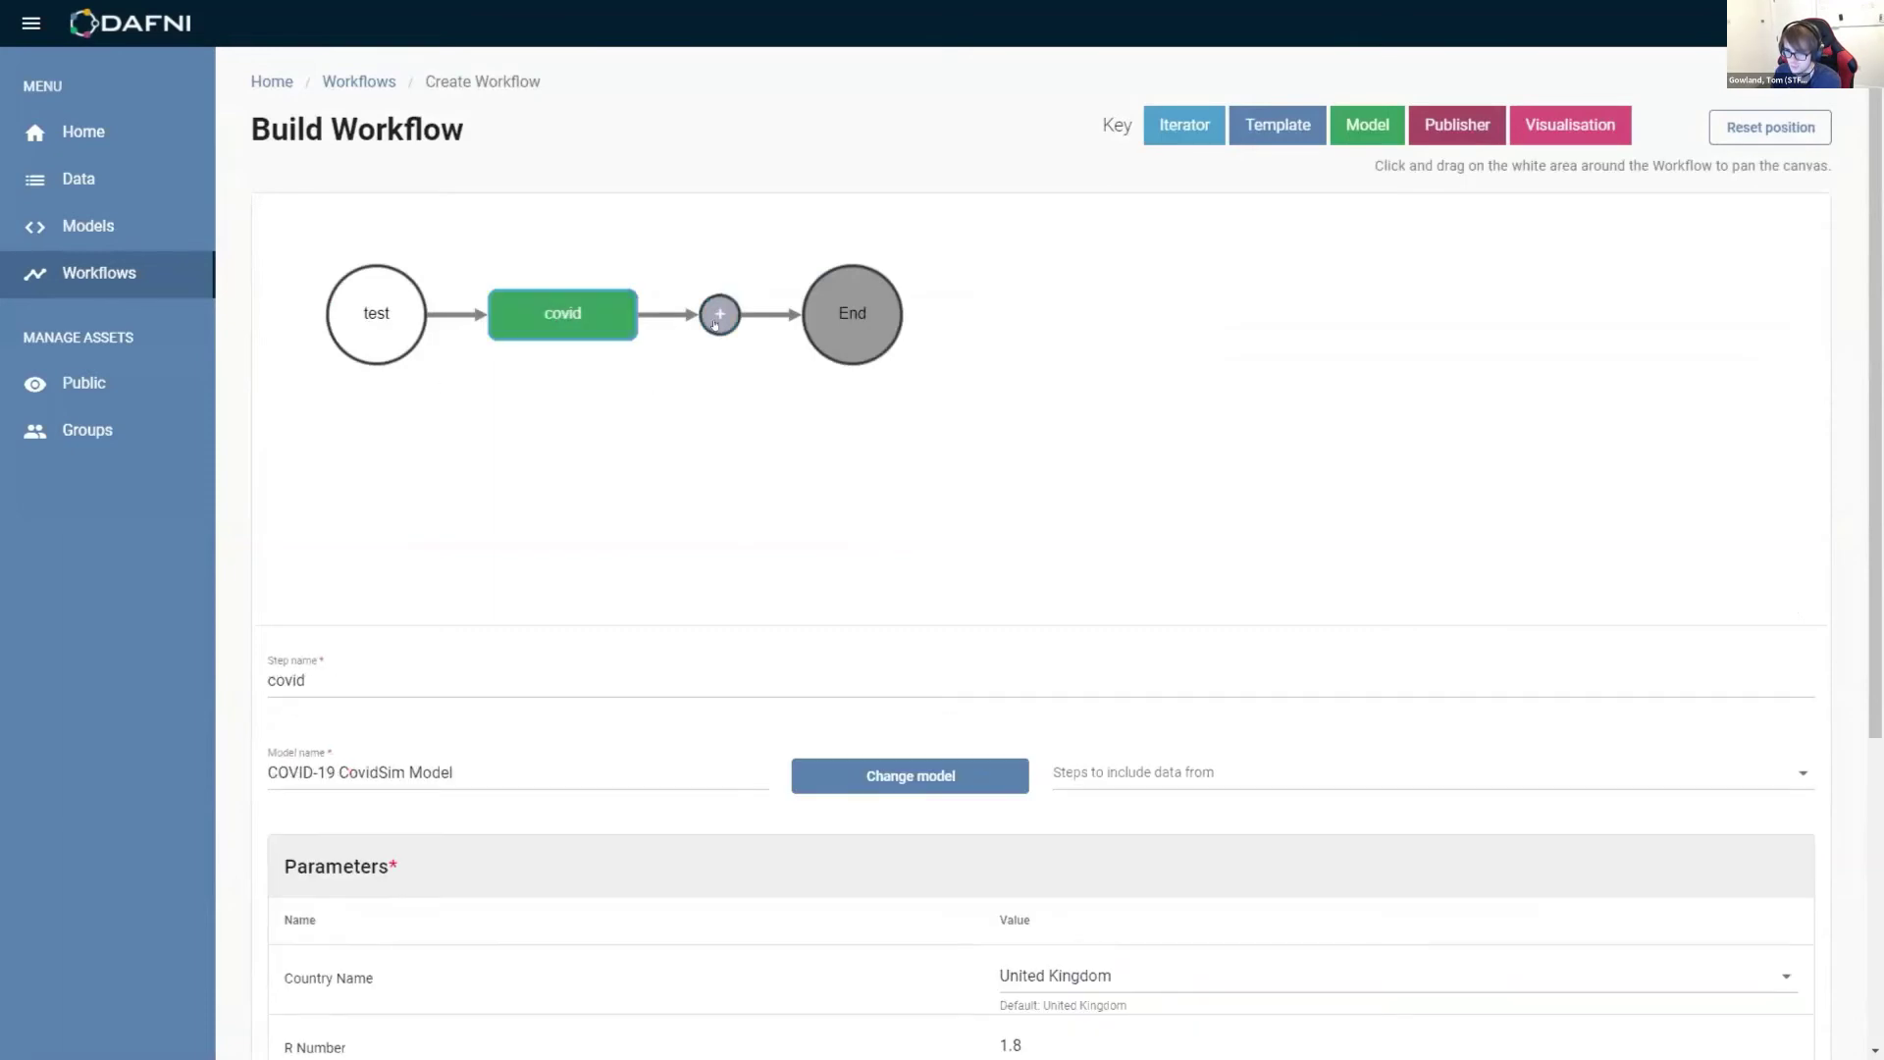
{"action": "left_click", "coordinate": [717, 315]}
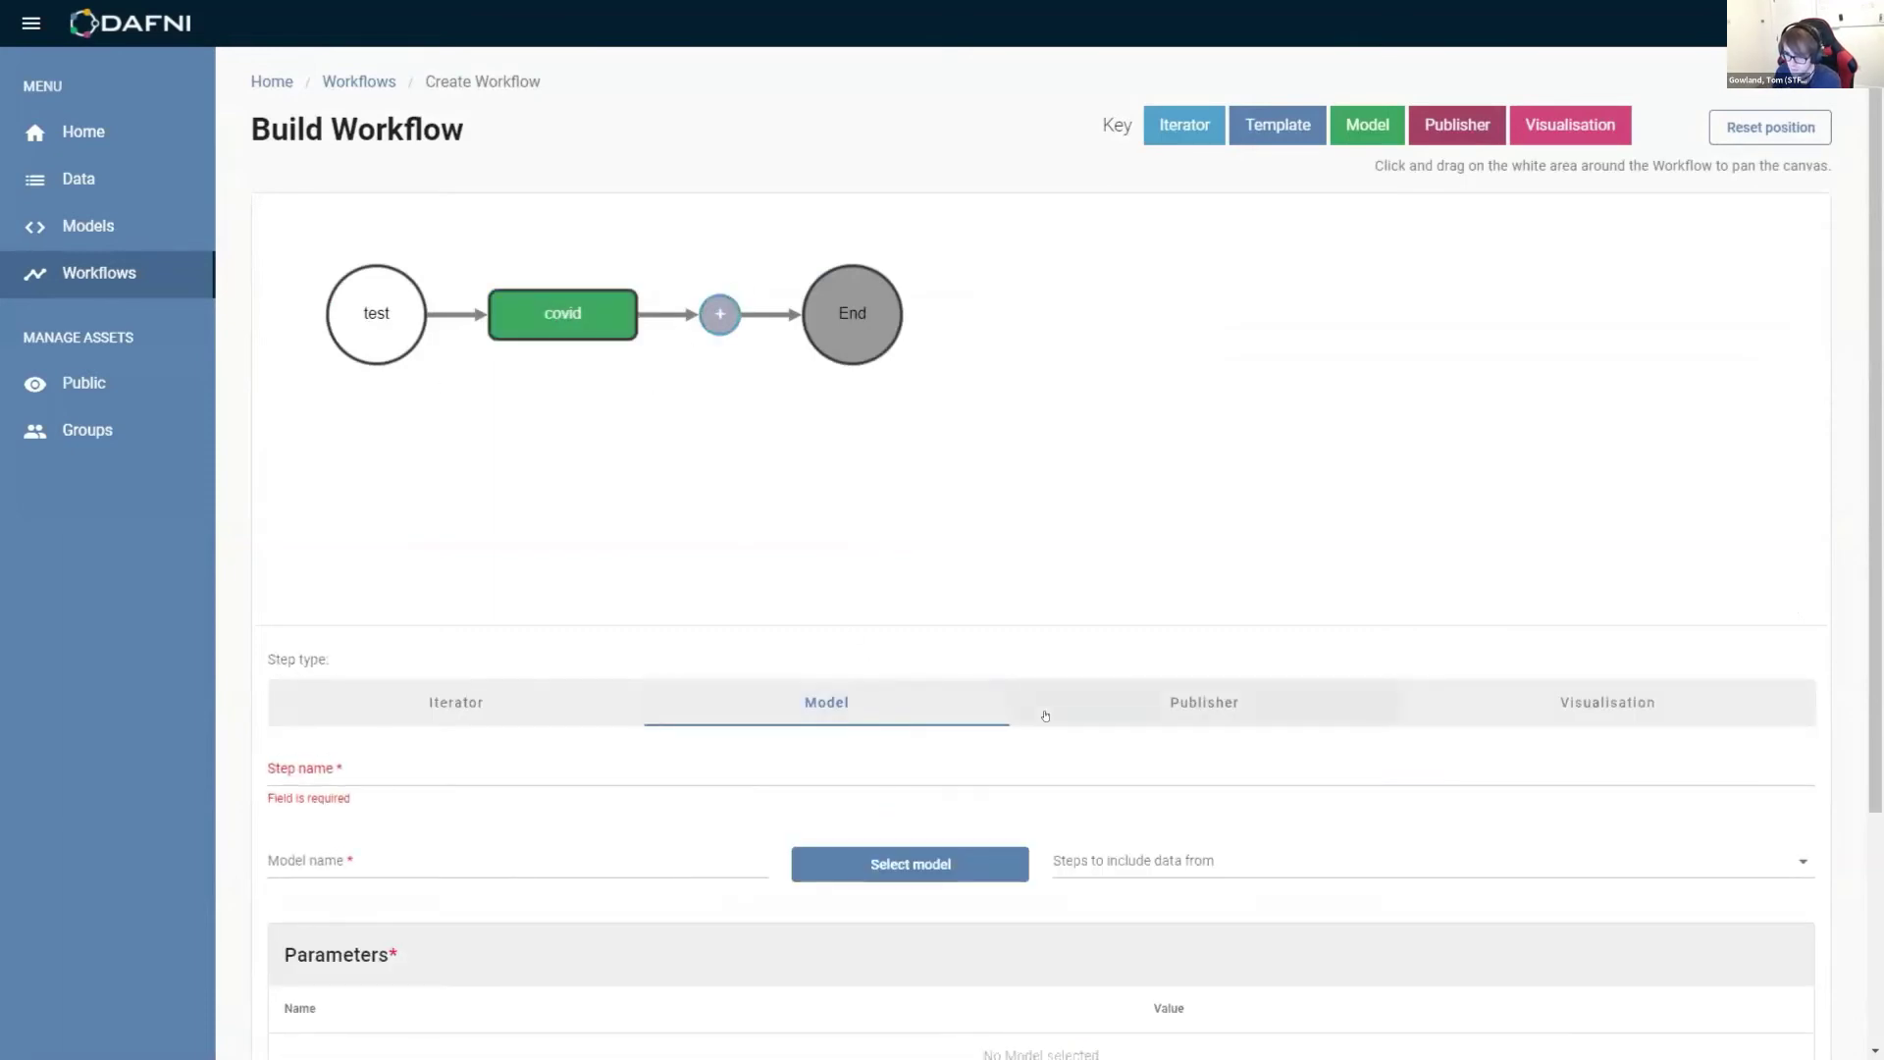
{"action": "left_click", "coordinate": [1201, 714]}
{"action": "scroll", "coordinate": [761, 770], "scroll_direction": "down", "scroll_amount": 2}
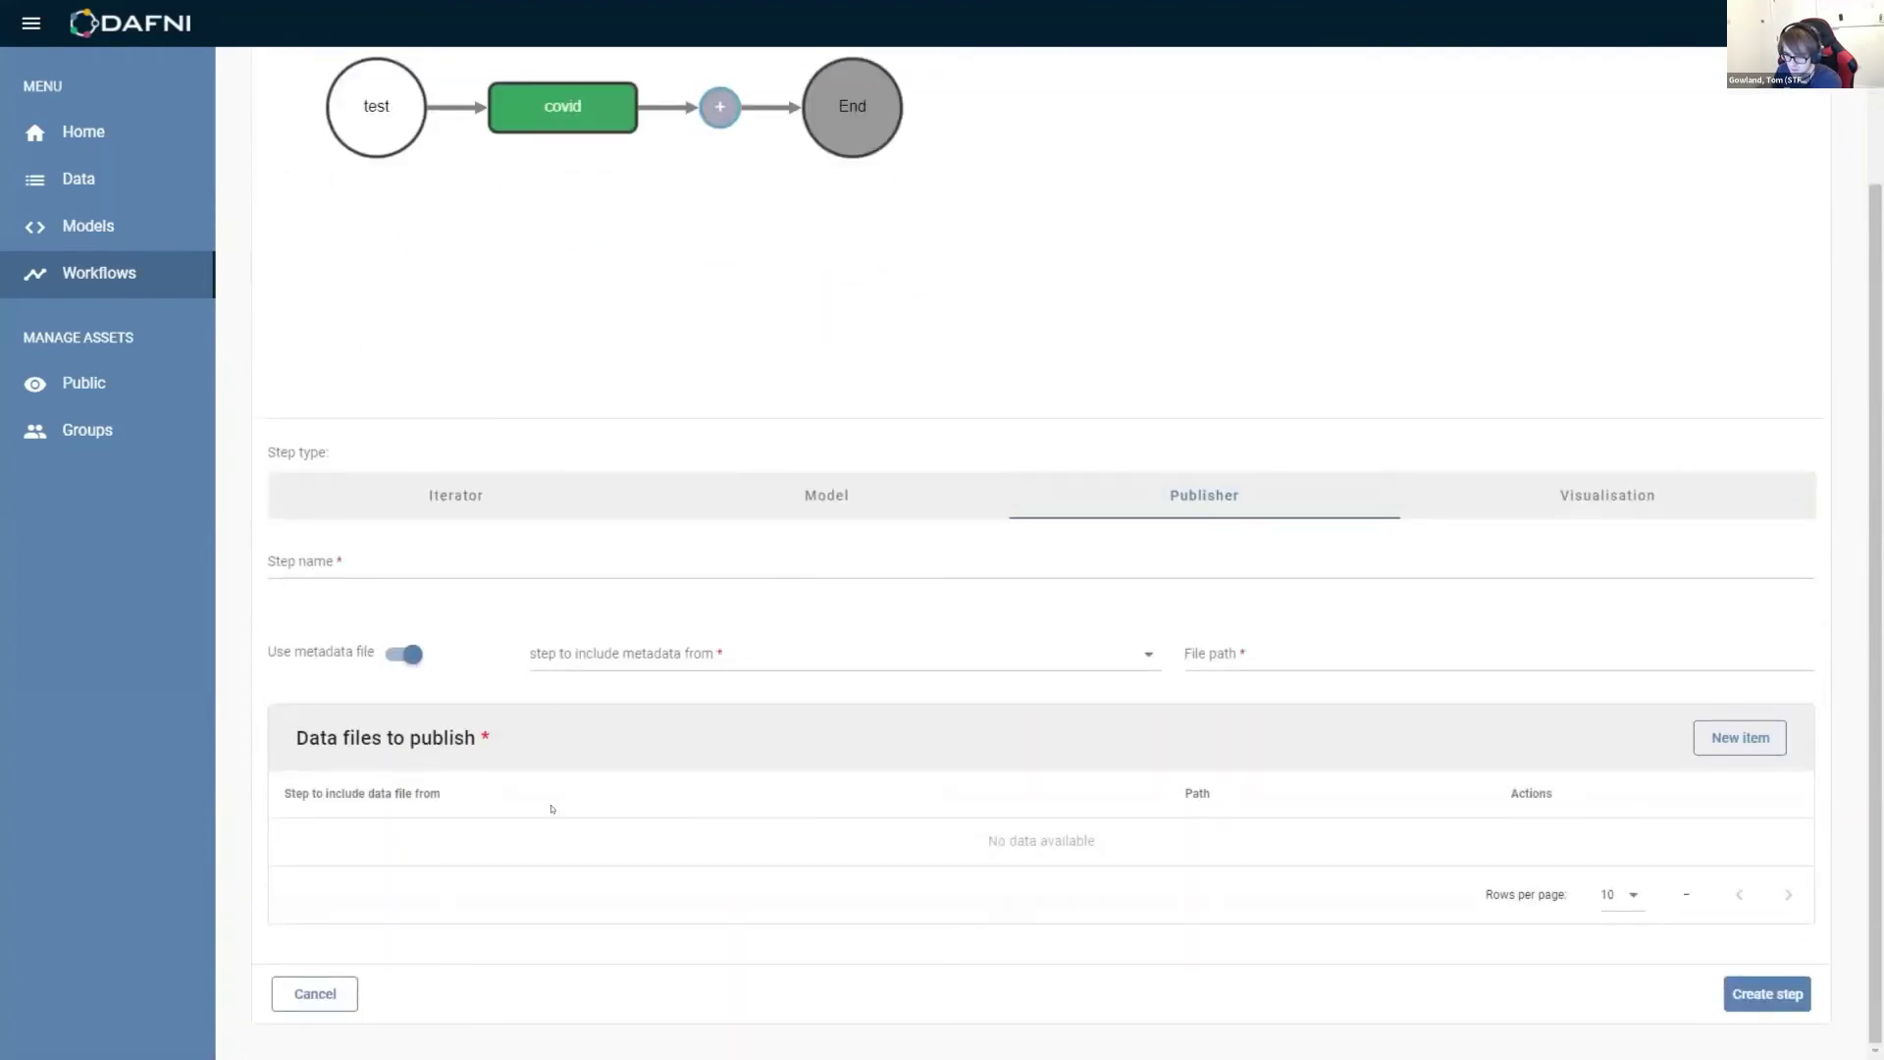
Step: Turn off the metadata file option for the Publisher step and examine the dataset metadata form
{"action": "scroll", "coordinate": [746, 514], "scroll_direction": "down", "scroll_amount": 15}
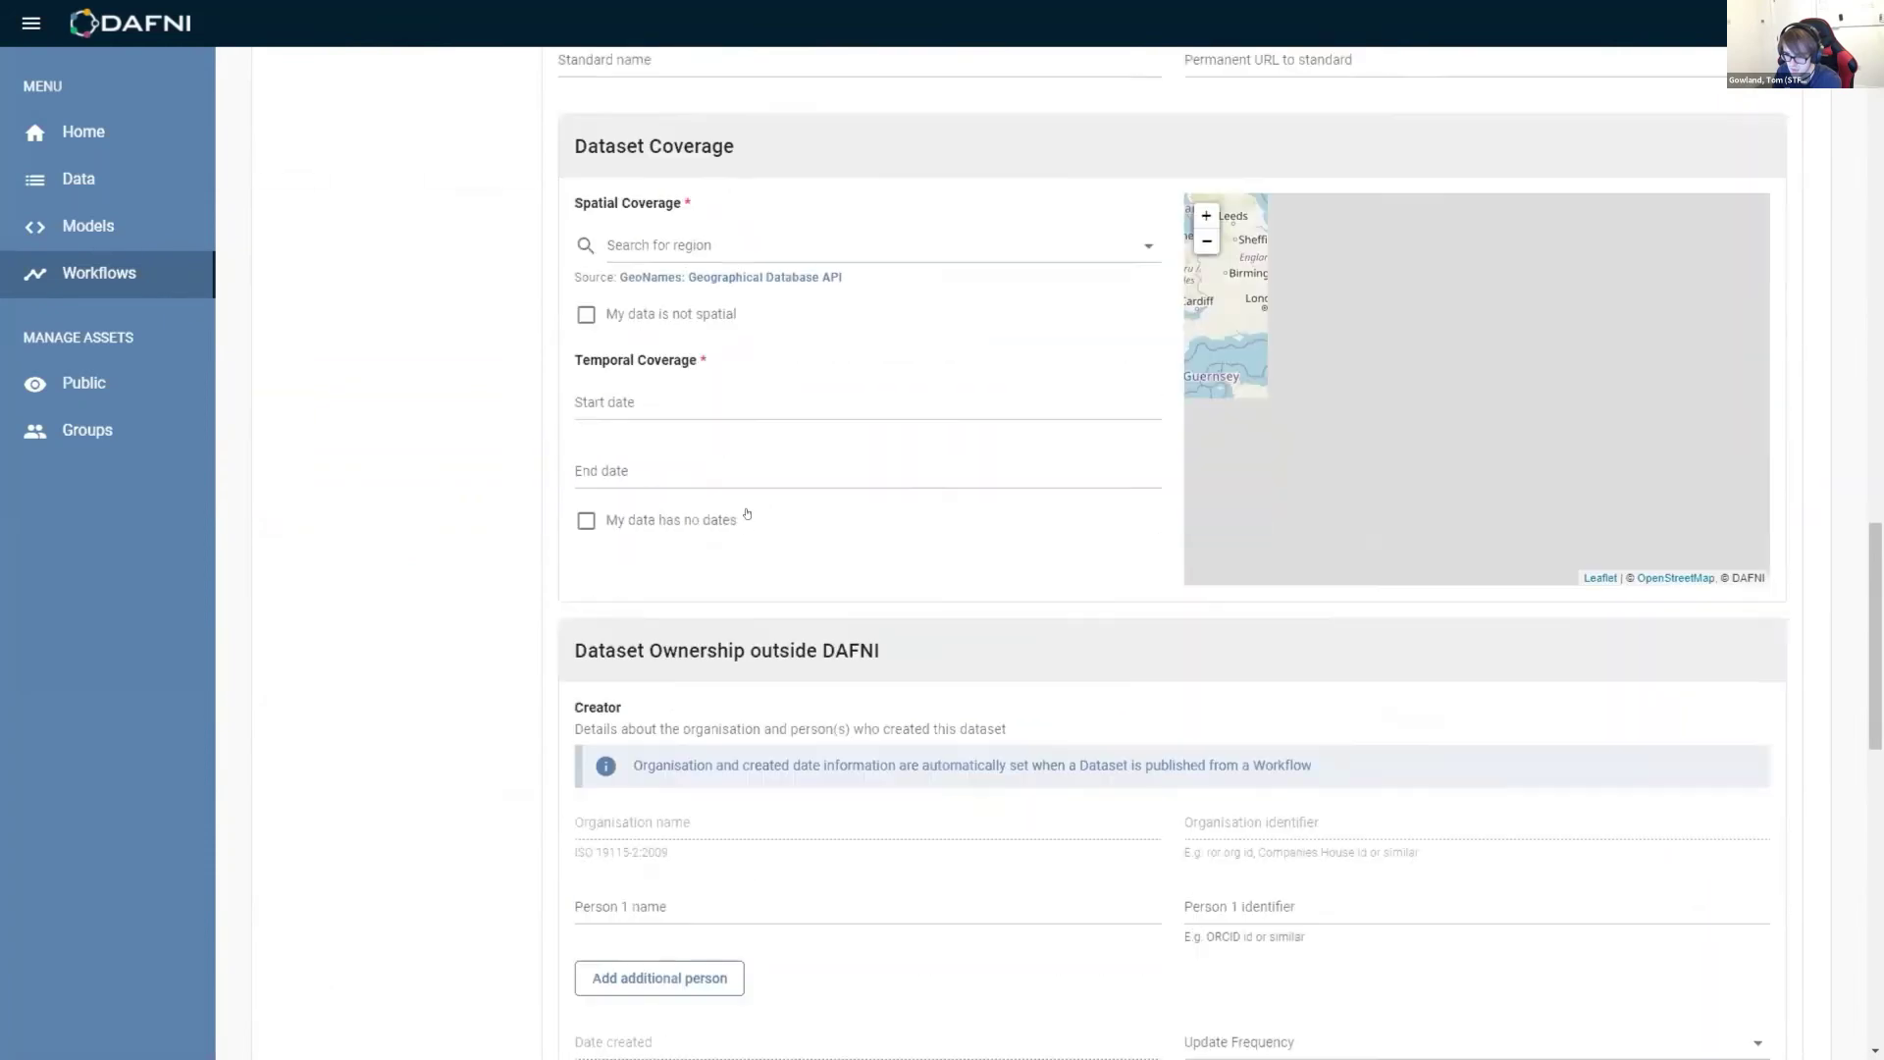
{"action": "scroll", "coordinate": [747, 514], "scroll_direction": "down", "scroll_amount": 8}
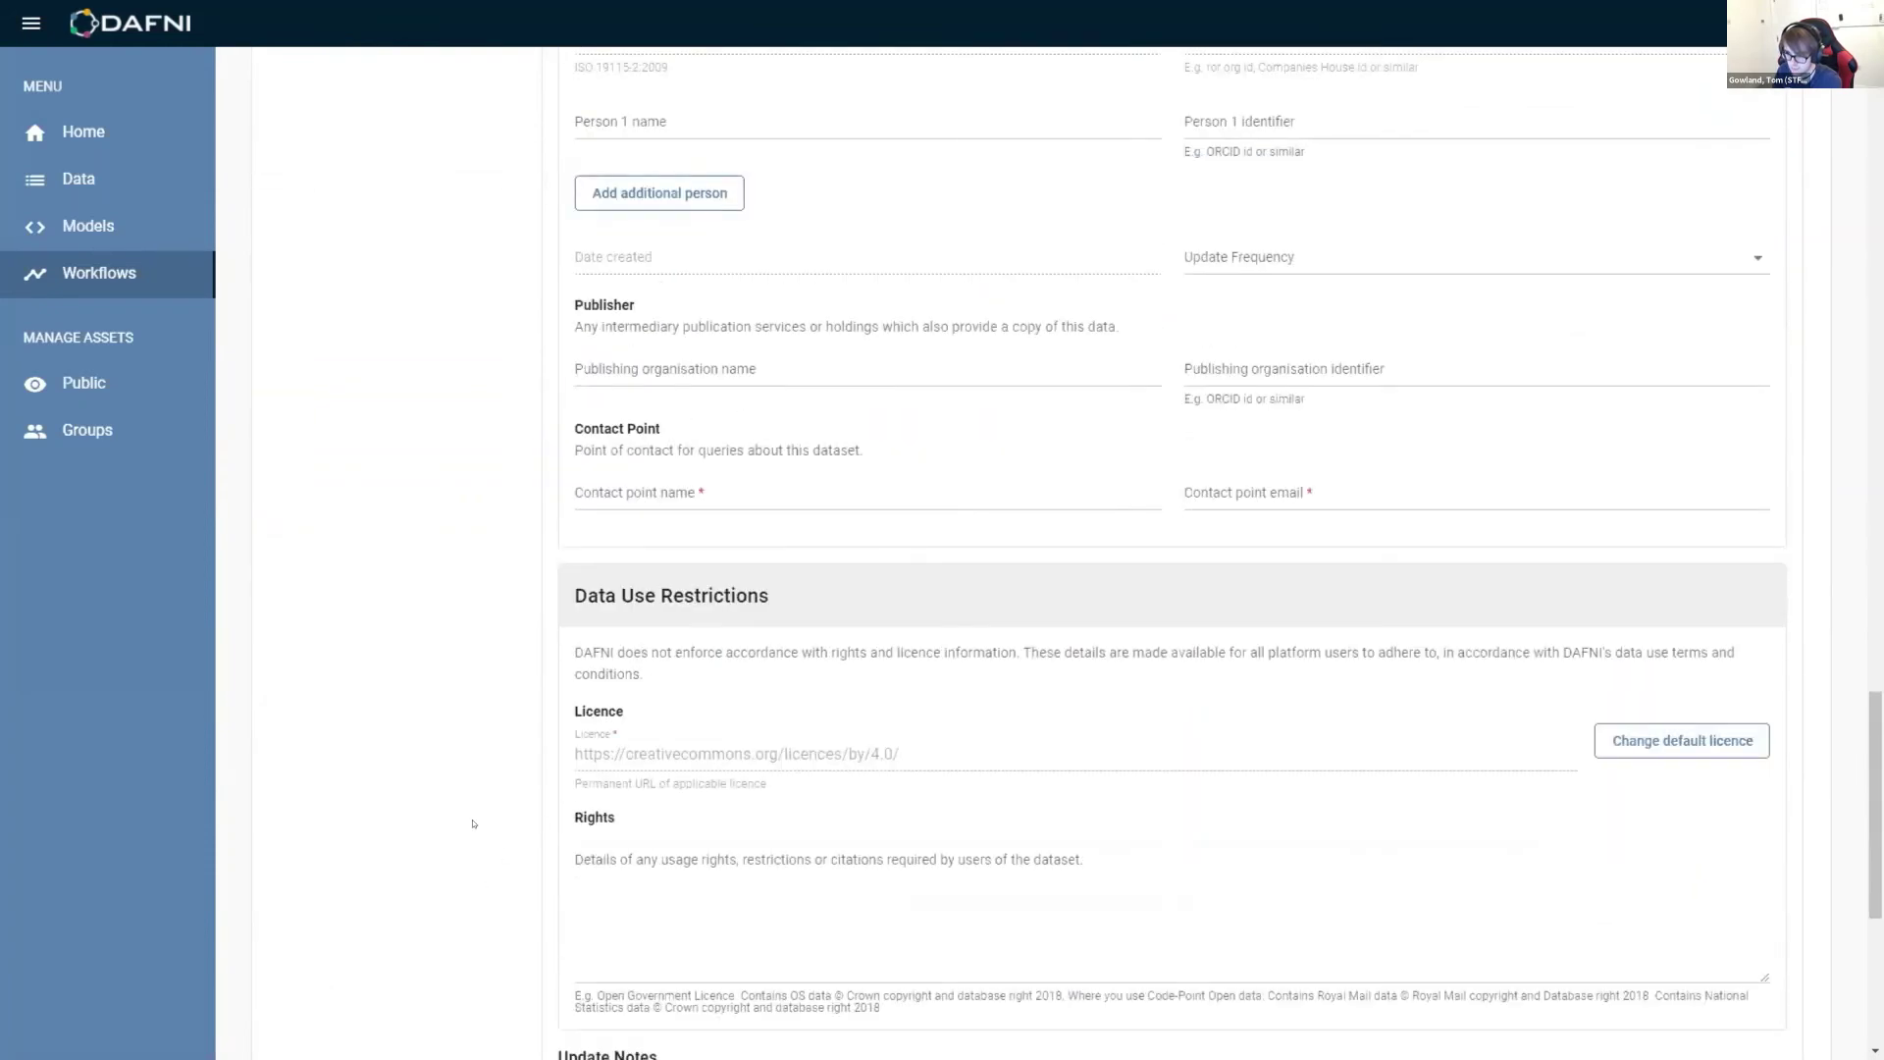
{"action": "scroll", "coordinate": [488, 857], "scroll_direction": "up", "scroll_amount": 20}
{"action": "right_click", "coordinate": [549, 797]}
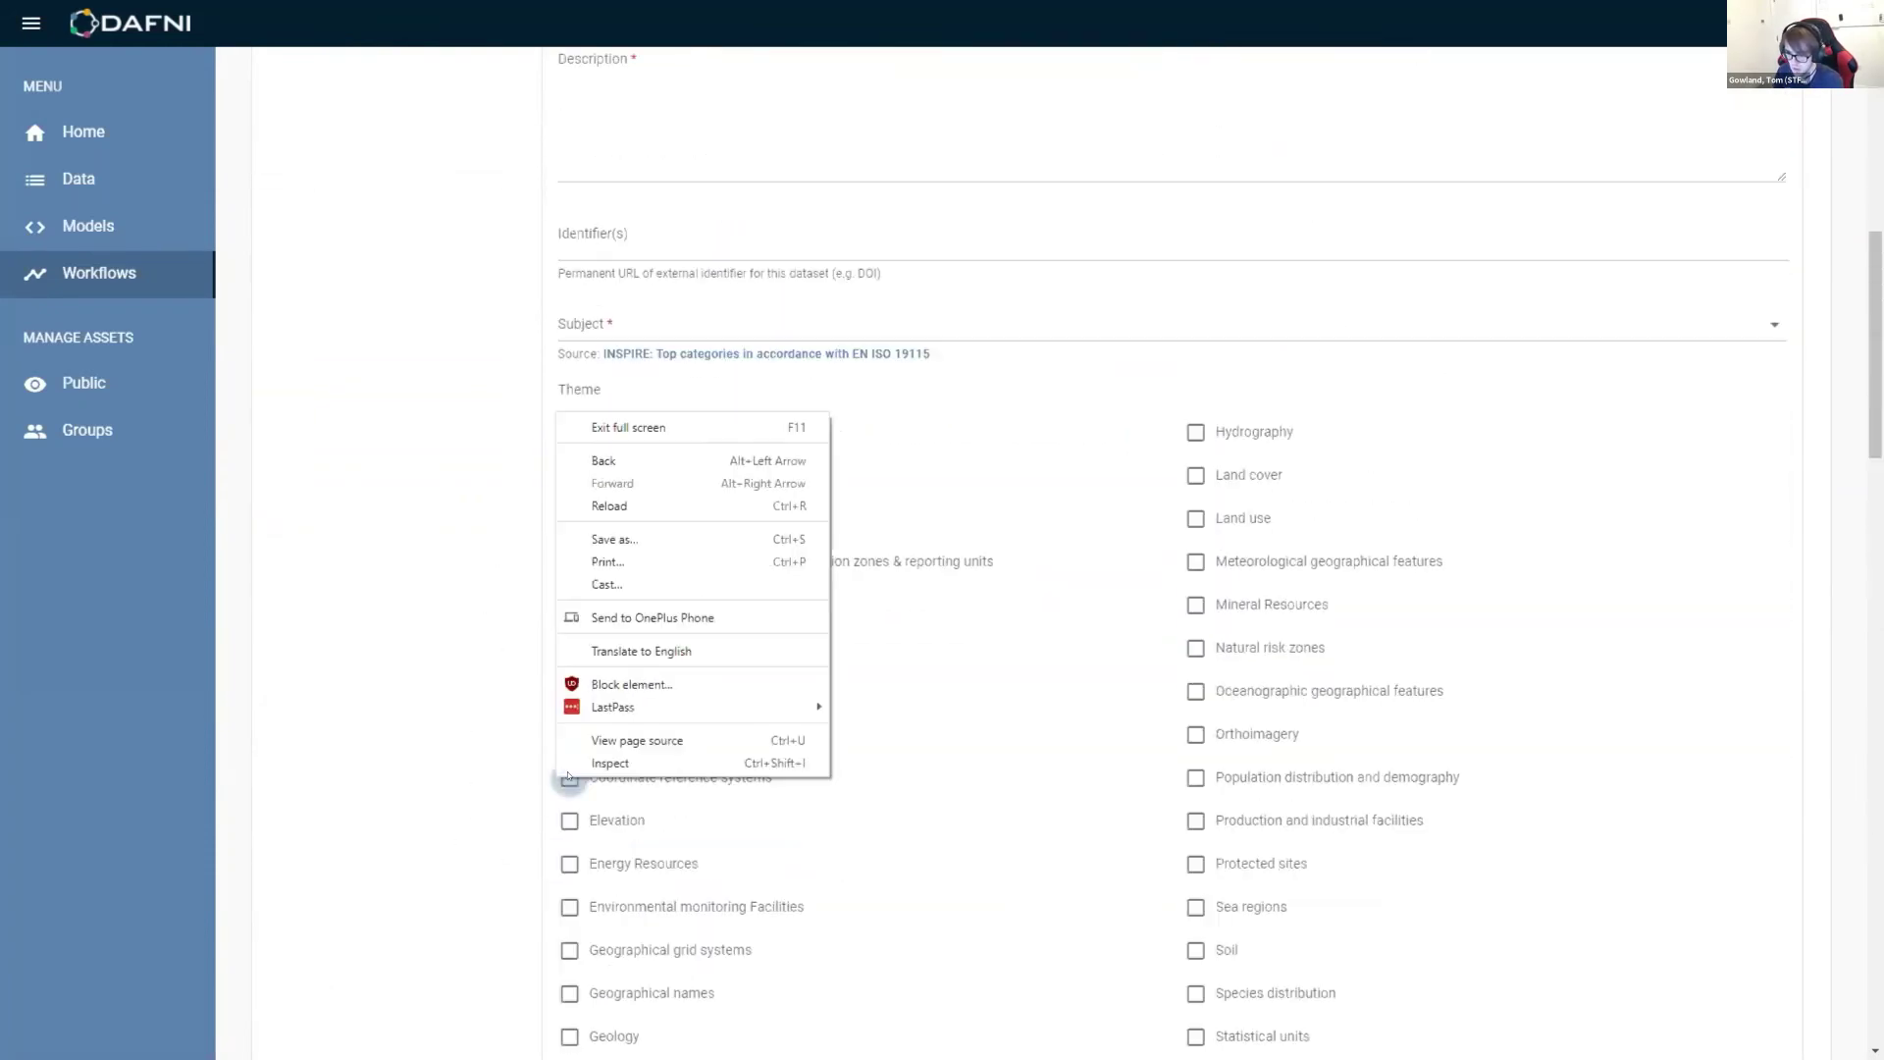
{"action": "key", "text": "Escape"}
{"action": "scroll", "coordinate": [458, 797], "scroll_direction": "up", "scroll_amount": 10}
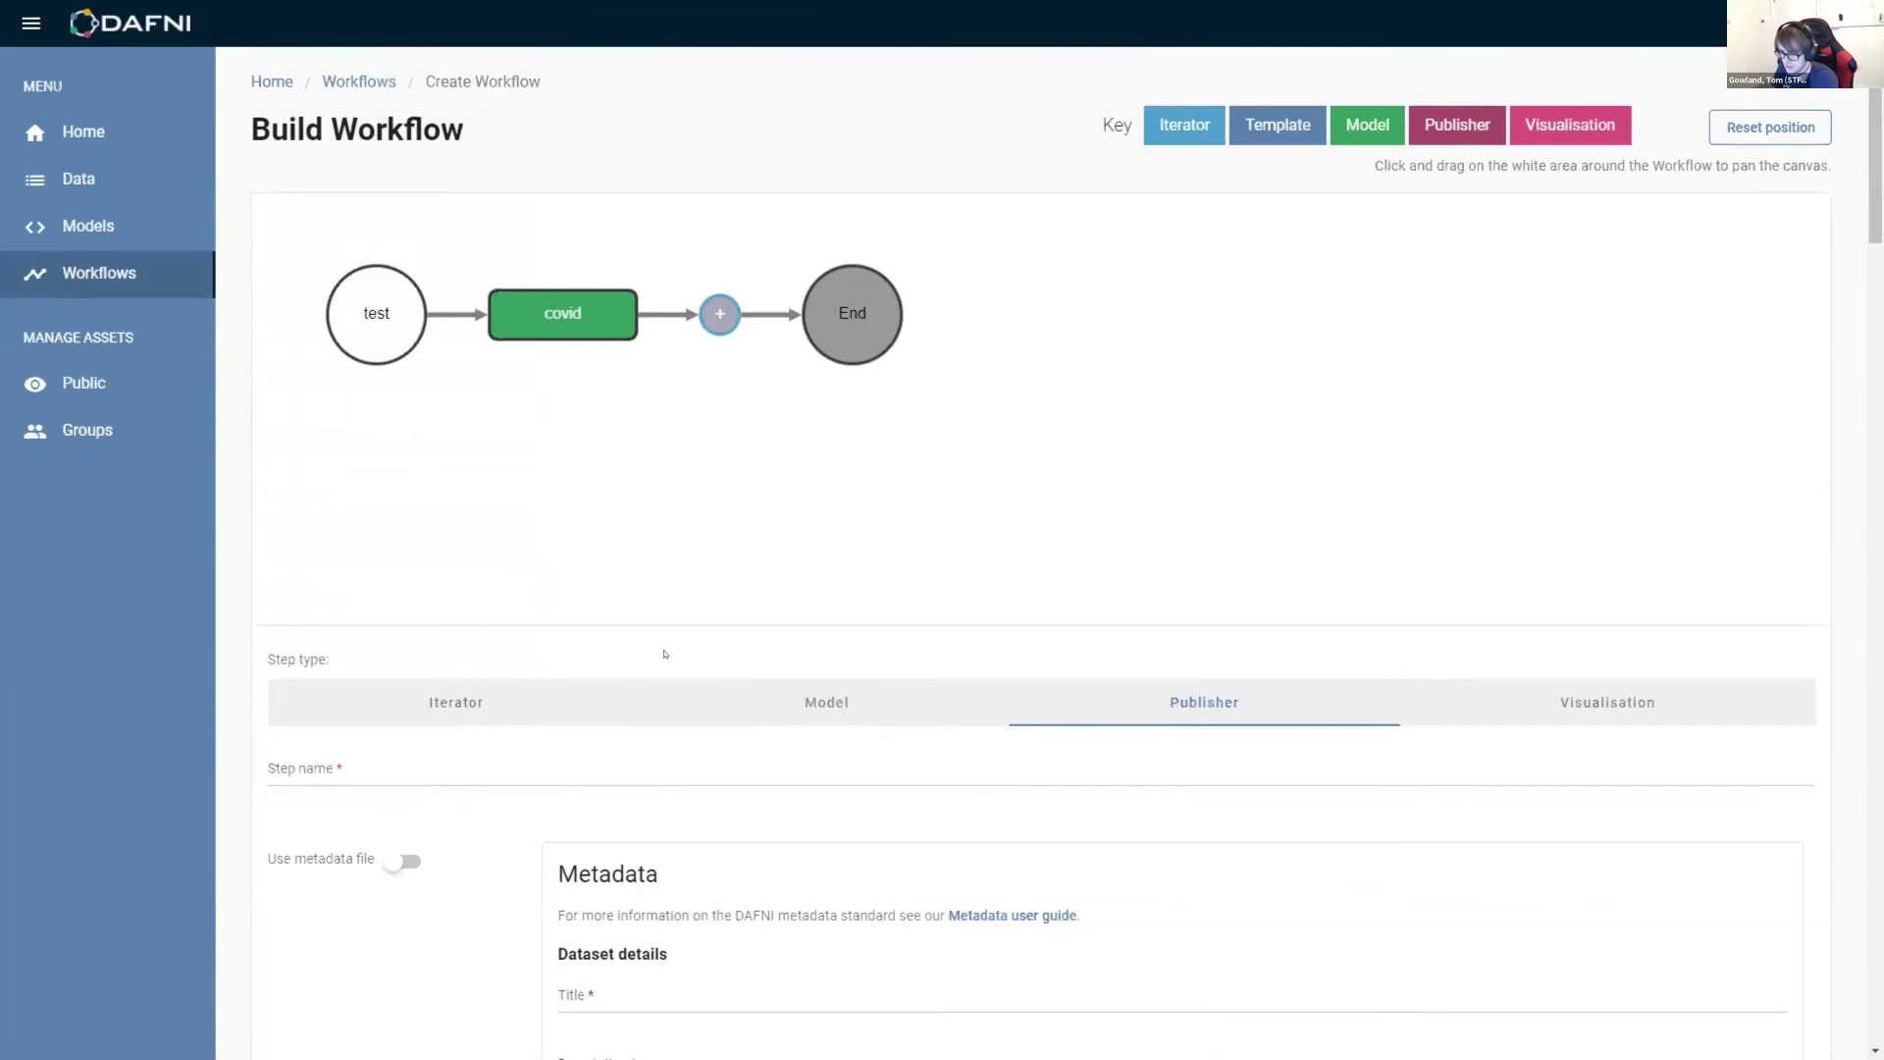
{"action": "scroll", "coordinate": [664, 656], "scroll_direction": "down", "scroll_amount": 3}
{"action": "scroll", "coordinate": [601, 716], "scroll_direction": "down", "scroll_amount": 4}
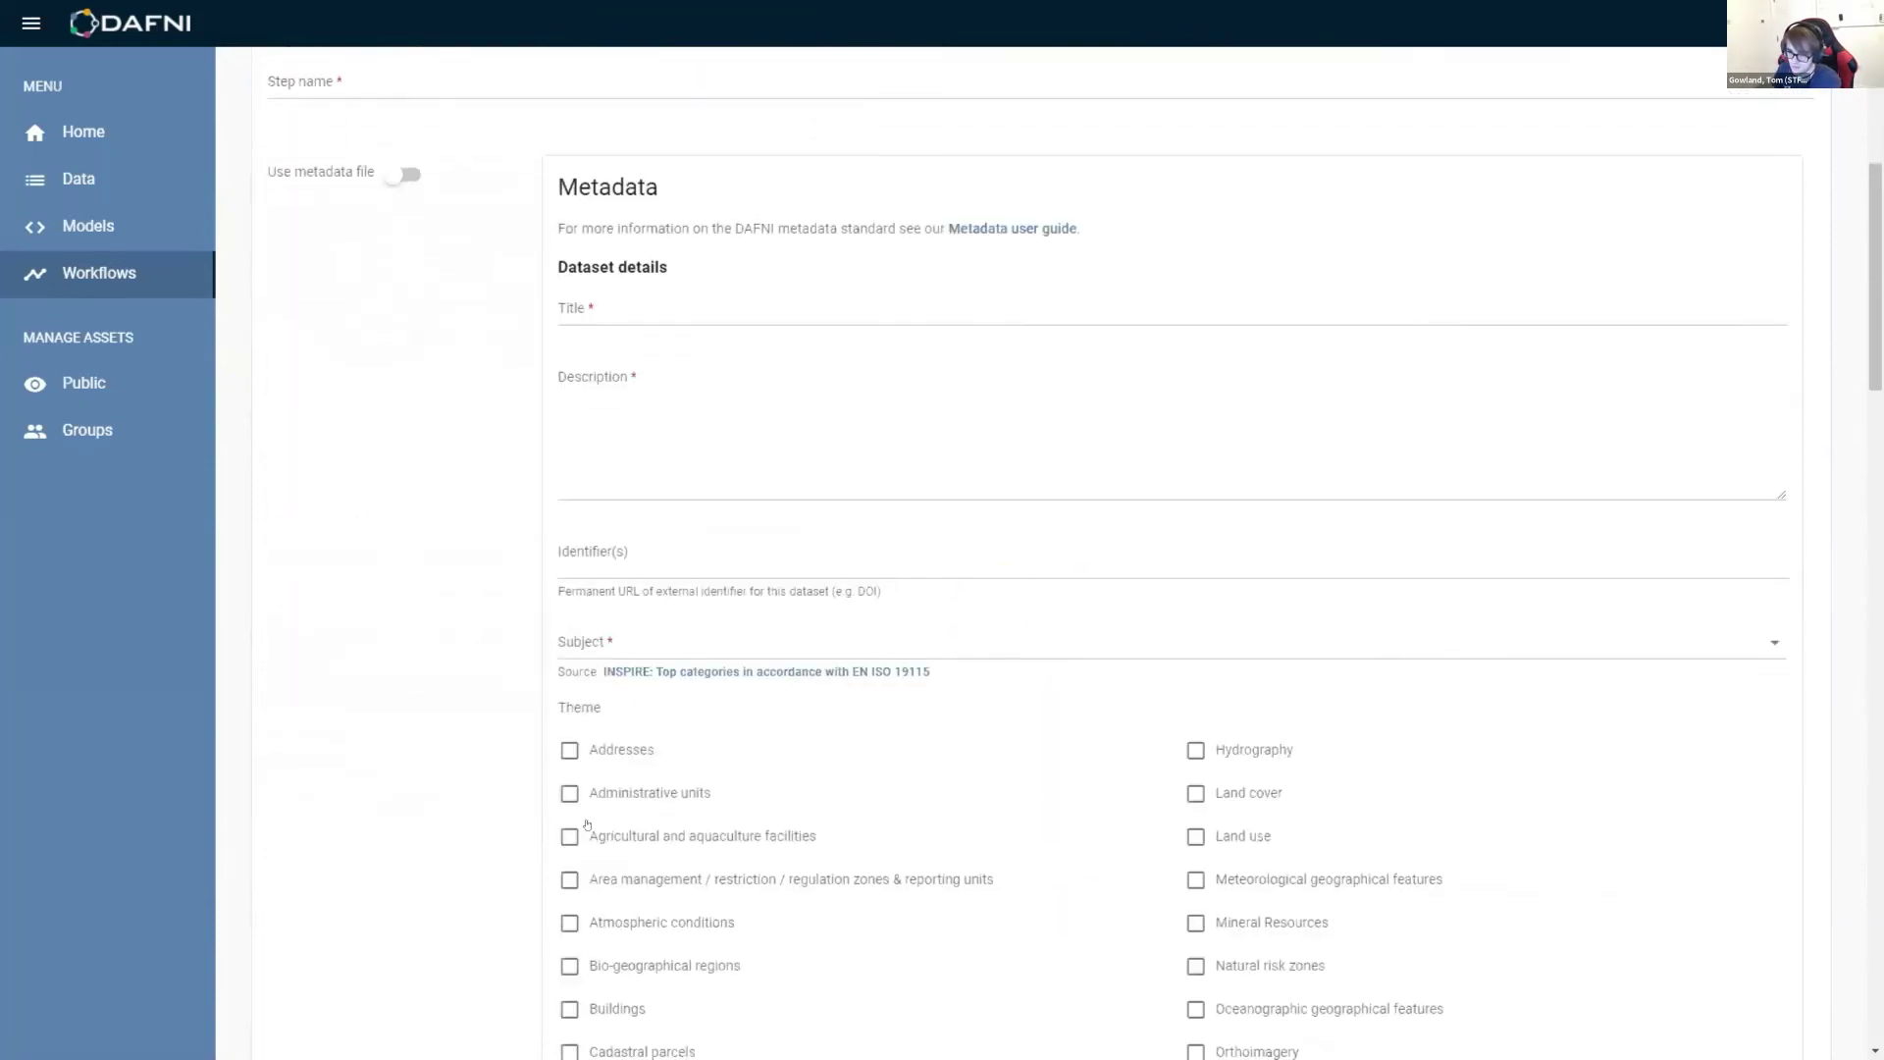
{"action": "scroll", "coordinate": [426, 982], "scroll_direction": "up", "scroll_amount": 7}
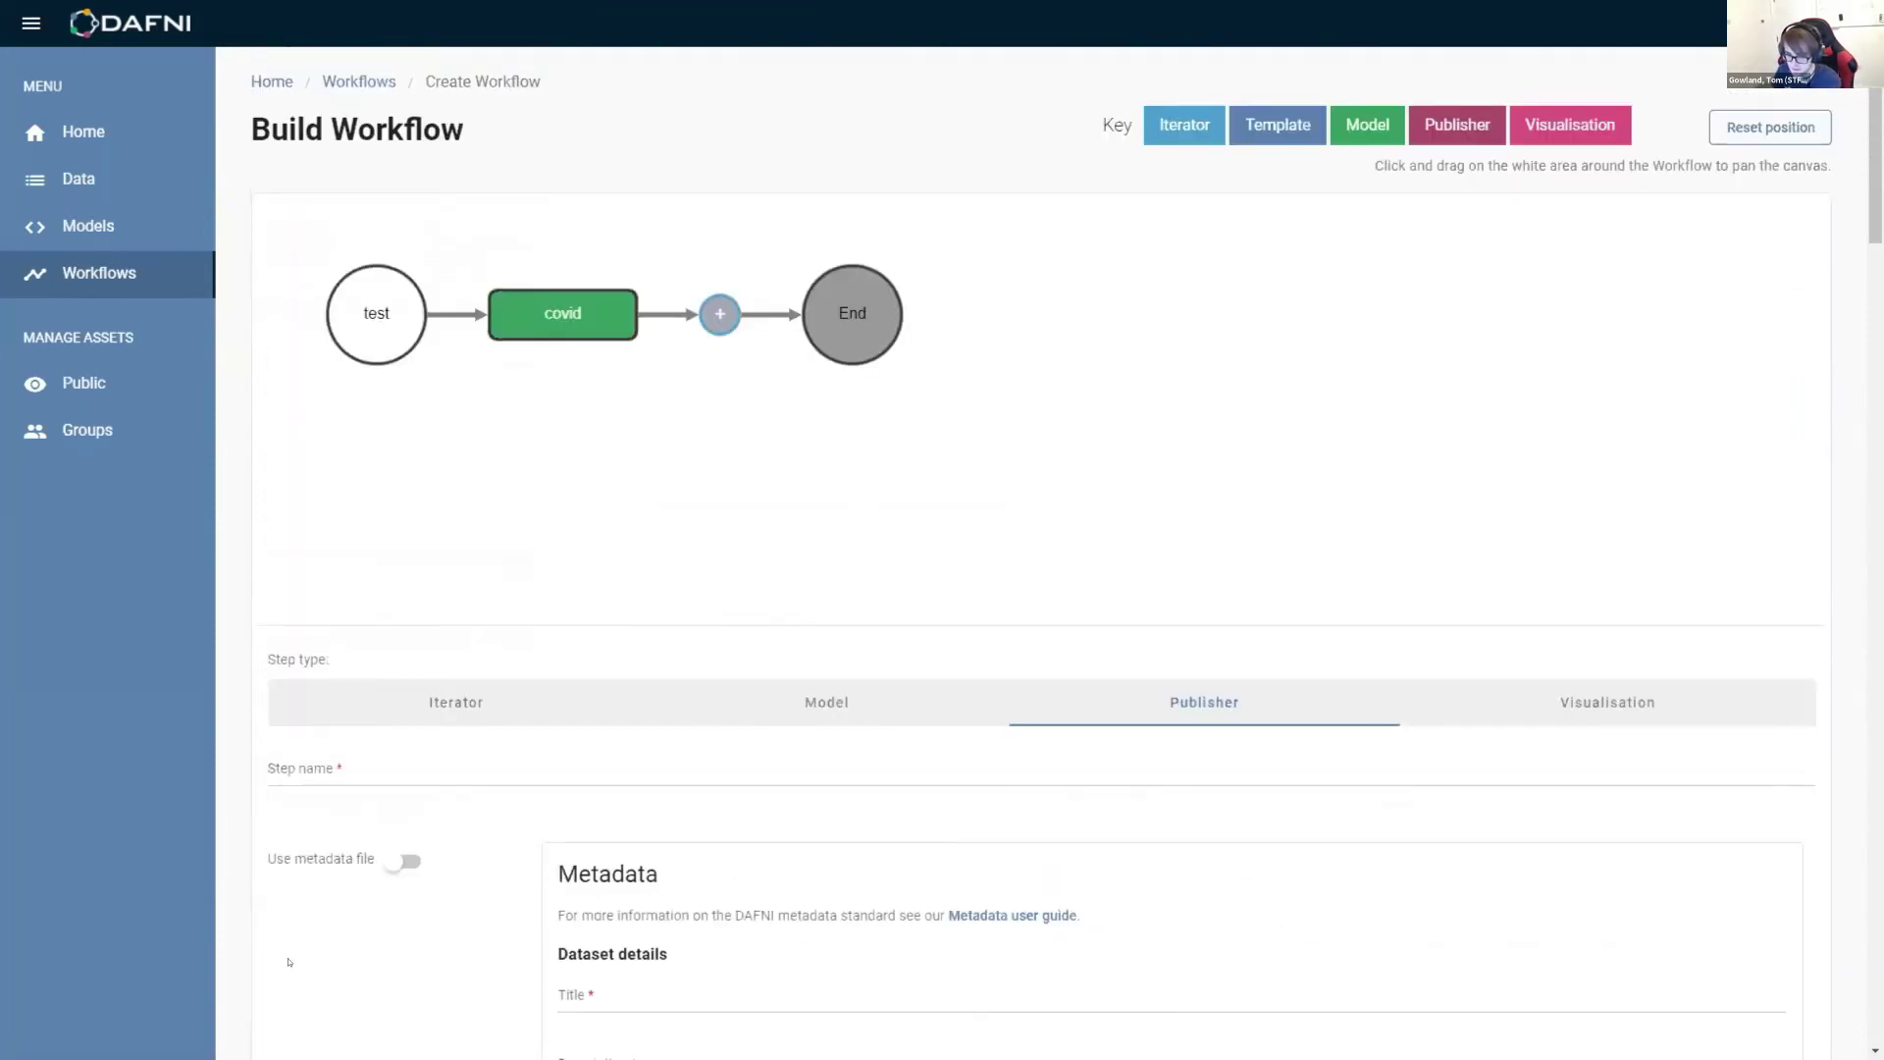
Step: Switch the new step to Visualisation, turn off its metadata file option and examine the metadata form
{"action": "left_click", "coordinate": [1565, 715]}
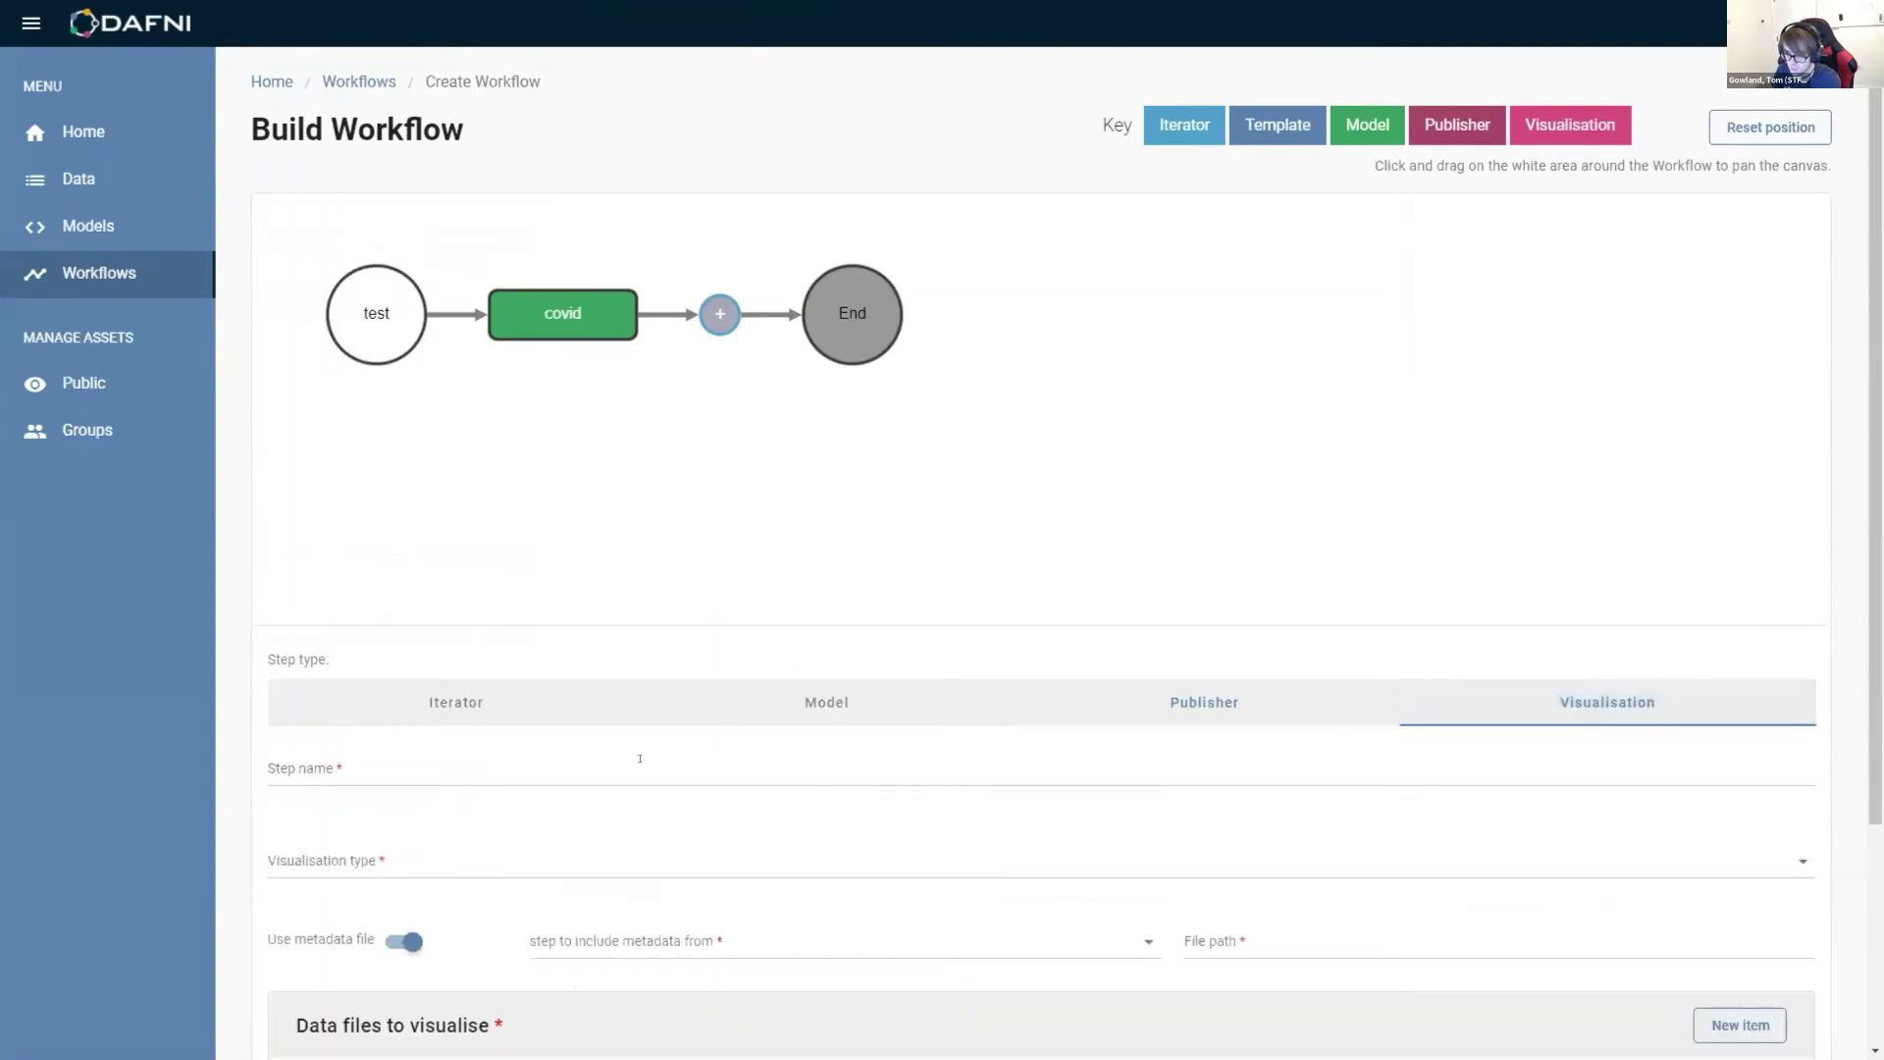
{"action": "left_click", "coordinate": [477, 763]}
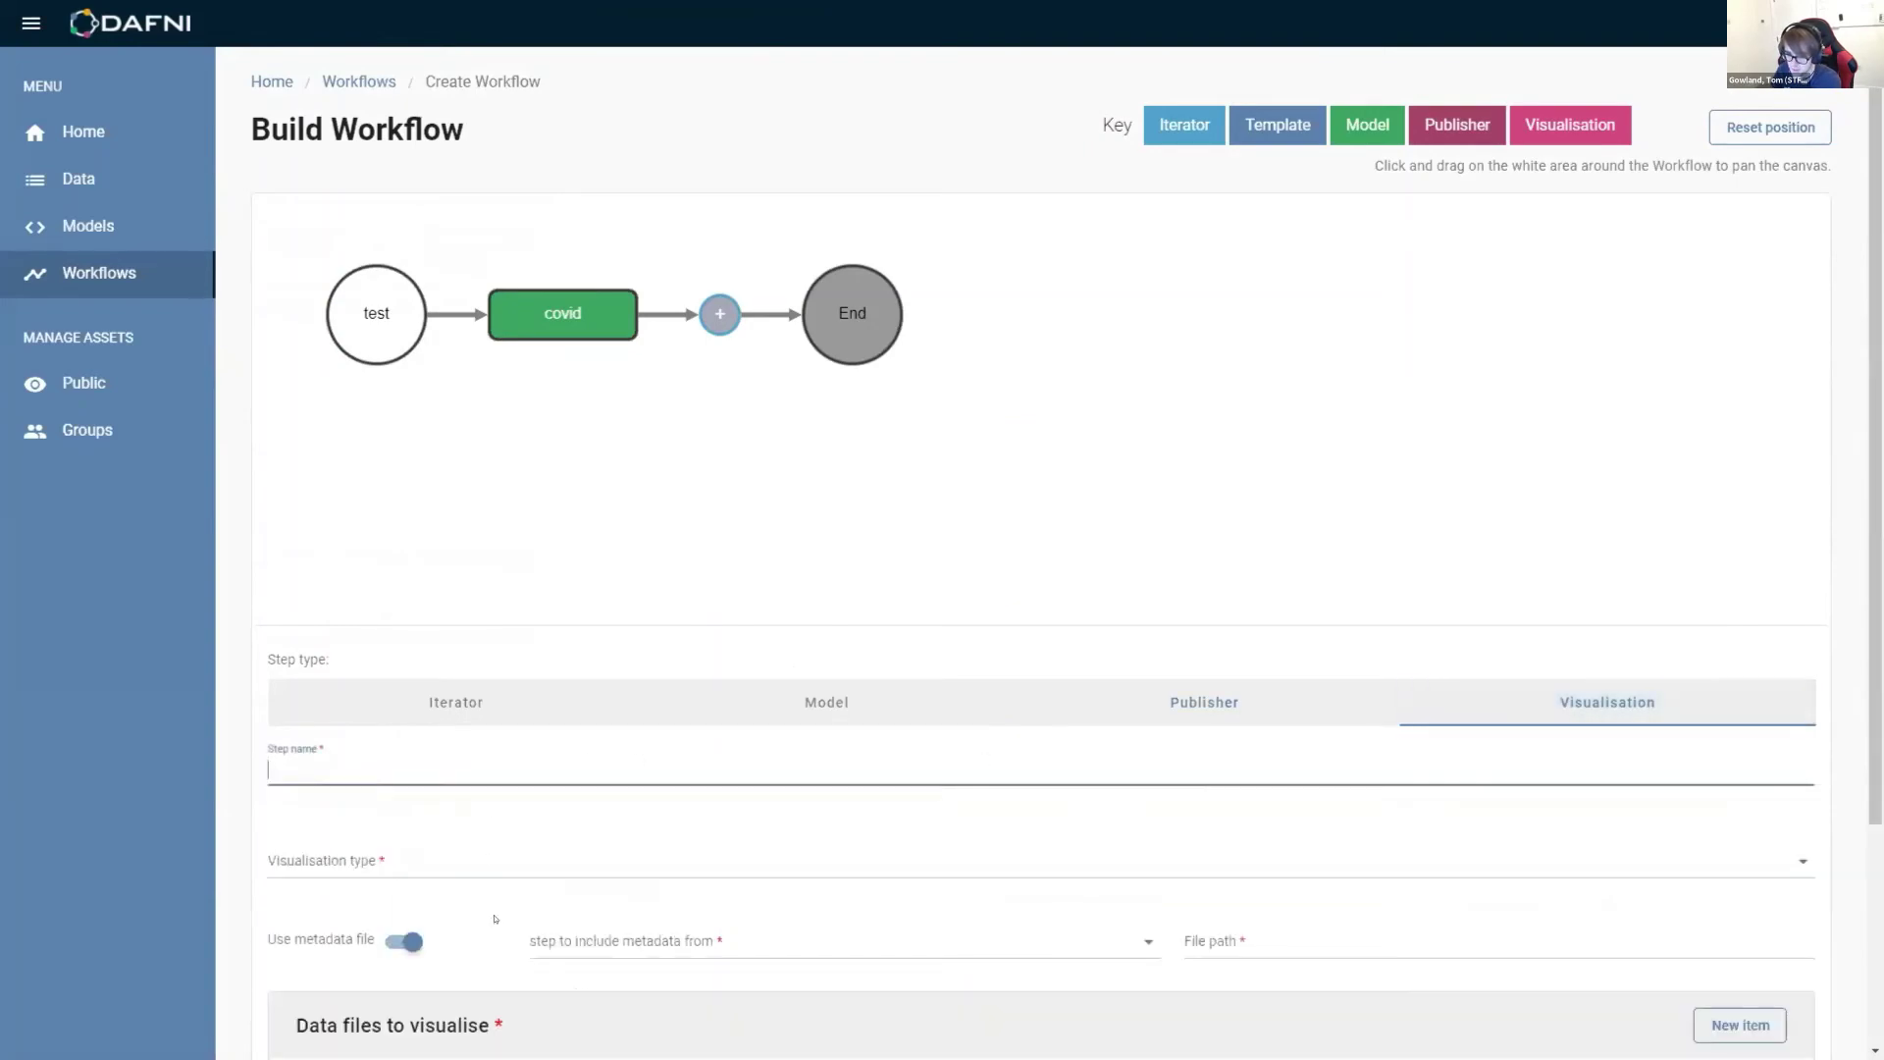
{"action": "scroll", "coordinate": [477, 687], "scroll_direction": "down", "scroll_amount": 3}
{"action": "left_click", "coordinate": [406, 652]}
{"action": "scroll", "coordinate": [812, 685], "scroll_direction": "down", "scroll_amount": 6}
{"action": "scroll", "coordinate": [812, 685], "scroll_direction": "down", "scroll_amount": 12}
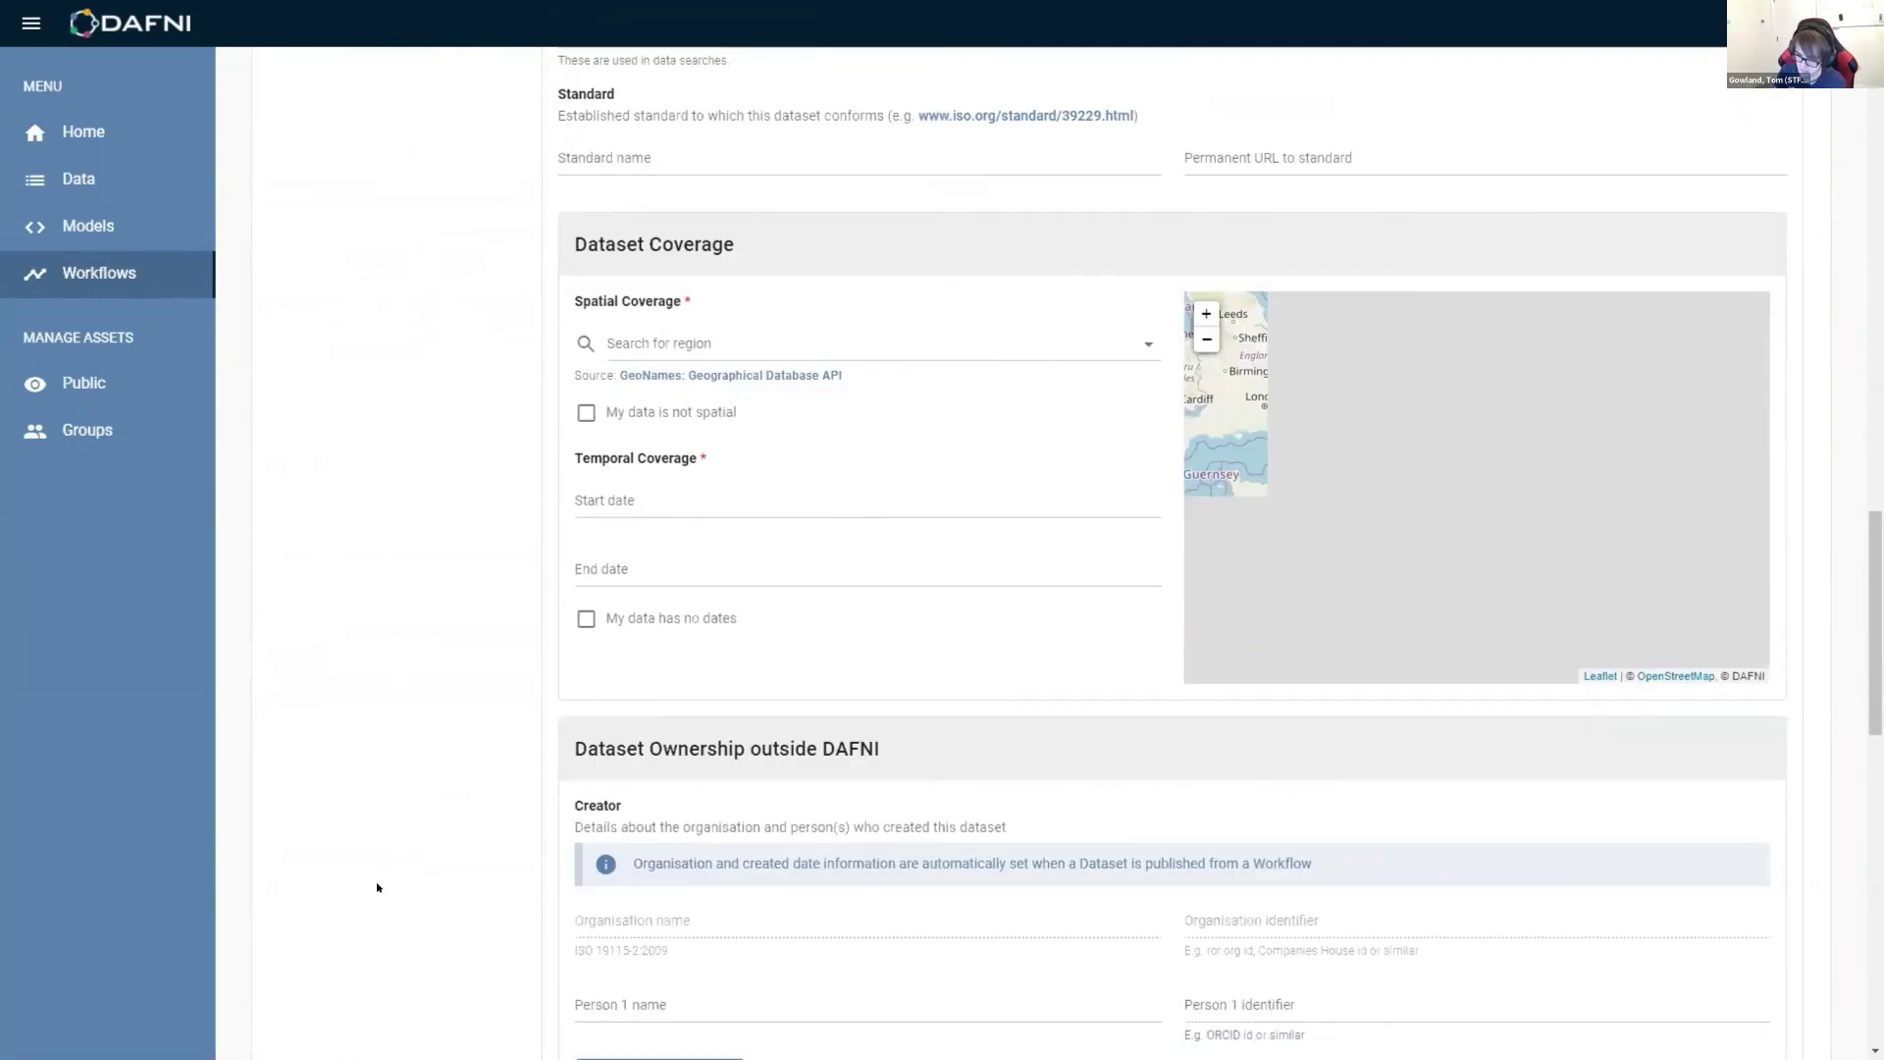
{"action": "scroll", "coordinate": [833, 749], "scroll_direction": "up", "scroll_amount": 20}
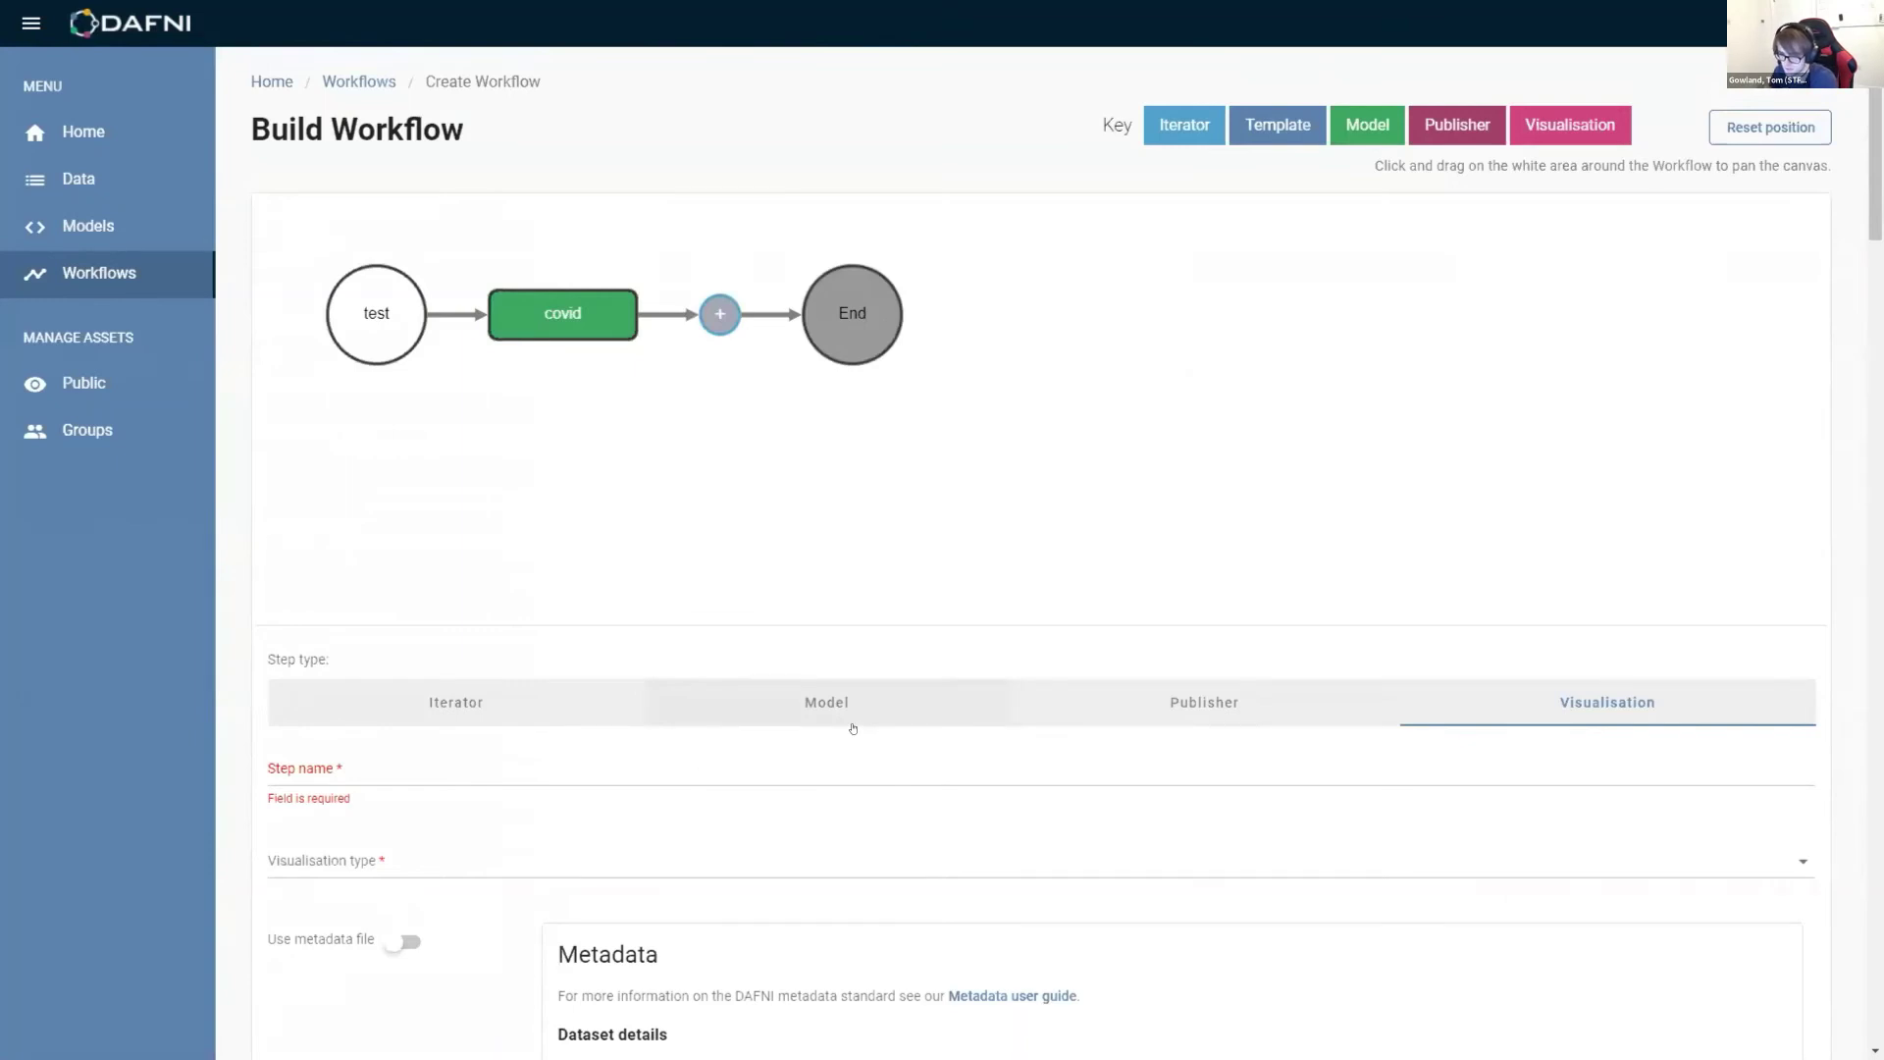
Step: Choose jupyterNotebook as the new step's visualisation type and look over the remaining metadata fields
{"action": "left_click", "coordinate": [836, 860]}
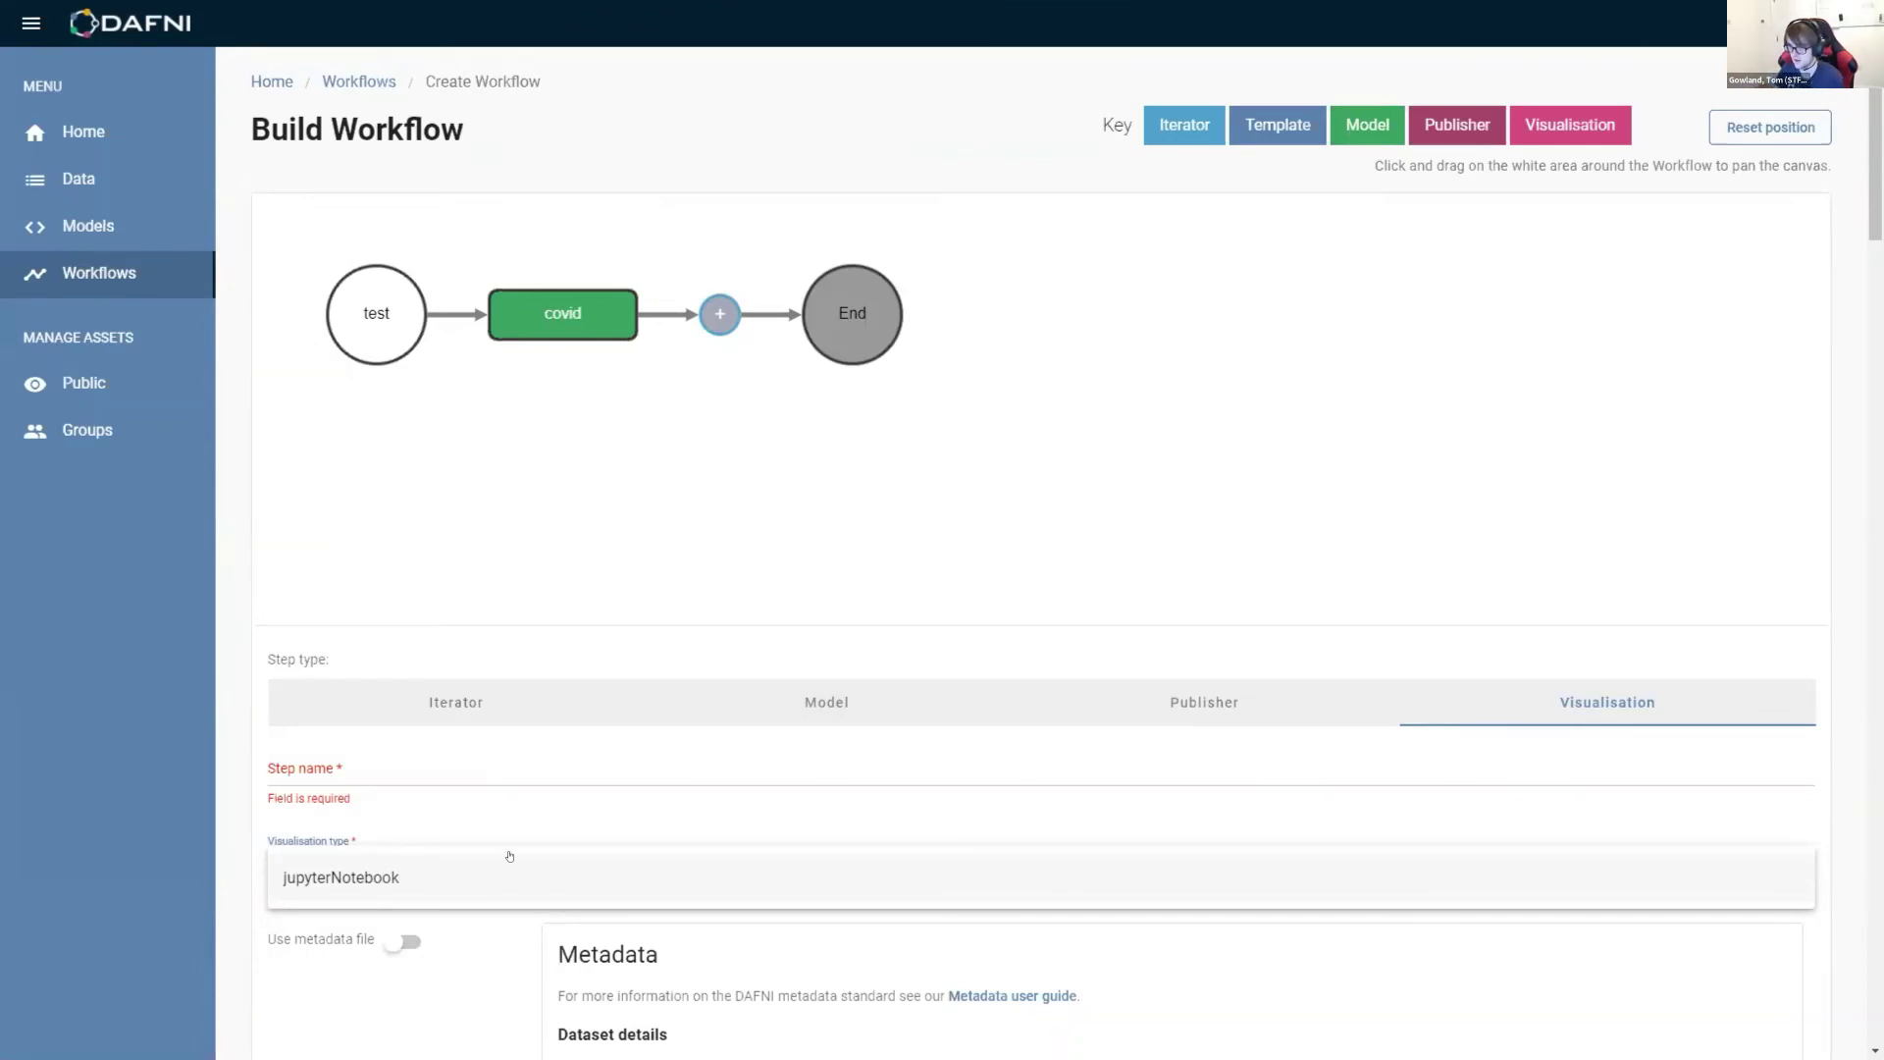
{"action": "left_click", "coordinate": [459, 884]}
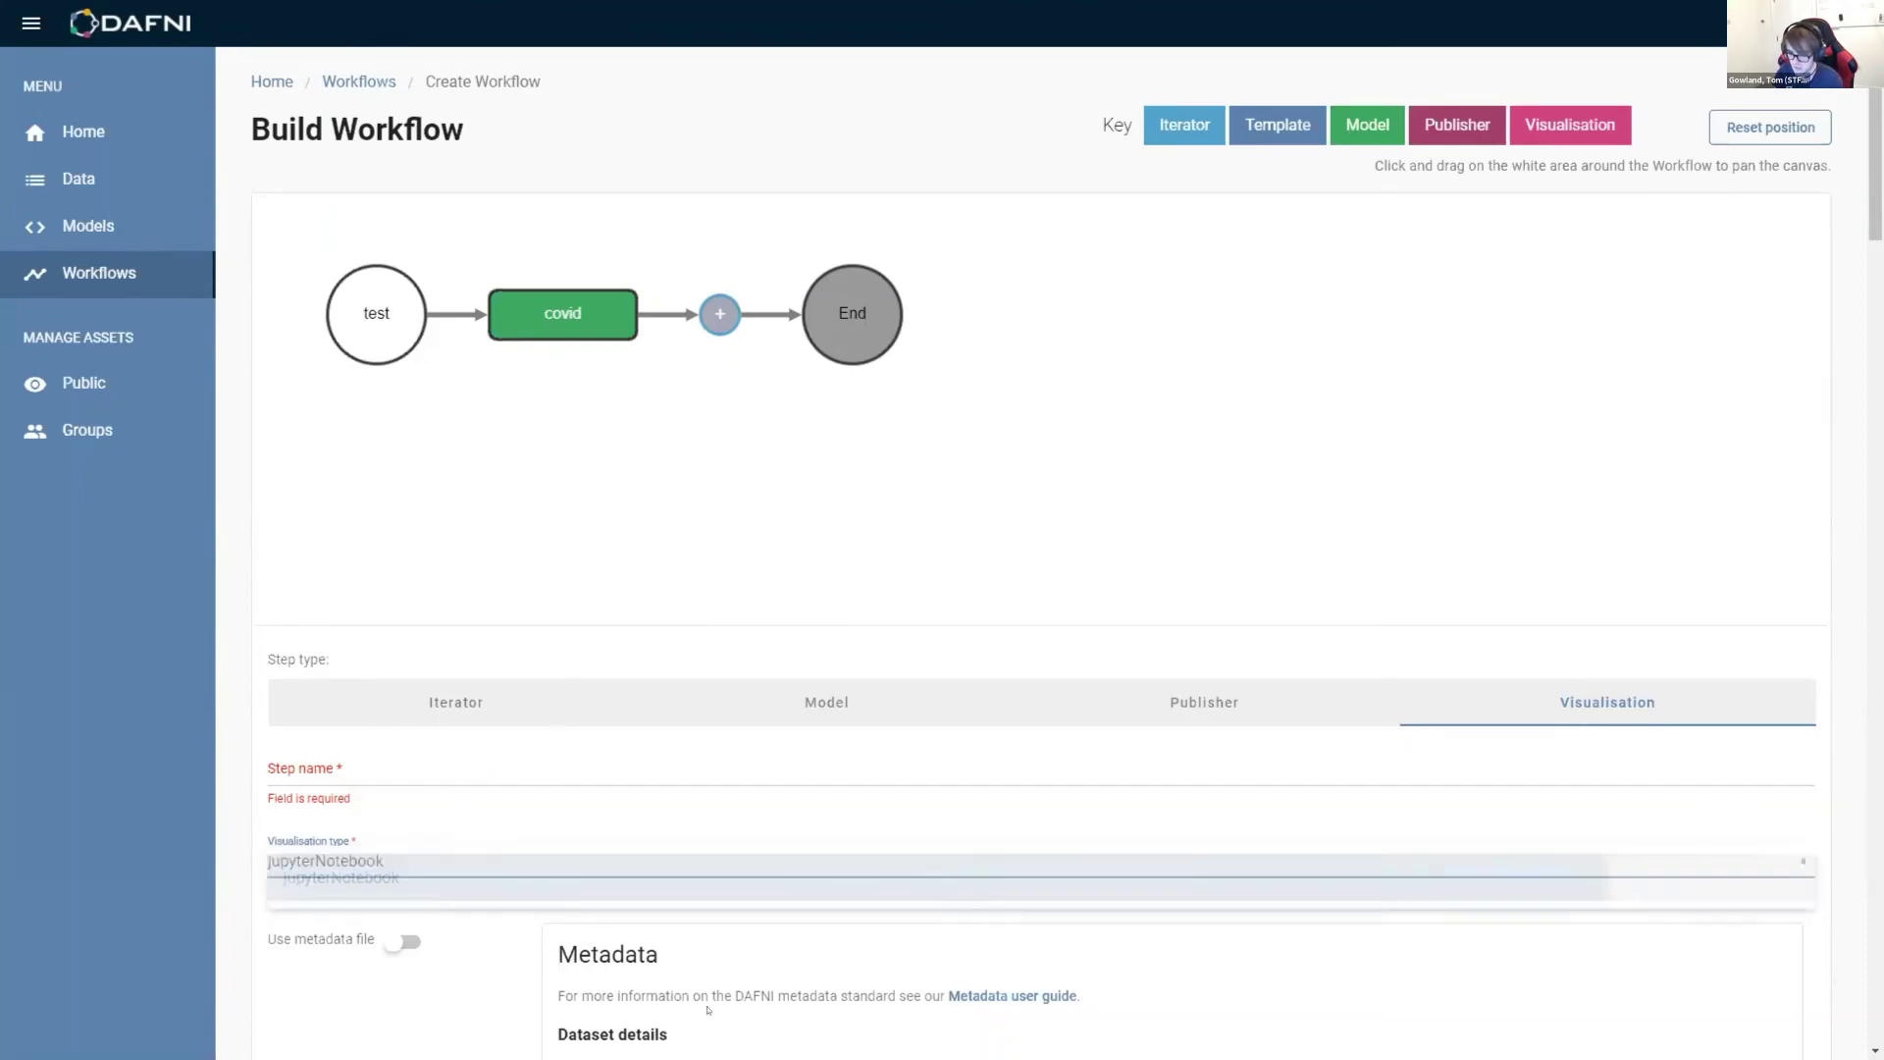
{"action": "scroll", "coordinate": [771, 698], "scroll_direction": "down", "scroll_amount": 10}
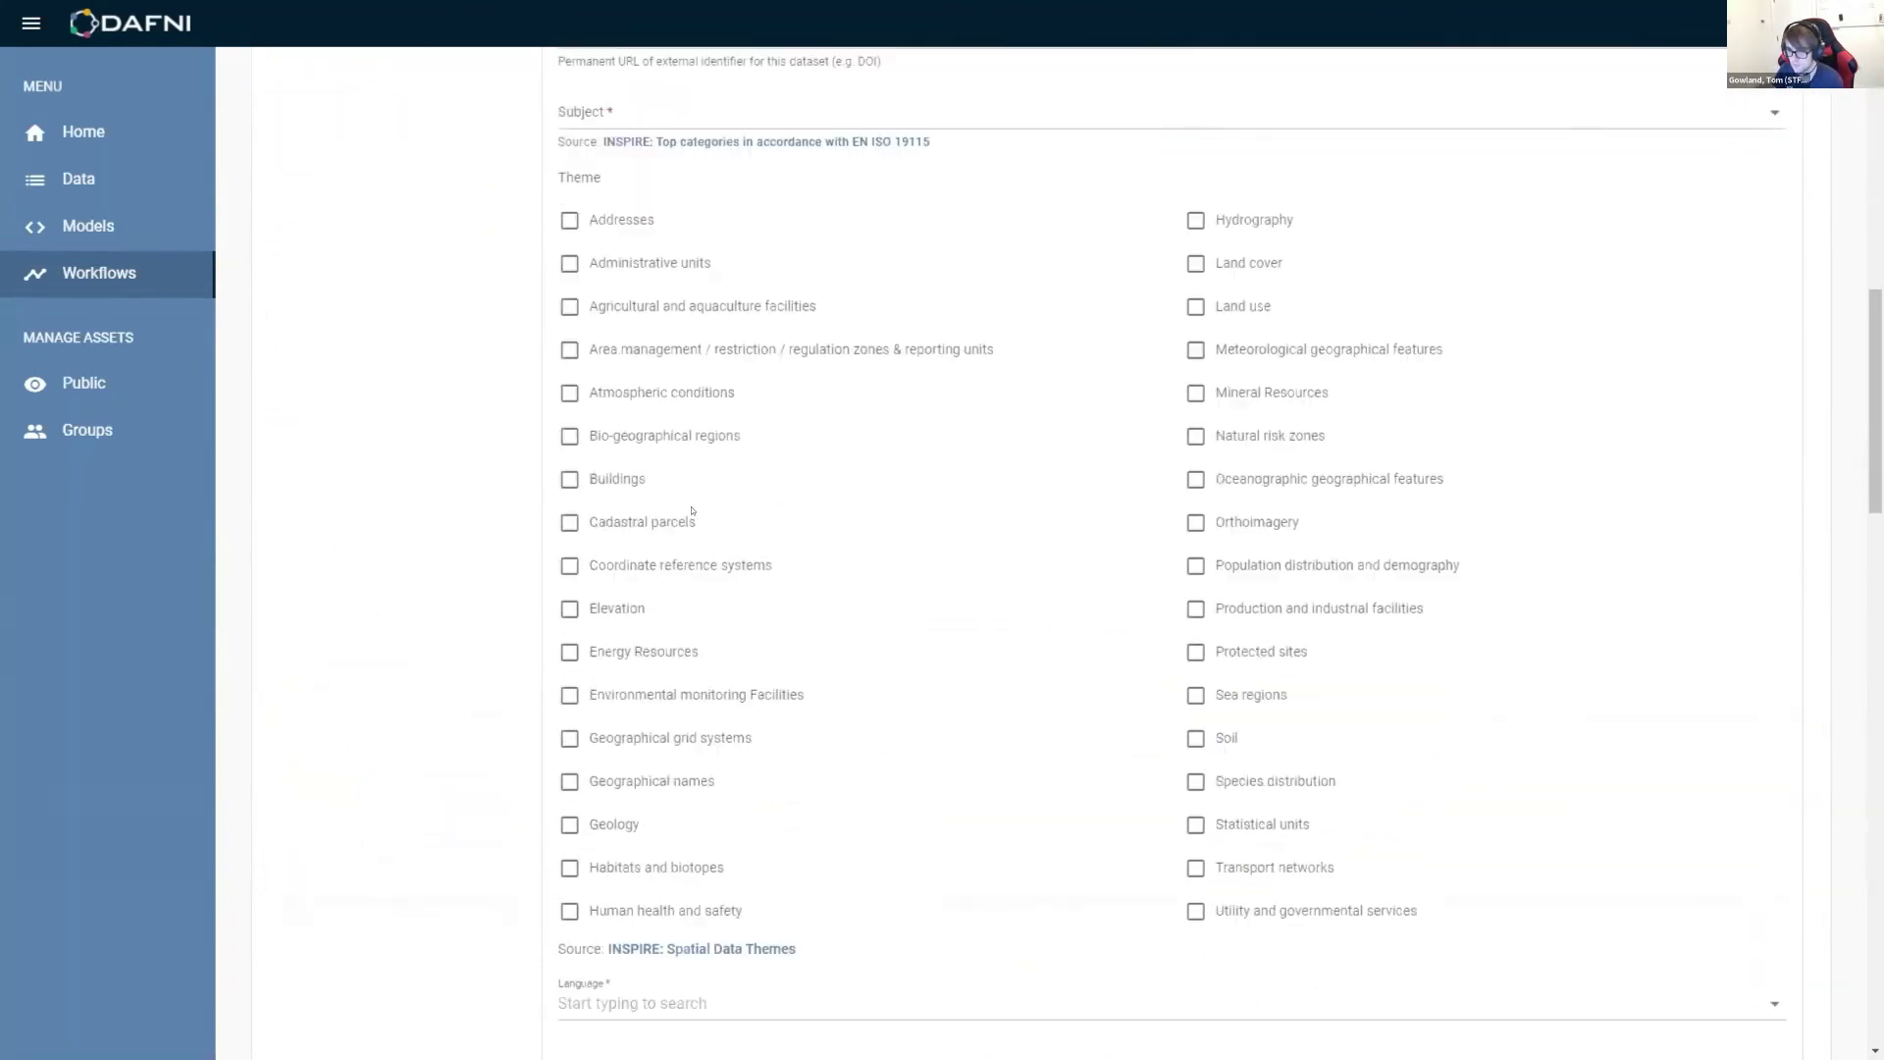
{"action": "scroll", "coordinate": [505, 1014], "scroll_direction": "up", "scroll_amount": 15}
{"action": "scroll", "coordinate": [556, 791], "scroll_direction": "up", "scroll_amount": 2}
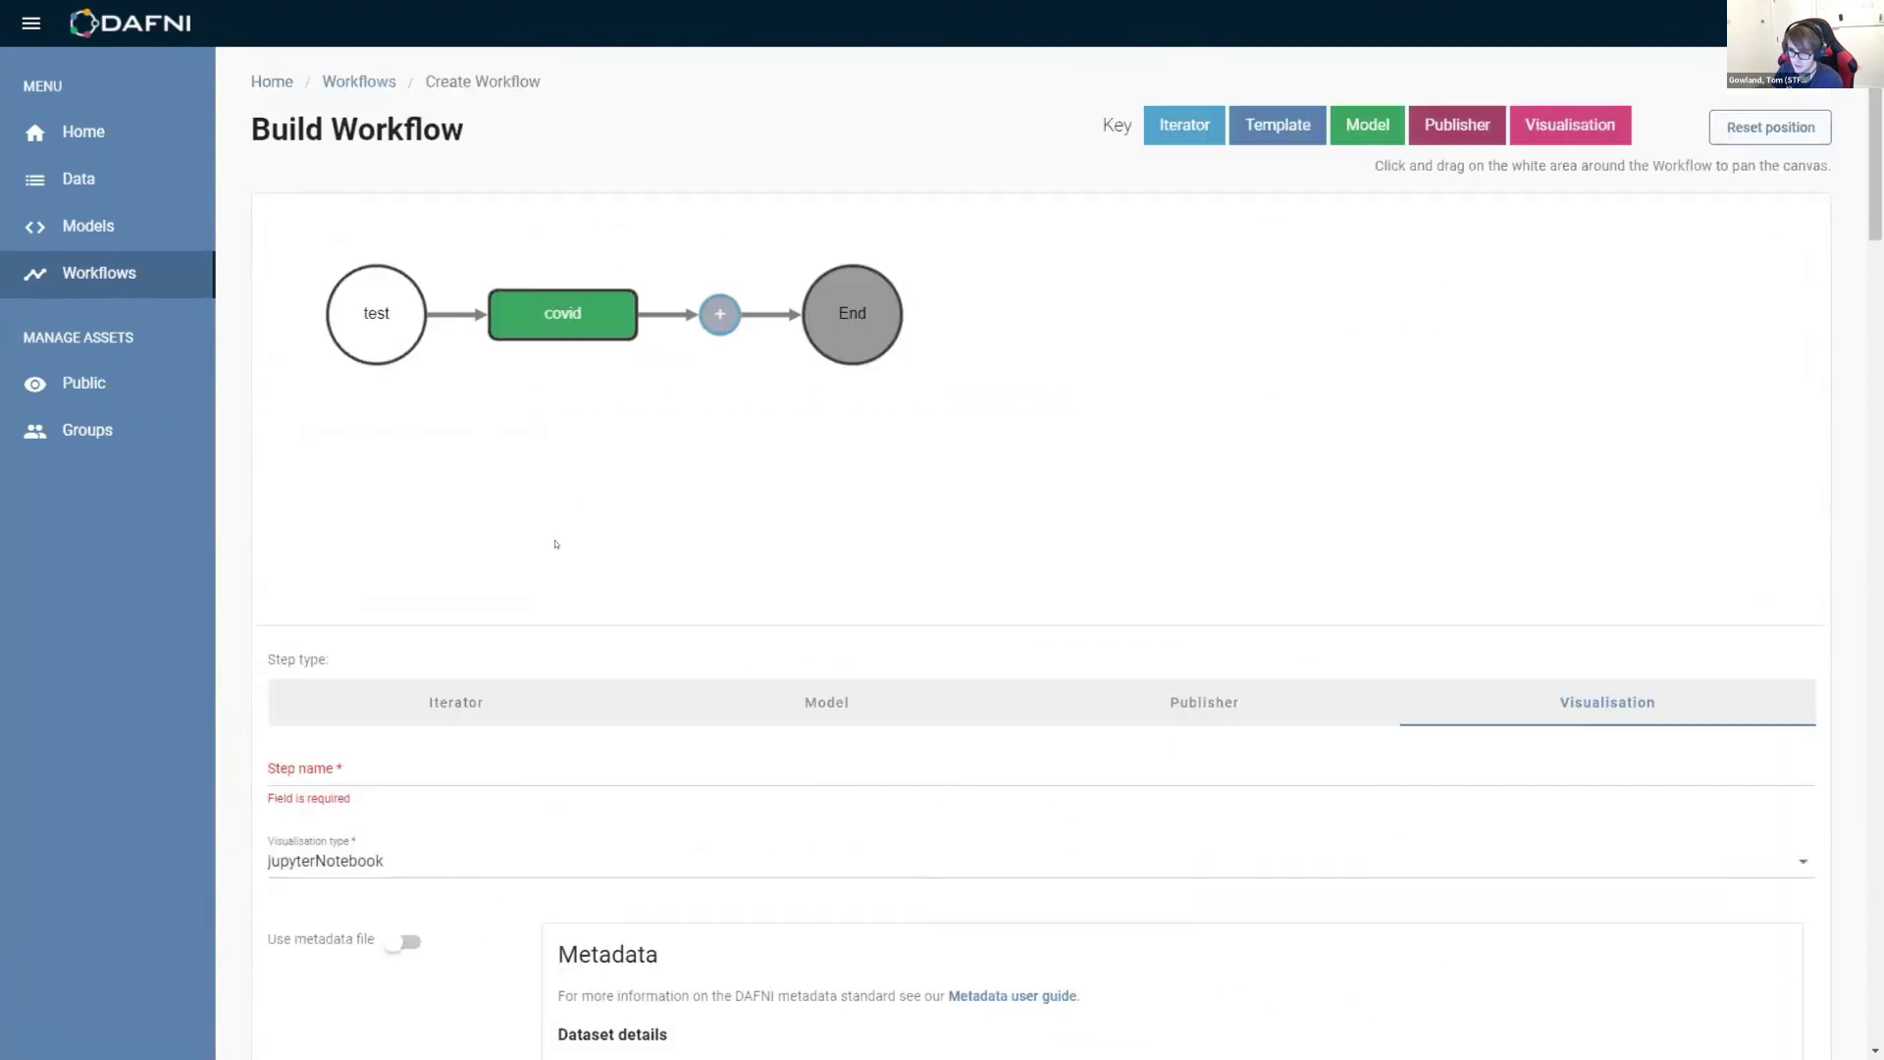
Step: Leave the workflow builder, open the COVID-19 UK Simulation R=1.7 workflow instance and check the covid-sim step's parameters
{"action": "left_click", "coordinate": [180, 286]}
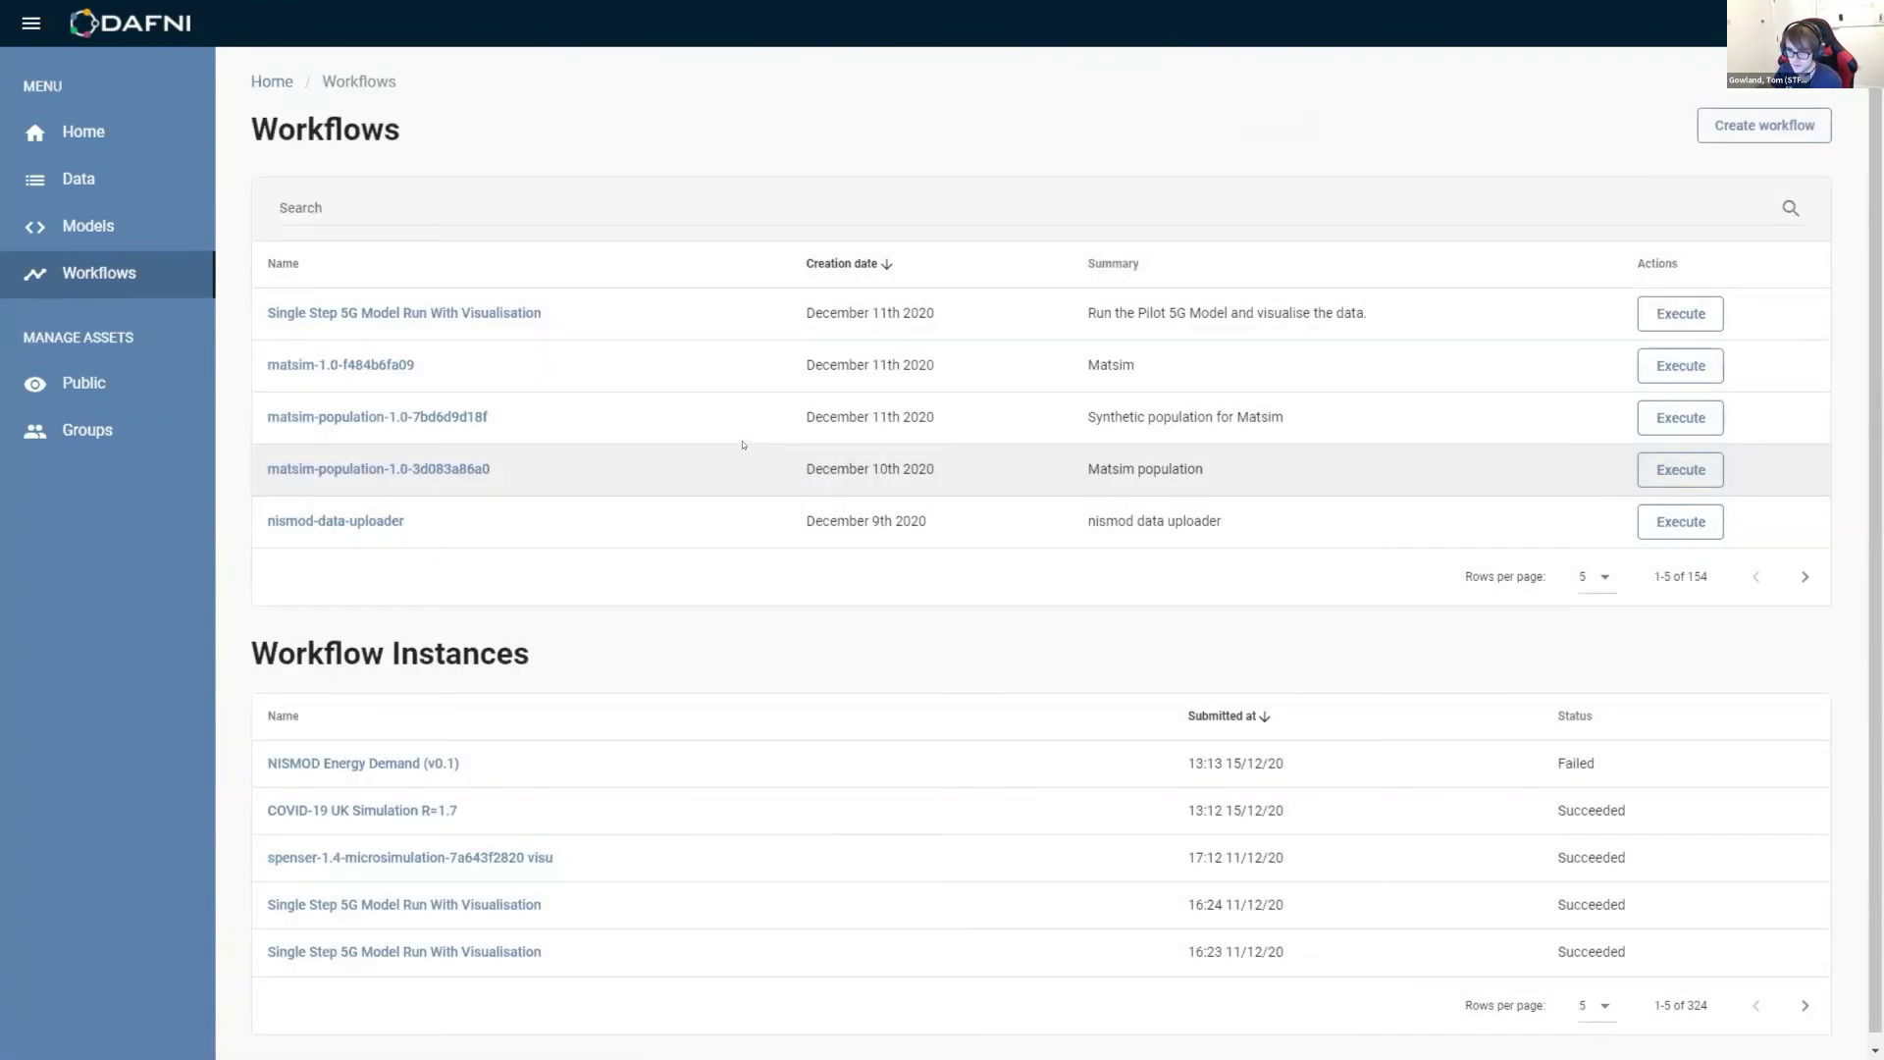
{"action": "left_click", "coordinate": [401, 810]}
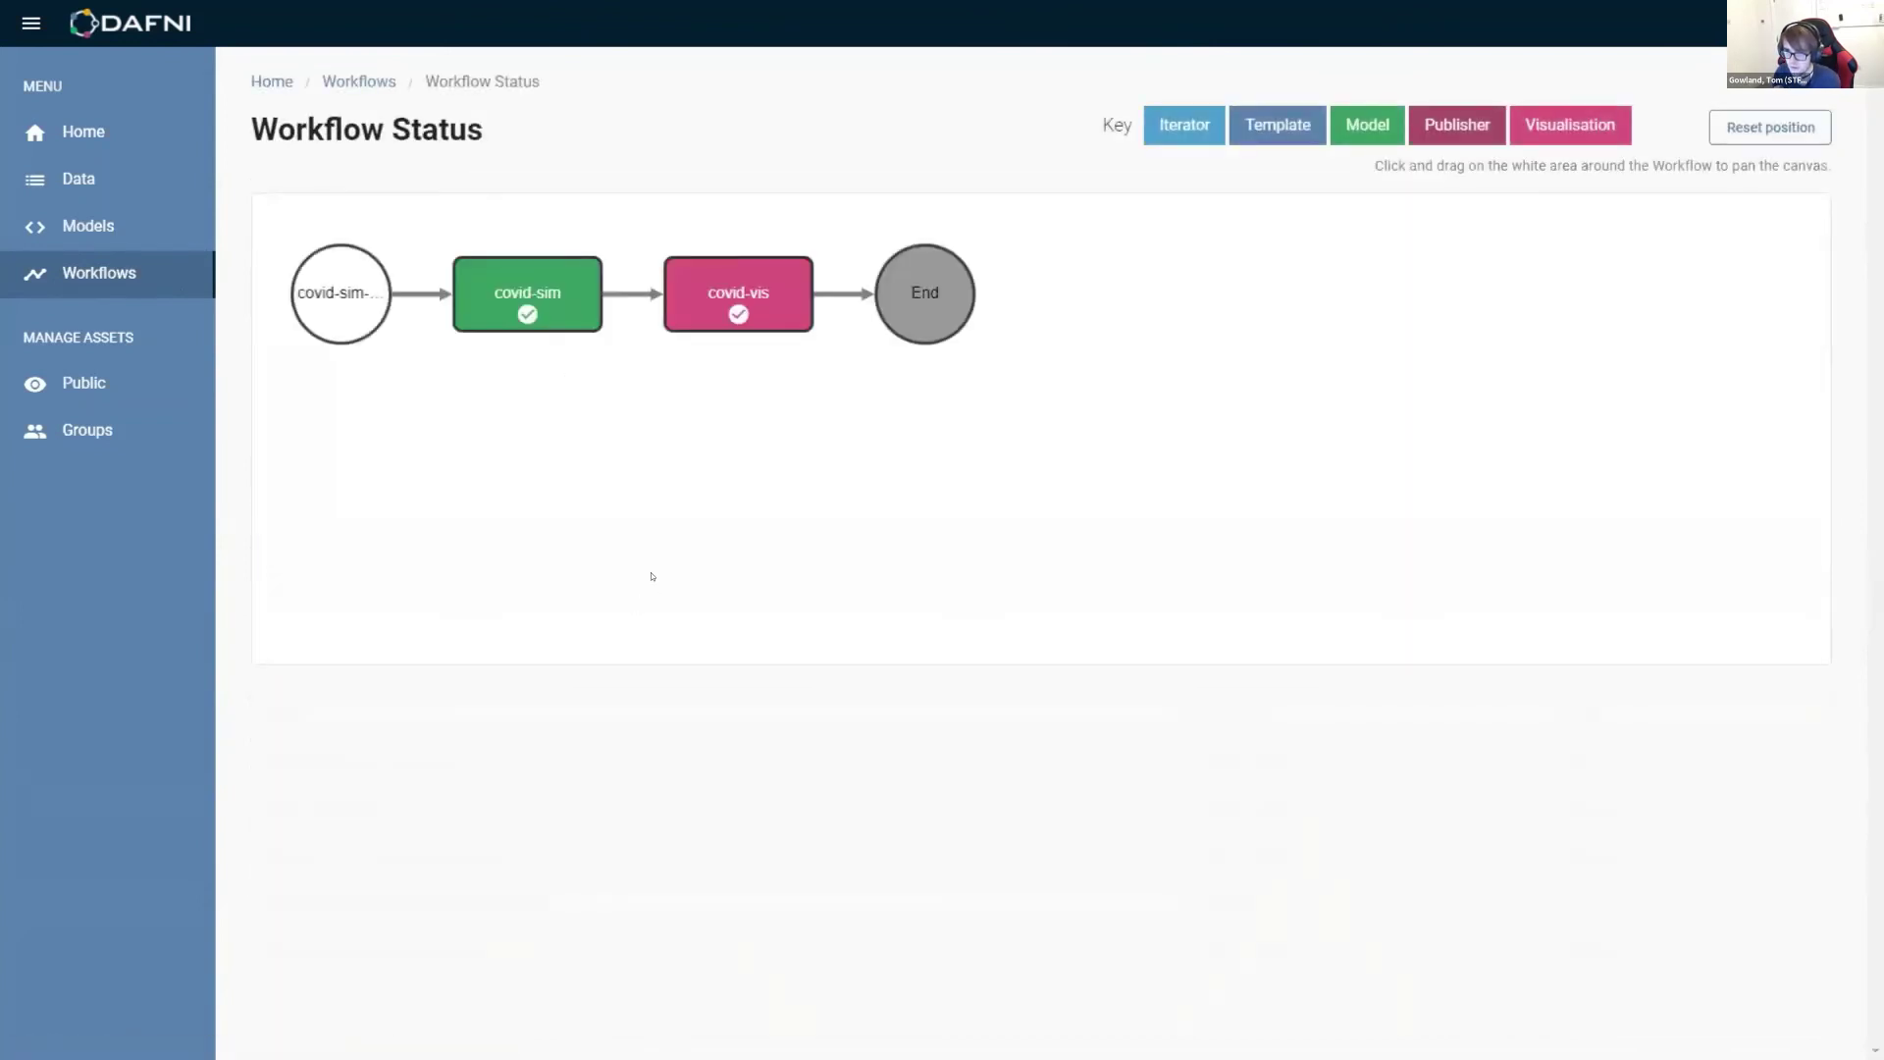
{"action": "left_click", "coordinate": [537, 324]}
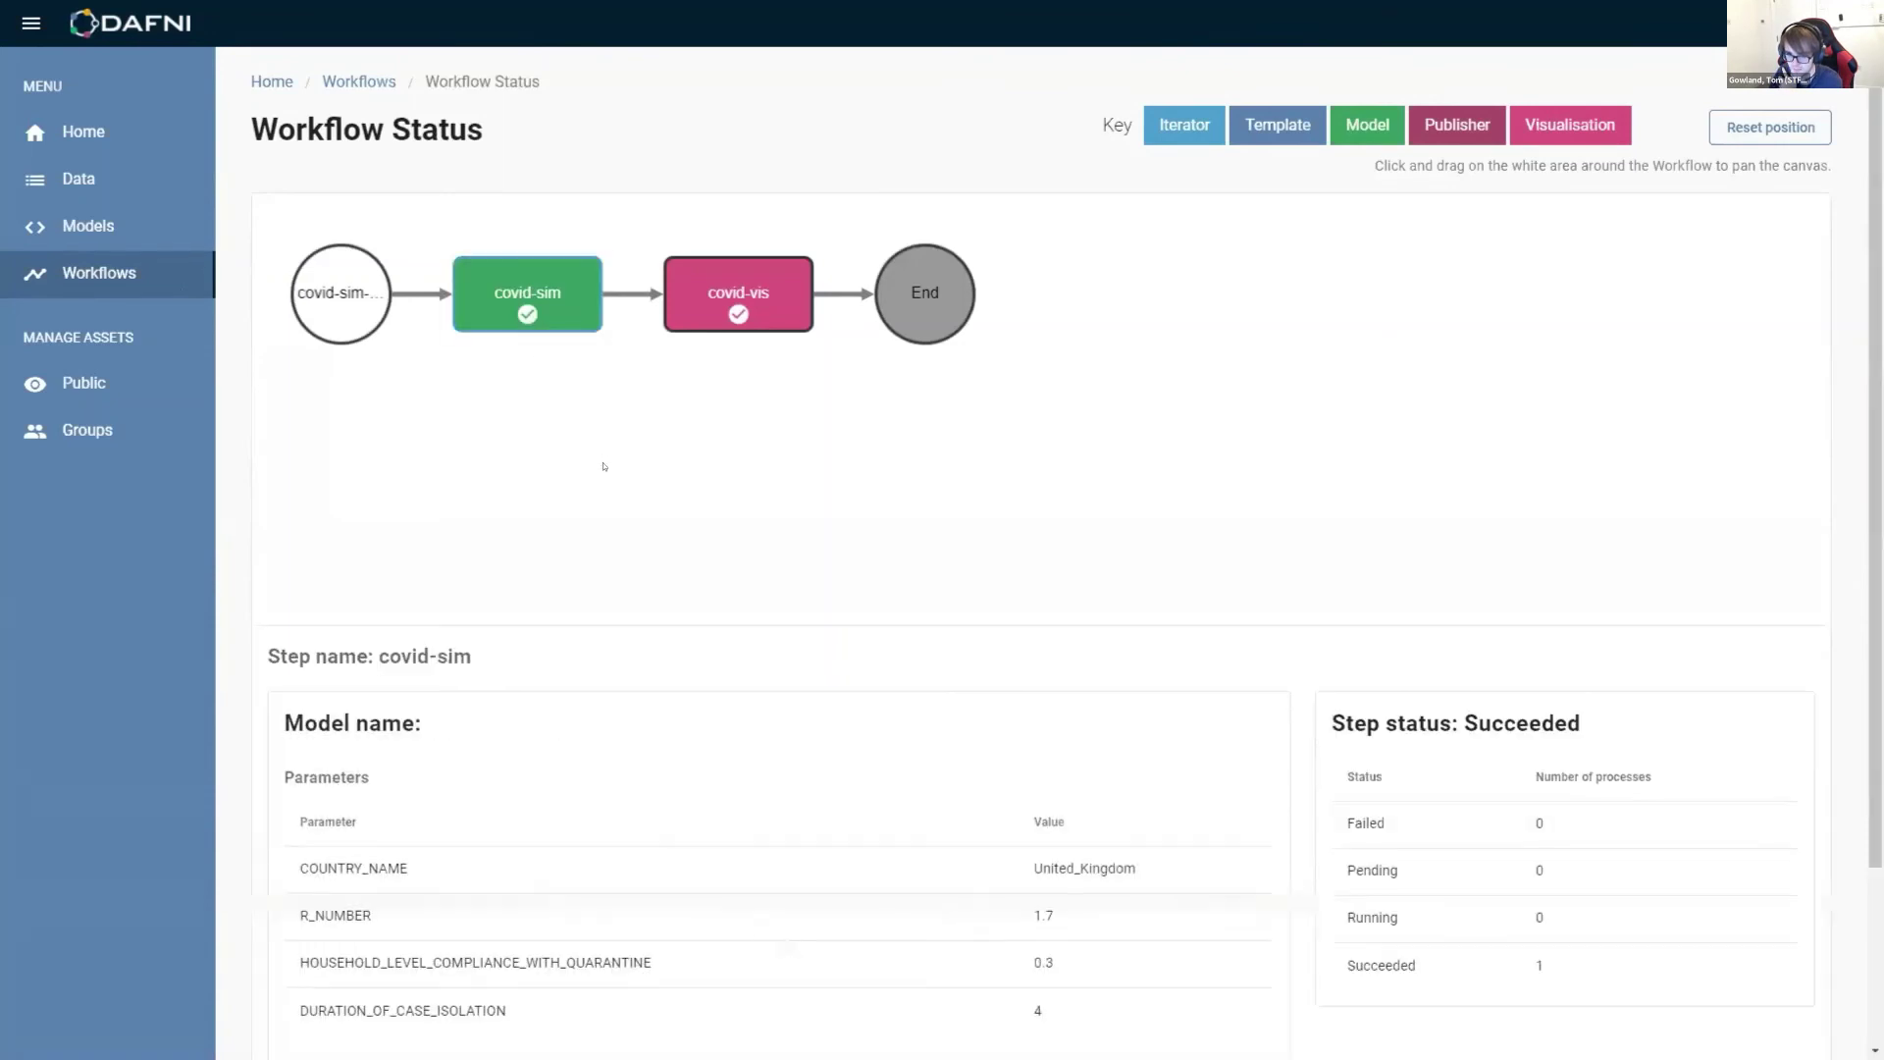
{"action": "double_click", "coordinate": [1071, 930]}
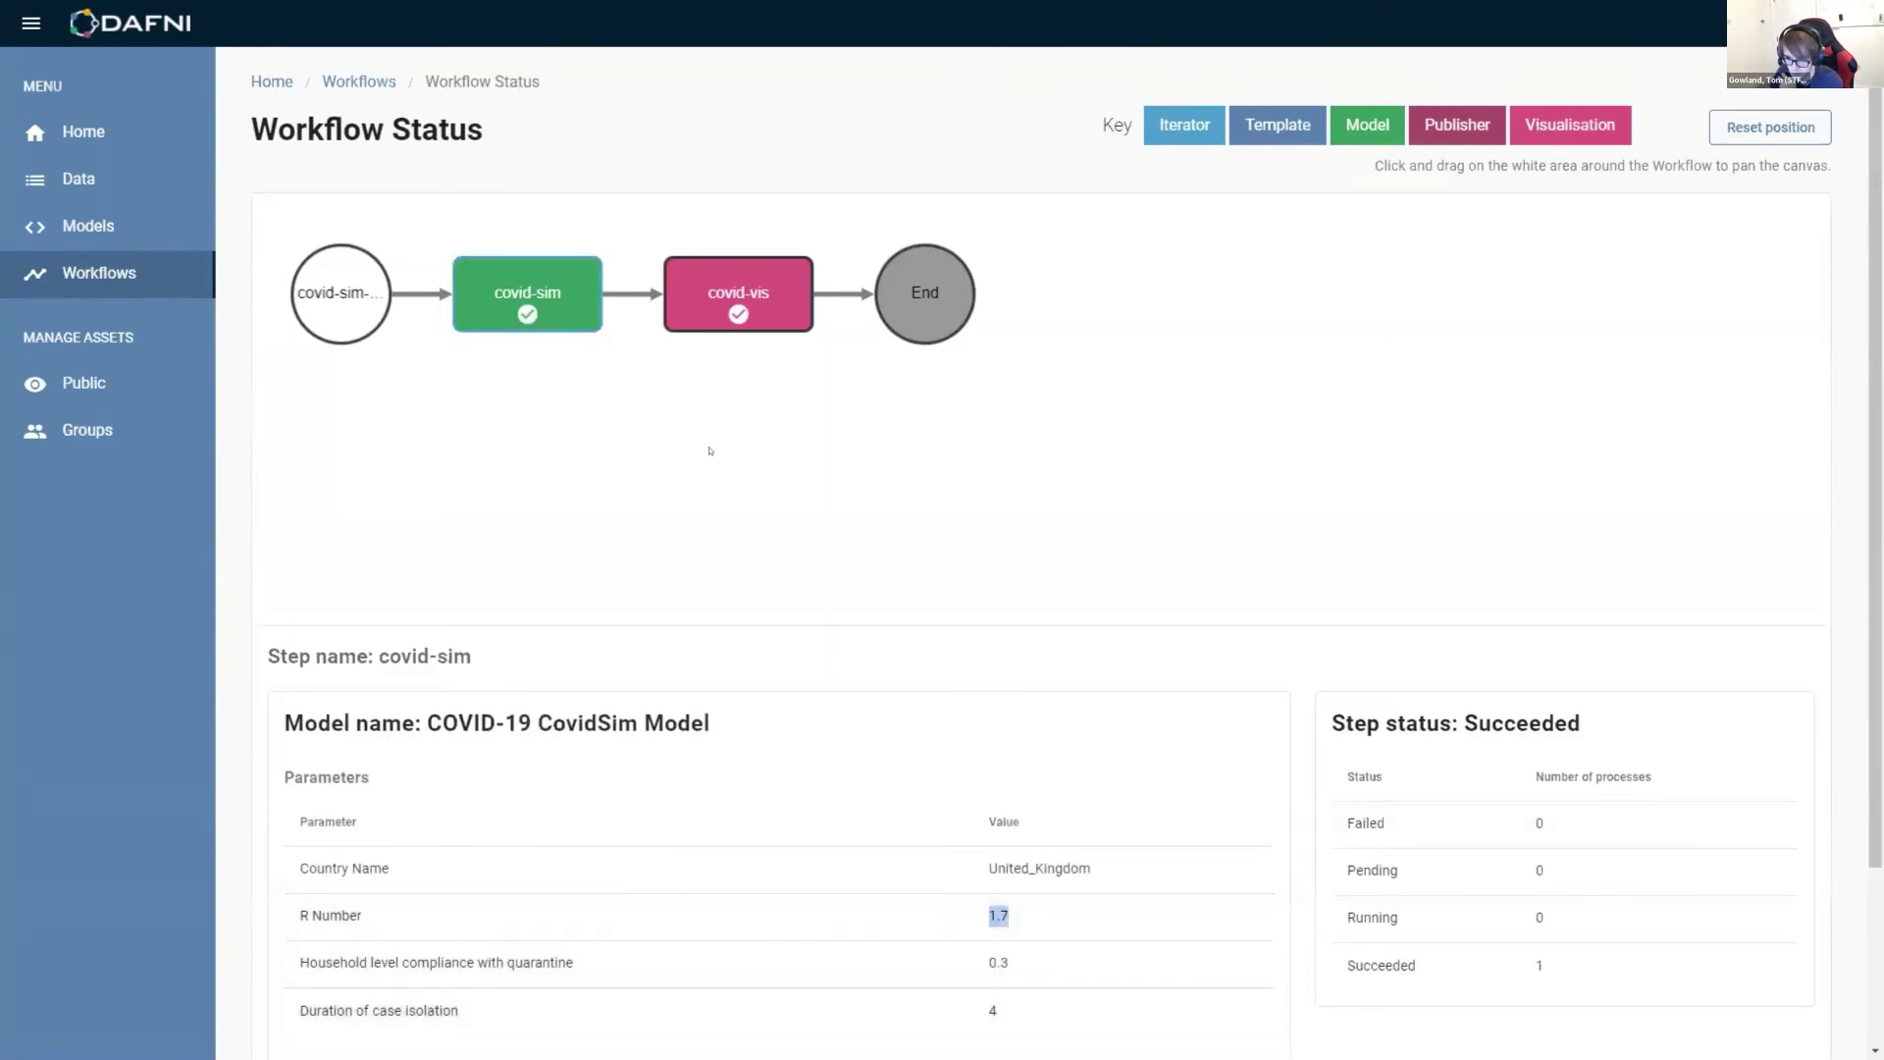
{"action": "left_click", "coordinate": [769, 475]}
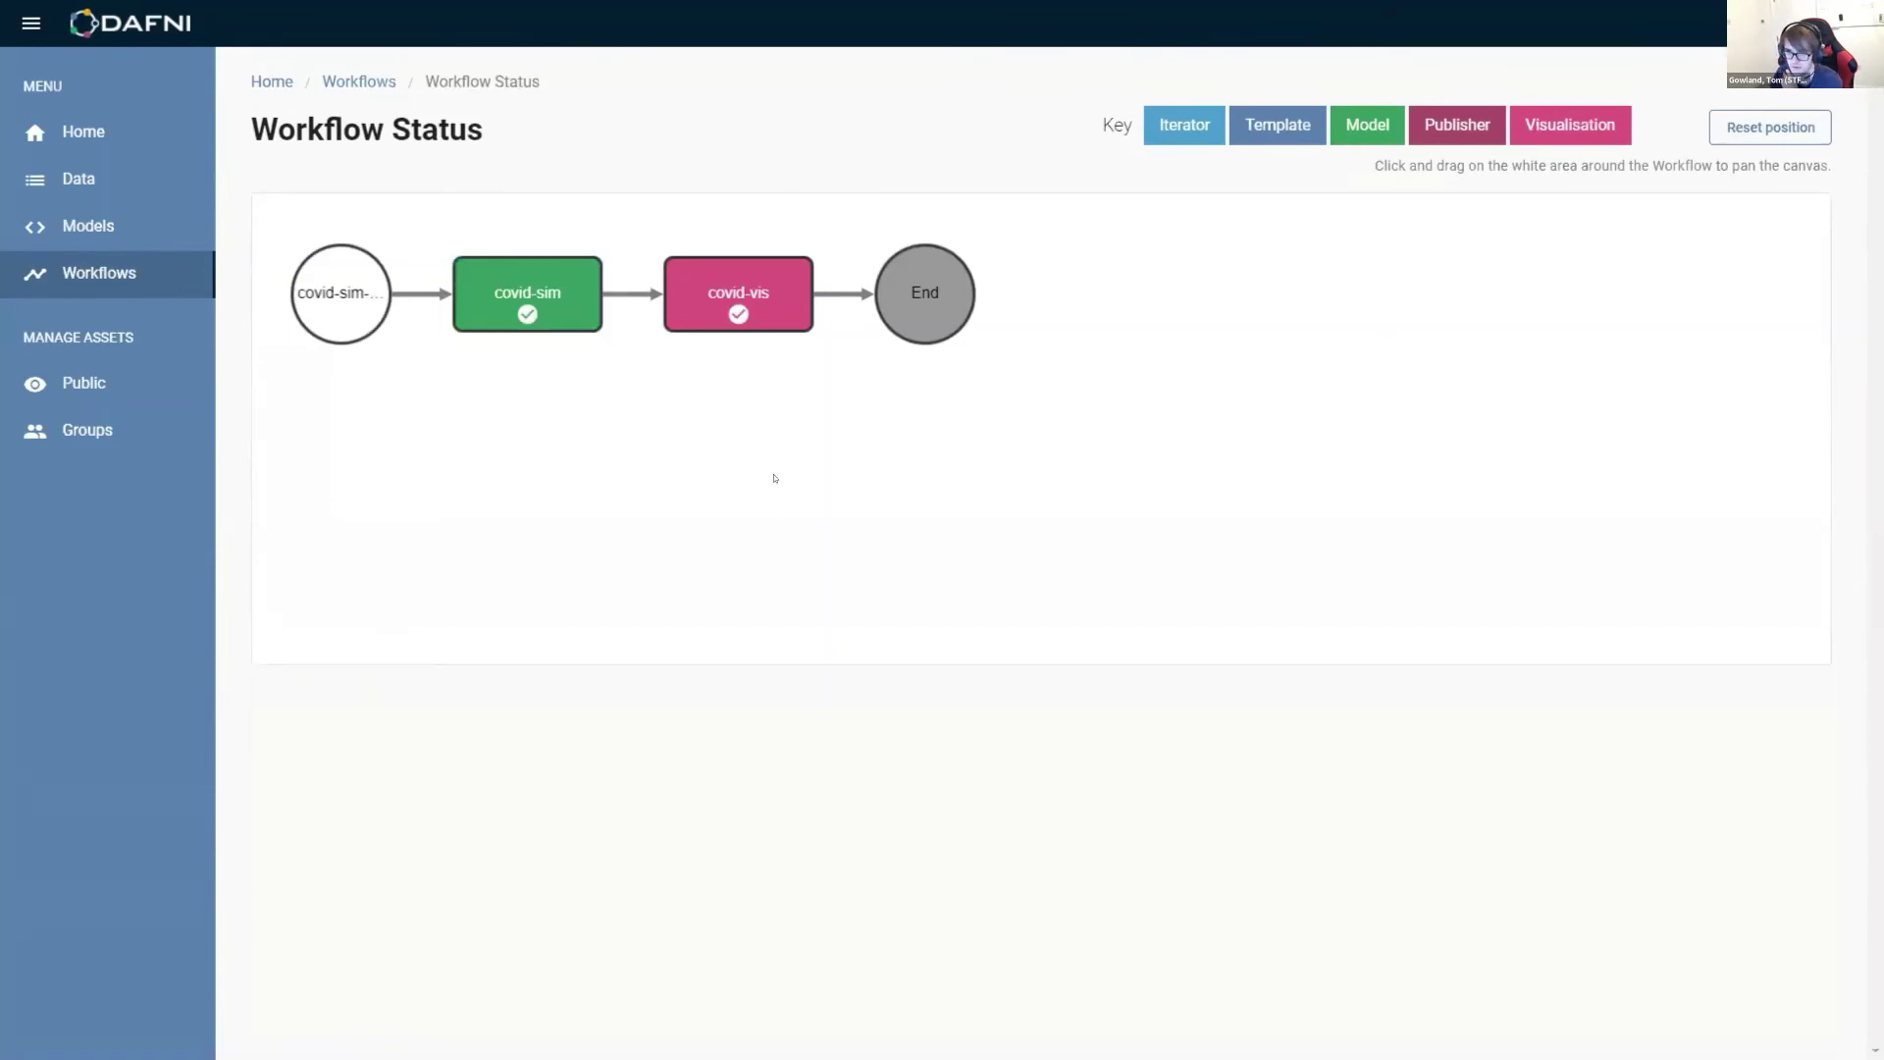
Step: Review the covid-vis step's details and launch its Jupyter notebook visualisation
{"action": "left_click", "coordinate": [770, 314]}
{"action": "scroll", "coordinate": [365, 663], "scroll_direction": "down", "scroll_amount": 2}
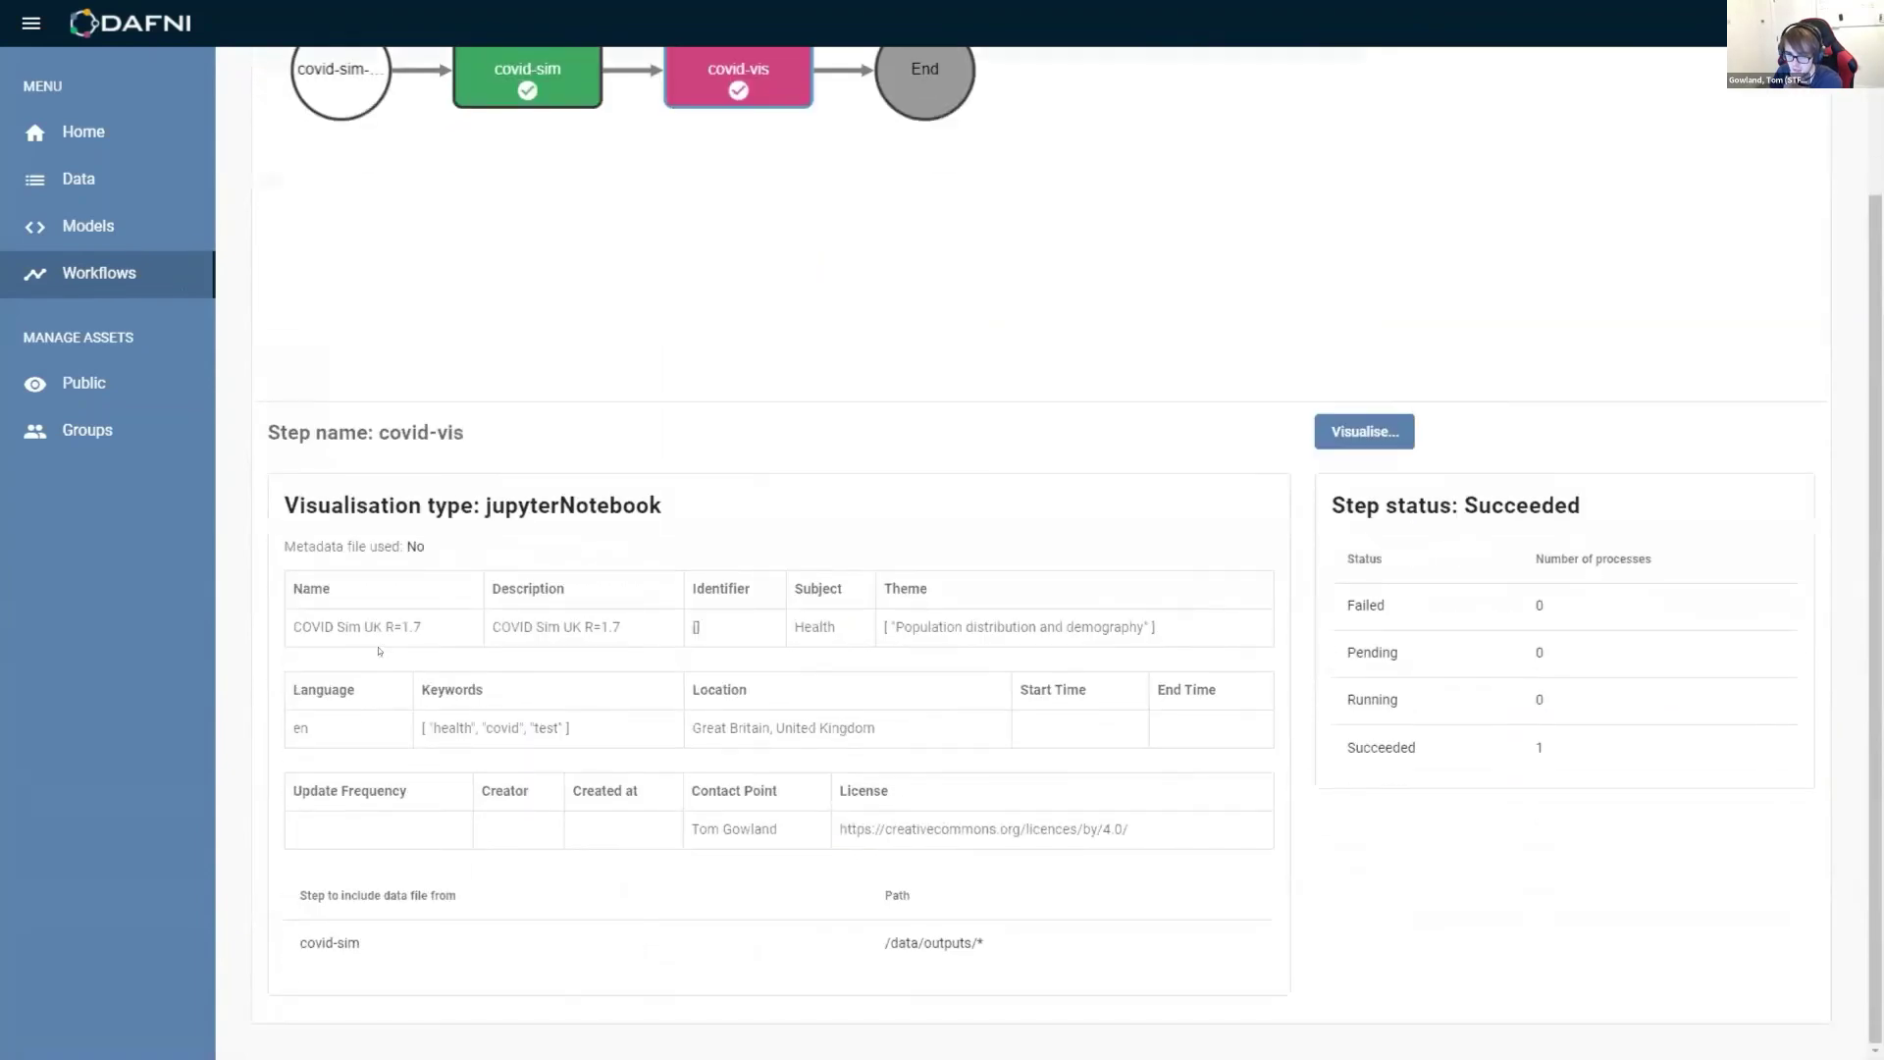
{"action": "scroll", "coordinate": [397, 730], "scroll_direction": "up", "scroll_amount": 2}
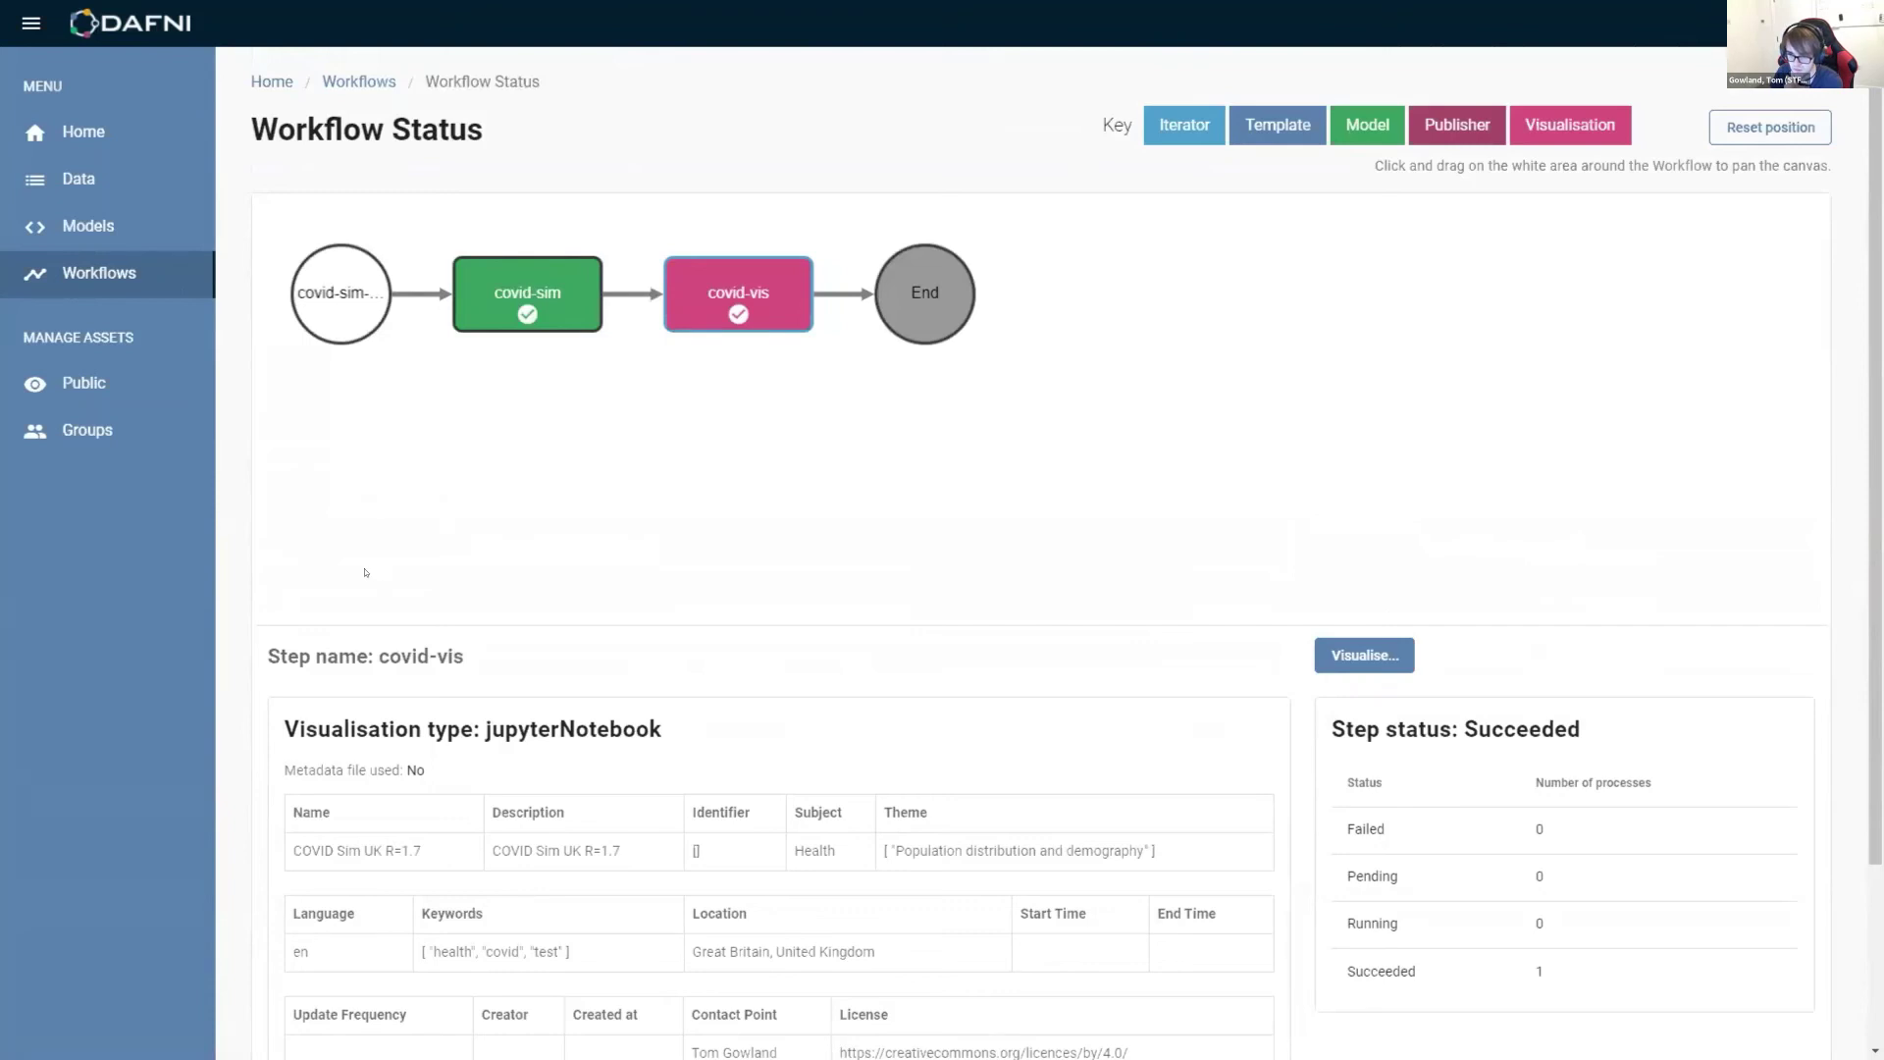
{"action": "left_click", "coordinate": [1371, 661]}
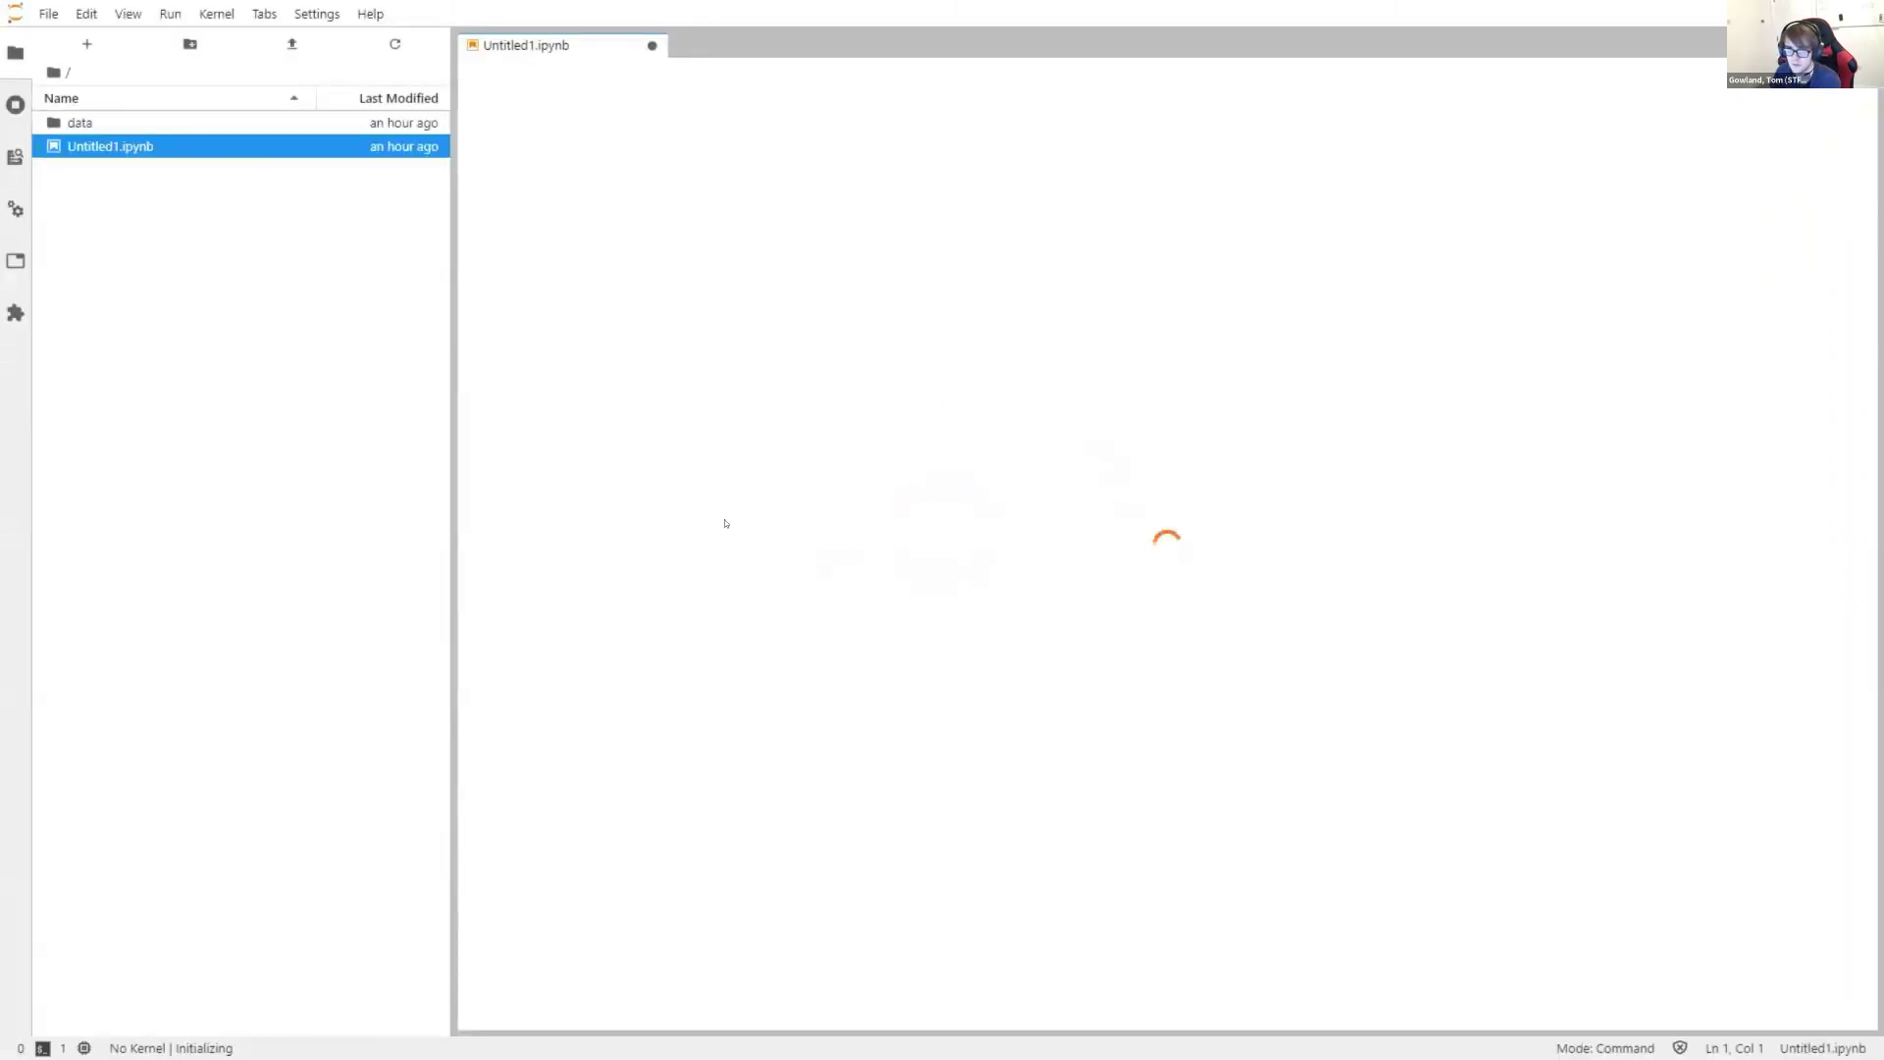
Step: Open the data folder, read through the United_Kingdom_NoInt_R0=1.7.avNE.age.xls output file and close it
{"action": "double_click", "coordinate": [80, 121]}
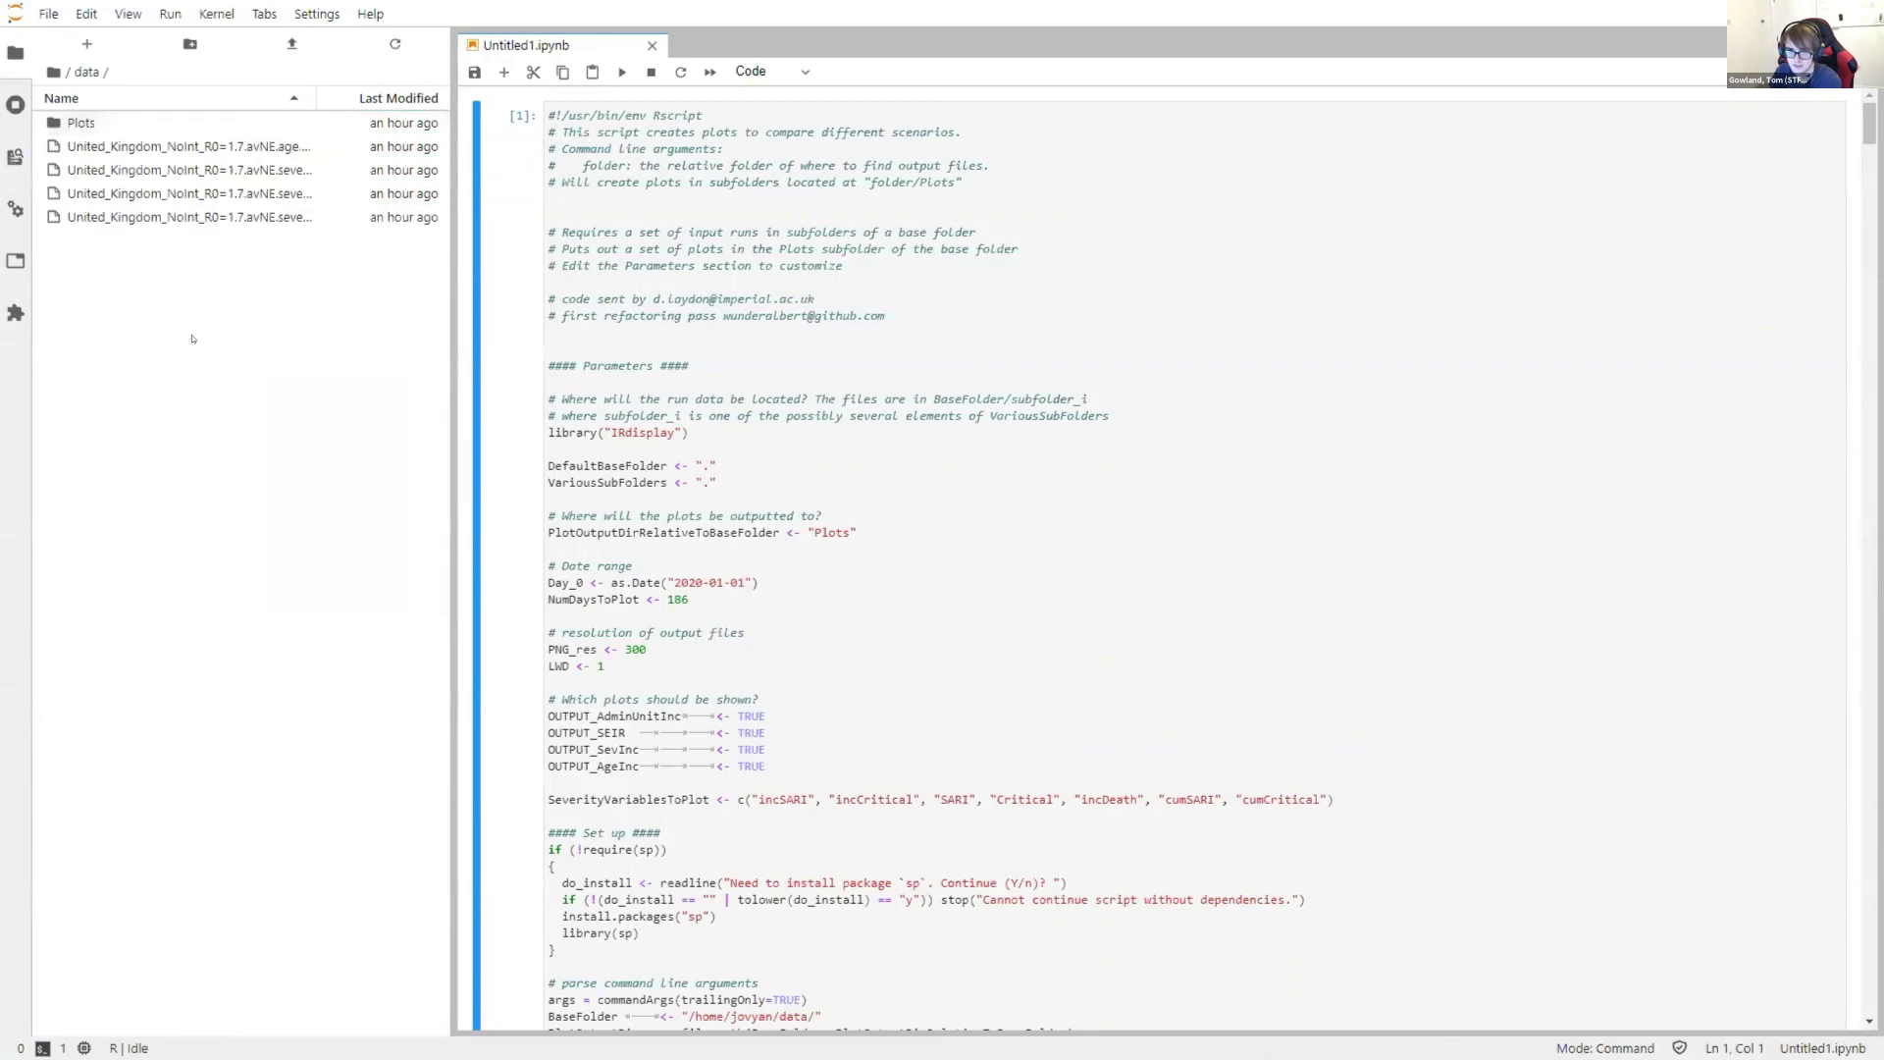
{"action": "left_click", "coordinate": [304, 147]}
{"action": "key", "text": "Return"}
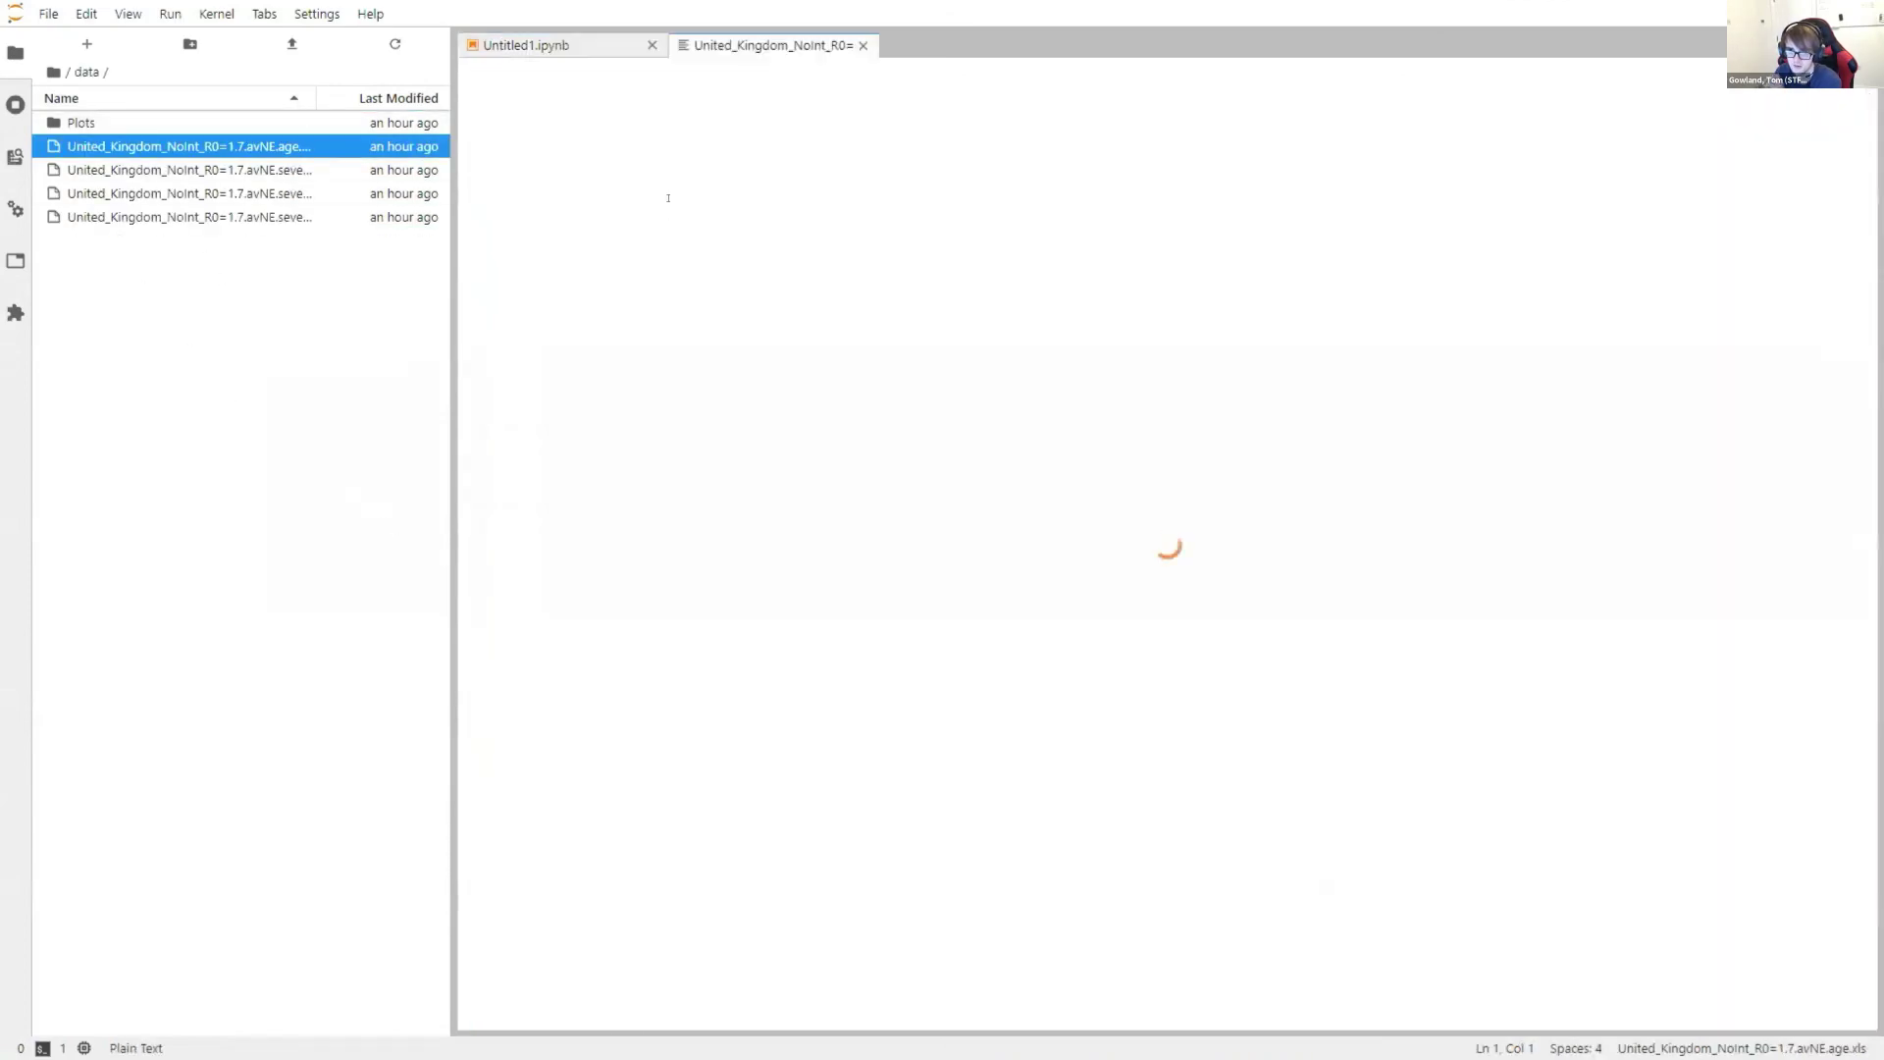
{"action": "scroll", "coordinate": [920, 381], "scroll_direction": "down", "scroll_amount": 20}
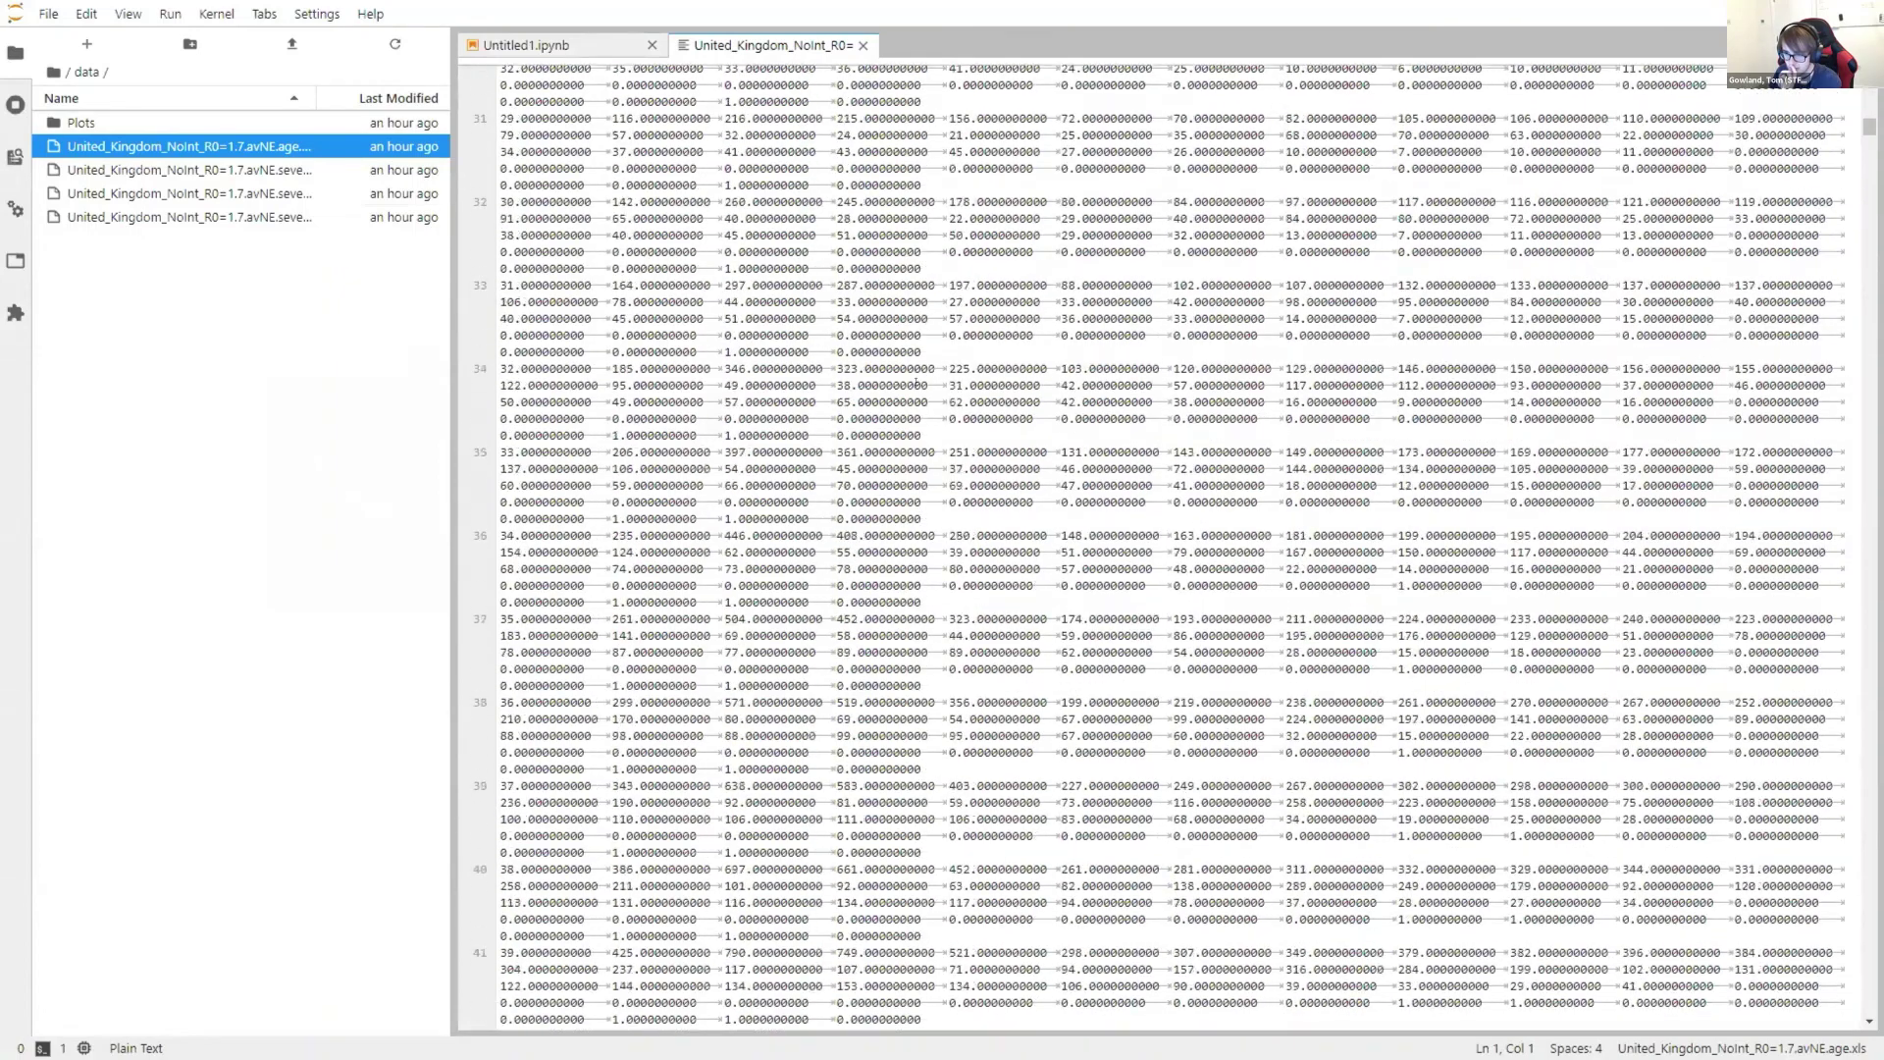
{"action": "scroll", "coordinate": [905, 350], "scroll_direction": "down", "scroll_amount": 5}
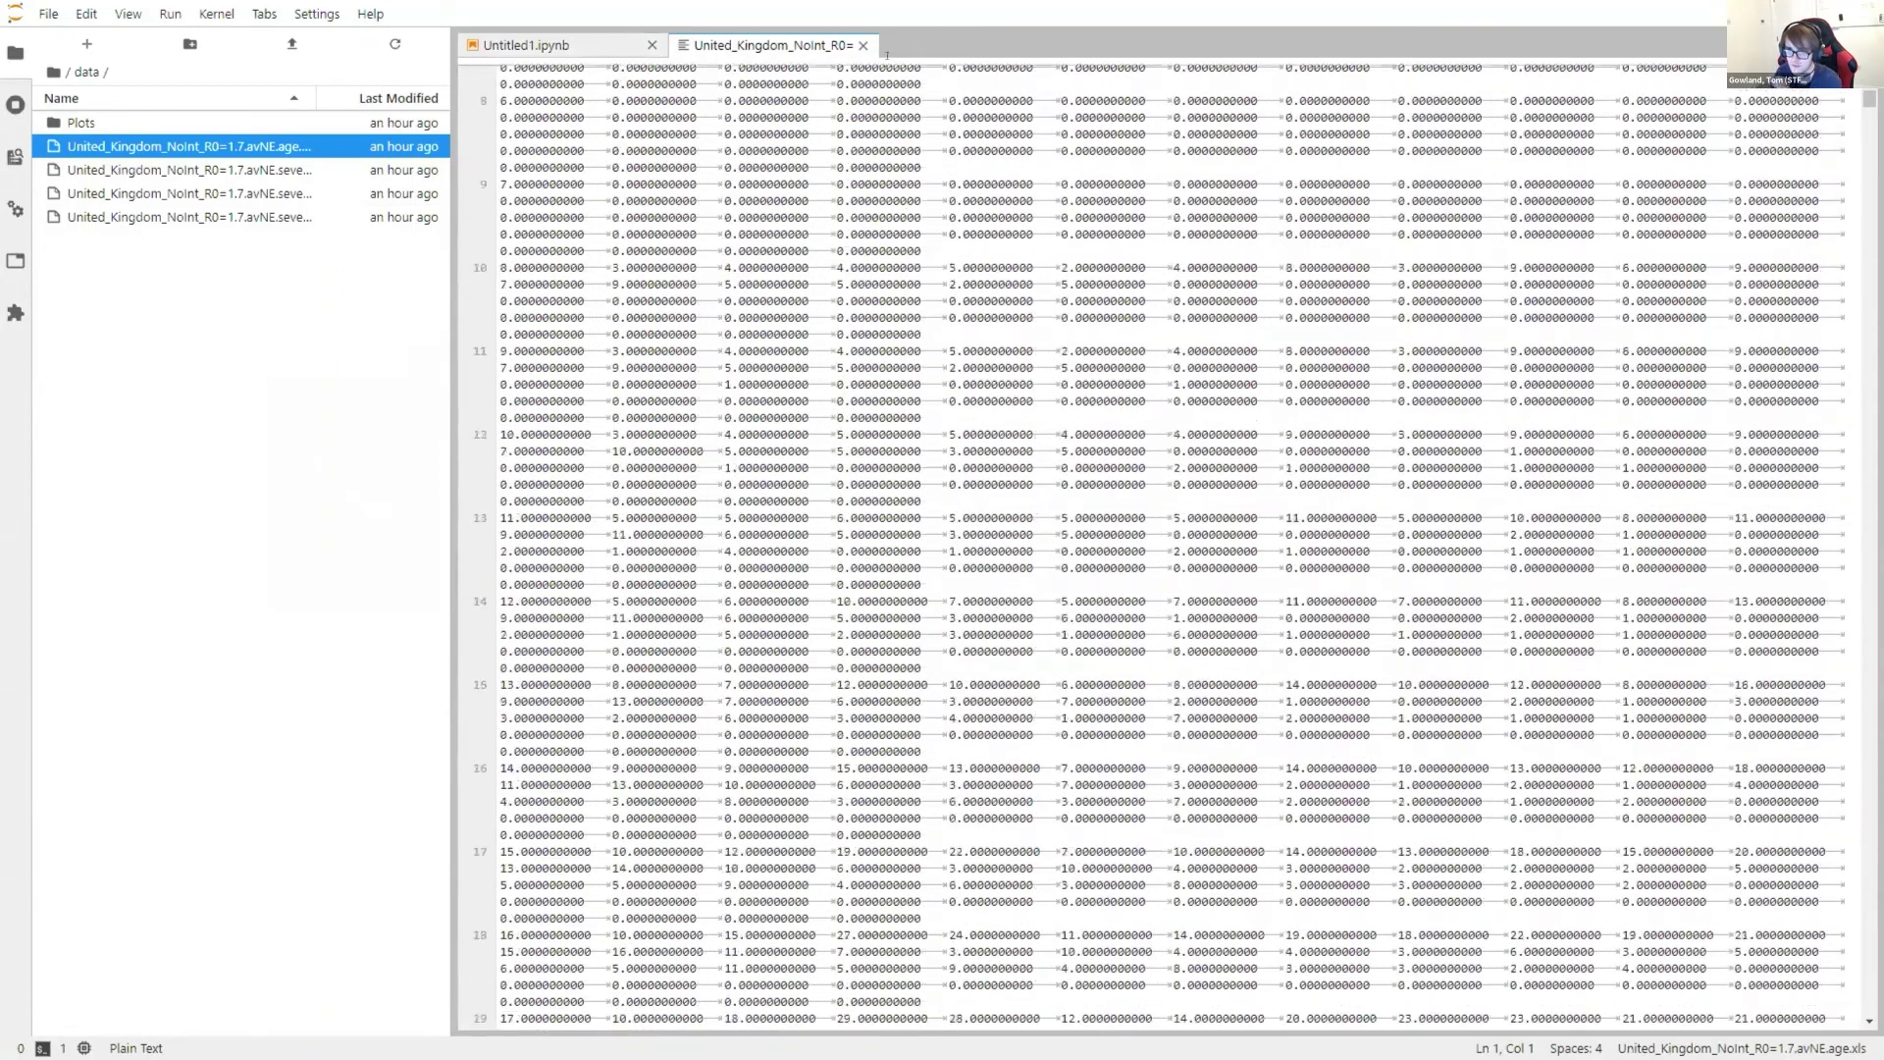
{"action": "left_click", "coordinate": [863, 45]}
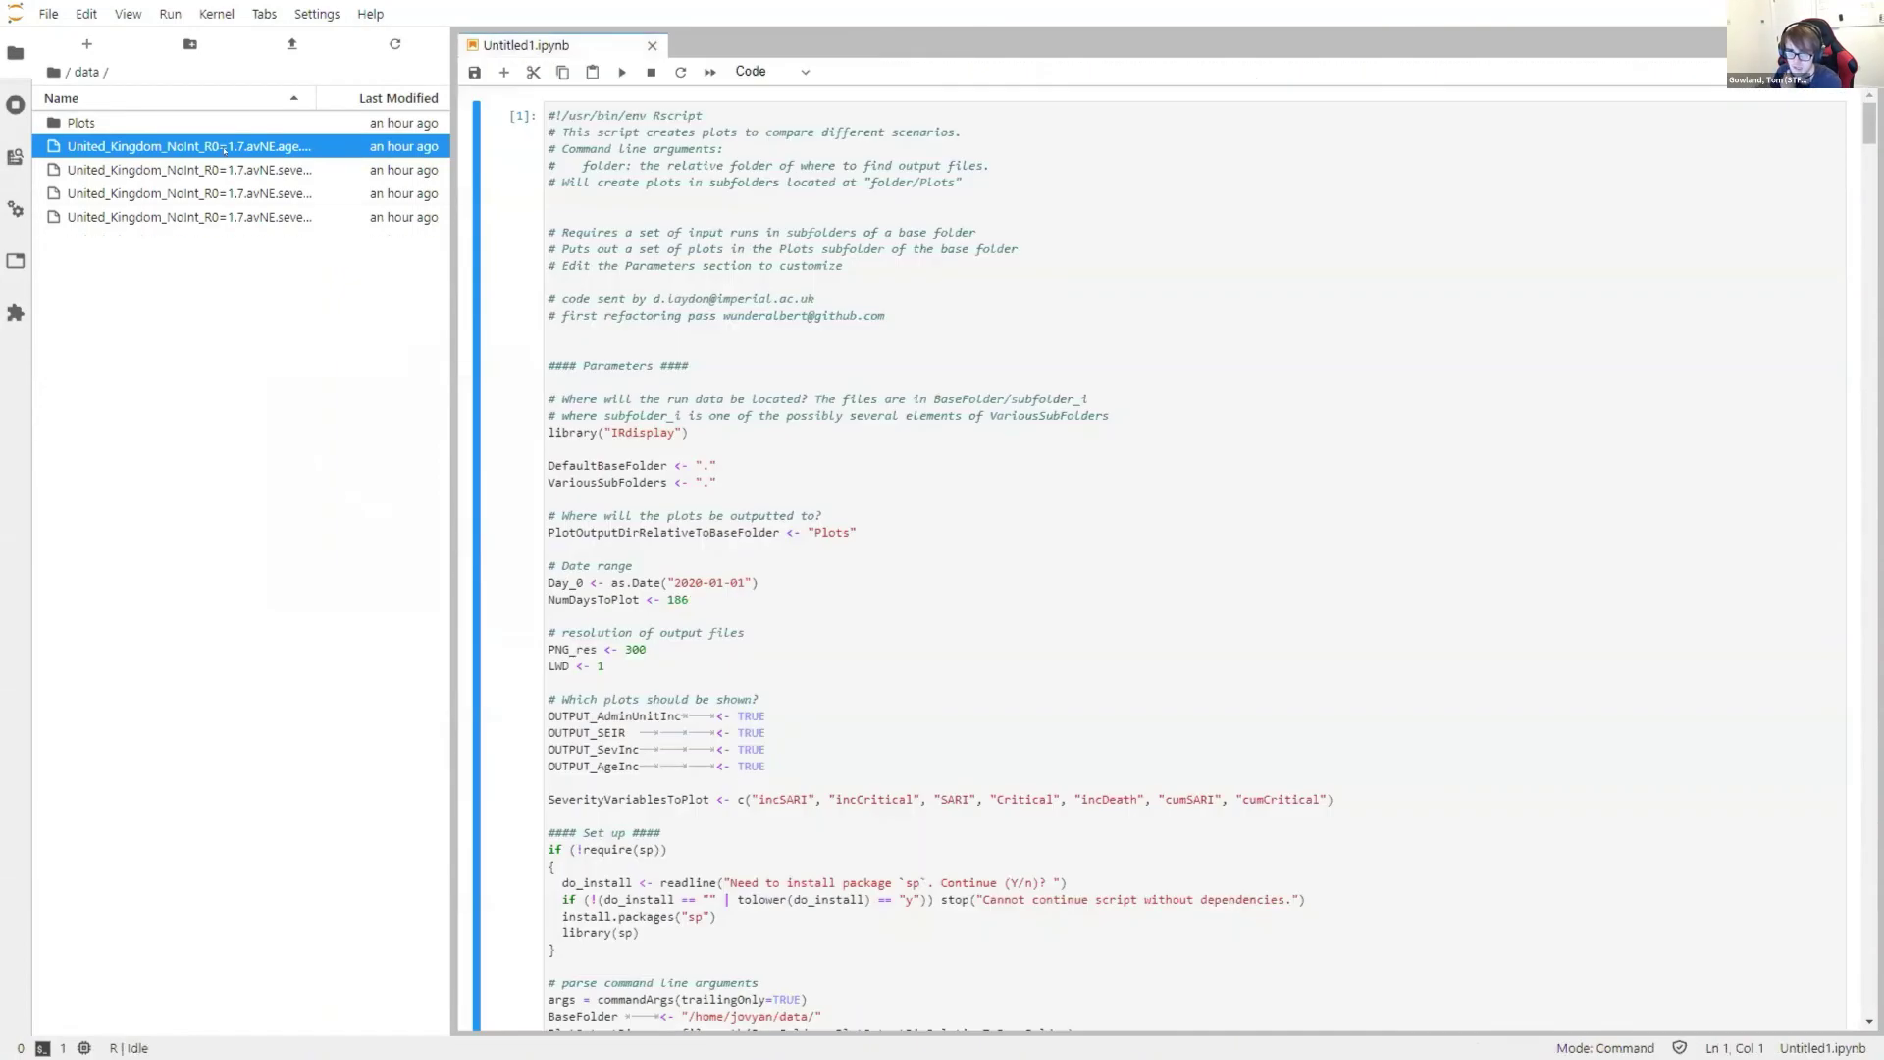
Step: Look over the plot images in the data/Plots folder, return to the root folder and select Untitled1.ipynb
{"action": "double_click", "coordinate": [82, 123]}
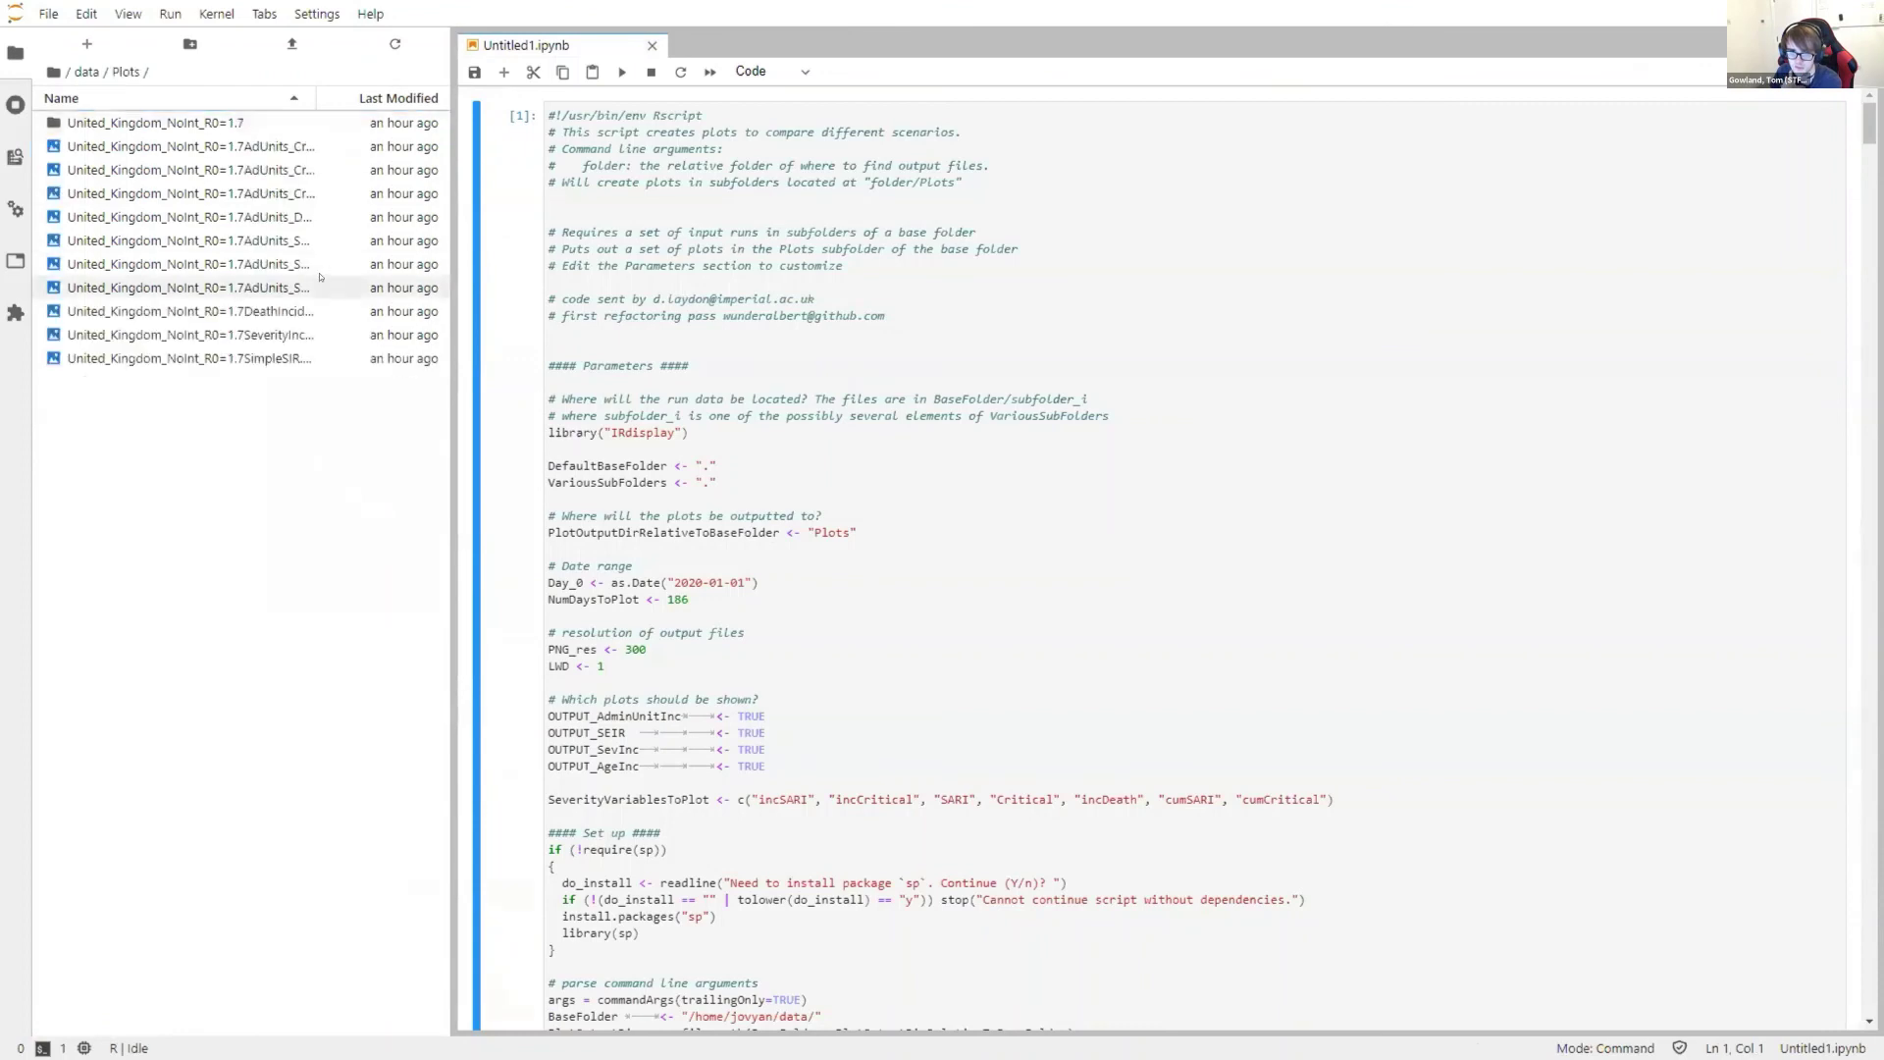
{"action": "left_click", "coordinate": [87, 72]}
{"action": "left_click", "coordinate": [54, 73]}
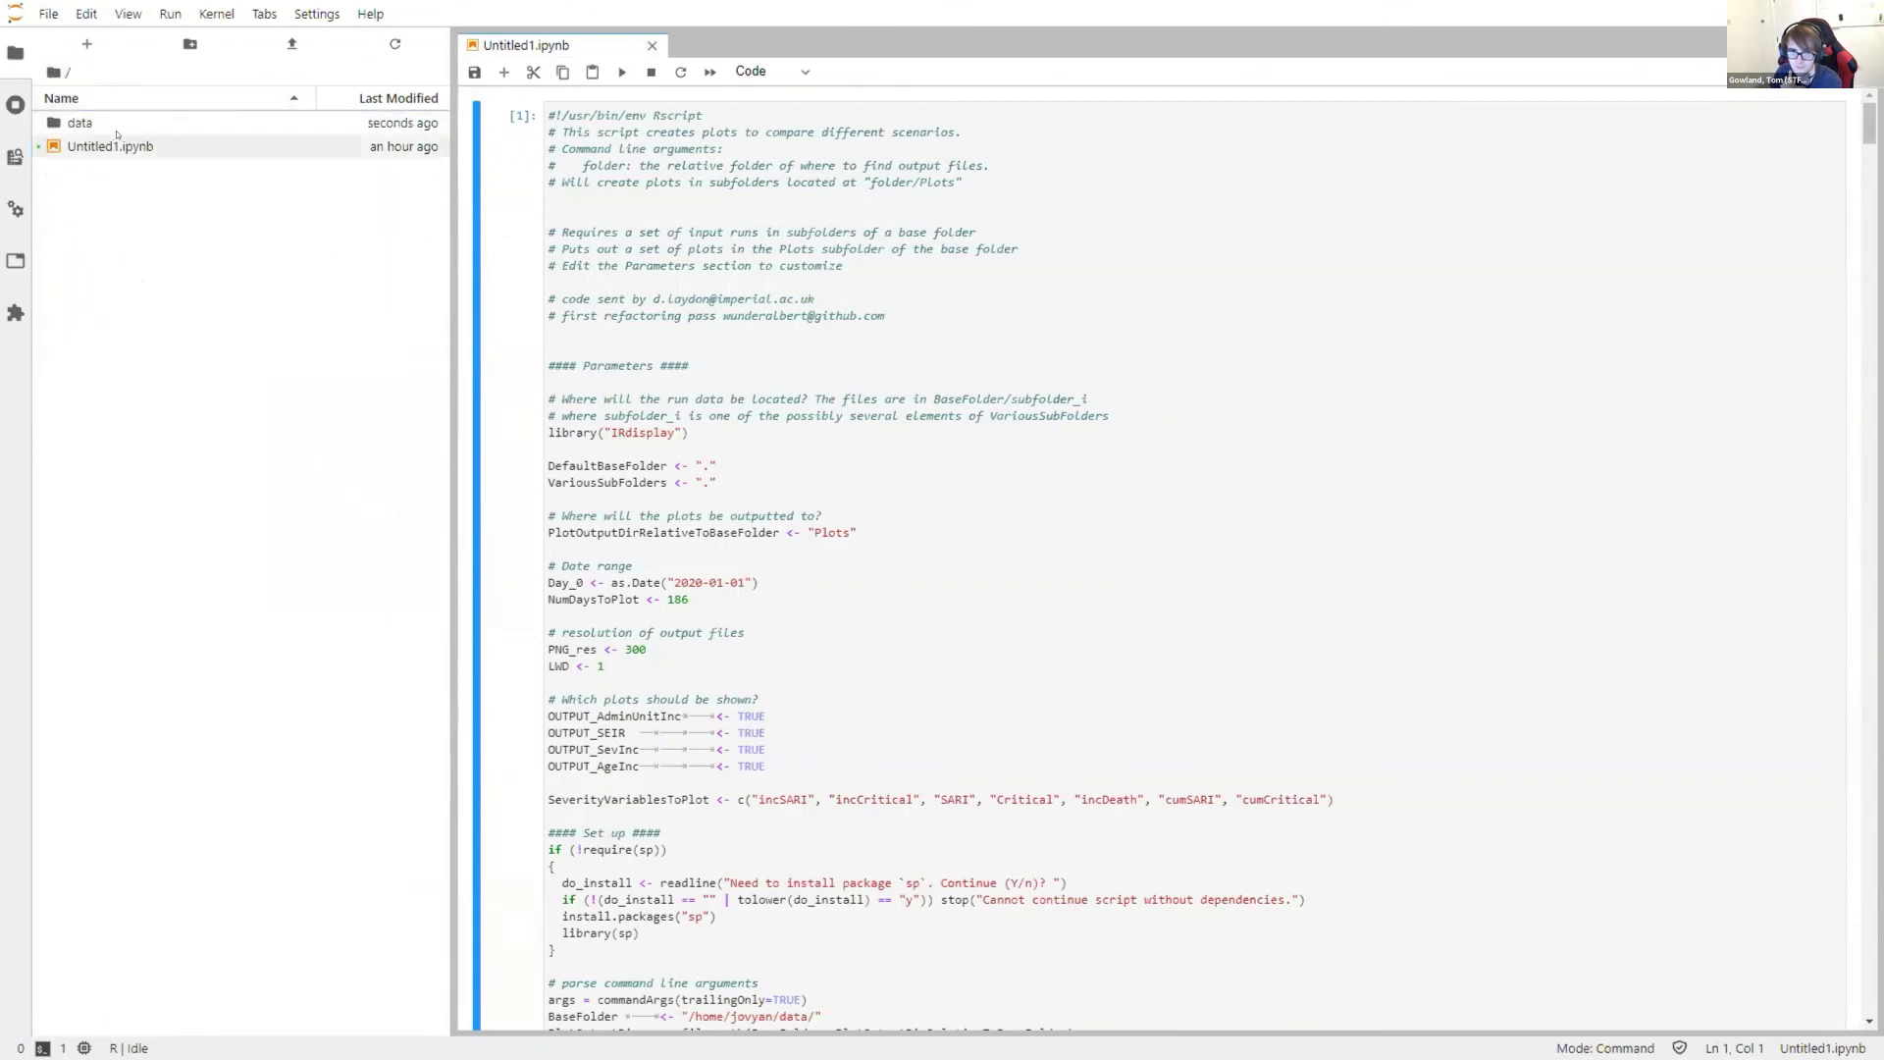
{"action": "left_click", "coordinate": [109, 146]}
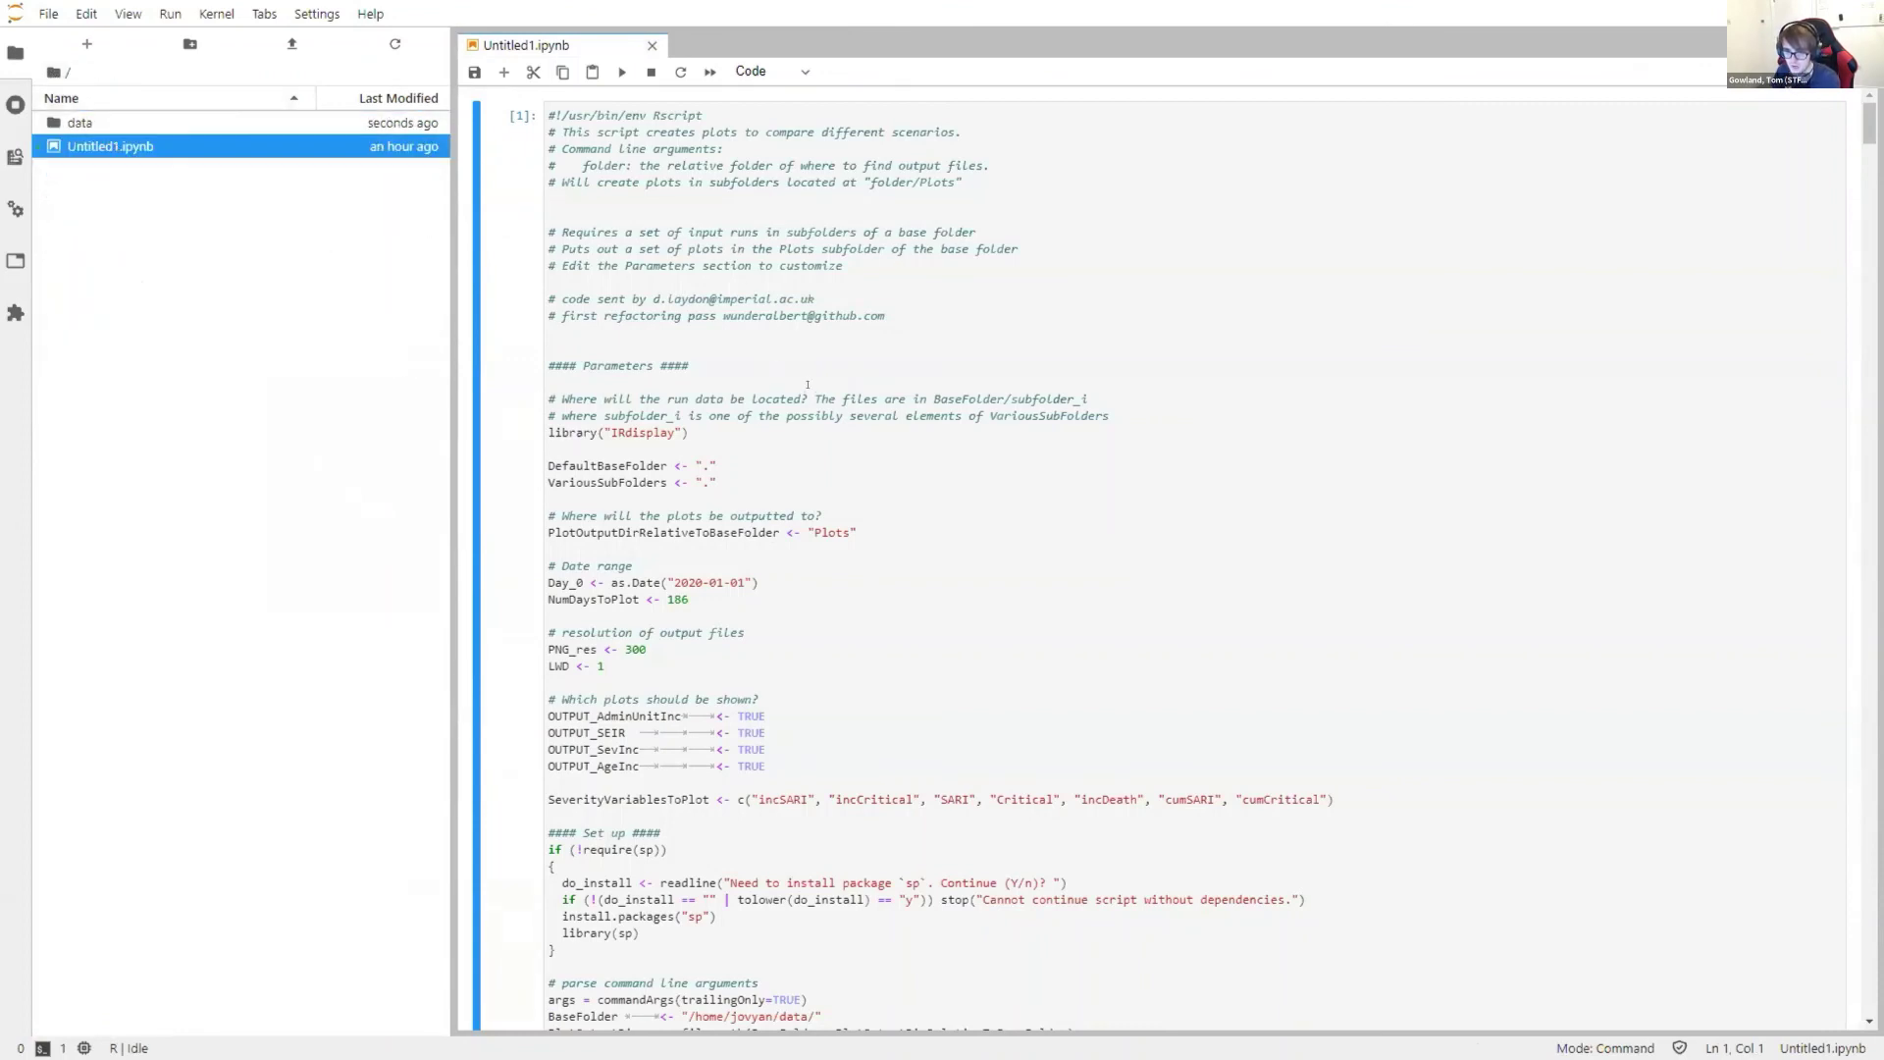
Step: Skim the R plotting script in the Untitled1.ipynb notebook and run its code cell to generate the plots
{"action": "scroll", "coordinate": [807, 384], "scroll_direction": "down", "scroll_amount": 8}
{"action": "scroll", "coordinate": [810, 414], "scroll_direction": "down", "scroll_amount": 4}
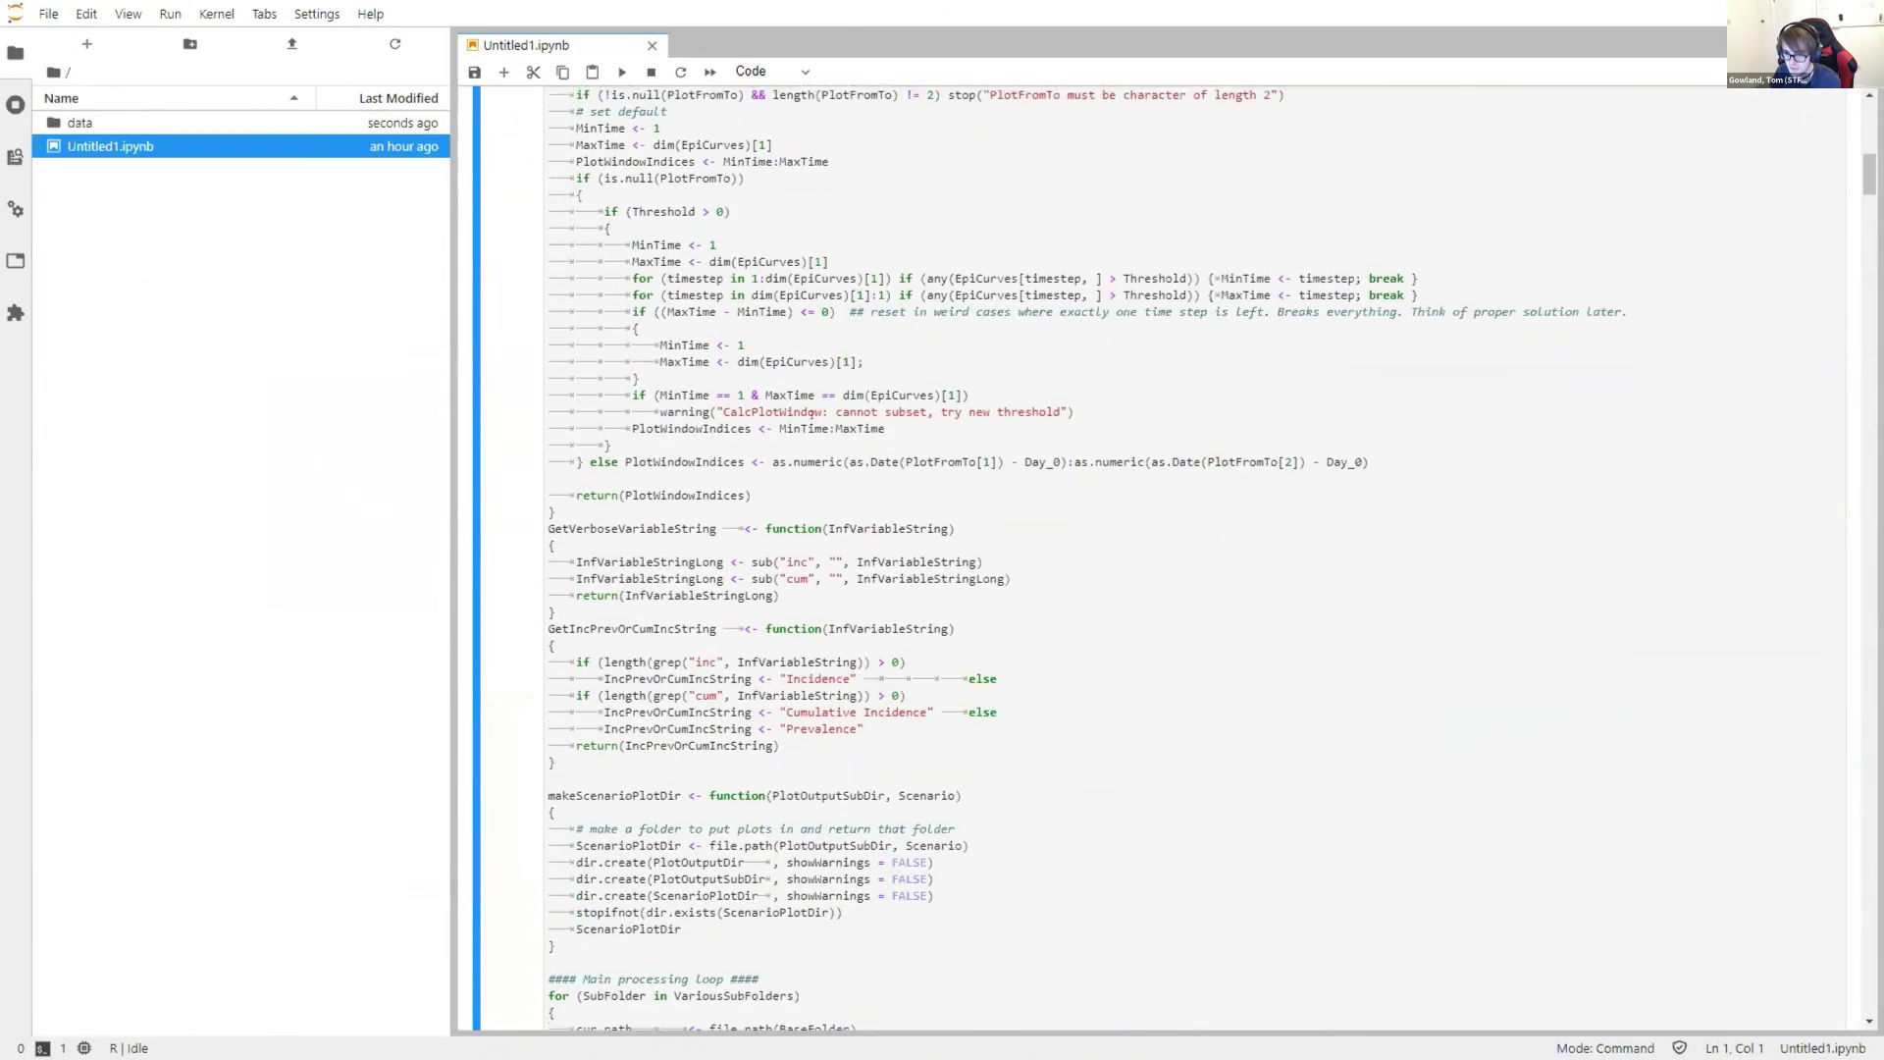
{"action": "scroll", "coordinate": [811, 414], "scroll_direction": "up", "scroll_amount": 12}
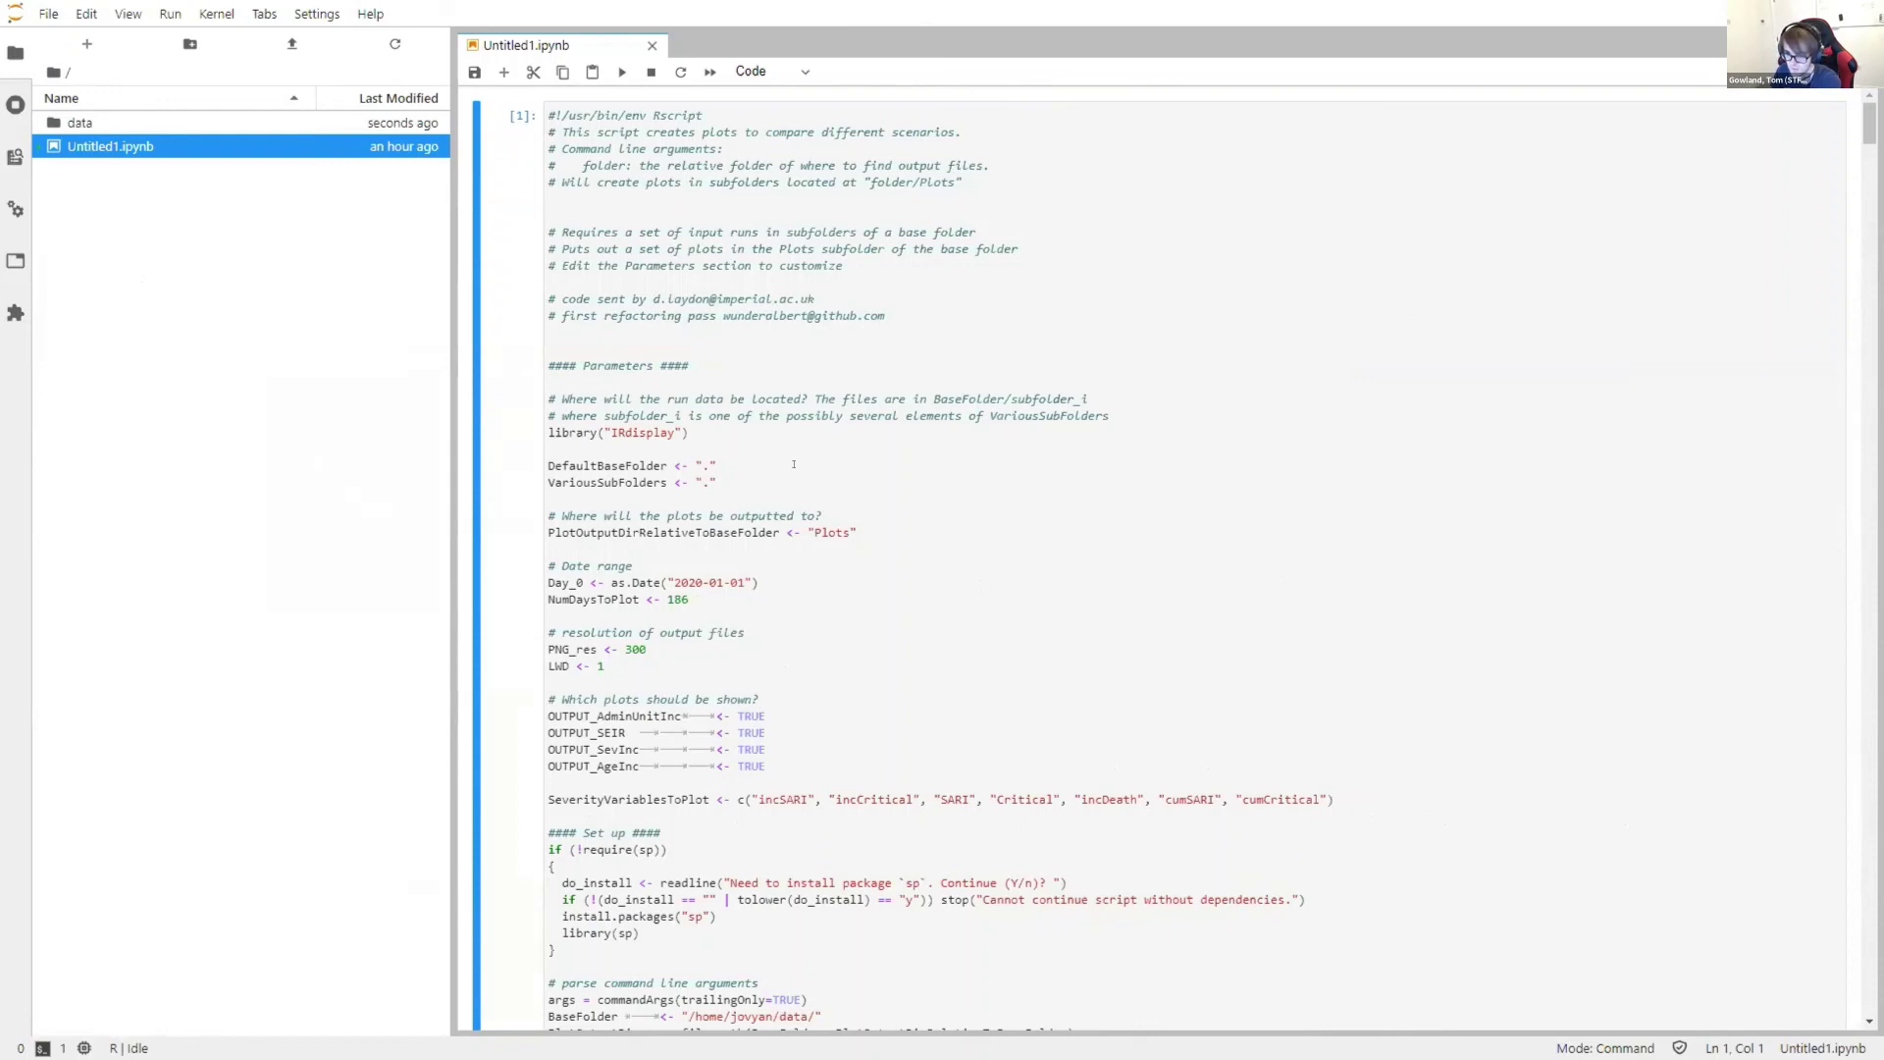
{"action": "left_click", "coordinate": [621, 72]}
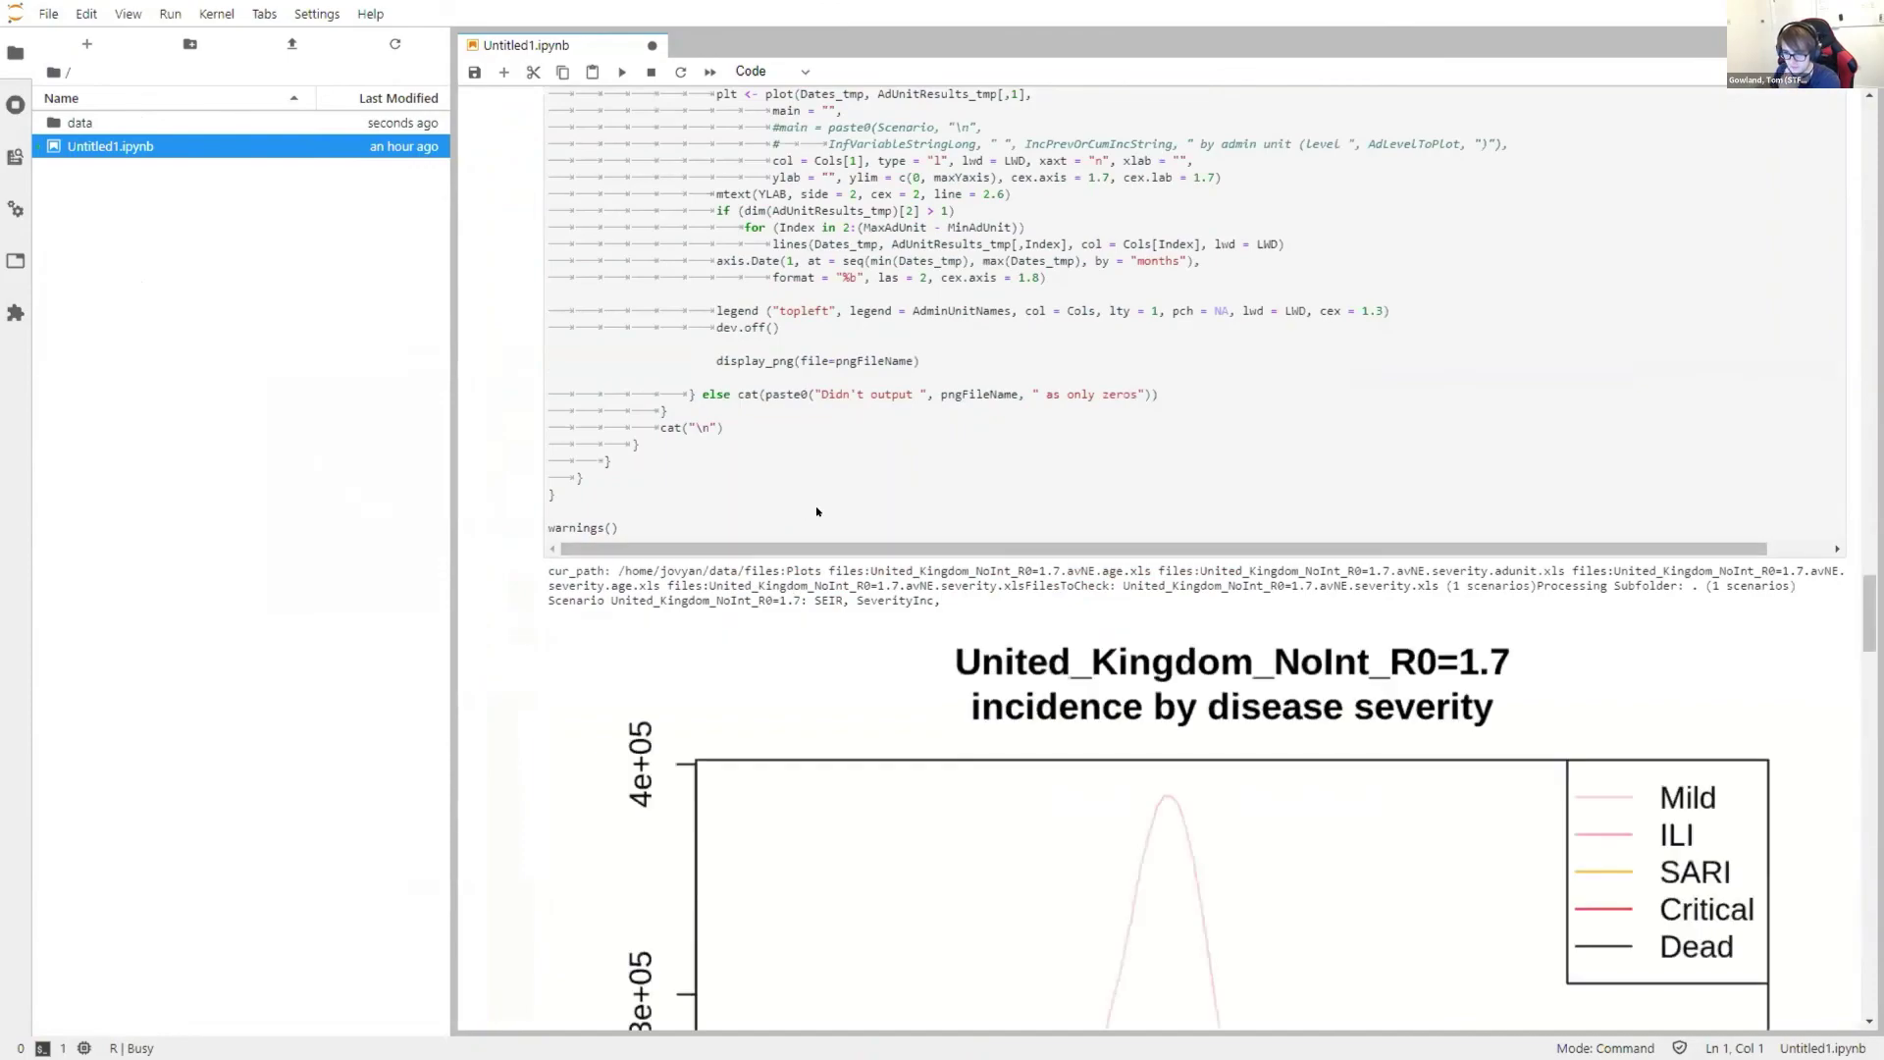
Step: Review the end of the script and the output plots for incidence by disease severity, weekly age groups and regional SARI incidence
{"action": "scroll", "coordinate": [813, 486], "scroll_direction": "down", "scroll_amount": 5}
{"action": "scroll", "coordinate": [816, 493], "scroll_direction": "up", "scroll_amount": 20}
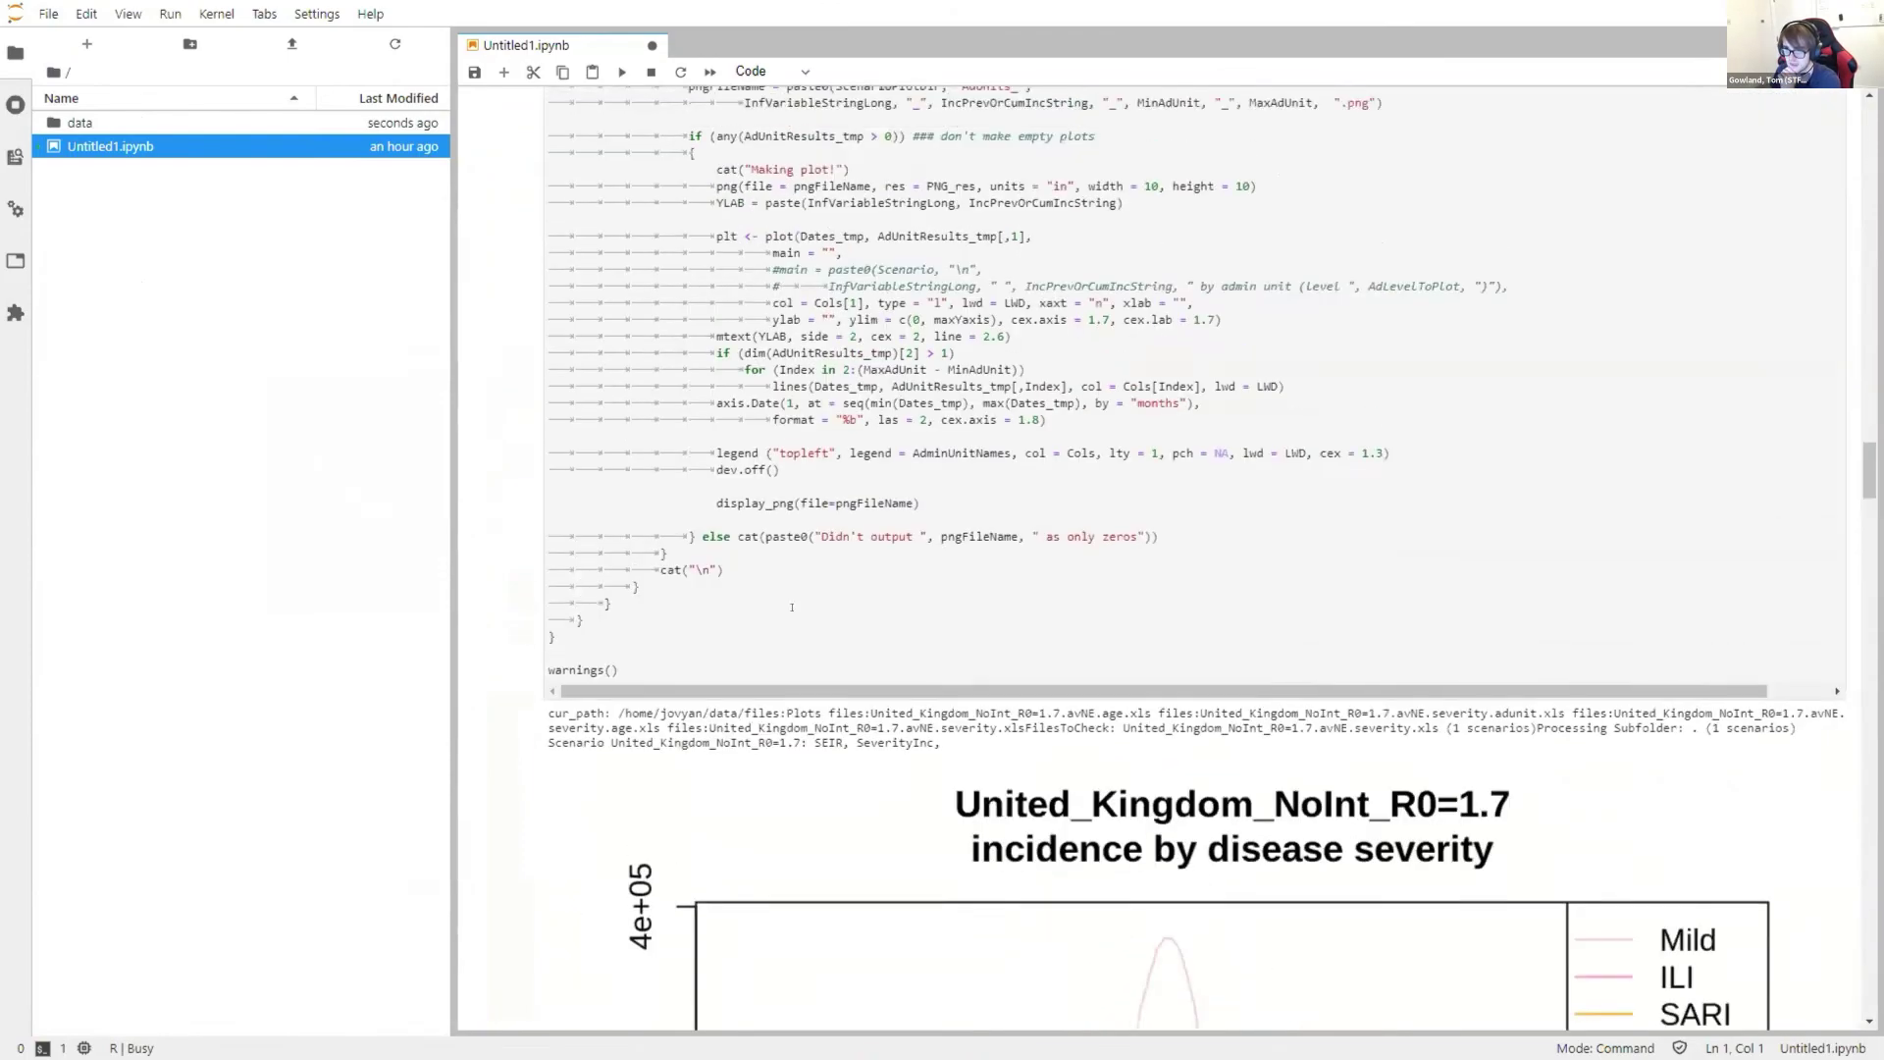
{"action": "scroll", "coordinate": [796, 464], "scroll_direction": "down", "scroll_amount": 10}
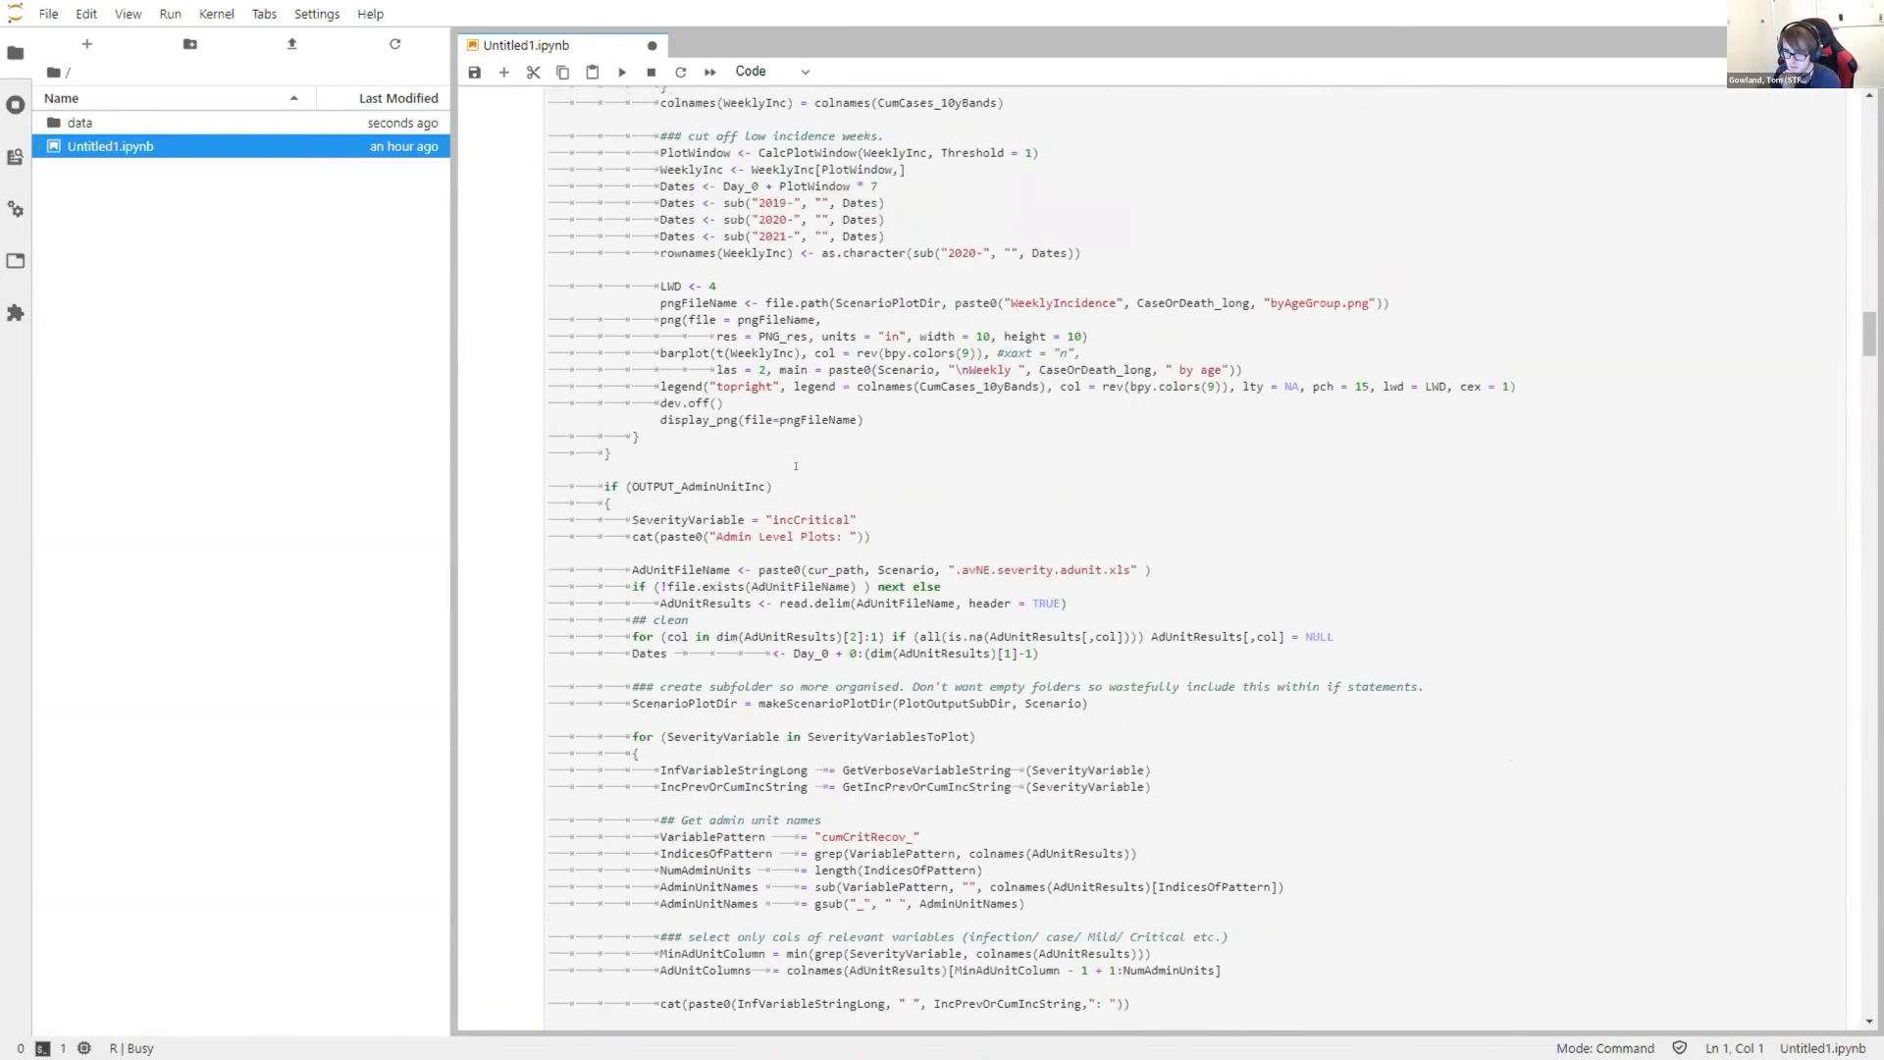
{"action": "scroll", "coordinate": [797, 445], "scroll_direction": "down", "scroll_amount": 15}
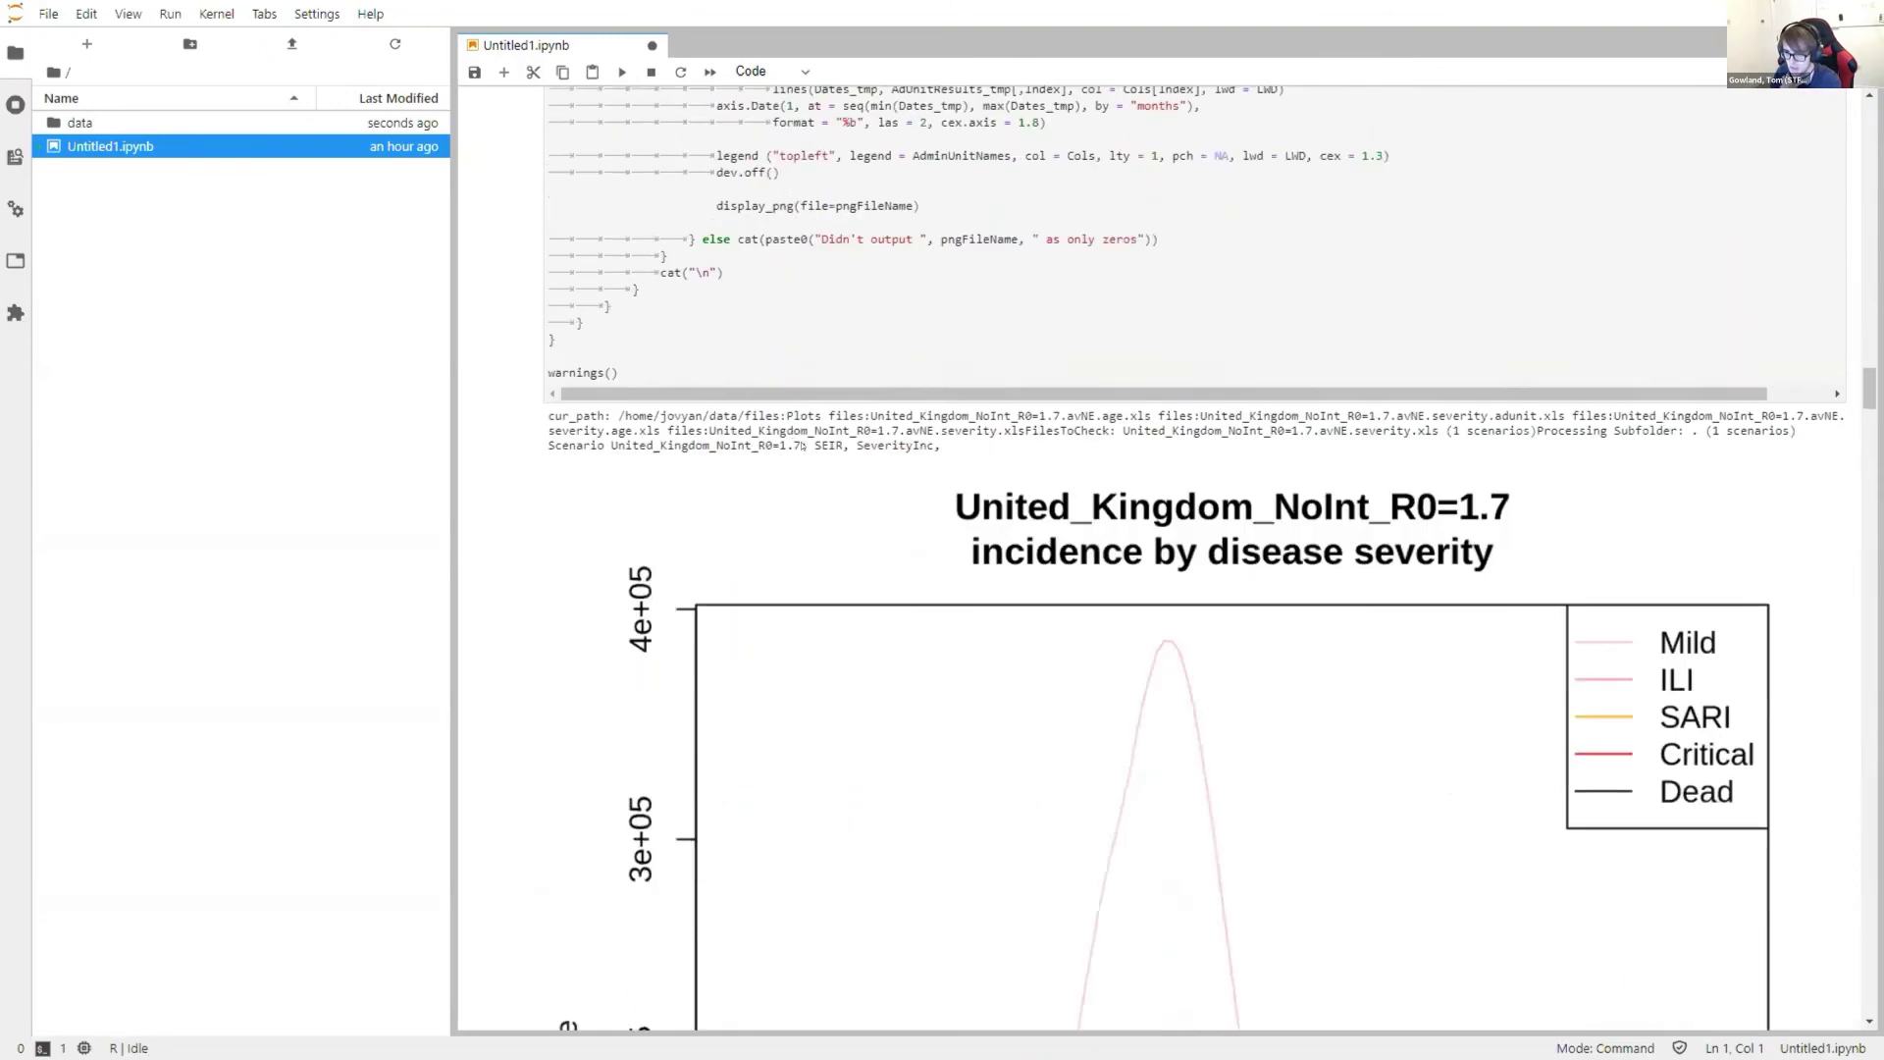
{"action": "scroll", "coordinate": [803, 446], "scroll_direction": "down", "scroll_amount": 20}
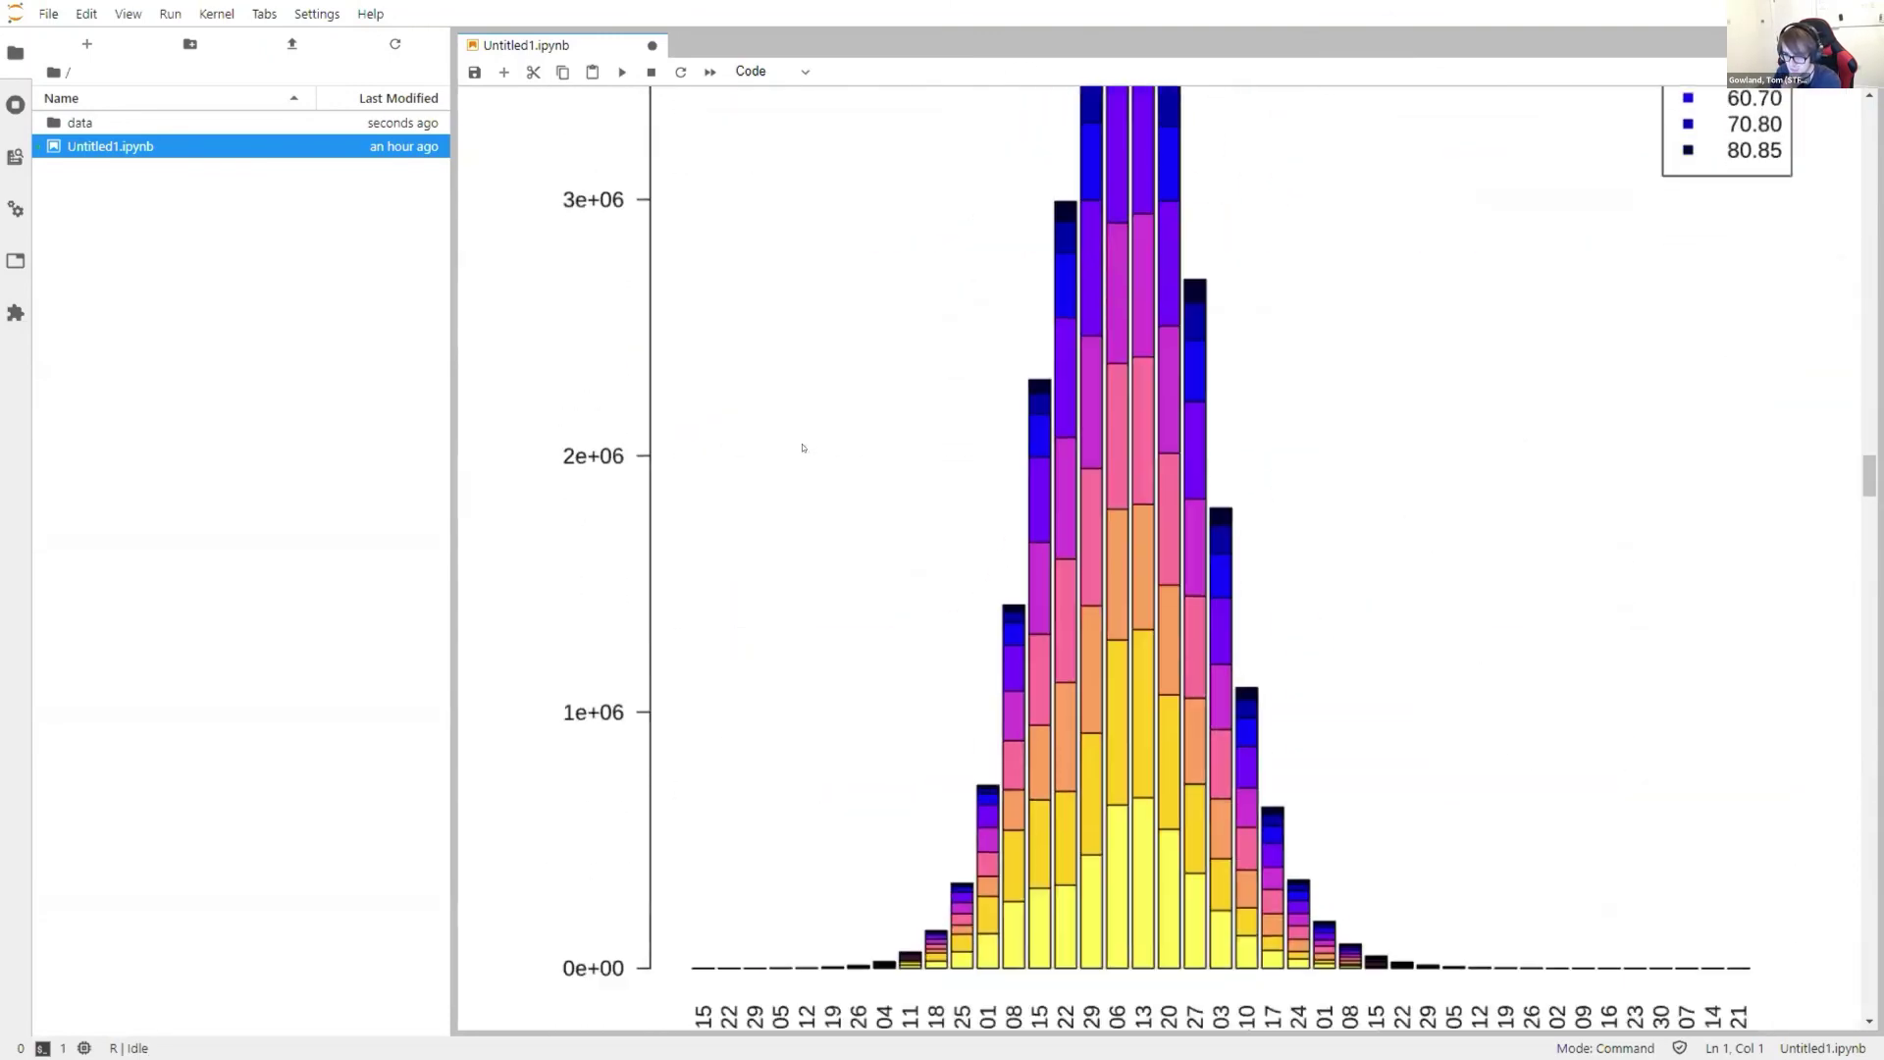
{"action": "scroll", "coordinate": [804, 447], "scroll_direction": "down", "scroll_amount": 15}
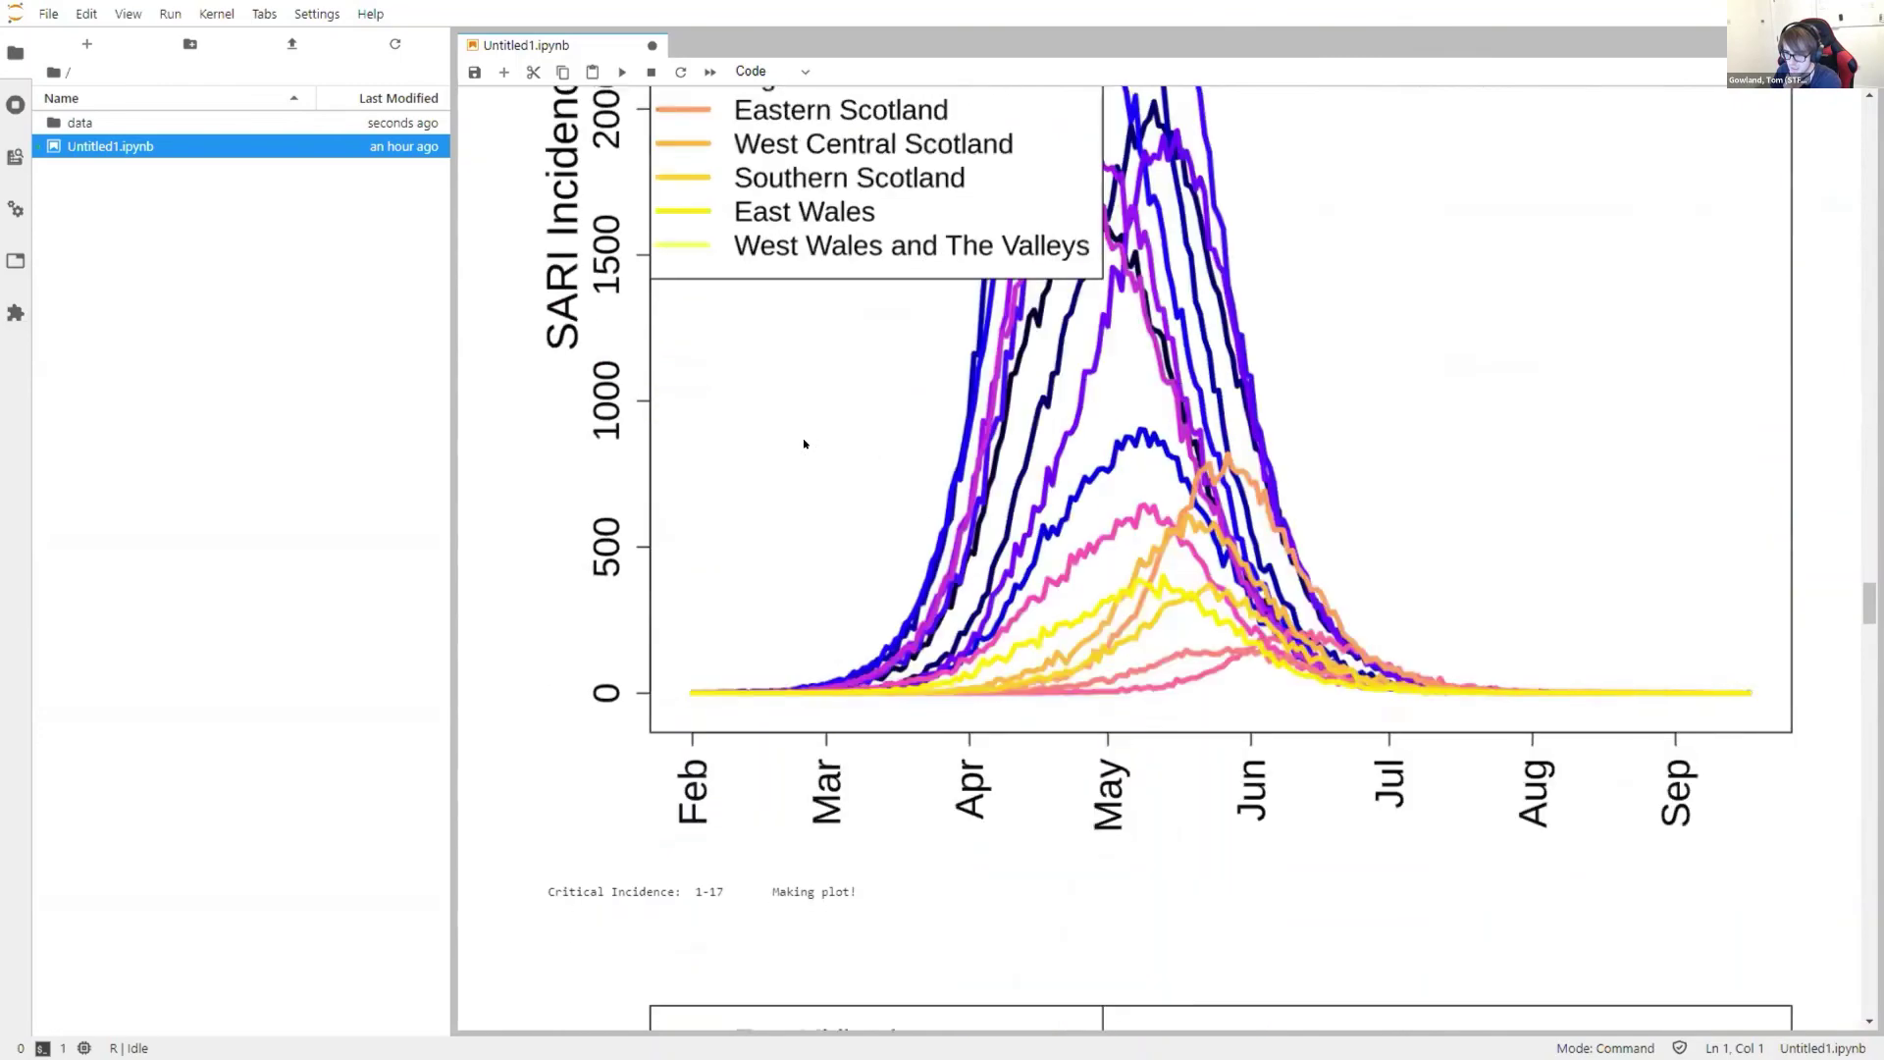
Step: Examine the regional plots of SARI and critical prevalence, death incidence, and SARI and critical cumulative incidence
{"action": "scroll", "coordinate": [803, 434], "scroll_direction": "down", "scroll_amount": 15}
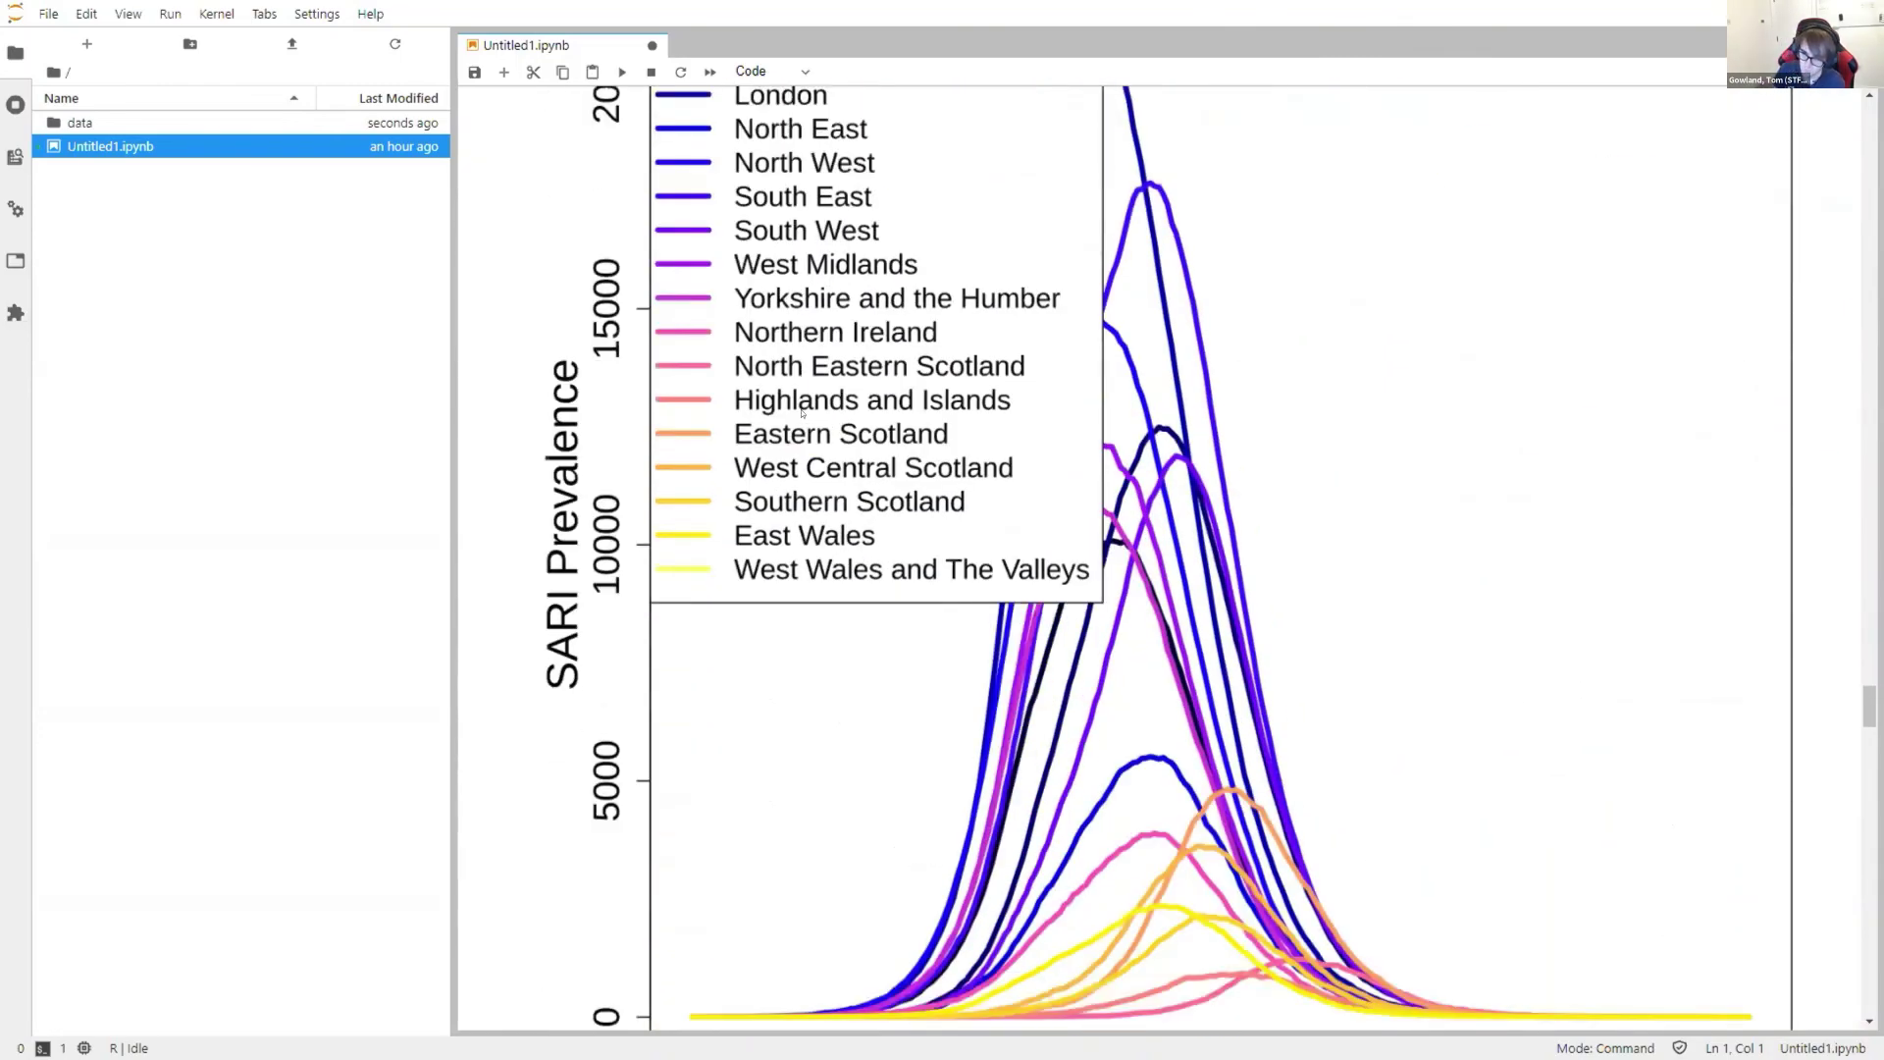
{"action": "scroll", "coordinate": [802, 417], "scroll_direction": "down", "scroll_amount": 3}
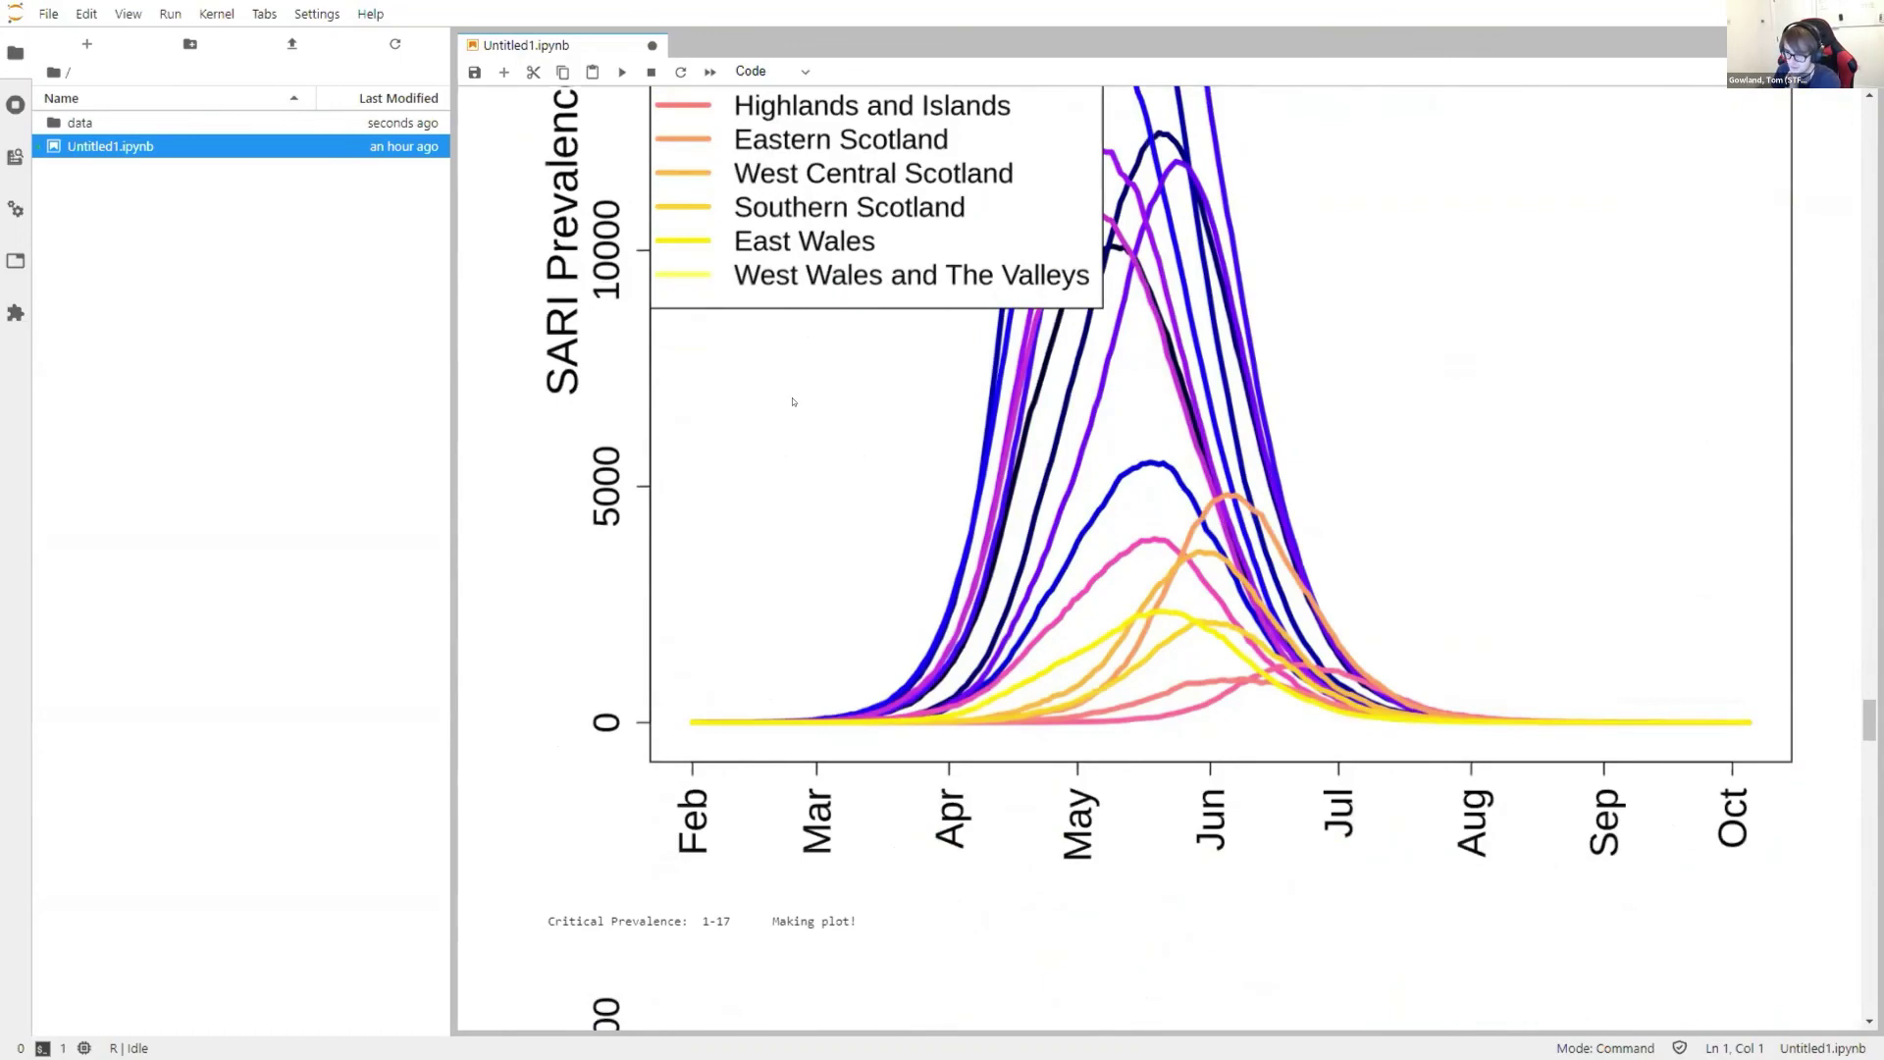
{"action": "scroll", "coordinate": [793, 401], "scroll_direction": "down", "scroll_amount": 6}
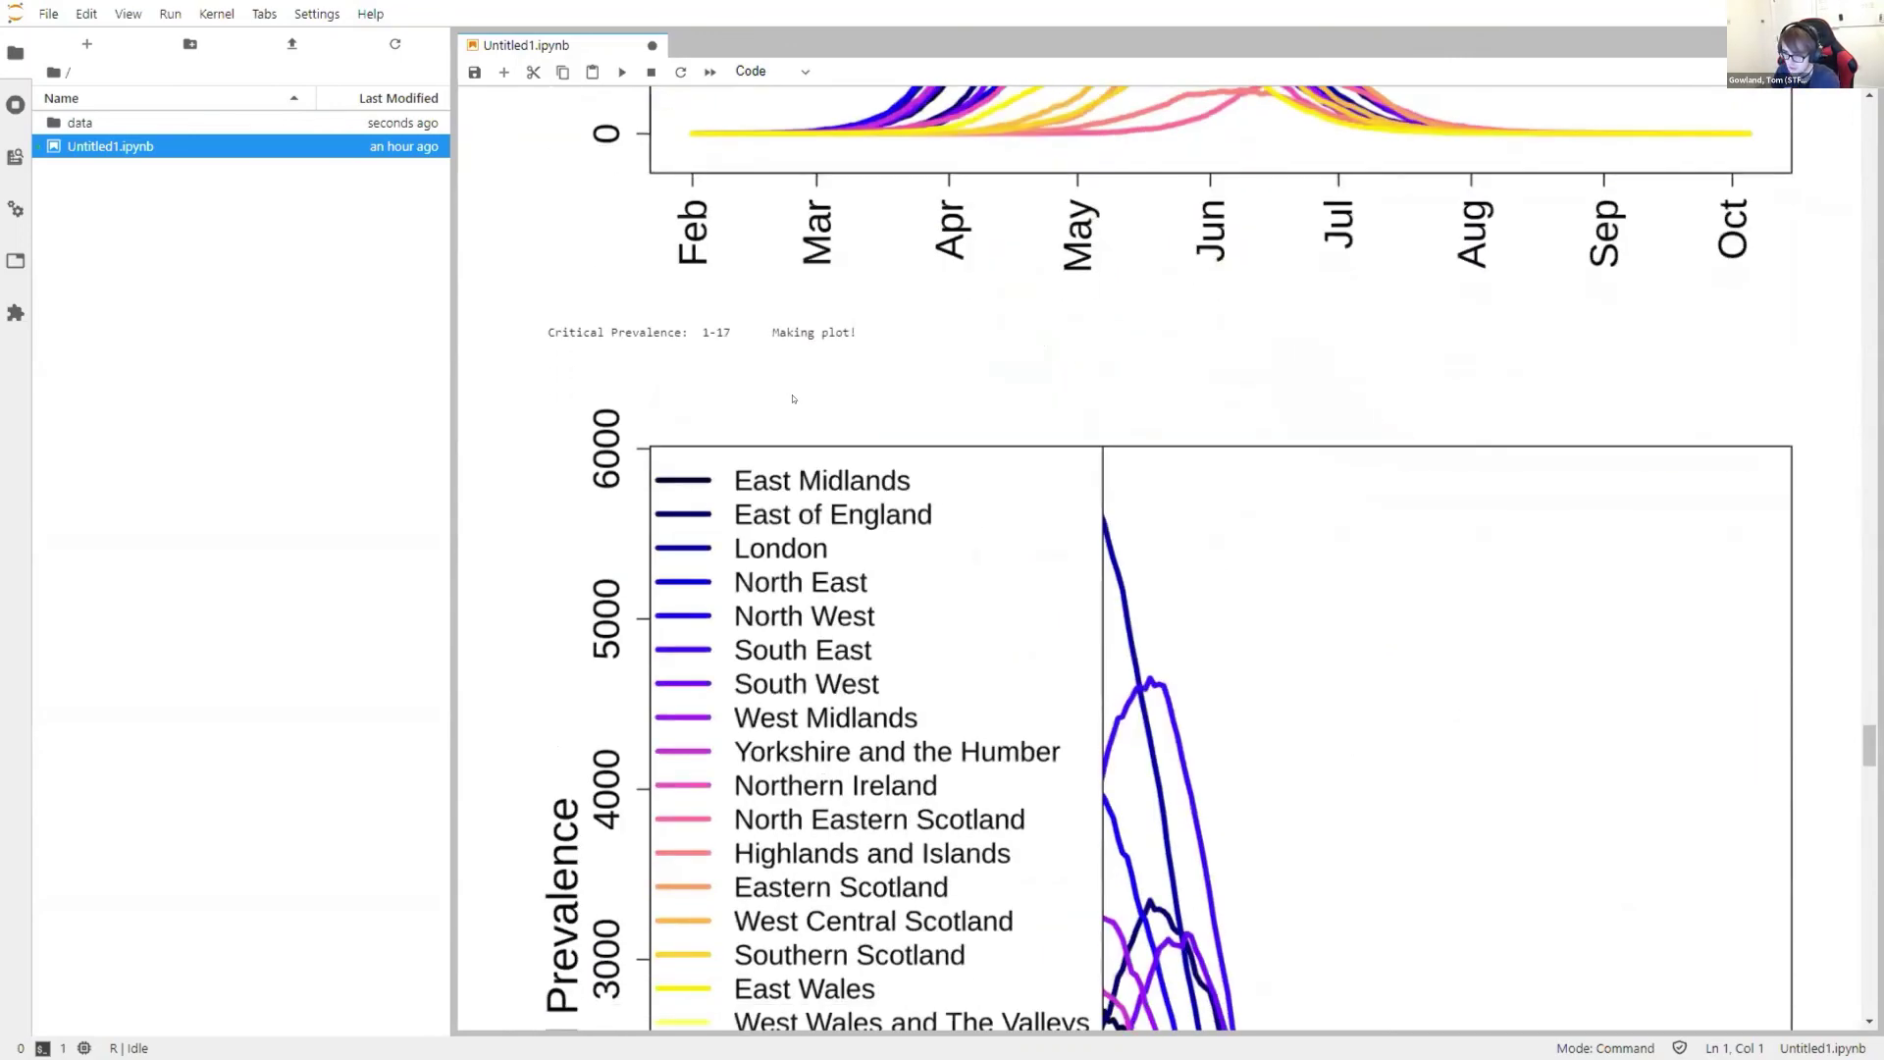
{"action": "scroll", "coordinate": [793, 398], "scroll_direction": "down", "scroll_amount": 16}
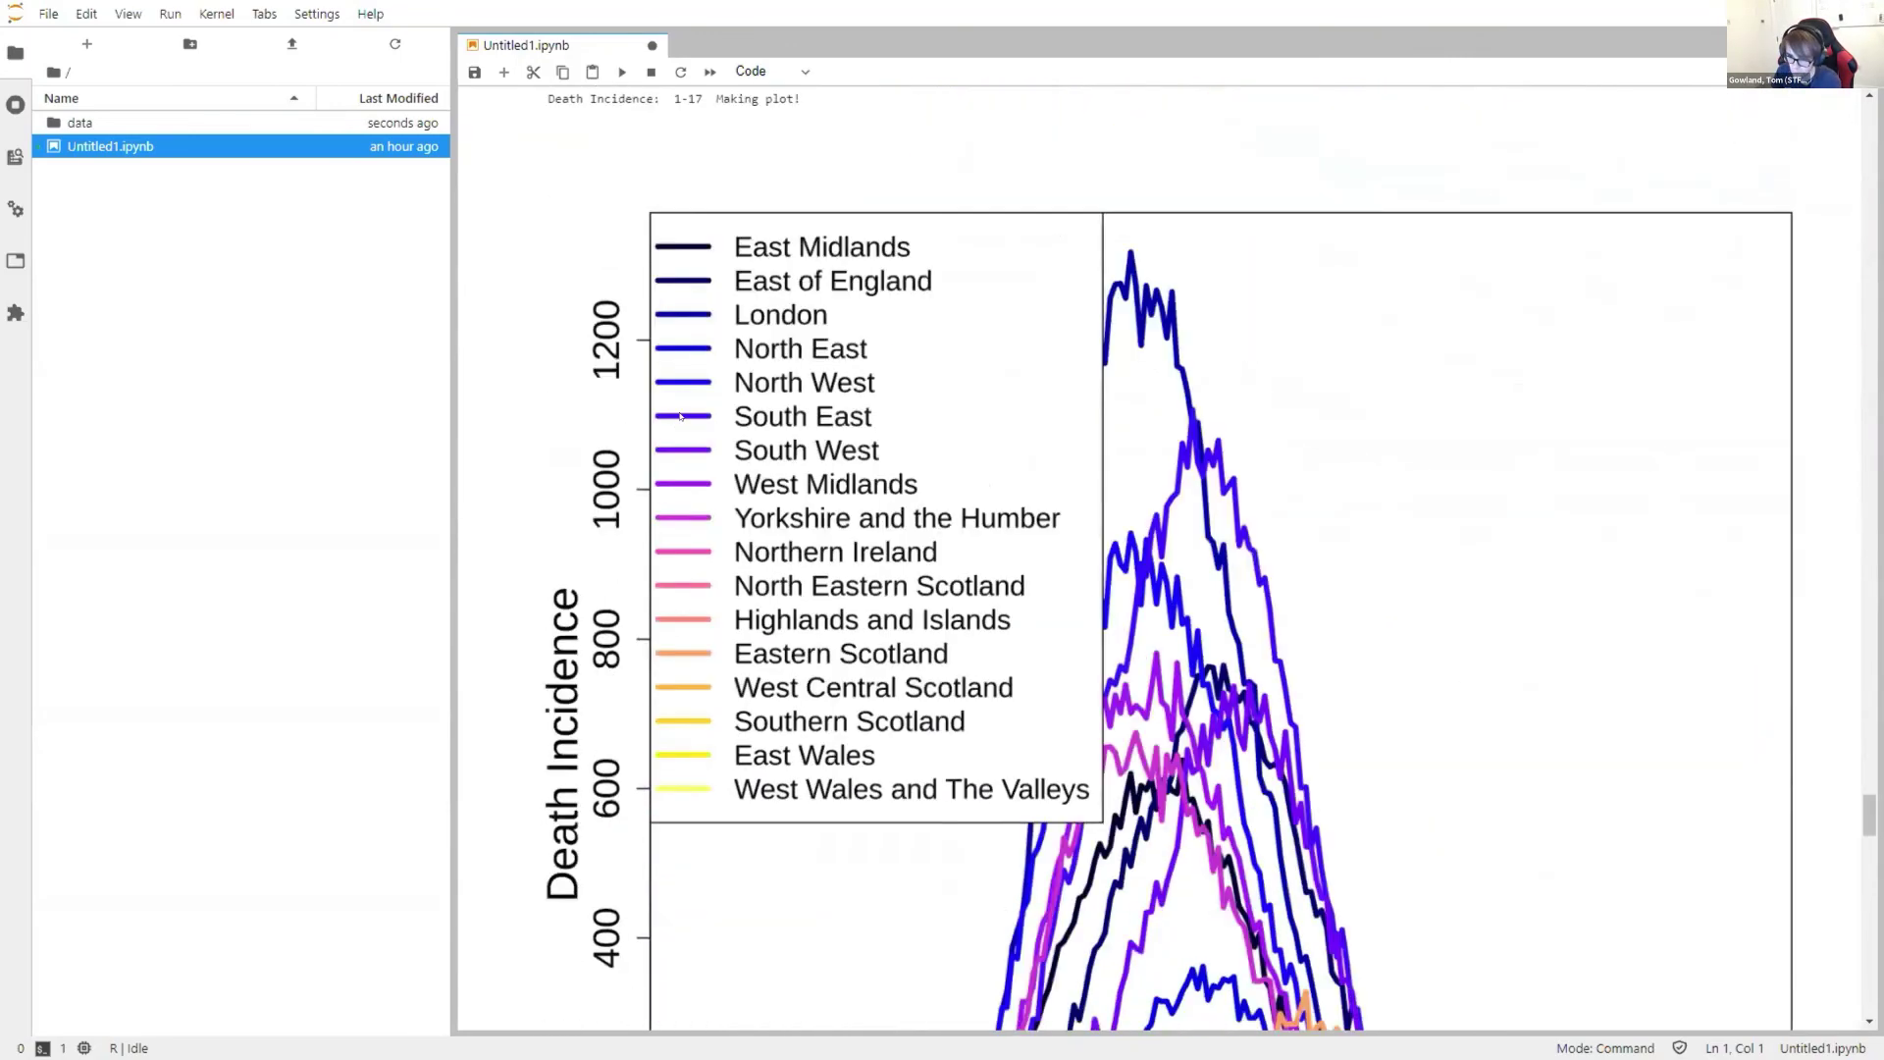
{"action": "scroll", "coordinate": [686, 415], "scroll_direction": "down", "scroll_amount": 4}
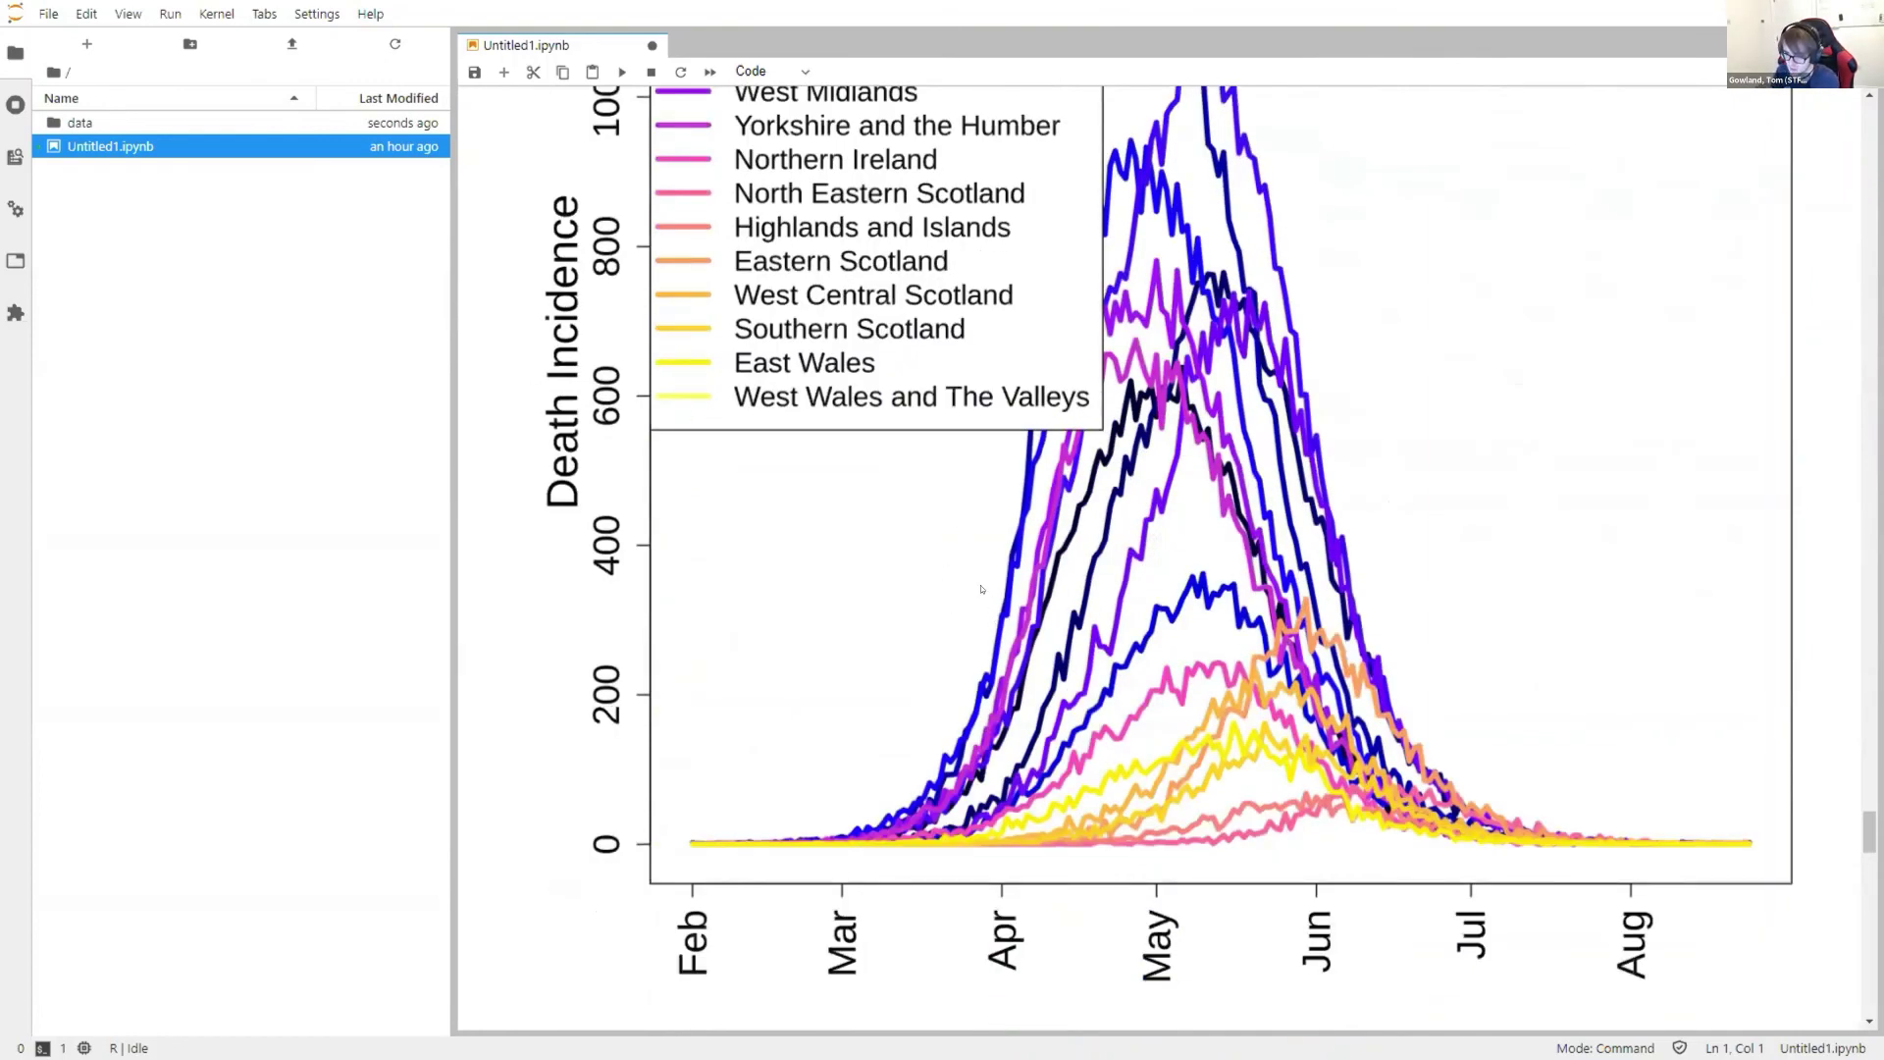
{"action": "scroll", "coordinate": [980, 579], "scroll_direction": "down", "scroll_amount": 5}
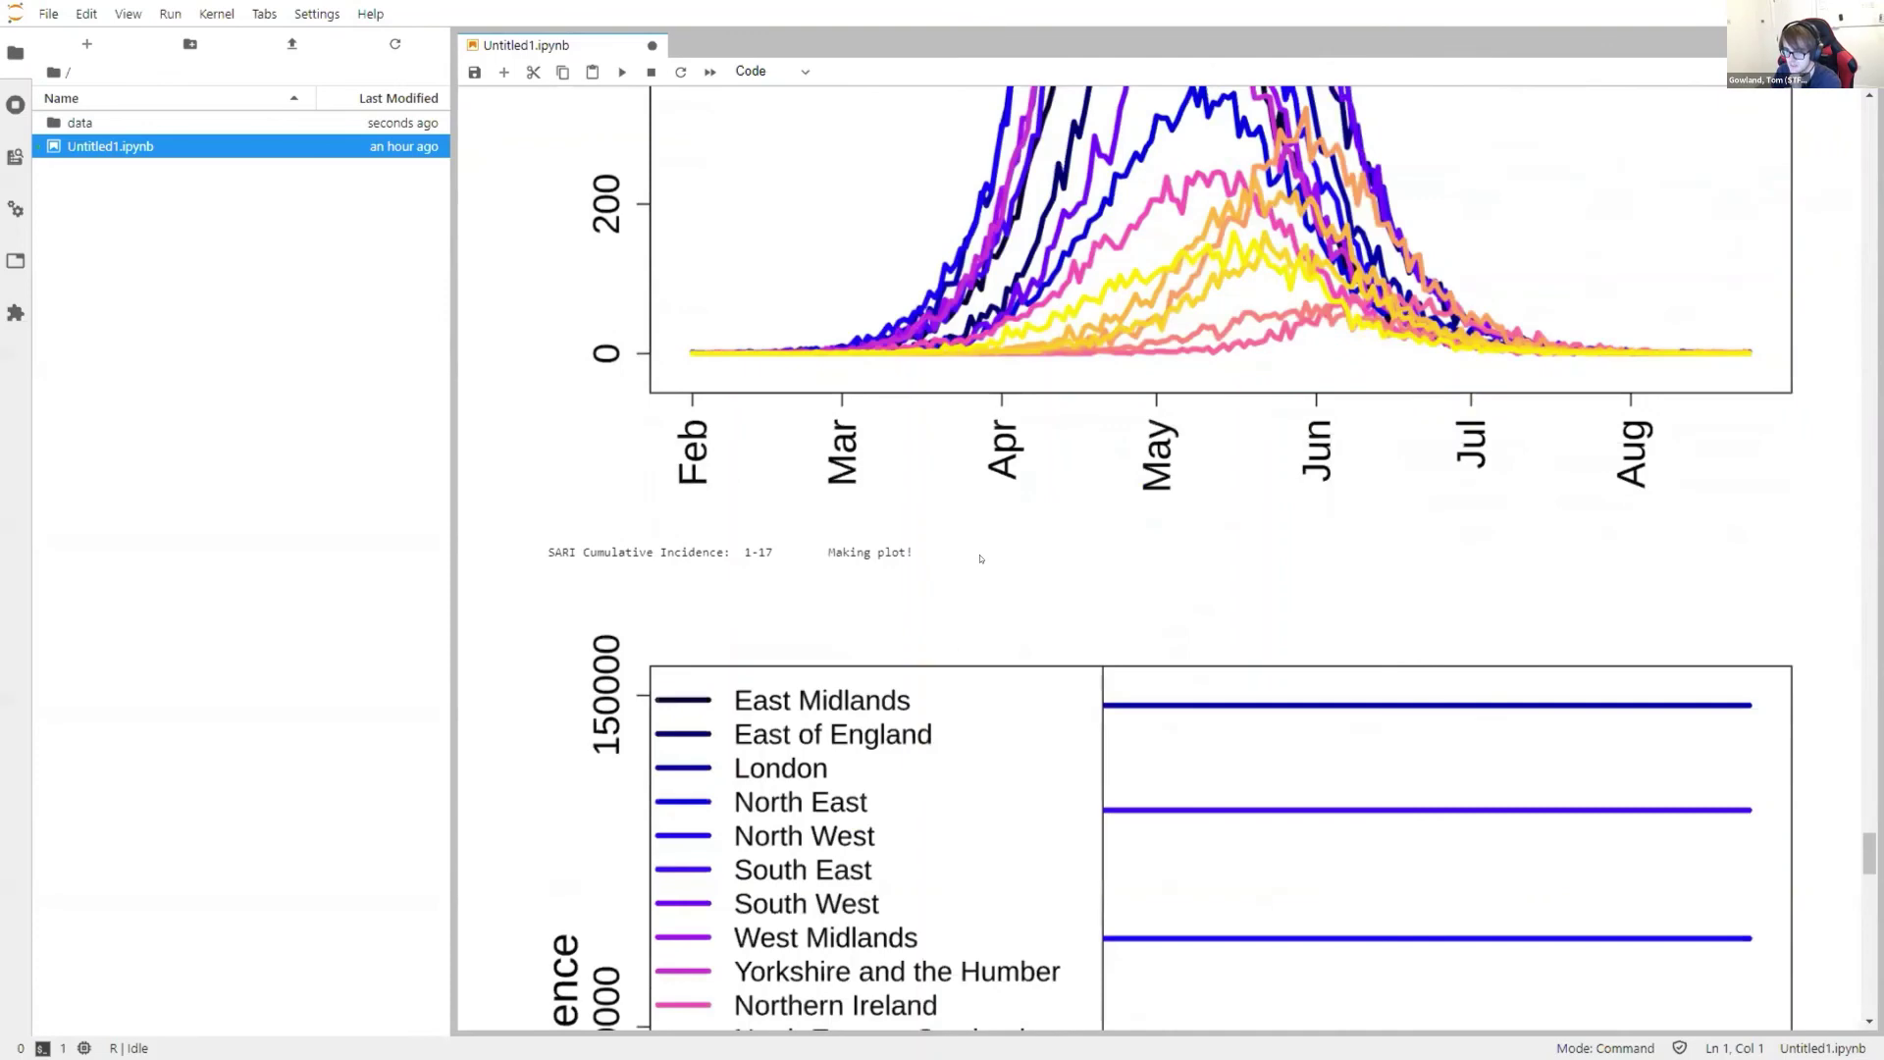
{"action": "scroll", "coordinate": [978, 556], "scroll_direction": "down", "scroll_amount": 5}
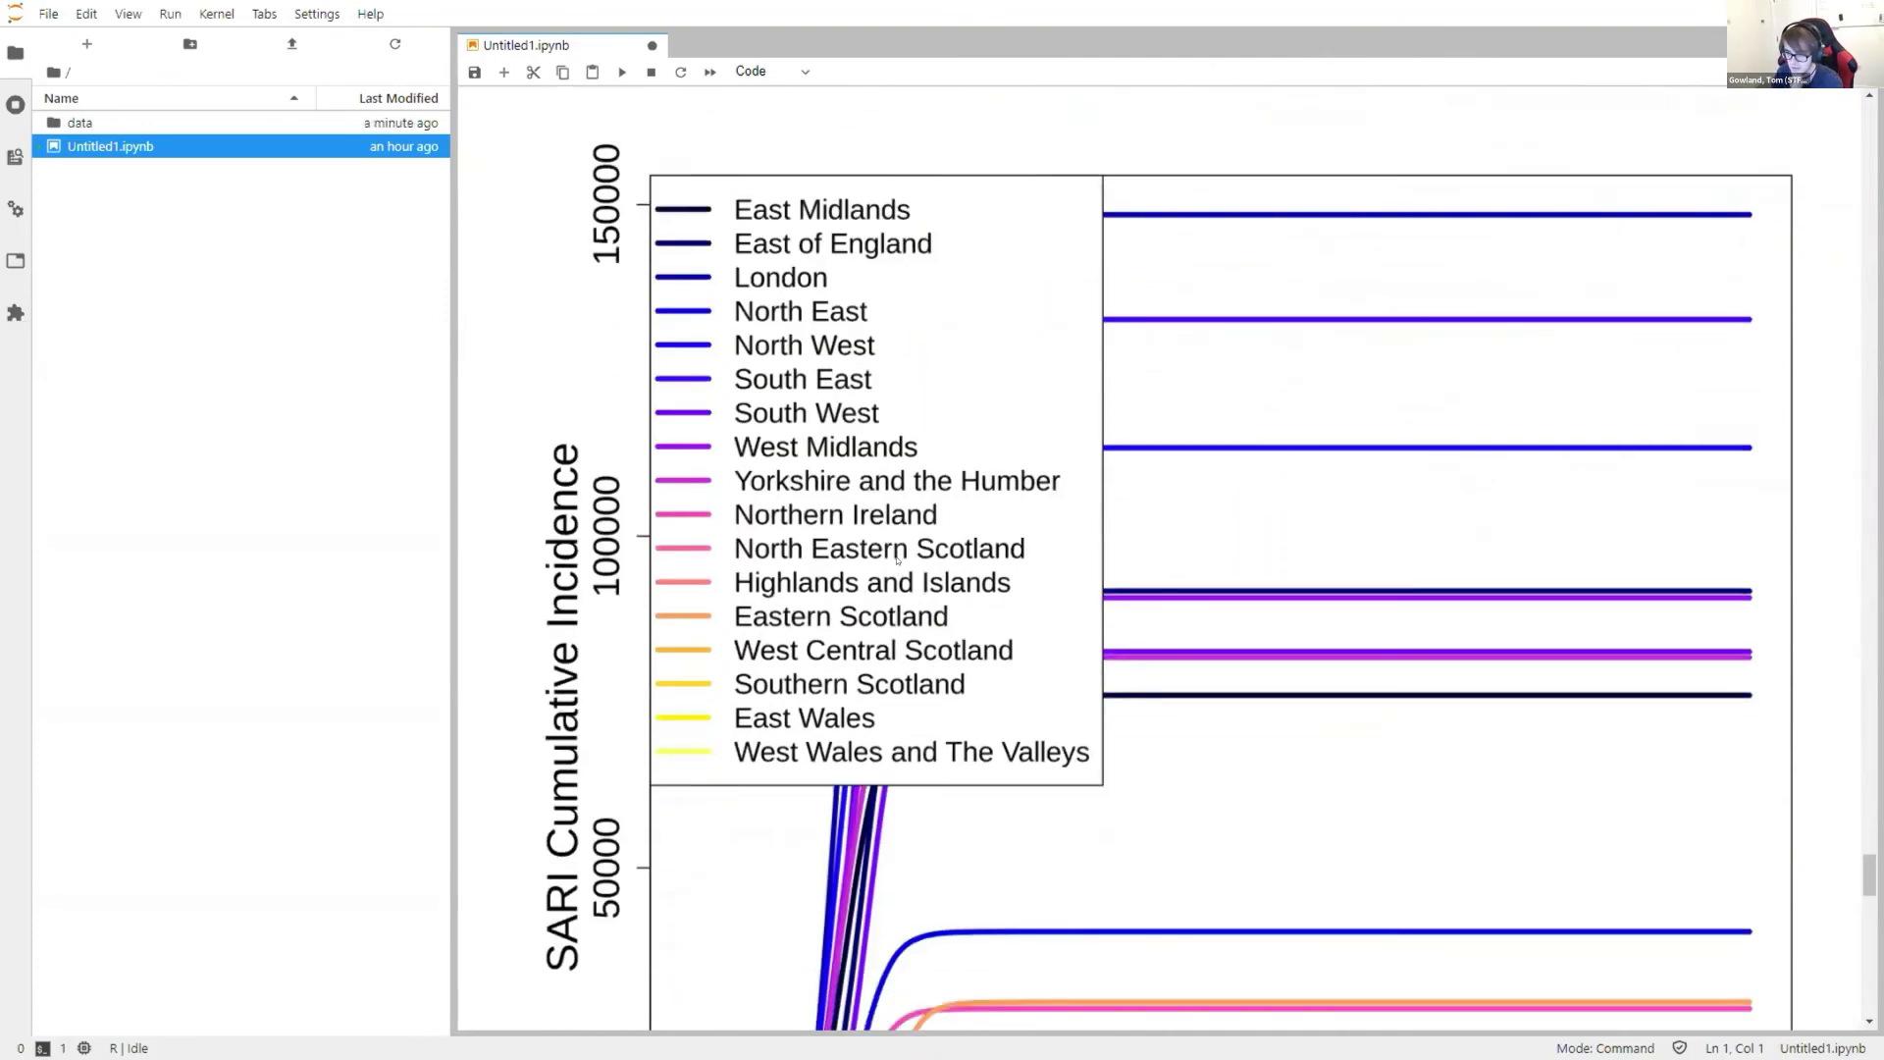
{"action": "scroll", "coordinate": [894, 569], "scroll_direction": "down", "scroll_amount": 8}
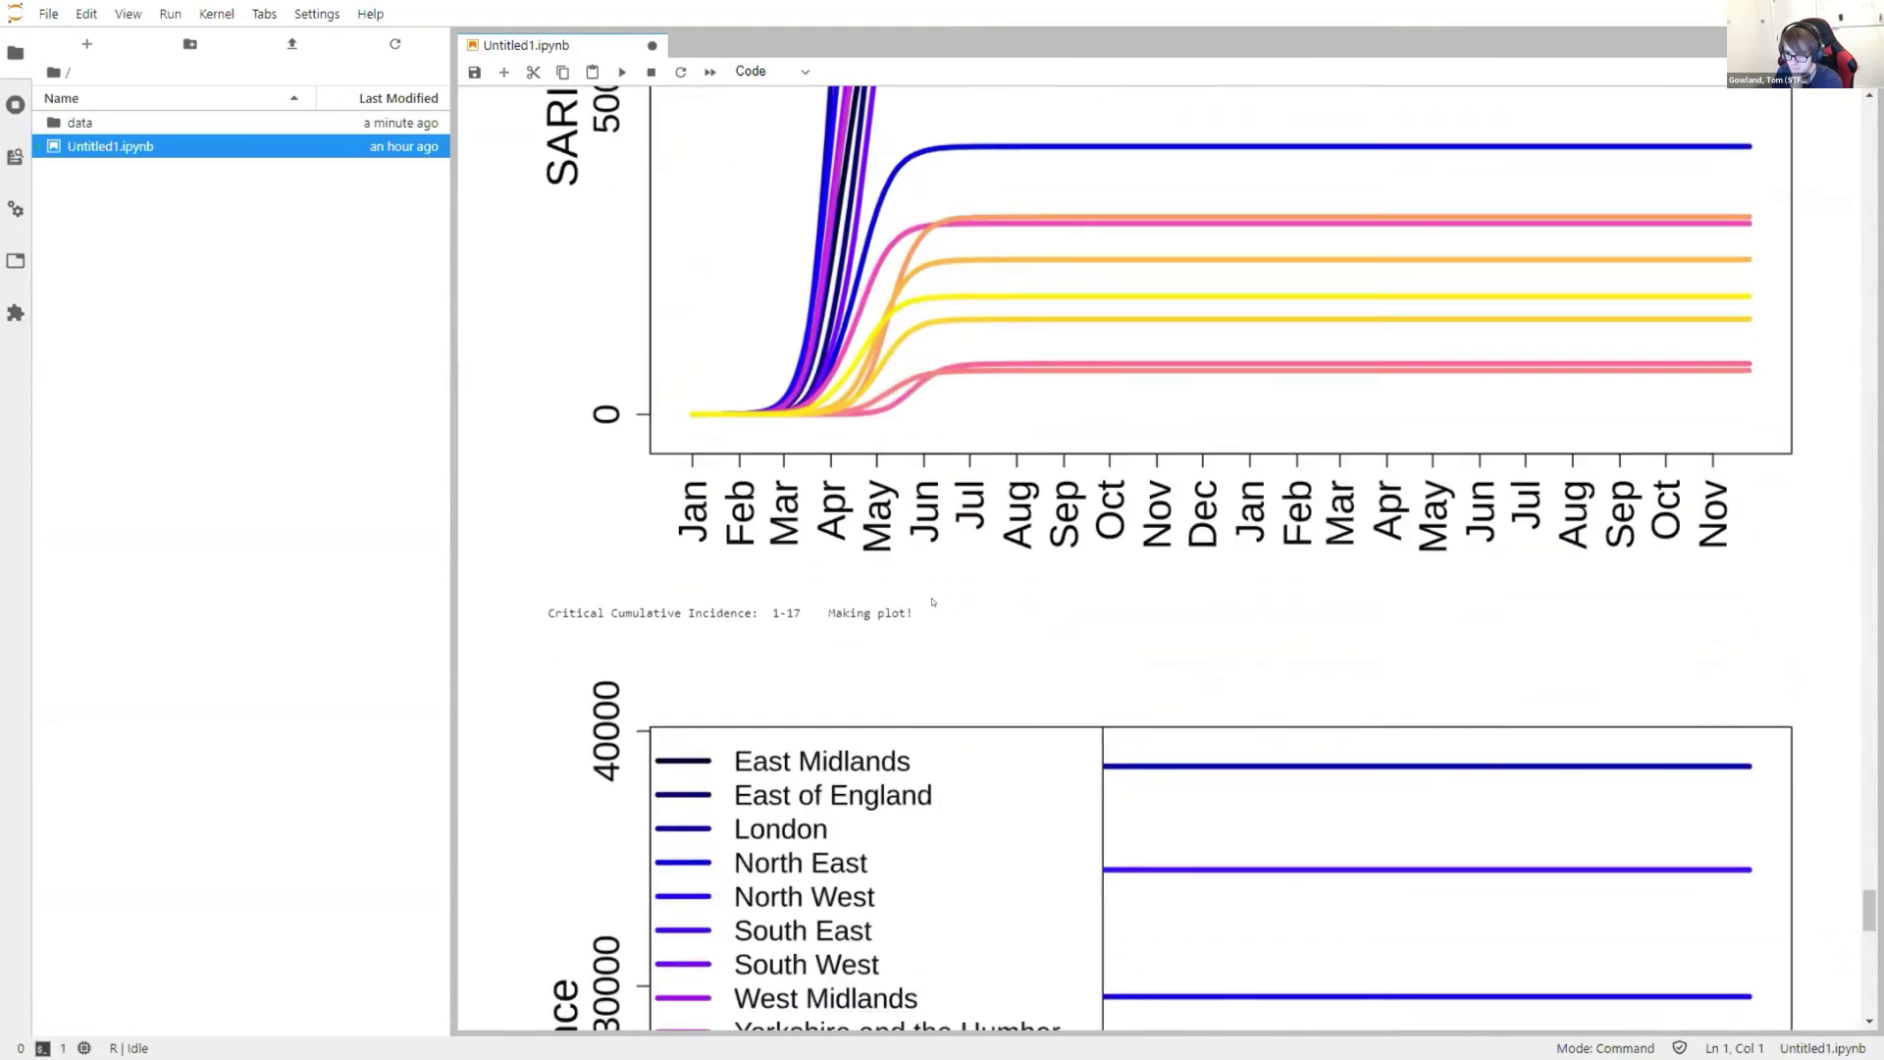
{"action": "scroll", "coordinate": [932, 601], "scroll_direction": "down", "scroll_amount": 10}
{"action": "scroll", "coordinate": [665, 810], "scroll_direction": "up", "scroll_amount": 20}
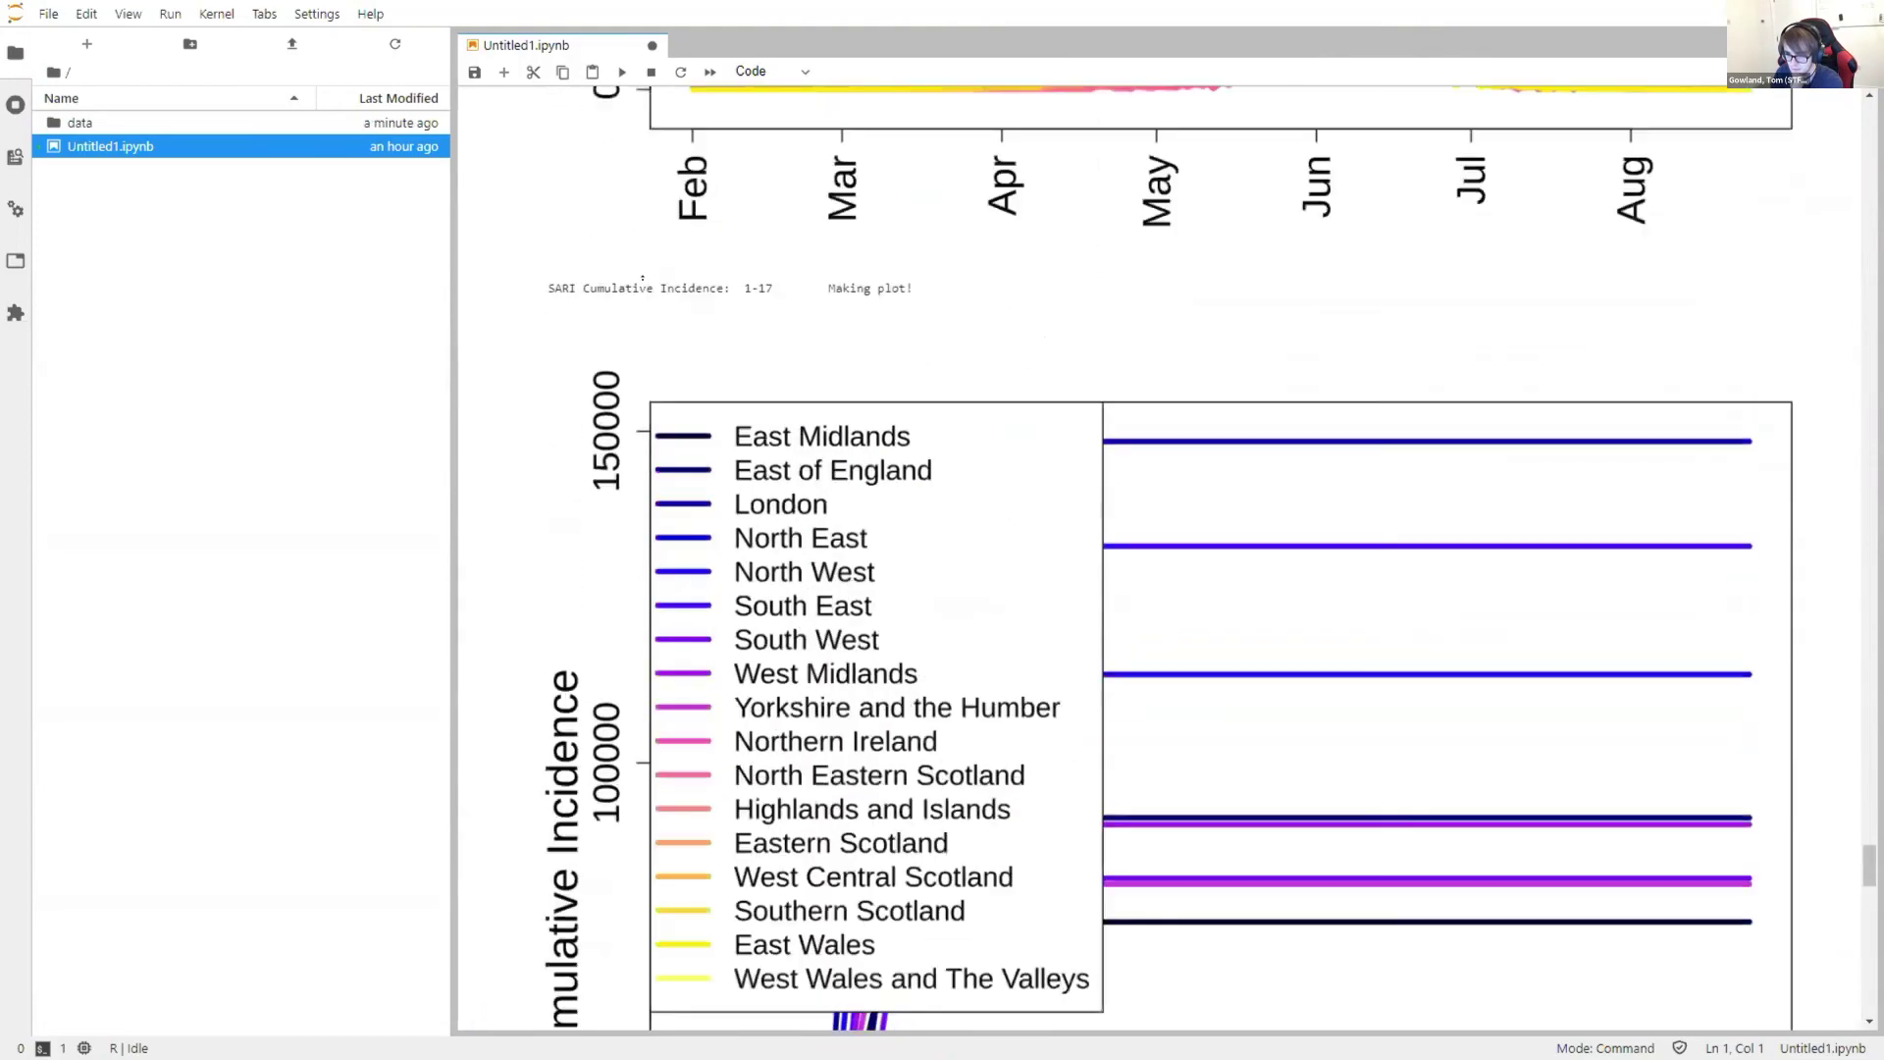